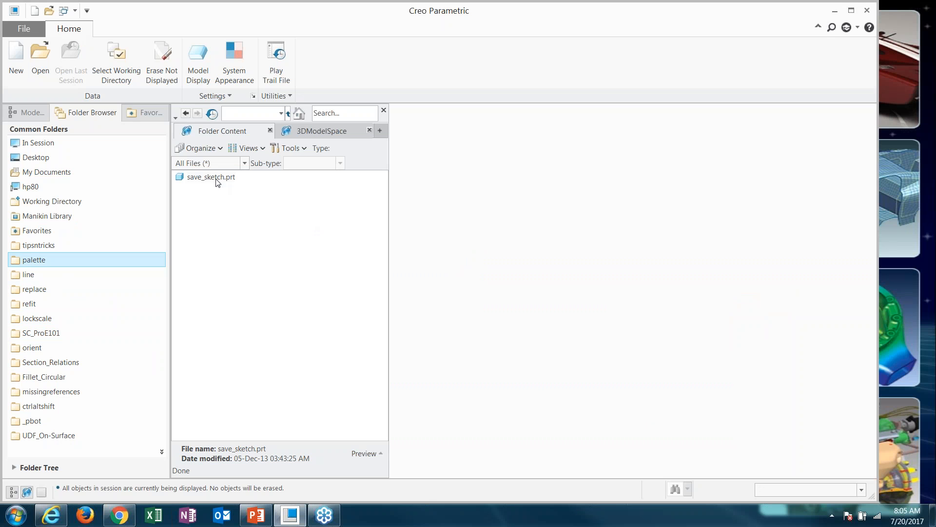
# Open save_sketch.prt and start a new sketch on the FRONT datum plane.
pyautogui.doubleClick(215, 179)
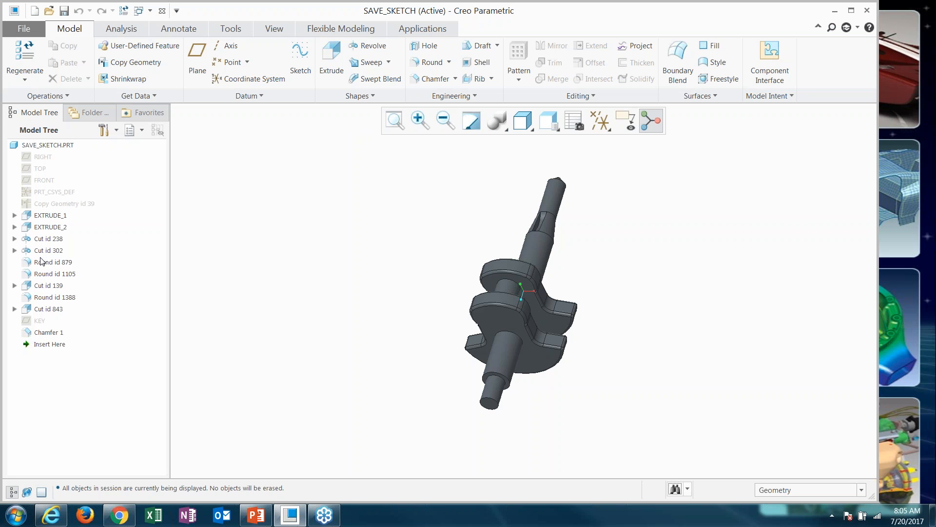
pyautogui.click(43, 181)
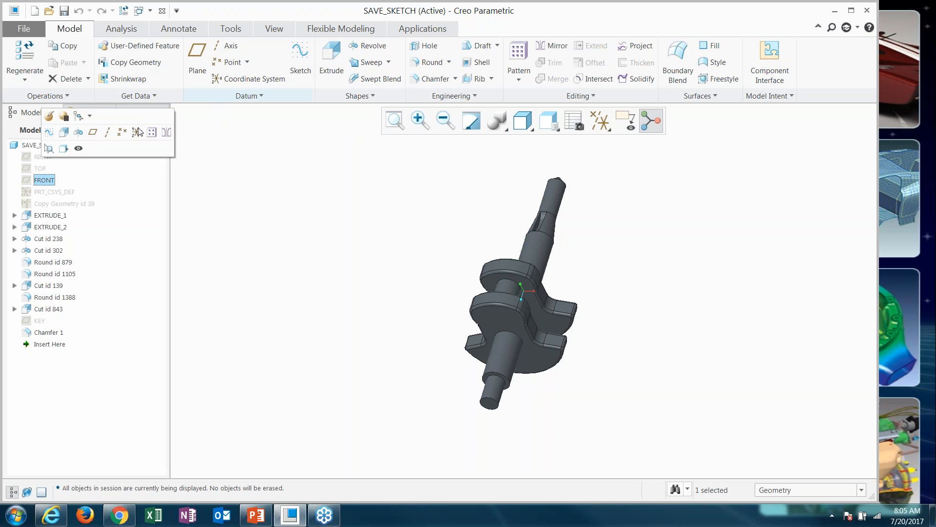
pyautogui.click(49, 132)
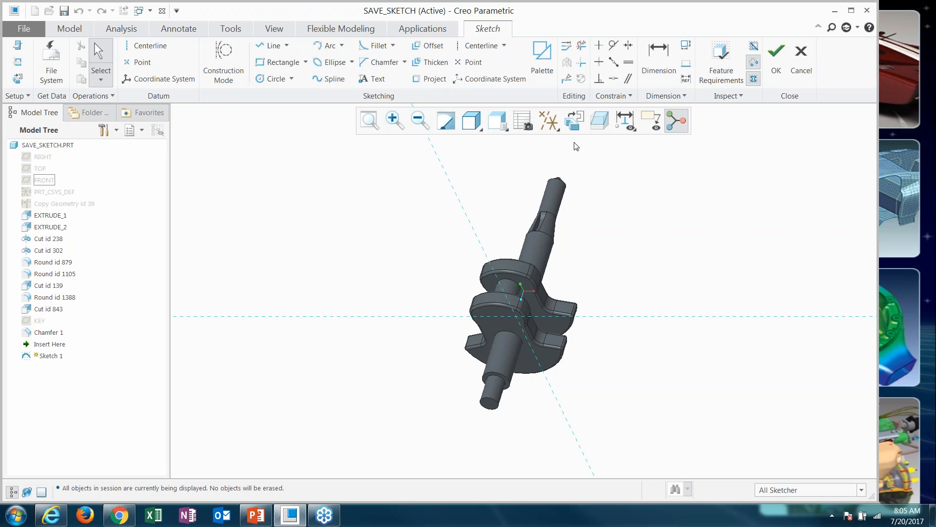
pyautogui.click(572, 122)
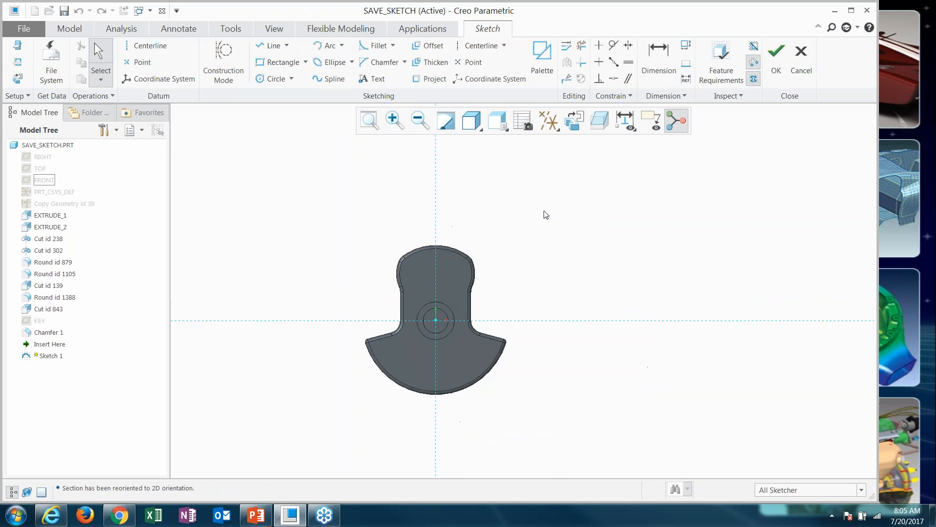
# Sketch a wide horizontal corner rectangle in the empty area above and beside the crankshaft web.
pyautogui.rightClick(516, 209)
pyautogui.click(565, 232)
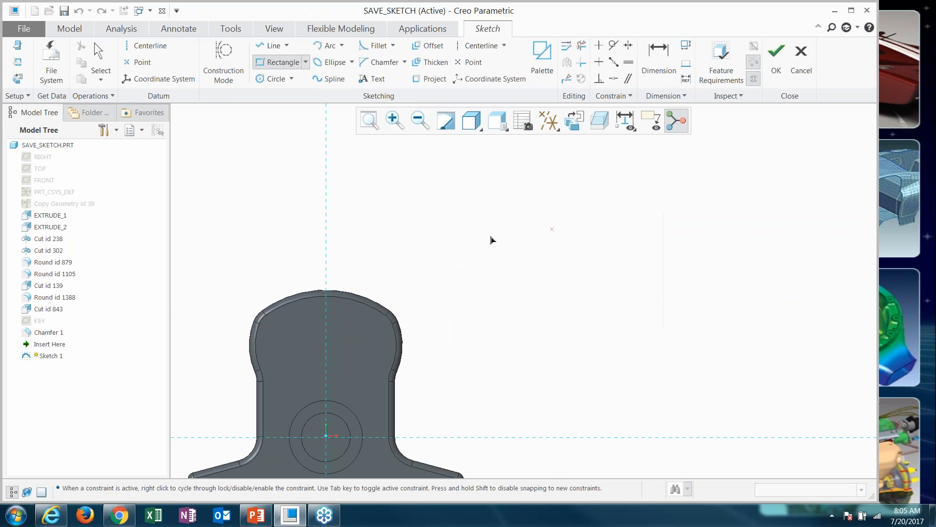
pyautogui.click(474, 226)
pyautogui.click(708, 289)
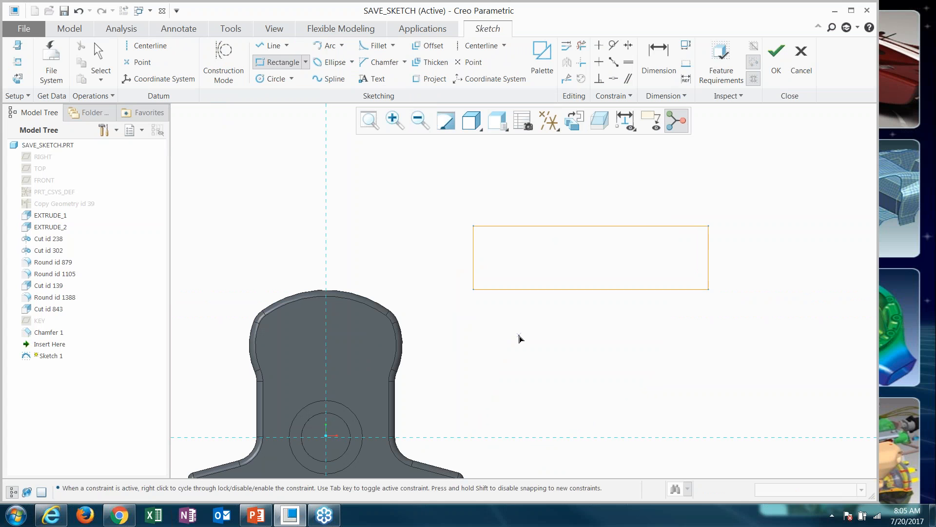
pyautogui.middleClick(523, 335)
pyautogui.rightClick(544, 159)
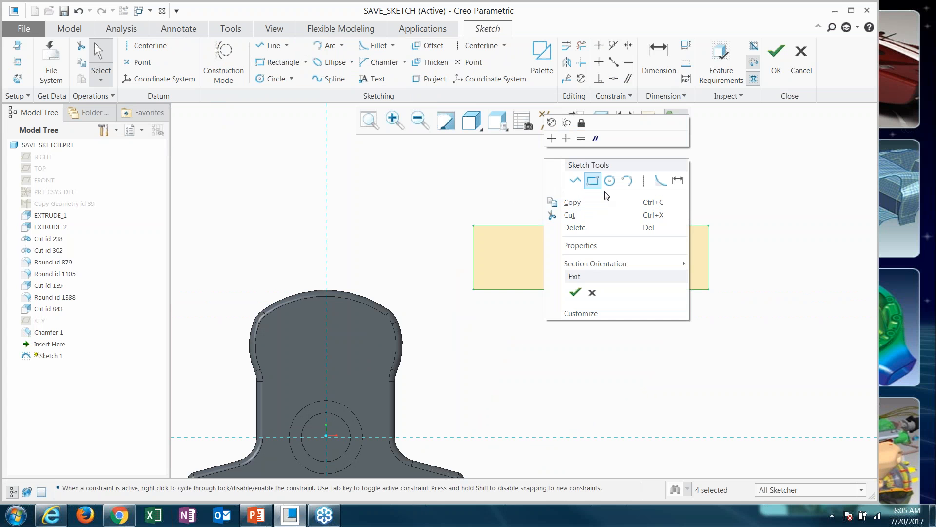
pyautogui.click(408, 185)
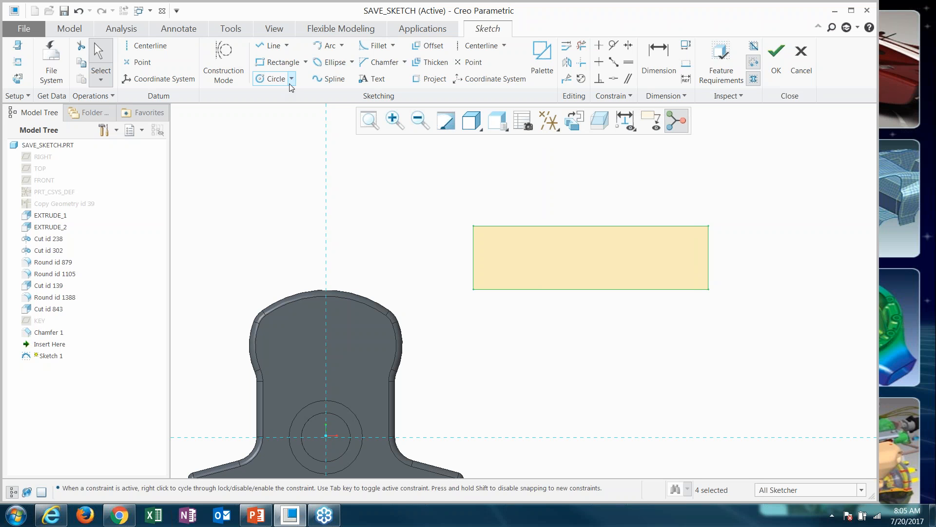
# Add a 3 Tangent arc inside each short end of the rectangle, touching both long sides and the end line.
pyautogui.click(342, 46)
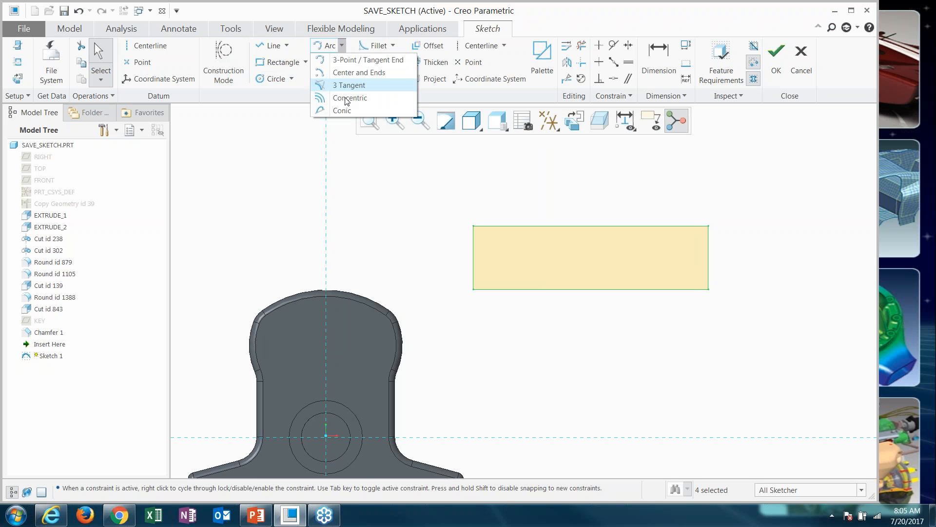
pyautogui.click(342, 86)
pyautogui.click(524, 227)
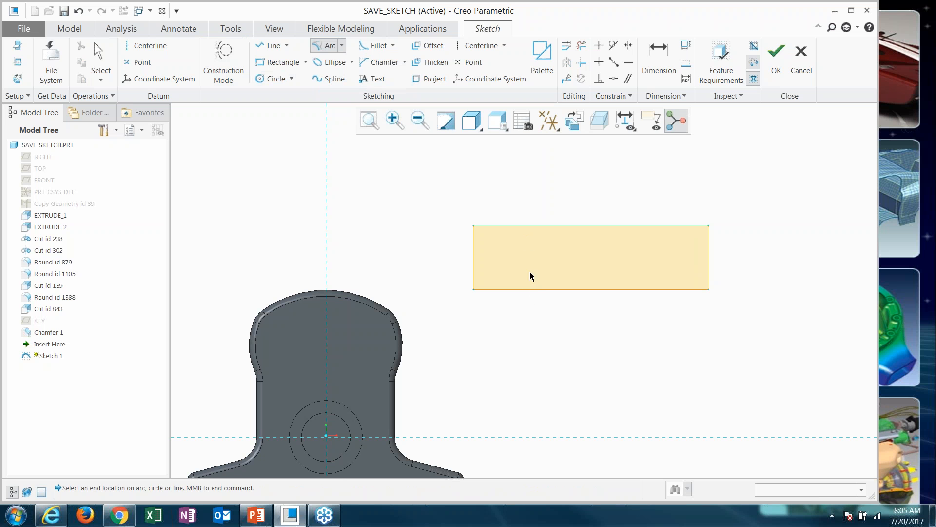
pyautogui.click(523, 291)
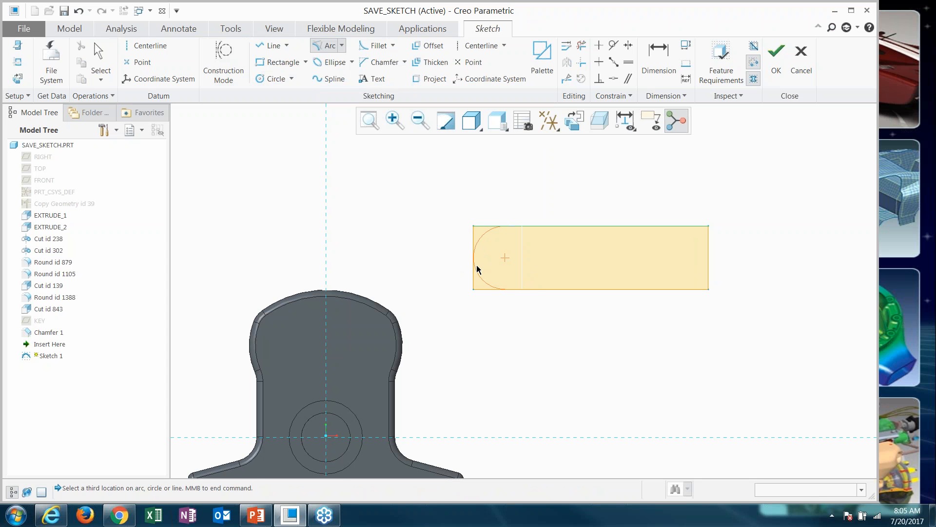
pyautogui.click(477, 265)
pyautogui.click(651, 226)
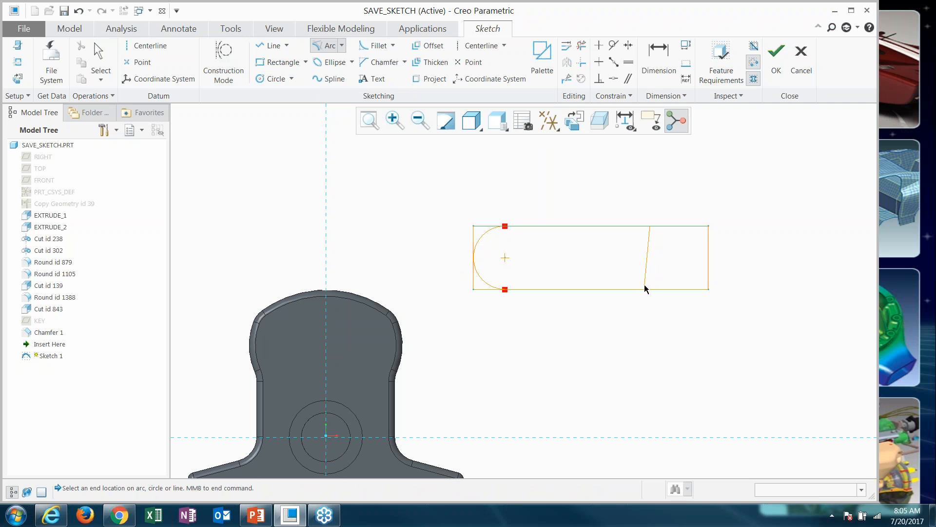
pyautogui.click(645, 290)
pyautogui.click(710, 261)
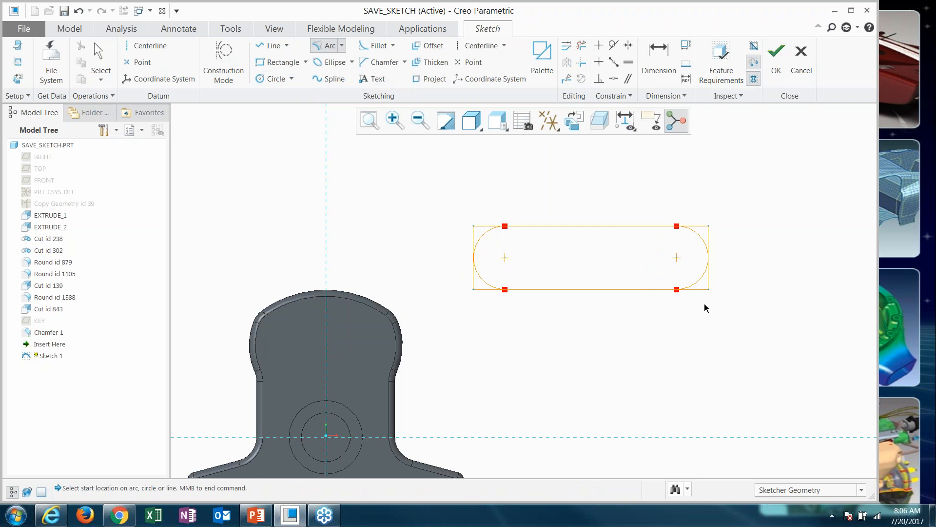
pyautogui.middleClick(611, 219)
# Trim away rectangle corner segments outside the two end arcs with Delete Segment.
pyautogui.click(581, 45)
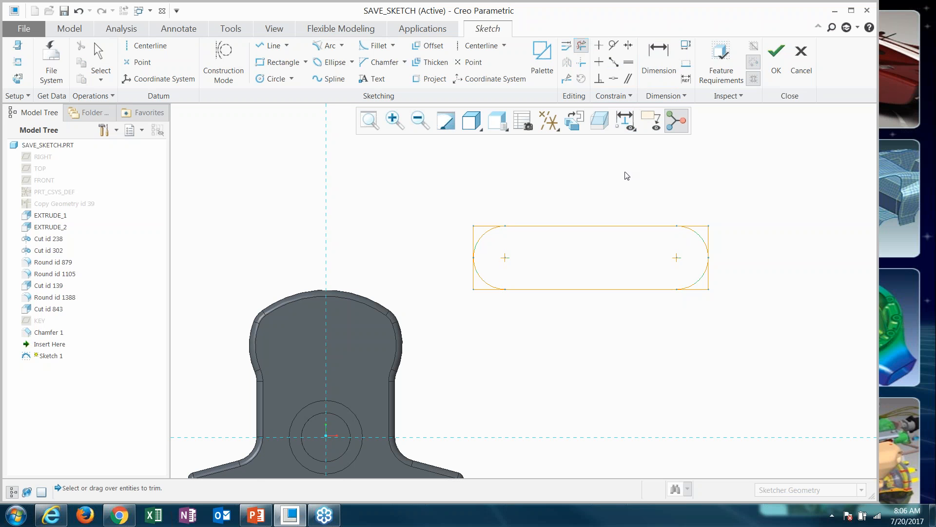
pyautogui.moveTo(702, 213)
pyautogui.mouseDown()
pyautogui.moveTo(719, 248)
pyautogui.moveTo(710, 288)
pyautogui.moveTo(626, 333)
pyautogui.moveTo(483, 283)
pyautogui.moveTo(469, 257)
pyautogui.mouseUp()
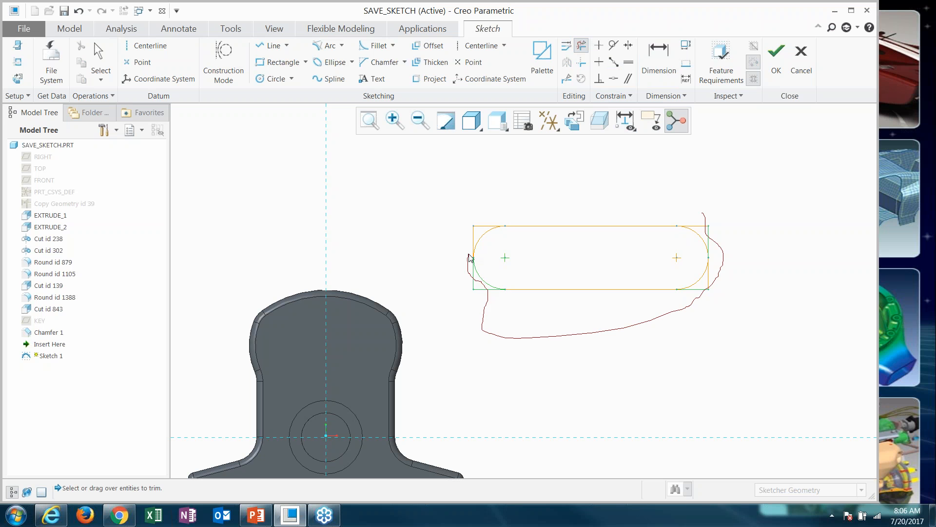
pyautogui.moveTo(509, 342); pyautogui.dragTo(509, 341)
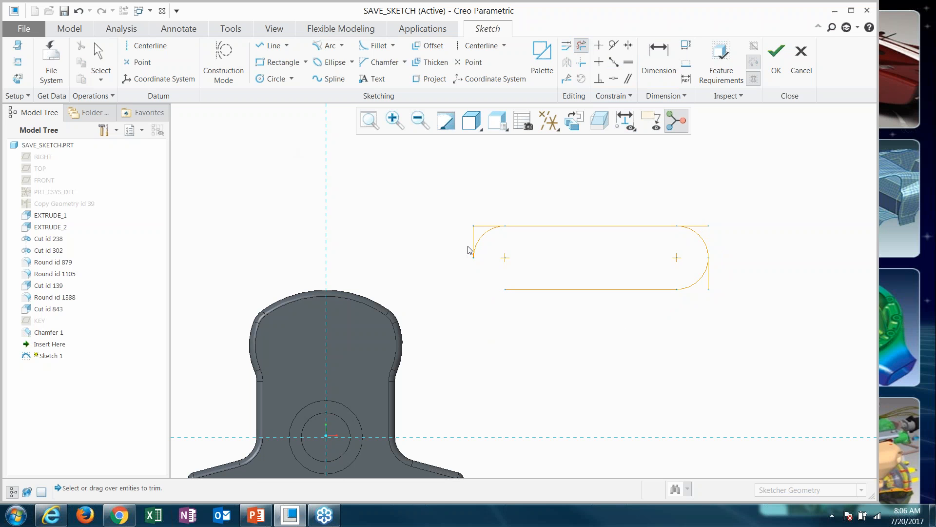
pyautogui.moveTo(489, 216); pyautogui.dragTo(471, 241)
pyautogui.moveTo(715, 285); pyautogui.dragTo(694, 298)
# Undo the trims, the arcs and the rectangle until the sketch is empty.
pyautogui.click(80, 16)
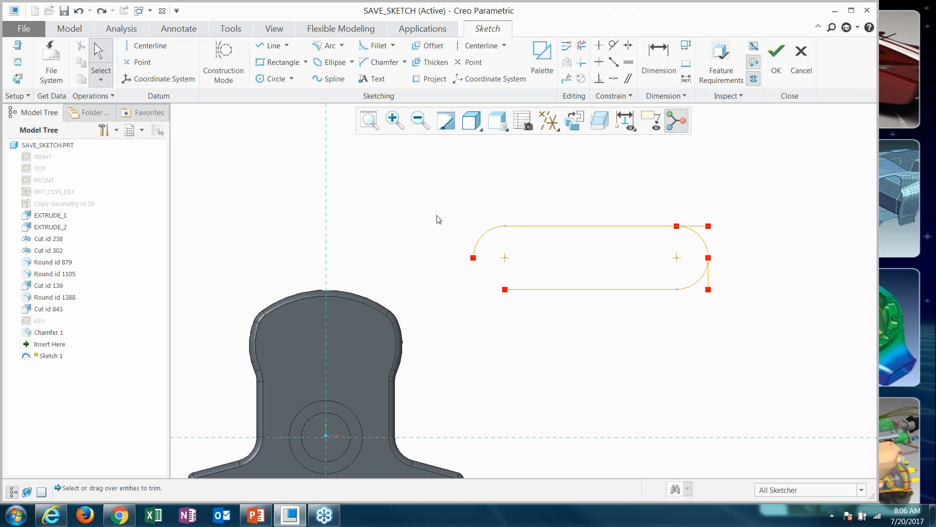
pyautogui.hotkey('ctrl', 'z')
pyautogui.hotkey('ctrl', 'z')
pyautogui.hotkey('ctrl', 'z')
pyautogui.hotkey('ctrl', 'z')
pyautogui.hotkey('ctrl', 'z')
pyautogui.hotkey('ctrl', 'z')
pyautogui.hotkey('ctrl', 'z')
pyautogui.hotkey('ctrl', 'z')
pyautogui.hotkey('ctrl', 'z')
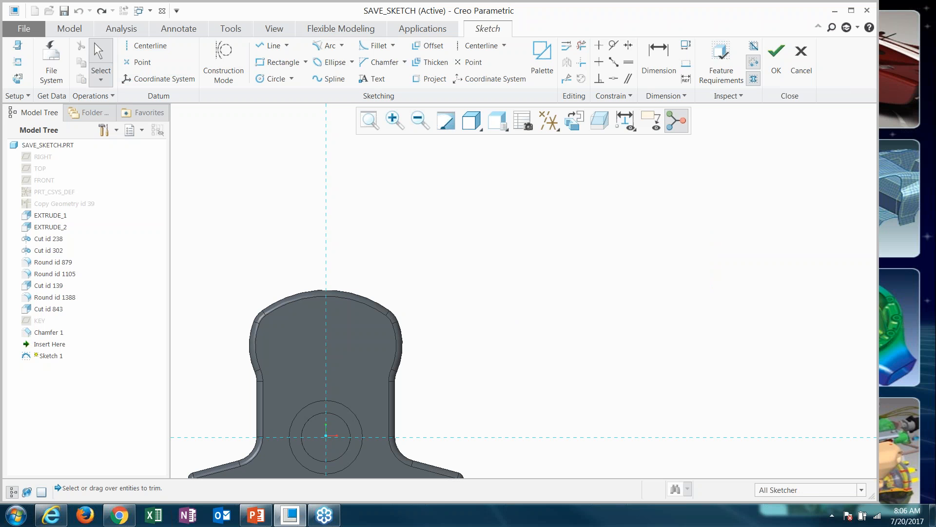
# Place a Racetrack shape from the Sketcher Palette above the crankshaft web and scale it to about 9.3.
pyautogui.click(541, 54)
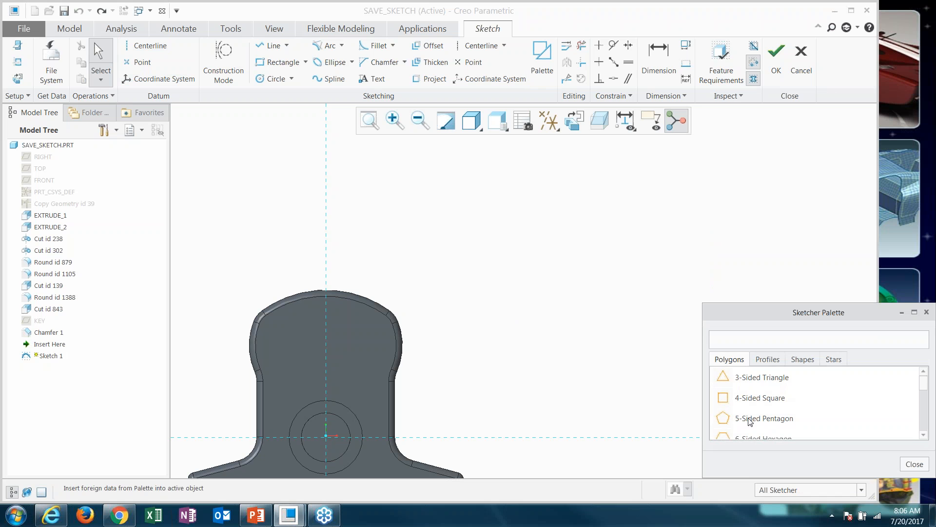
pyautogui.click(806, 363)
pyautogui.scroll(-1, 756, 412)
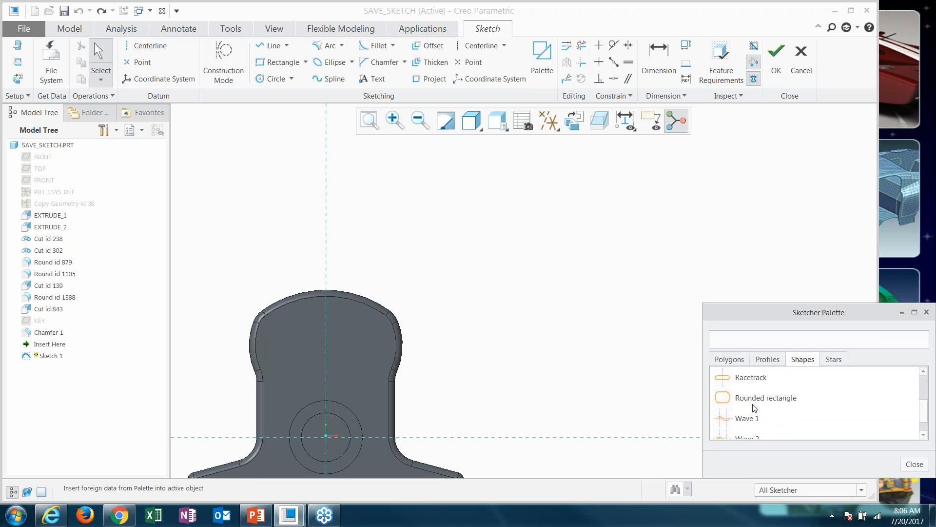
pyautogui.click(749, 385)
pyautogui.moveTo(750, 385); pyautogui.dragTo(502, 228)
pyautogui.moveTo(588, 257); pyautogui.dragTo(638, 266)
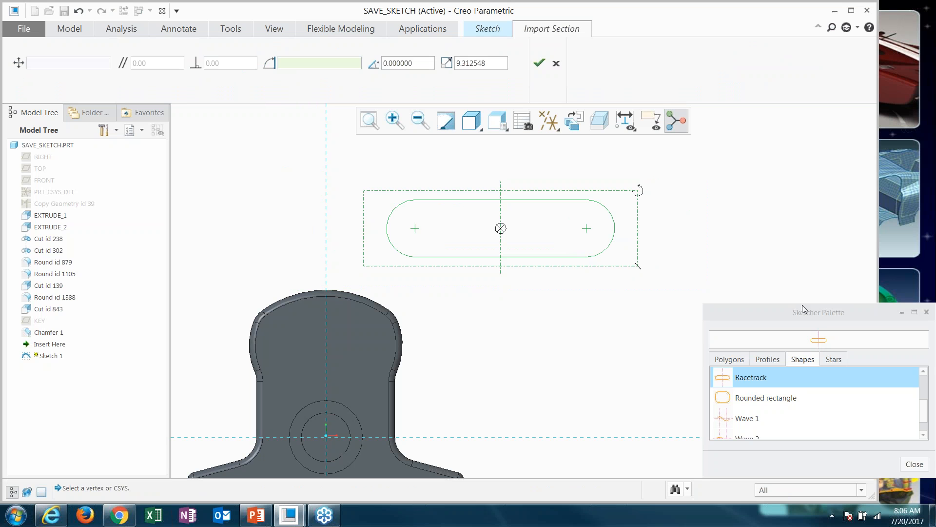
# Review the Polygons, Profiles, Shapes and Stars categories in the Sketcher Palette, and close the palette.
pyautogui.moveTo(802, 303); pyautogui.dragTo(801, 149)
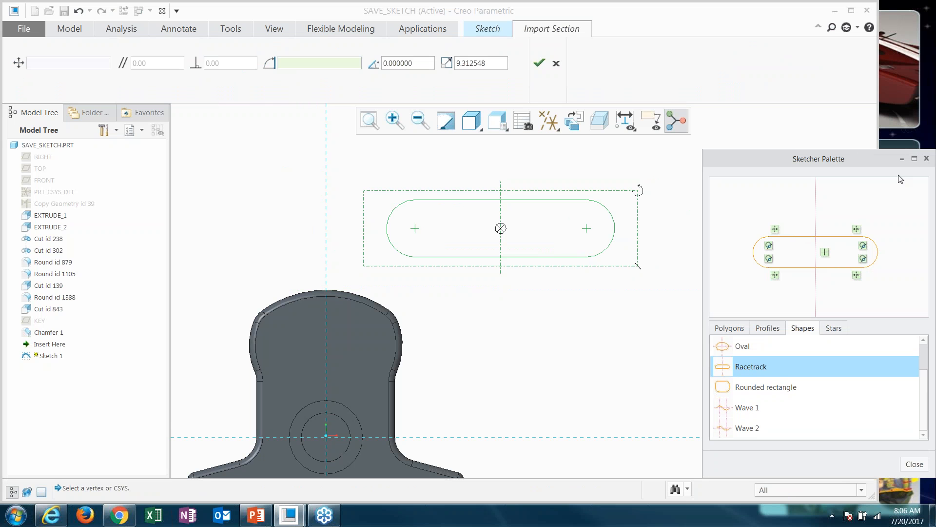
pyautogui.click(730, 328)
pyautogui.click(767, 328)
pyautogui.click(803, 327)
pyautogui.click(833, 328)
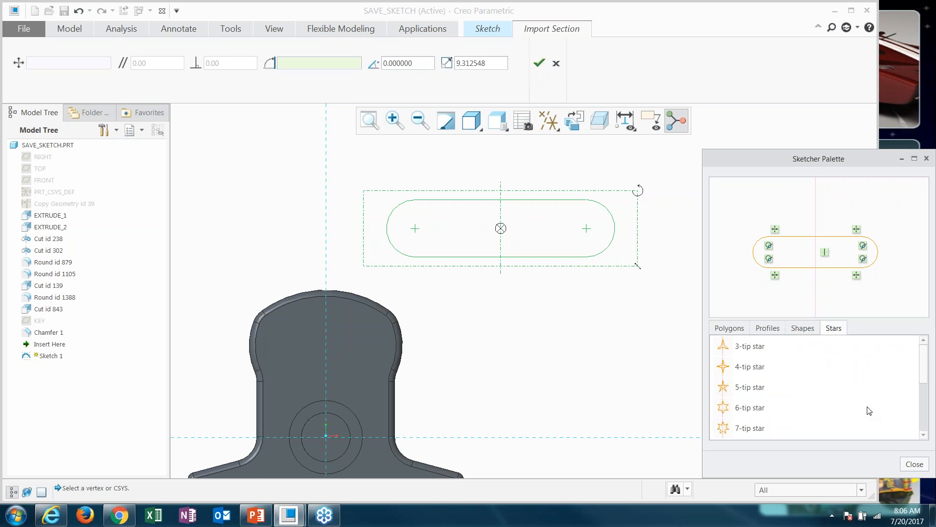
pyautogui.click(906, 465)
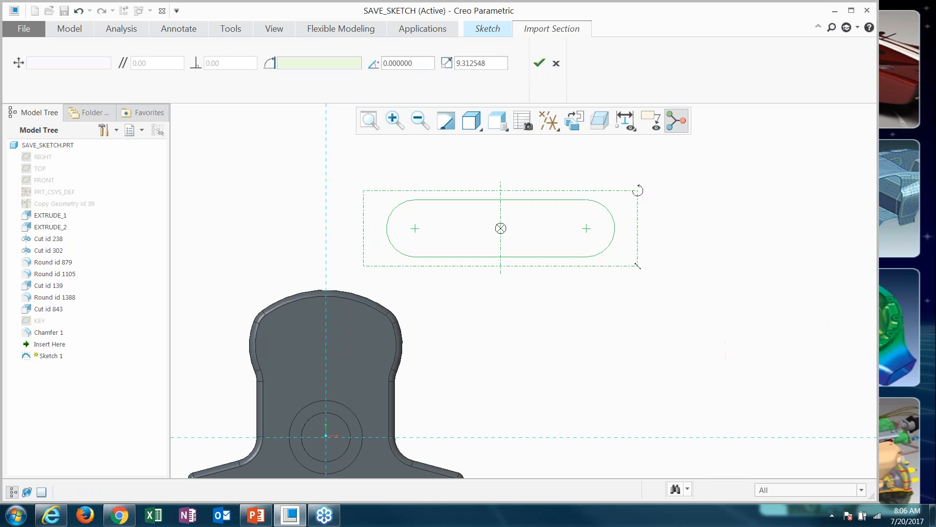
# Cancel the racetrack import and quit the new sketch without saving it.
pyautogui.click(556, 63)
pyautogui.scroll(-3, 530, 201)
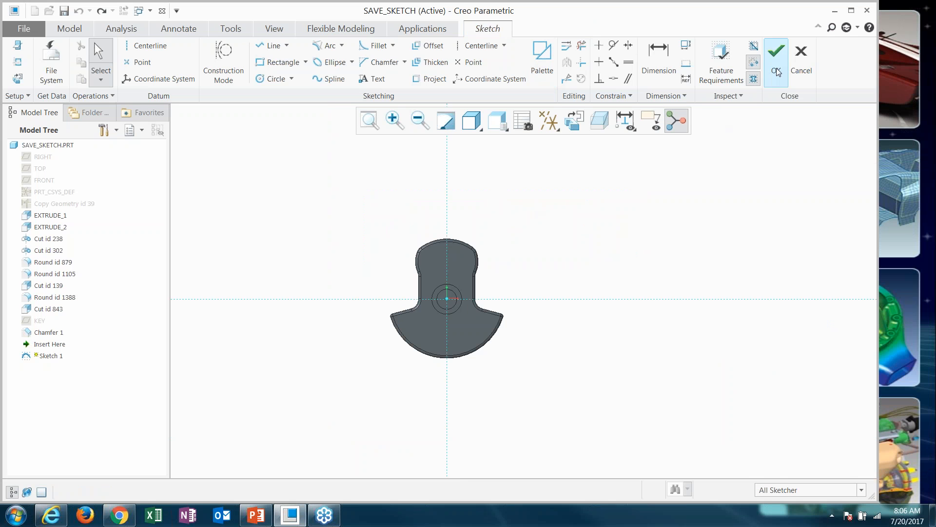
pyautogui.click(800, 66)
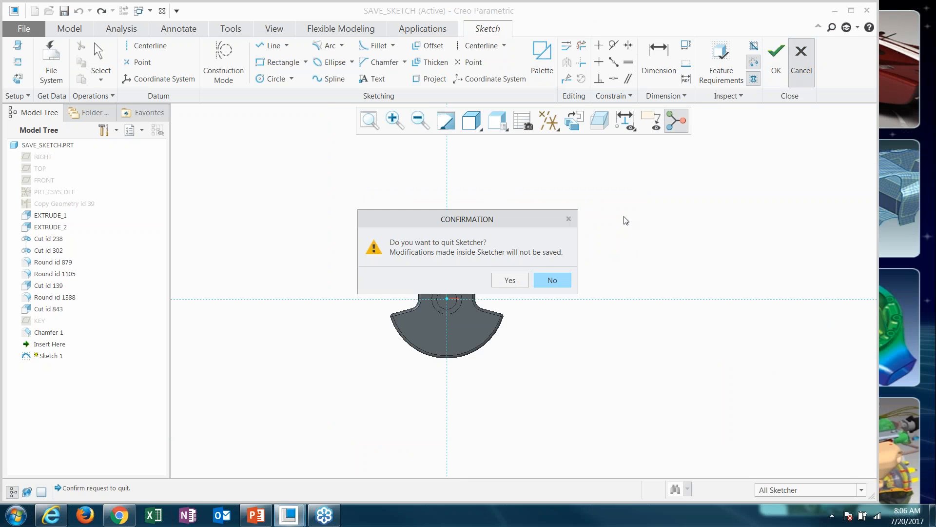
pyautogui.click(508, 280)
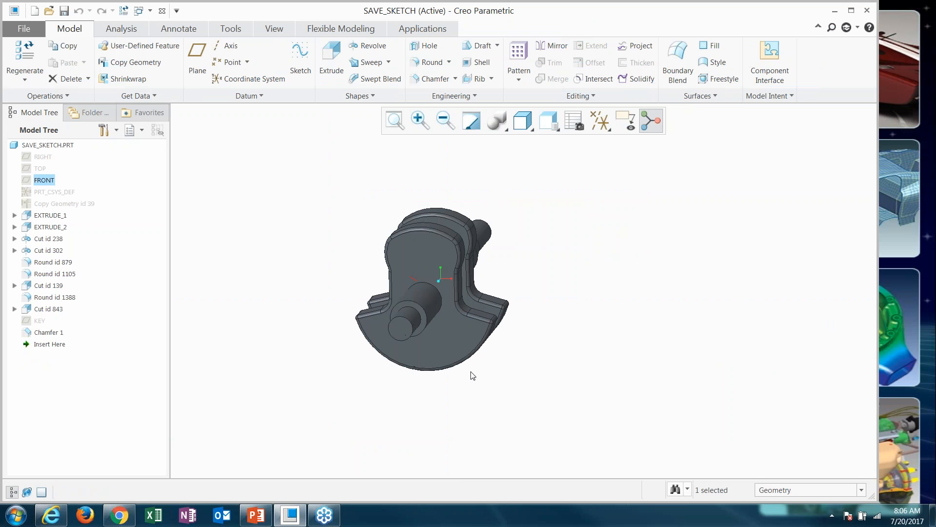
# Edit the definition of EXTRUDE_1 and open its internal section sketch.
pyautogui.click(443, 351)
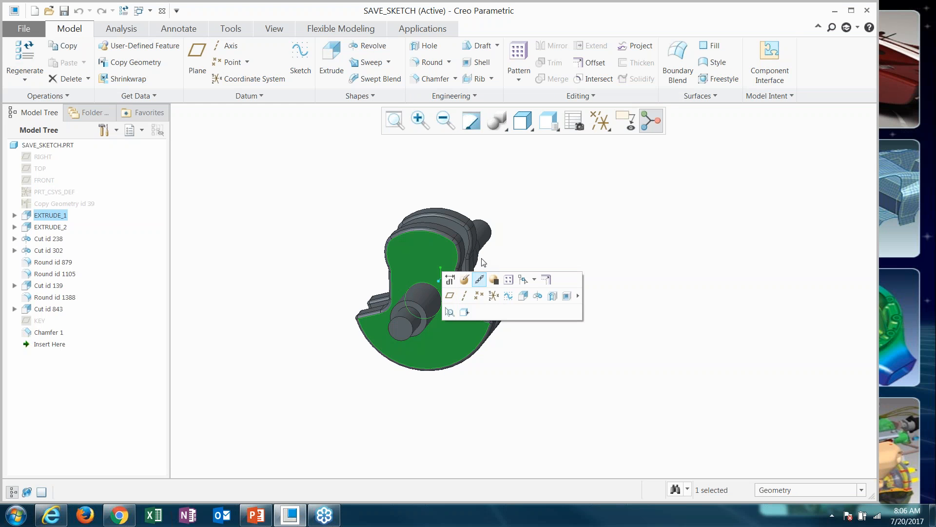
pyautogui.click(451, 296)
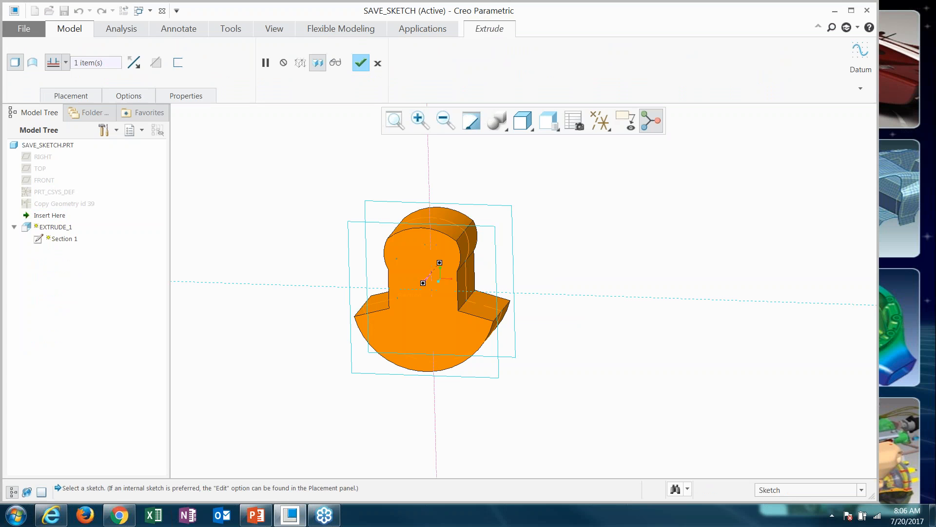
pyautogui.rightClick(533, 229)
pyautogui.click(583, 277)
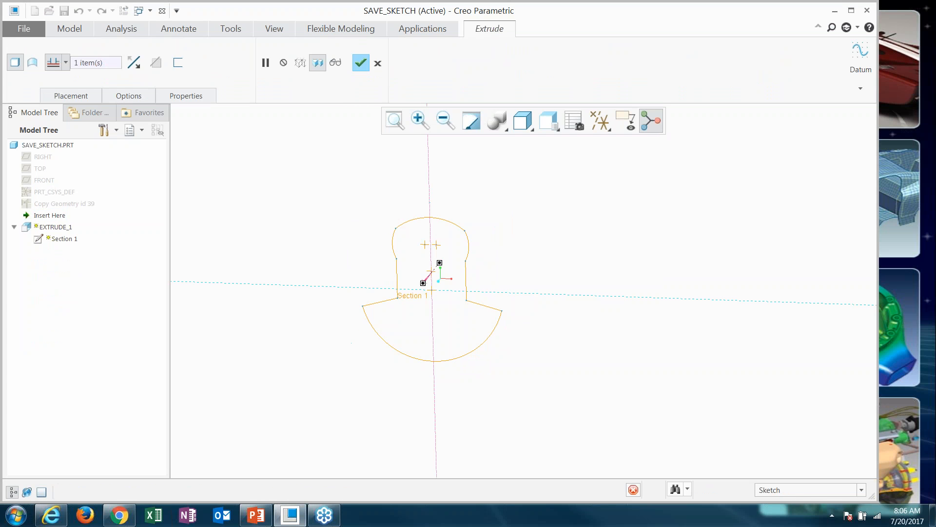
# Save a copy of the section as lobe in the palette folder, and quit the sketch without saving modifications.
pyautogui.click(25, 29)
pyautogui.moveTo(37, 113)
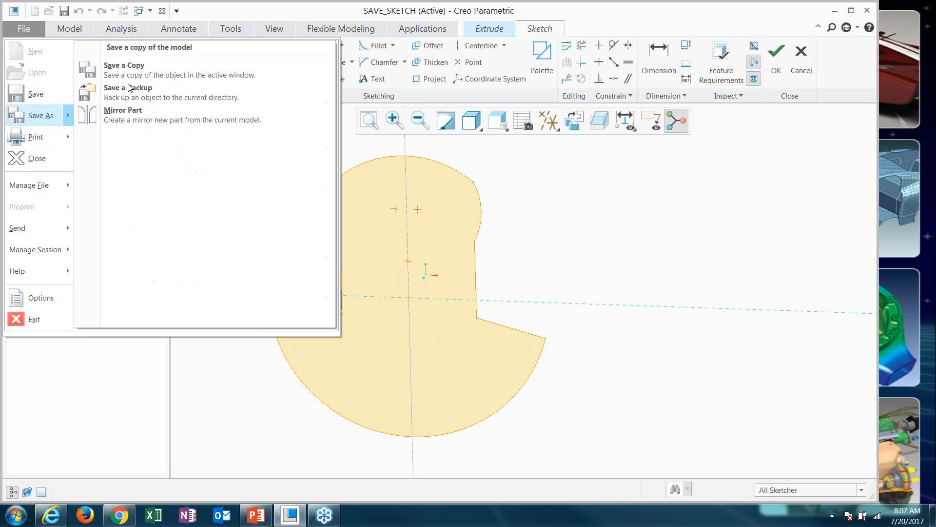
pyautogui.click(146, 65)
pyautogui.click(299, 438)
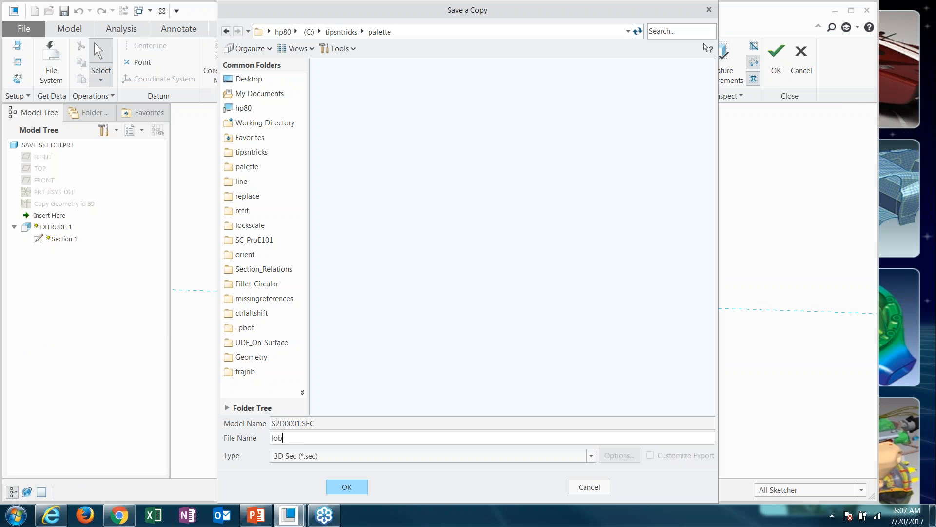
pyautogui.click(348, 487)
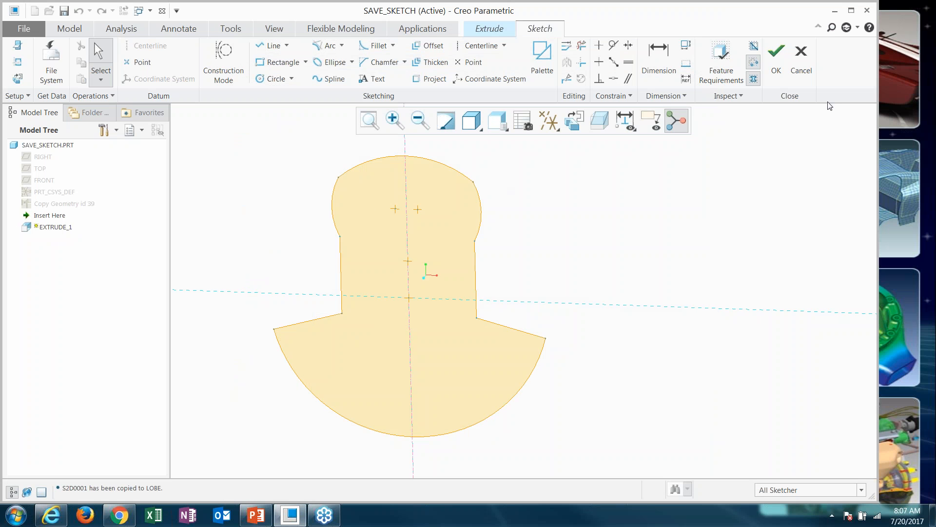
pyautogui.click(812, 58)
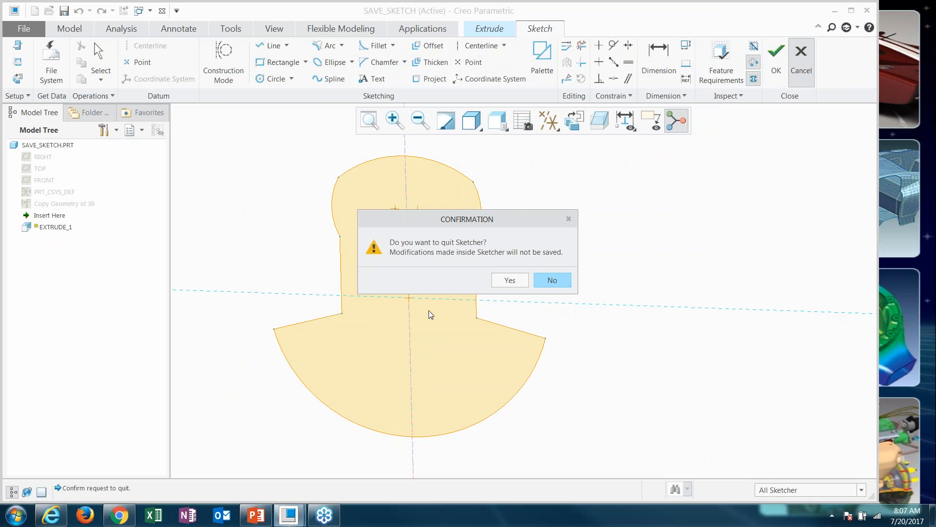
pyautogui.click(507, 280)
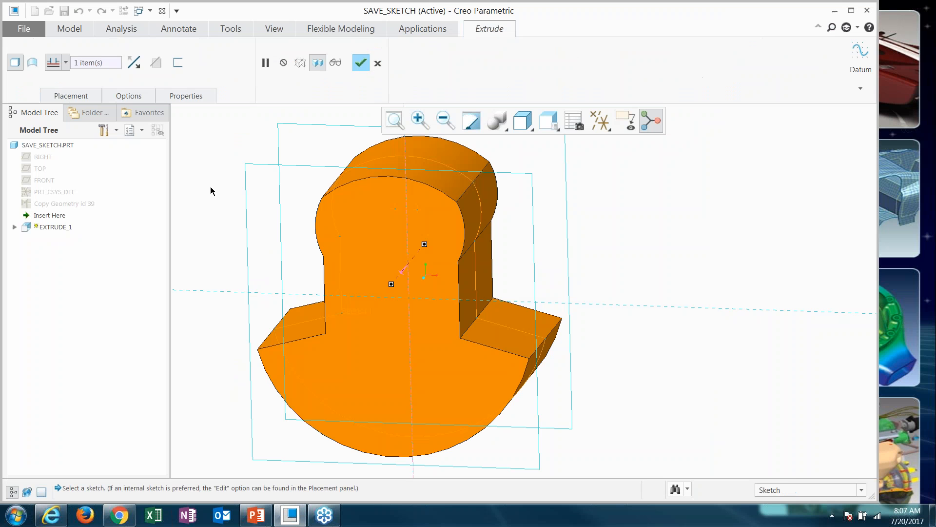
# Exit the EXTRUDE_1 edit without saving it and create a new part with the default settings.
pyautogui.click(377, 63)
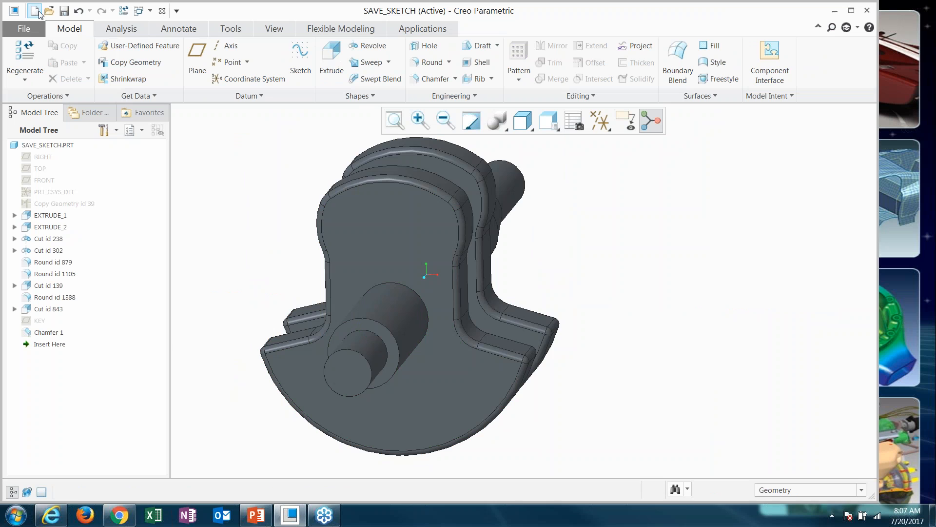
pyautogui.click(34, 11)
pyautogui.click(536, 383)
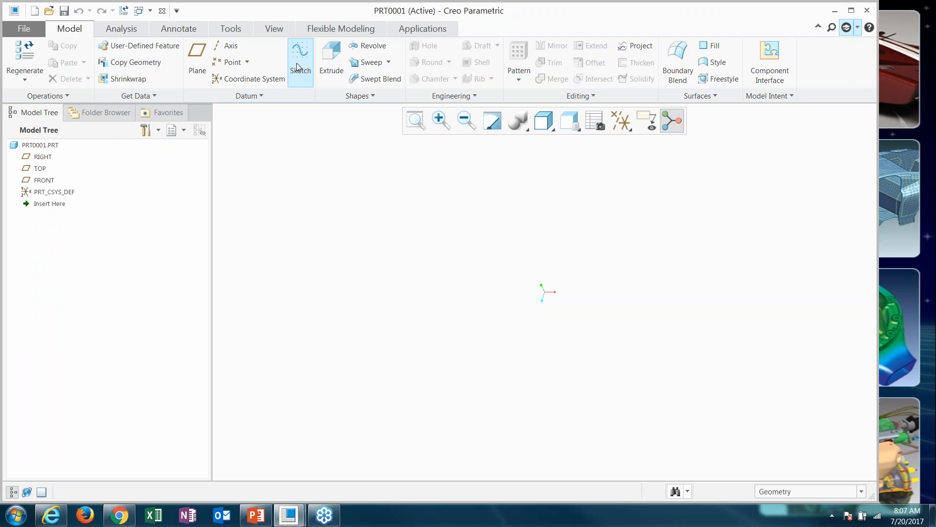
# Start a sketch on the FRONT plane, using the RIGHT plane as the reference with Right orientation.
pyautogui.click(298, 67)
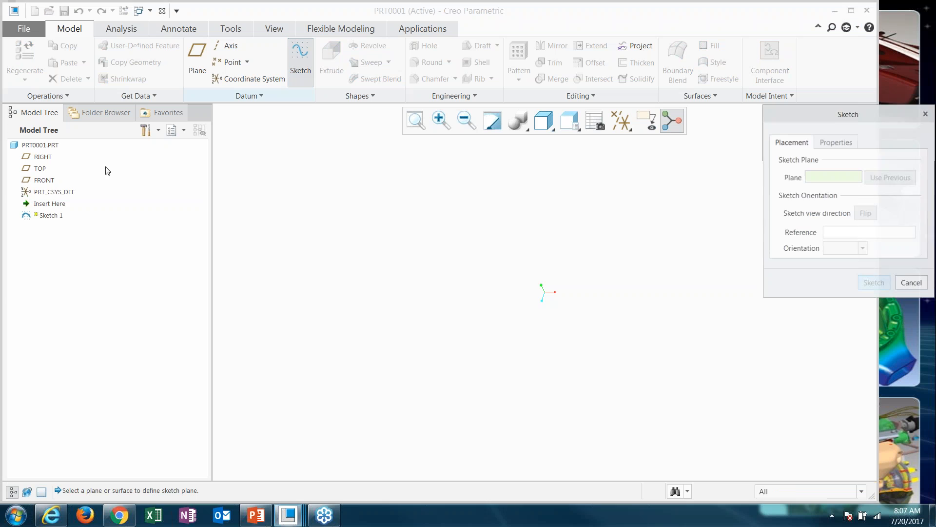
pyautogui.click(44, 180)
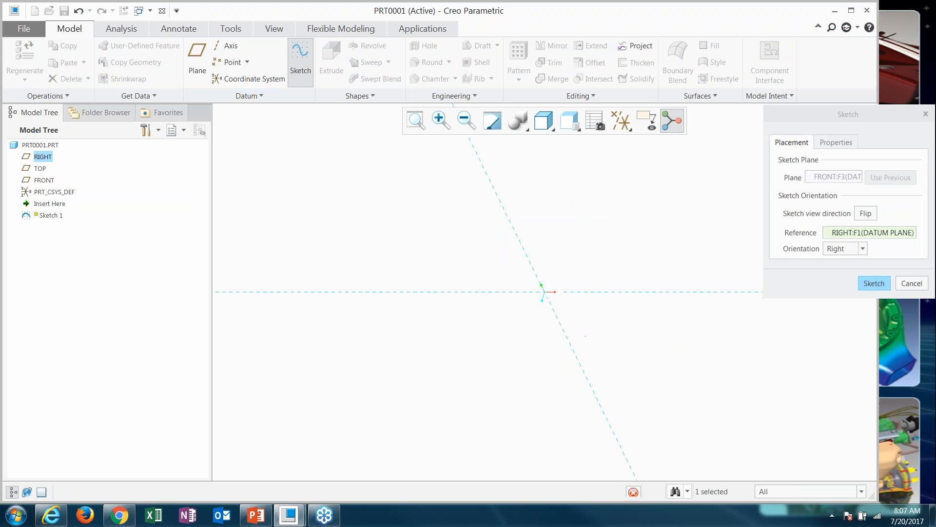
pyautogui.middleClick(379, 150)
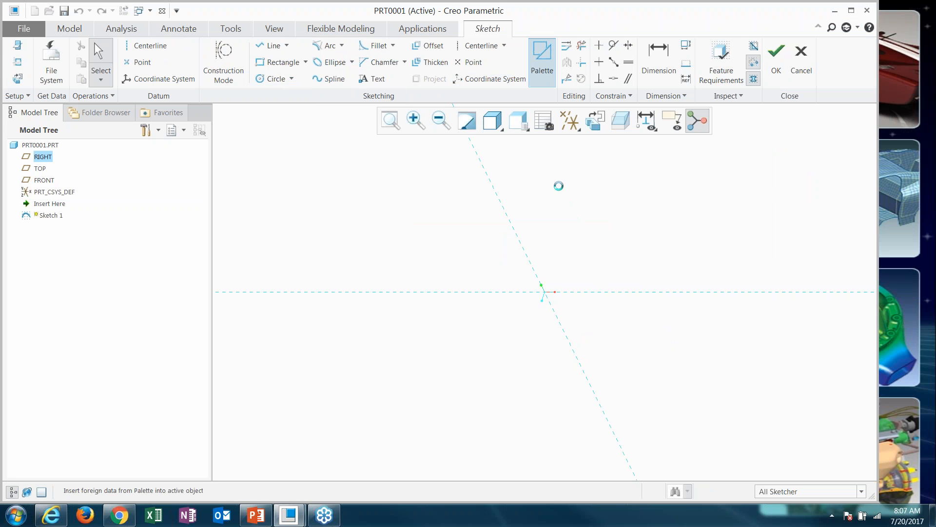
# Open the Sketcher Palette and preview the saved lobe section in the palette category.
pyautogui.click(543, 54)
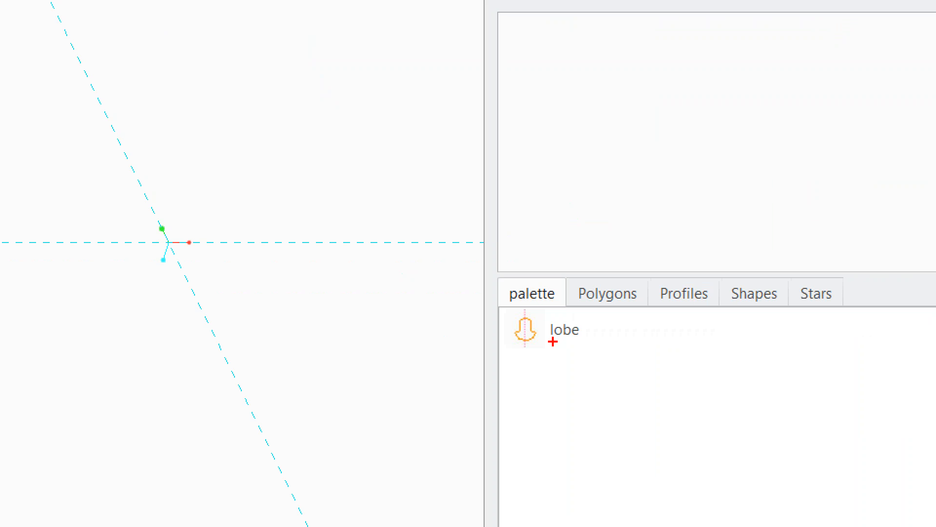
pyautogui.keyDown('ctrl'); pyautogui.moveTo(483, 268); pyautogui.dragTo(594, 365); pyautogui.keyUp('ctrl')
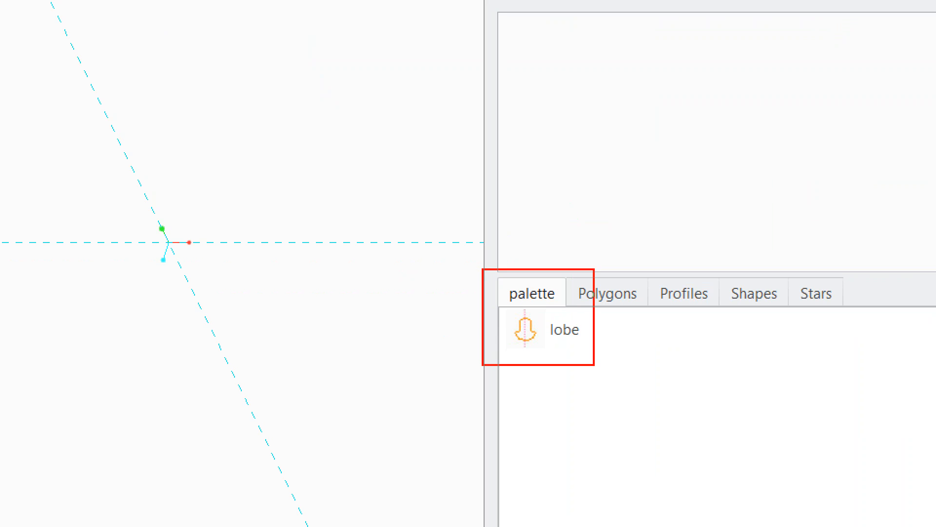
pyautogui.moveTo(500, 347); pyautogui.dragTo(584, 345)
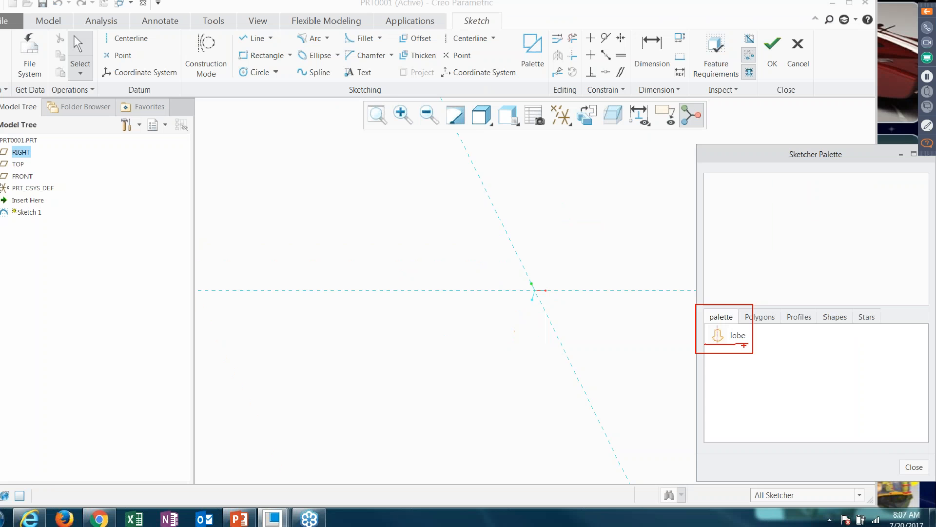
pyautogui.click(750, 337)
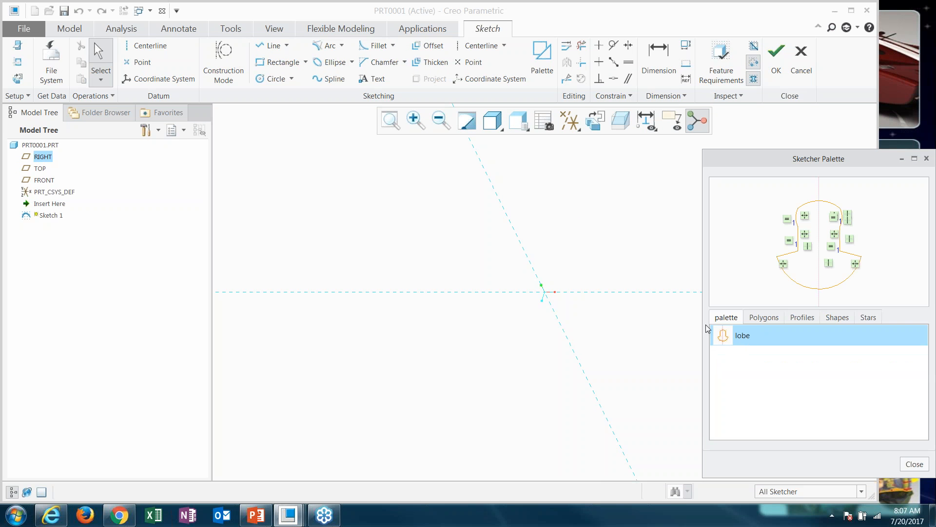
# Insert the lobe section at the sketch origin with a scale factor of 5, and close the Sketcher Palette.
pyautogui.moveTo(706, 324); pyautogui.dragTo(523, 274)
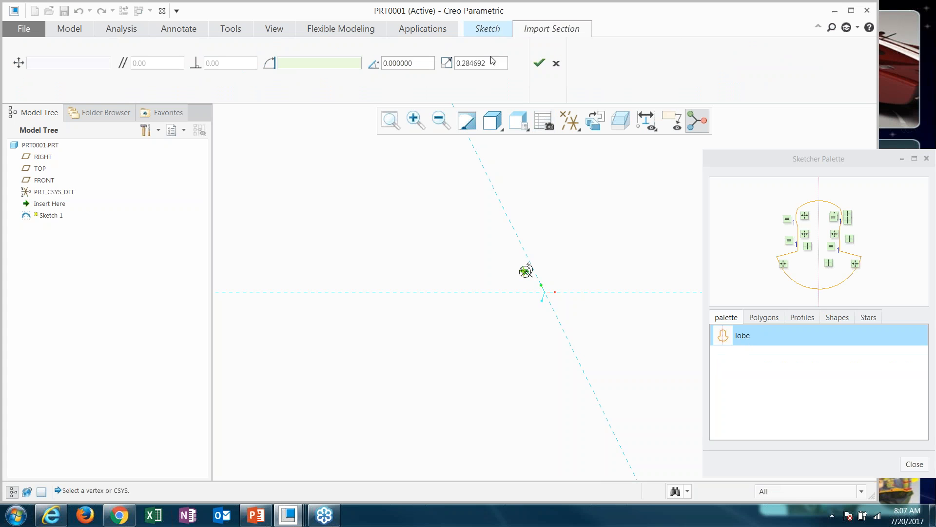
pyautogui.doubleClick(487, 63)
pyautogui.write('5')
pyautogui.press('Return')
pyautogui.moveTo(525, 272); pyautogui.dragTo(544, 292)
pyautogui.click(539, 64)
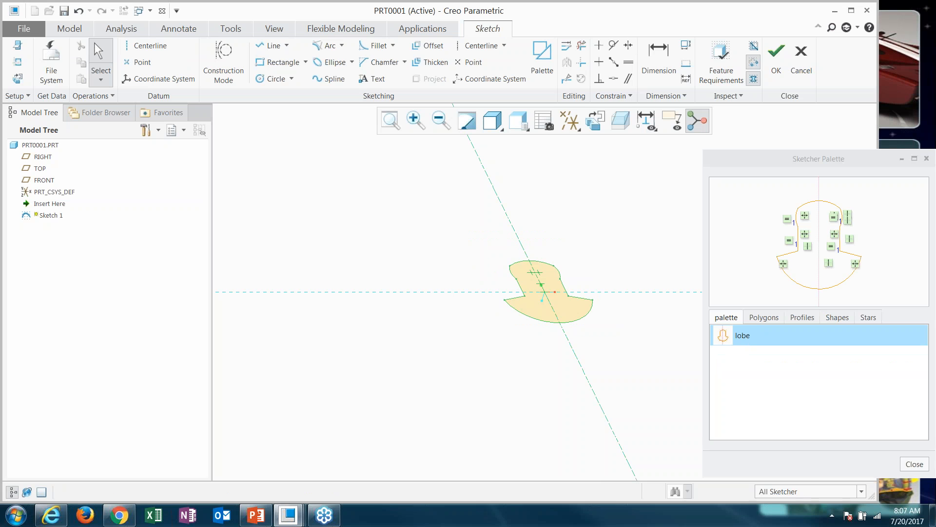
pyautogui.click(914, 464)
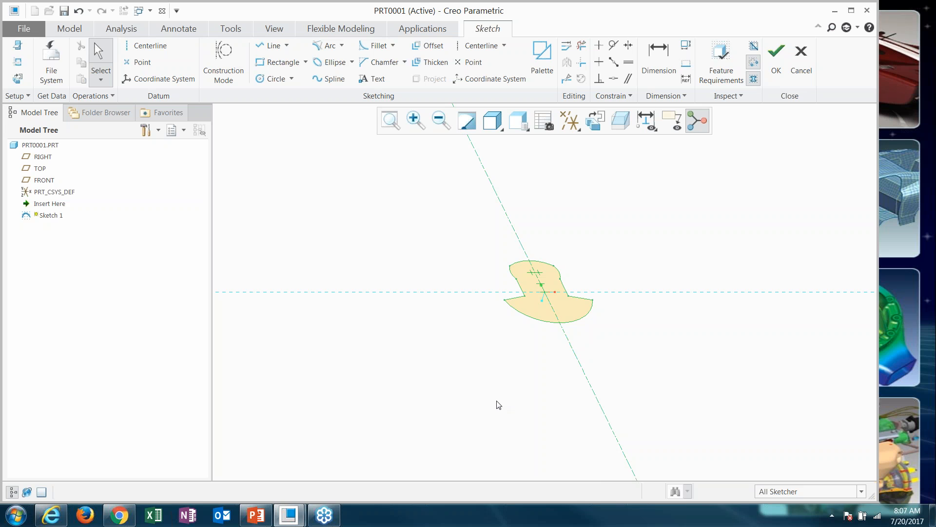
# Switch to the PowerPoint slide show, show the slide full screen, and advance to the Sketcher constraints best practices slide.
pyautogui.press('super+Tab')
pyautogui.press('super+Tab')
pyautogui.press('super+Tab')
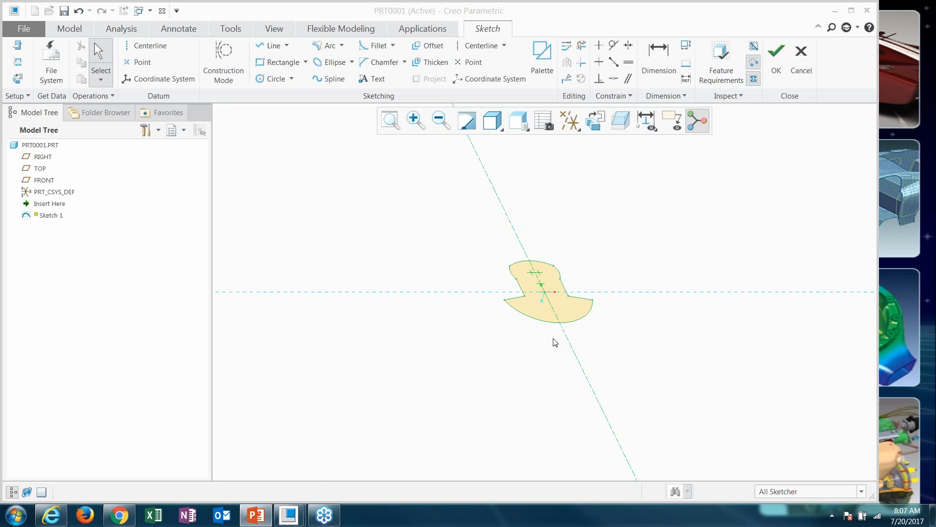
pyautogui.click(254, 514)
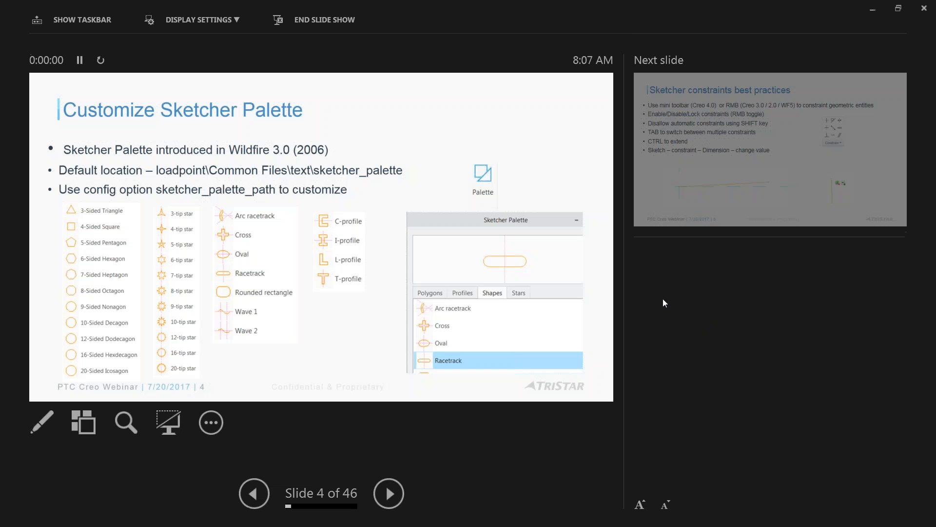
pyautogui.click(191, 29)
pyautogui.click(201, 40)
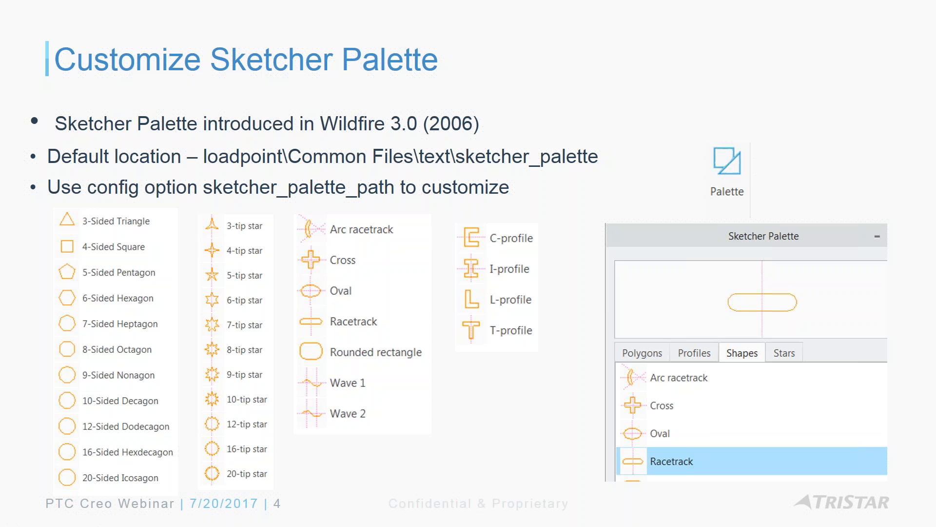
pyautogui.click(512, 433)
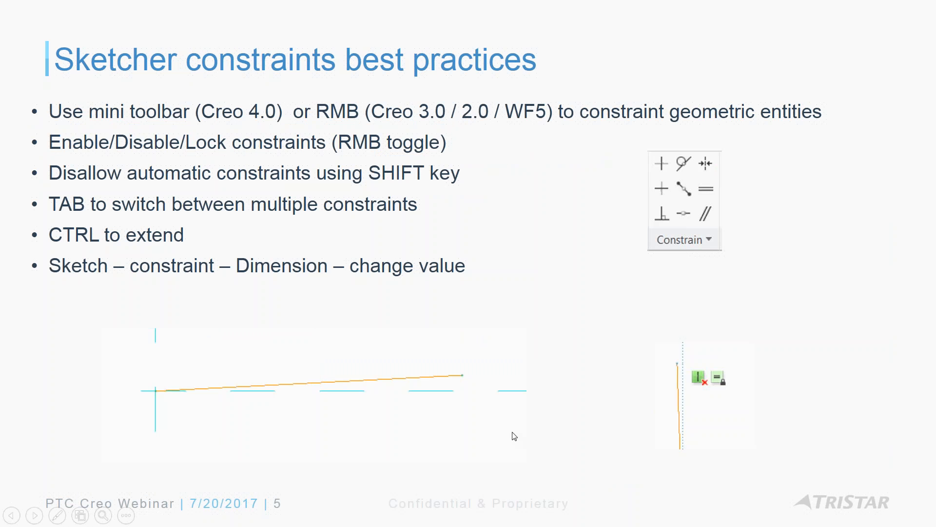
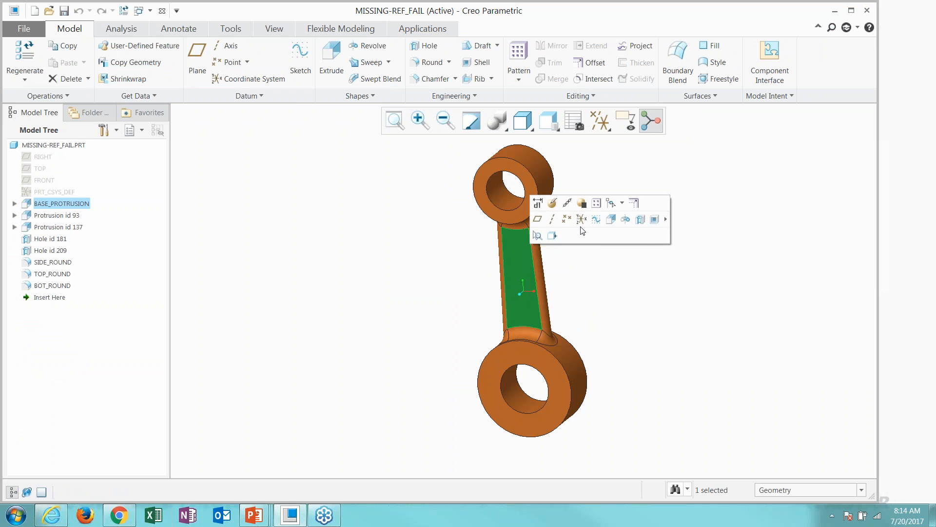
# Edit the definition of BASE_PROTRUSION and open its internal section sketch in 2D orientation.
pyautogui.click(557, 204)
pyautogui.rightClick(594, 288)
pyautogui.click(622, 293)
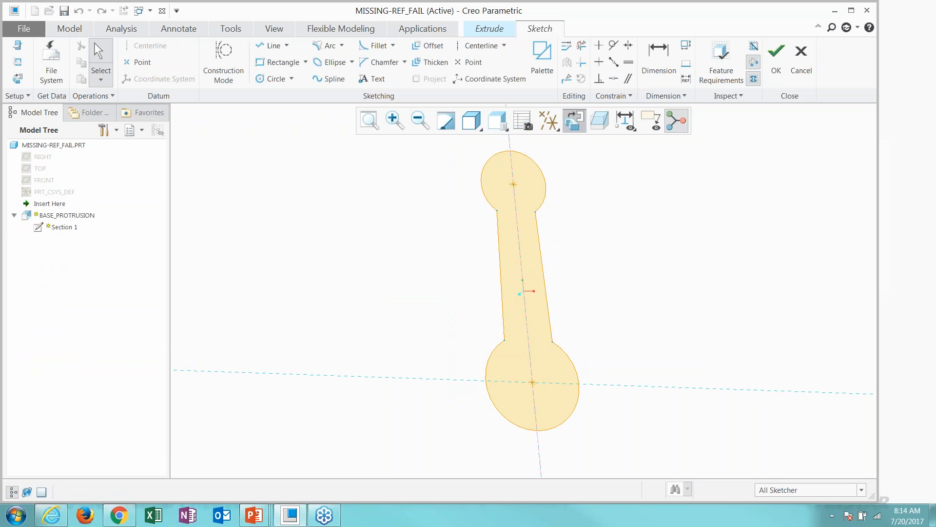
pyautogui.click(577, 123)
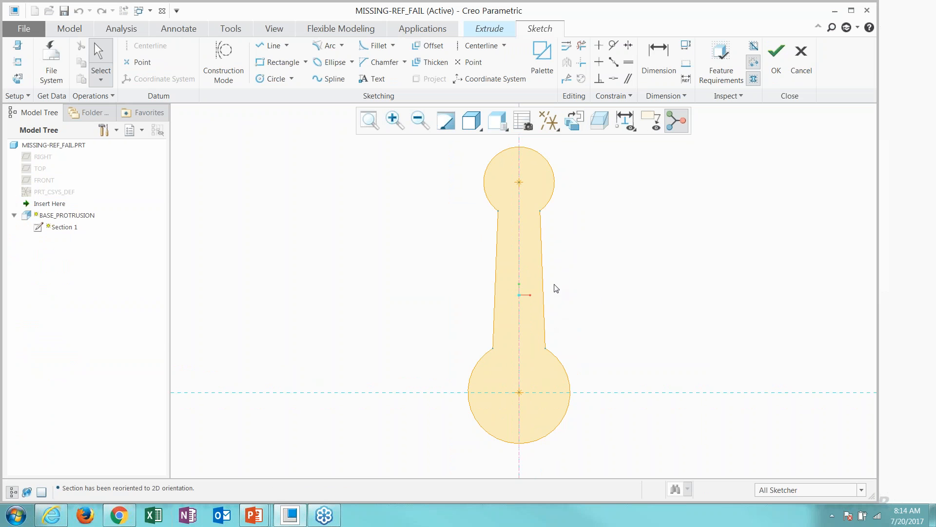
# Delete the slanted line on the right side of the arm, continuing although other features reference it.
pyautogui.click(545, 284)
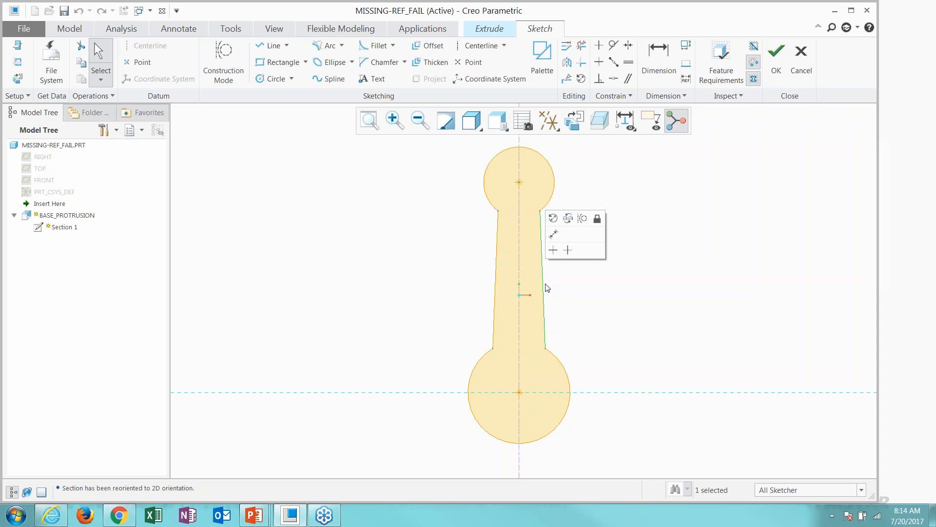
pyautogui.press('Delete')
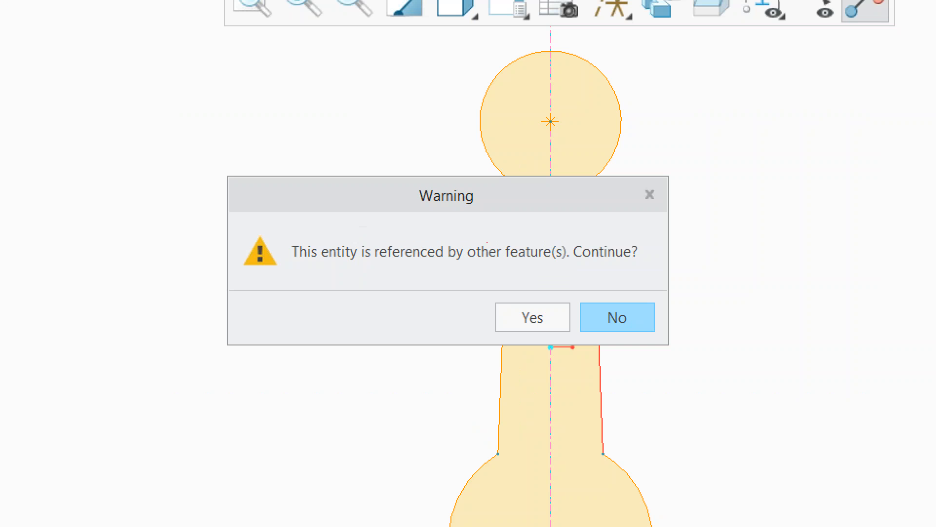
pyautogui.moveTo(243, 219)
pyautogui.keyDown('ctrl'); pyautogui.mouseDown()
pyautogui.moveTo(719, 284)
pyautogui.moveTo(686, 276)
pyautogui.mouseUp(); pyautogui.keyUp('ctrl')
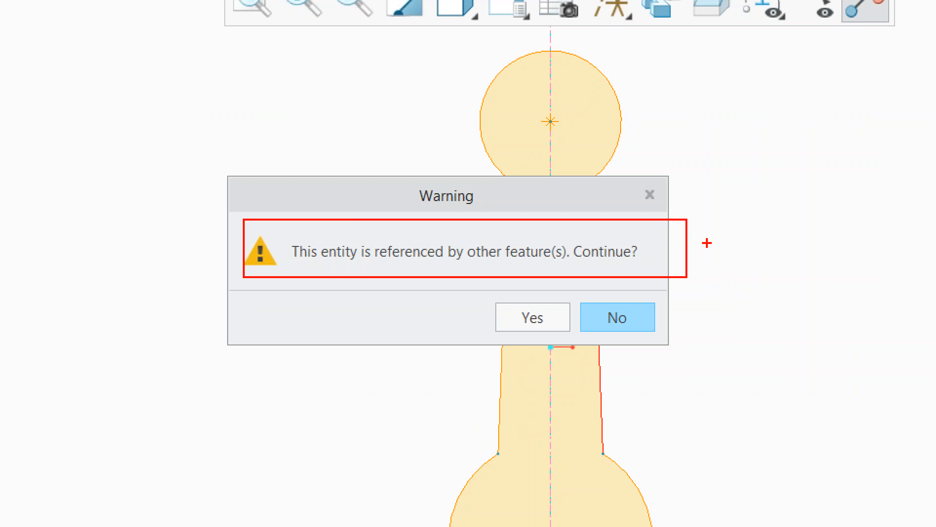
pyautogui.click(533, 318)
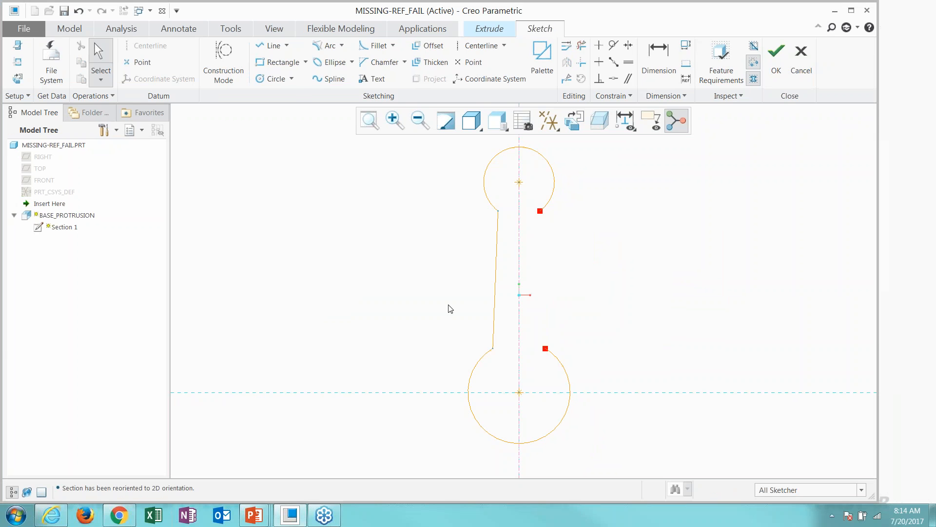
# Draw an inward-curving arc between the two open endpoints on the right side of the arm to close the section.
pyautogui.rightClick(600, 299)
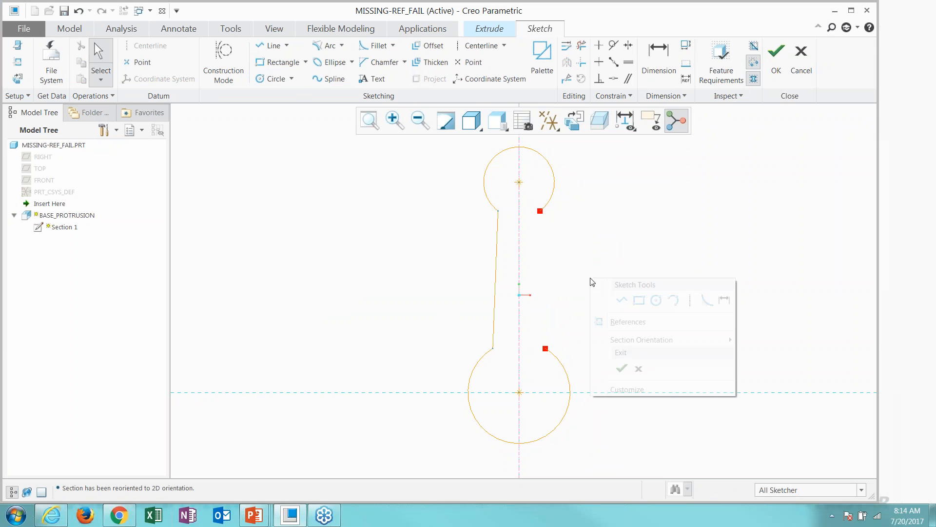
pyautogui.click(672, 303)
pyautogui.click(545, 349)
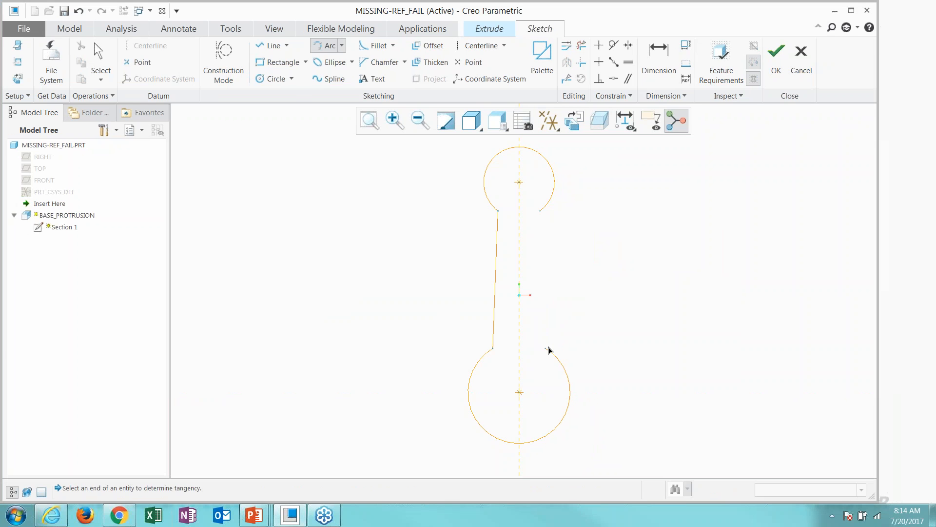
pyautogui.click(540, 211)
pyautogui.click(537, 288)
pyautogui.middleClick(597, 283)
# Accept the modified section and complete the redefinition of BASE_PROTRUSION.
pyautogui.scroll(1, 597, 283)
pyautogui.click(601, 281)
pyautogui.rightClick(601, 268)
pyautogui.click(633, 359)
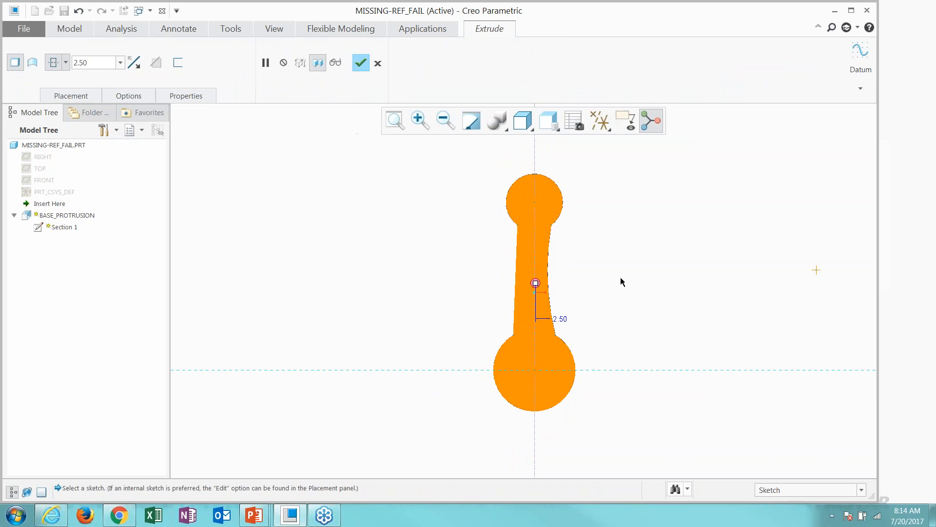
pyautogui.middleClick(604, 292)
pyautogui.click(610, 297)
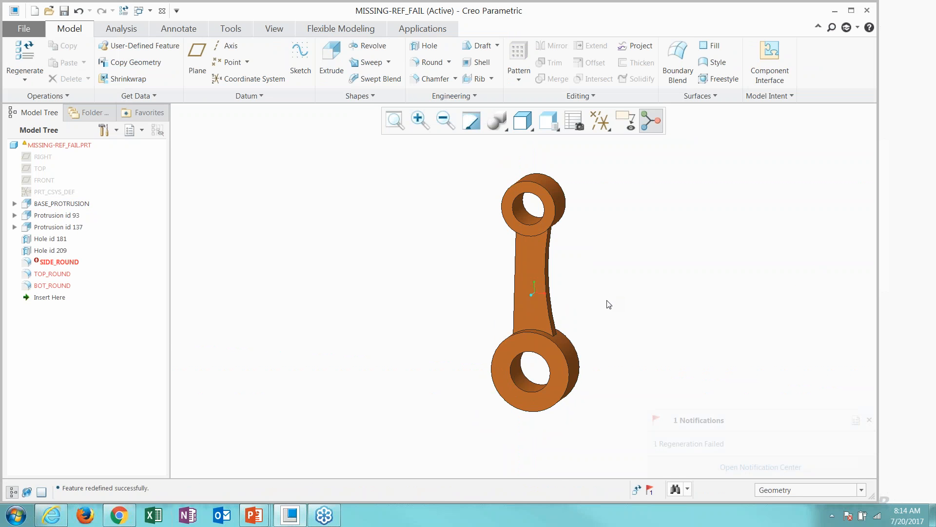
pyautogui.scroll(-3, 608, 294)
pyautogui.scroll(2, 564, 292)
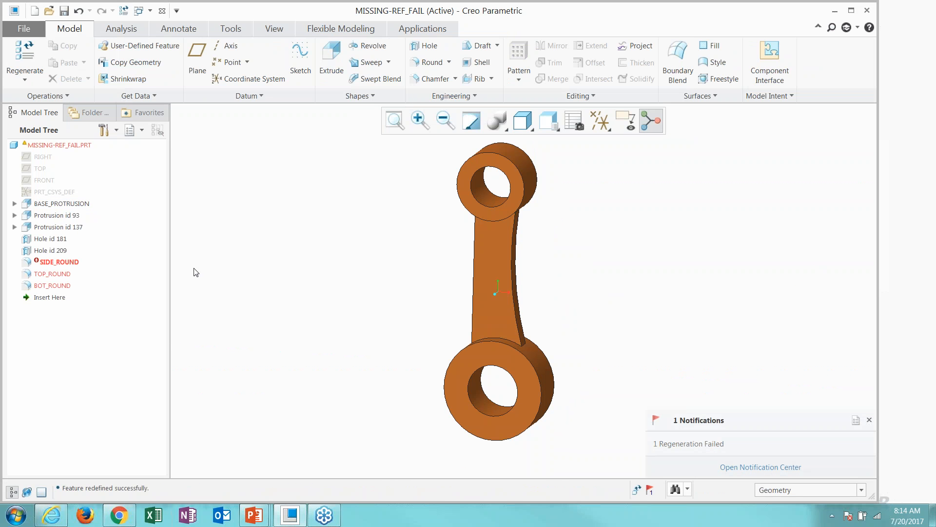
# Open the Reference Viewer for the failed SIDE_ROUND feature and expand its parent references from BASE_PROTRUSION.
pyautogui.click(49, 263)
pyautogui.rightClick(50, 265)
pyautogui.moveTo(94, 362)
pyautogui.click(201, 388)
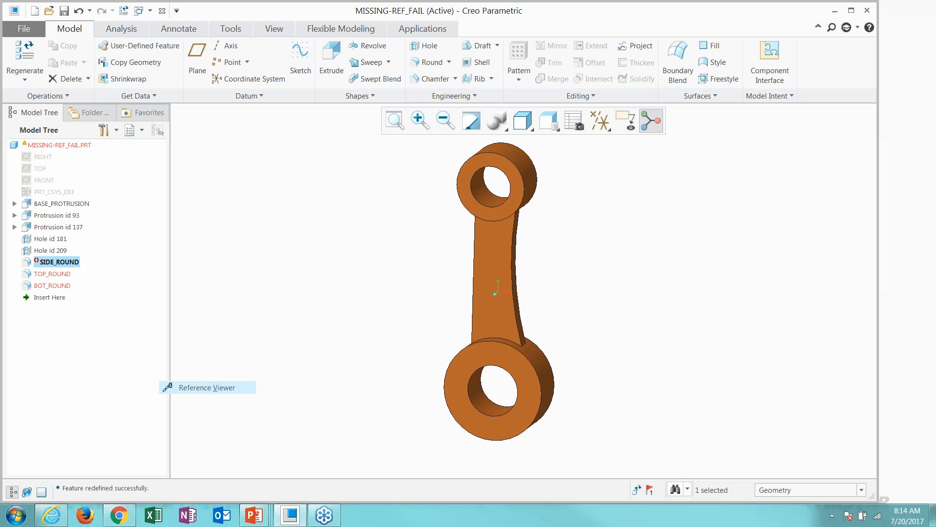
pyautogui.click(683, 187)
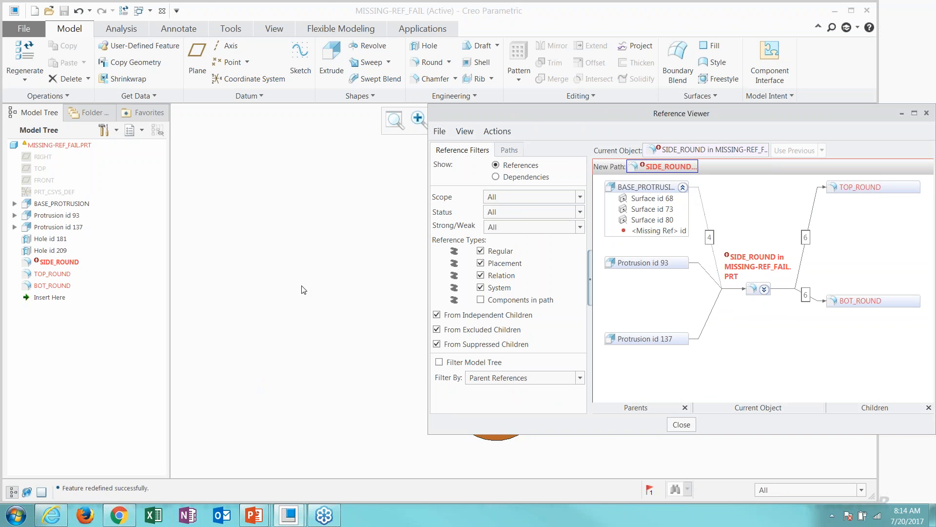
# Highlight the missing BASE_PROTRUSION reference, examine its location on the arm, and close the Reference Viewer.
pyautogui.click(658, 231)
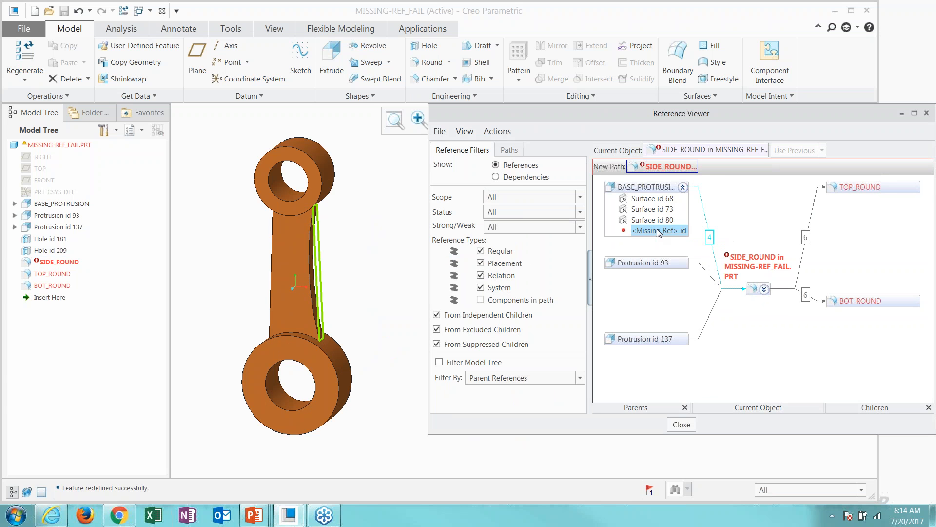
pyautogui.moveTo(348, 296); pyautogui.dragTo(369, 275, button='middle')
pyautogui.scroll(-4, 325, 262)
pyautogui.scroll(3, 363, 287)
pyautogui.scroll(-2, 362, 274)
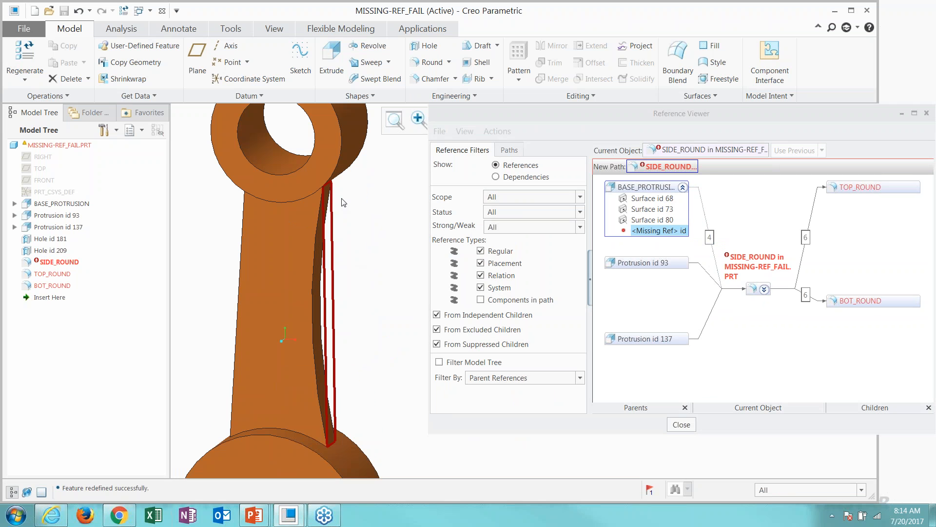
pyautogui.scroll(2, 331, 285)
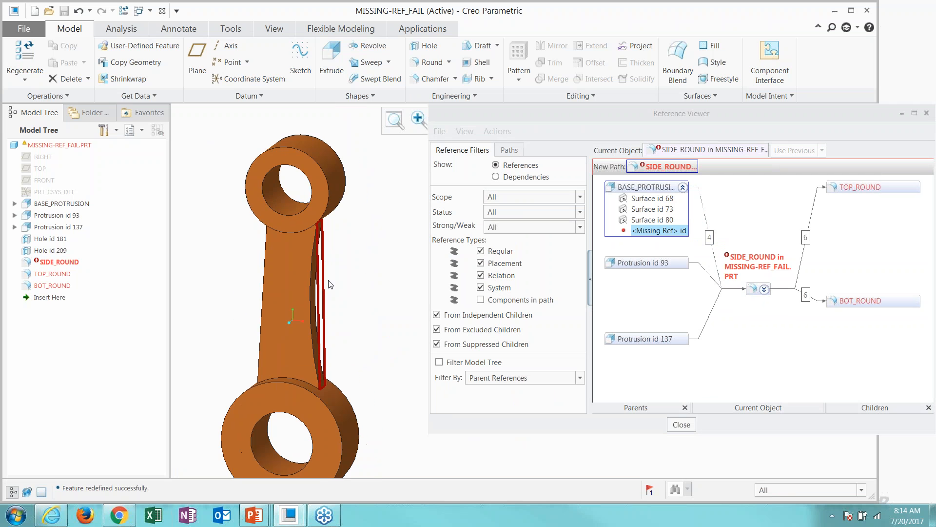
pyautogui.click(685, 430)
pyautogui.click(682, 426)
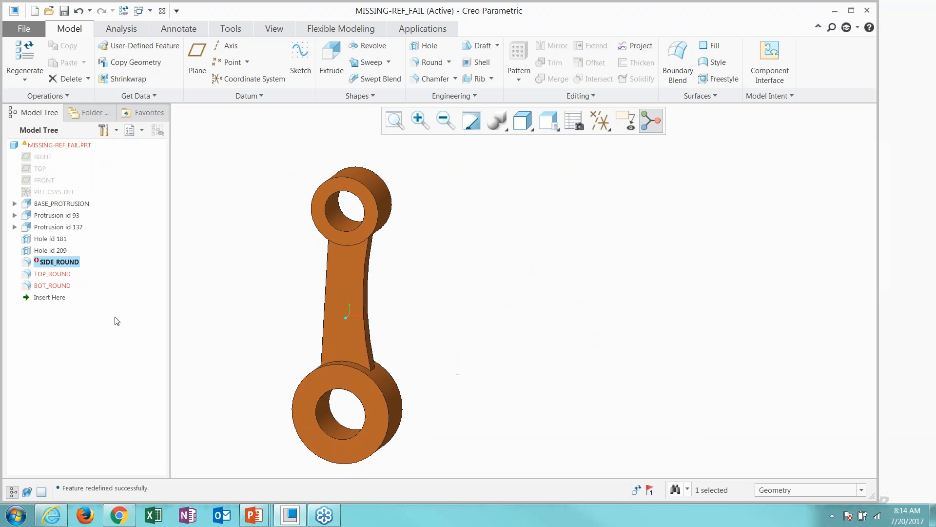
# Redefine SIDE_ROUND and activate the missing driving surface reference of round Set 2.
pyautogui.click(59, 264)
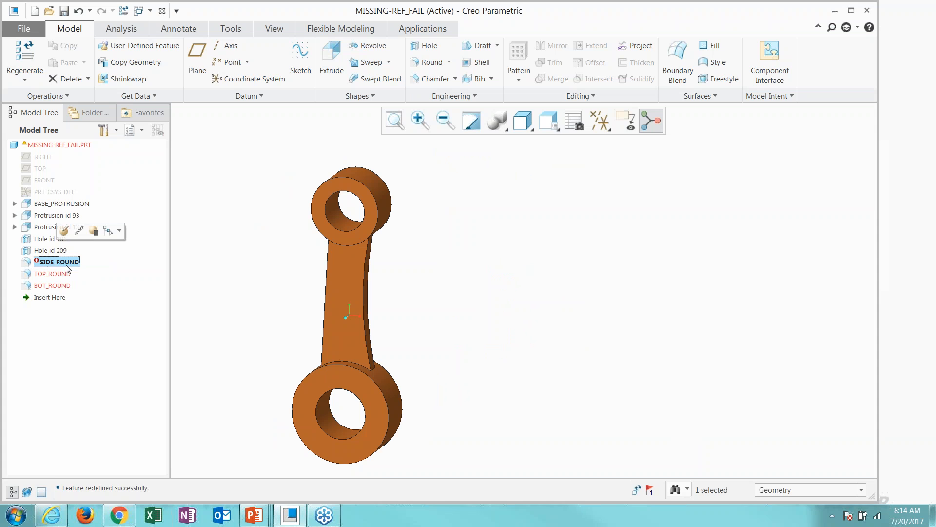
pyautogui.click(62, 232)
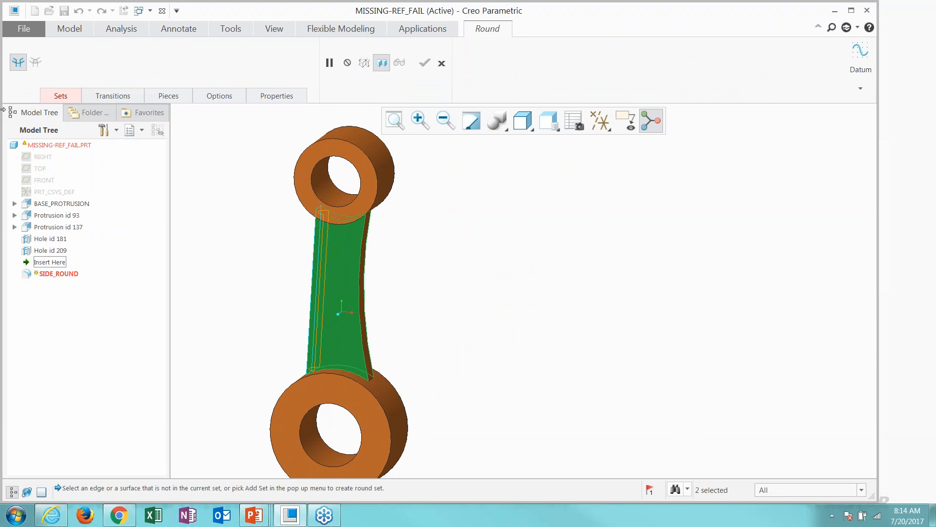
pyautogui.click(59, 96)
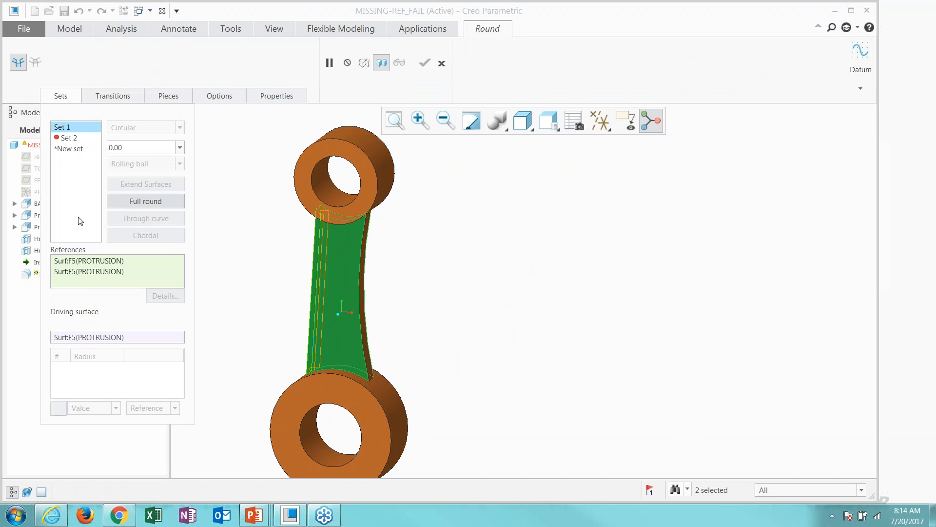
pyautogui.click(60, 138)
pyautogui.click(90, 338)
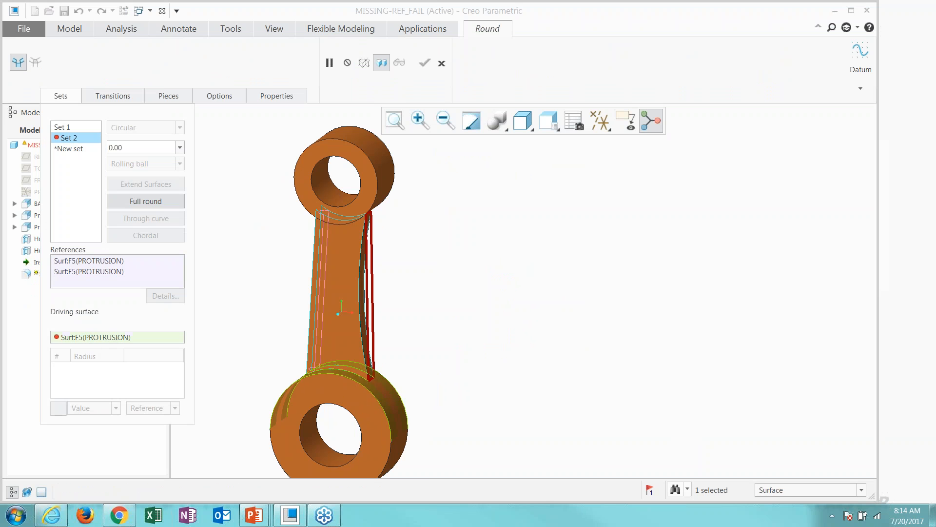
# Assign the arm's new curved side face as the driving surface of Set 2 and complete the SIDE_ROUND redefinition.
pyautogui.scroll(-3, 370, 331)
pyautogui.click(370, 319)
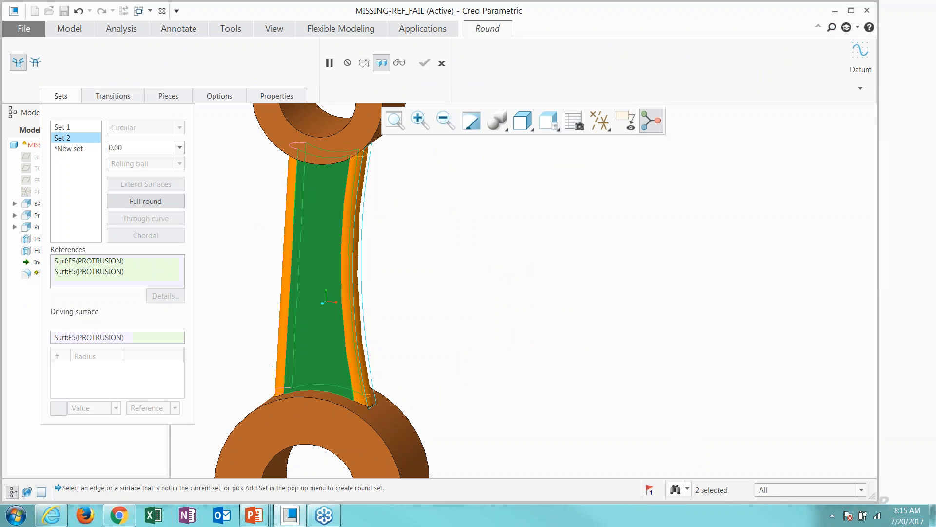
pyautogui.scroll(3, 581, 311)
pyautogui.click(541, 328)
pyautogui.scroll(-2, 513, 297)
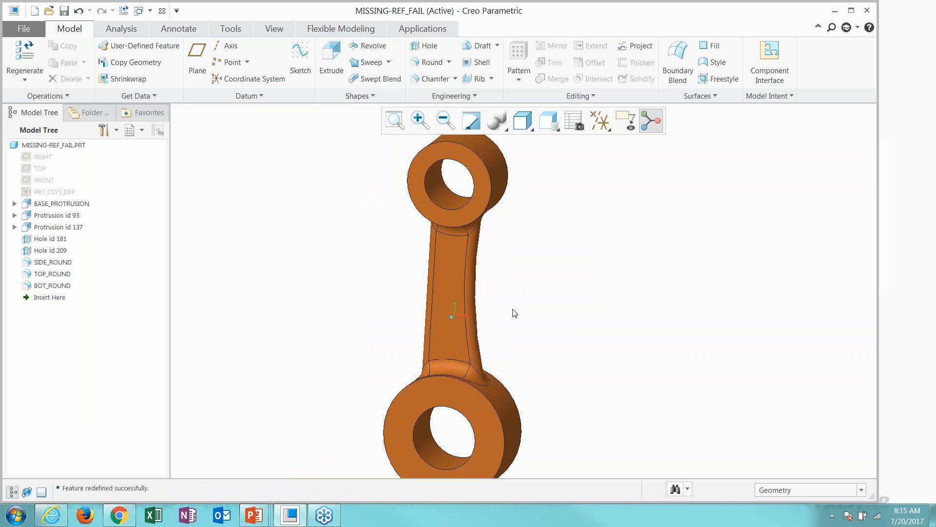
pyautogui.moveTo(511, 319)
pyautogui.mouseDown(button='middle')
pyautogui.moveTo(541, 276)
pyautogui.moveTo(511, 307)
pyautogui.moveTo(527, 314)
pyautogui.mouseUp(button='middle')
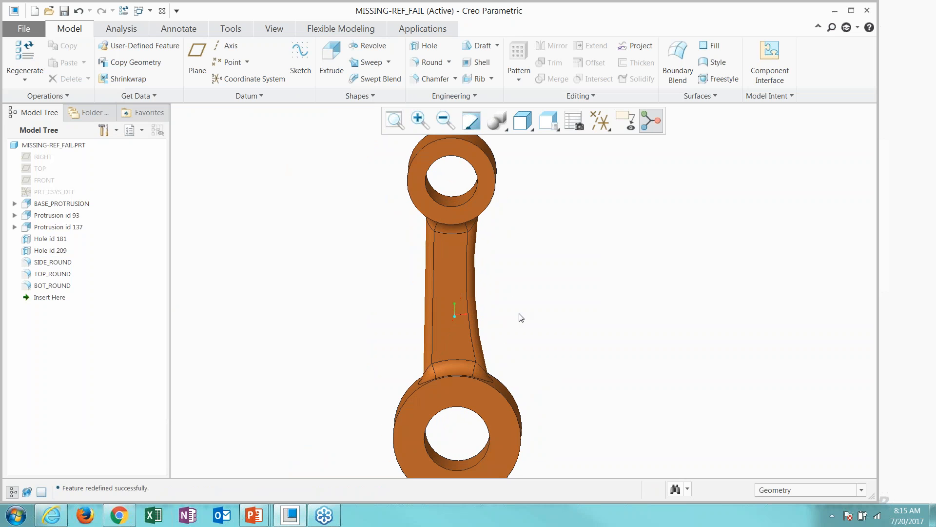
# Redefine BASE_PROTRUSION and open its internal section for editing in the 2D sketch orientation.
pyautogui.click(455, 309)
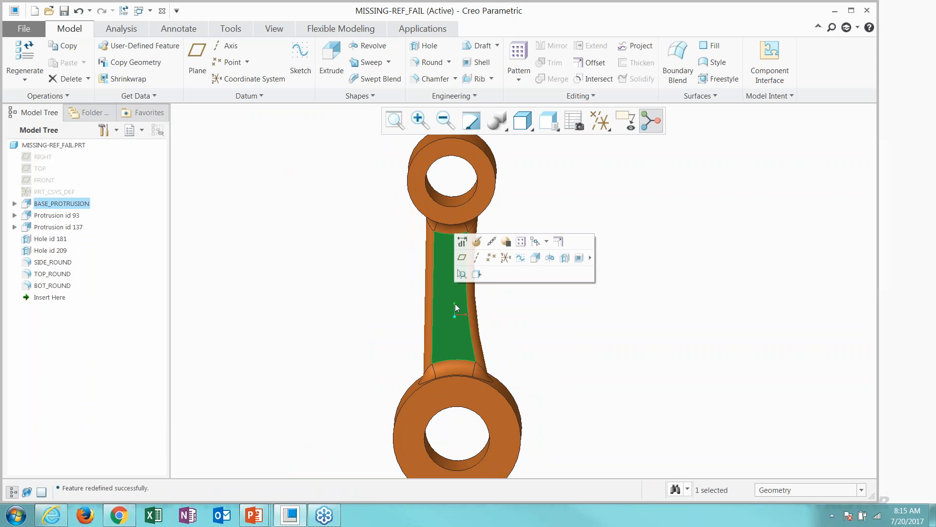
pyautogui.click(477, 242)
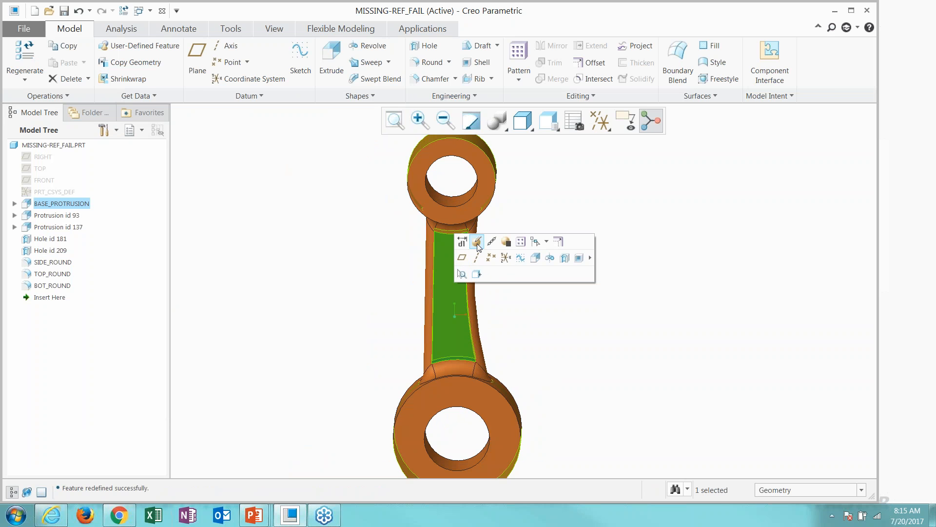
pyautogui.rightClick(360, 274)
pyautogui.click(387, 315)
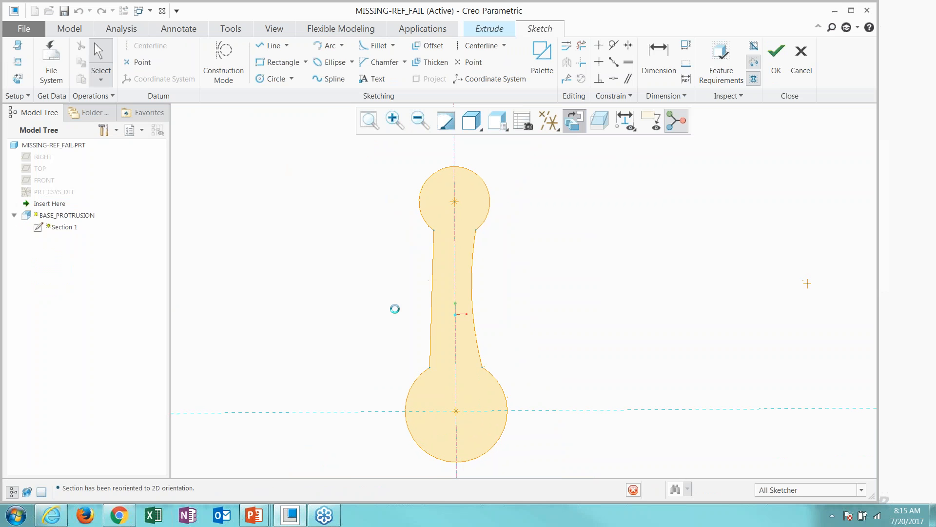
pyautogui.rightClick(302, 303)
pyautogui.click(505, 280)
# Mirror the arm's inward-curving arc about the vertical centerline onto the straight-line side.
pyautogui.click(437, 291)
pyautogui.keyDown('ctrl'); pyautogui.click(473, 293); pyautogui.keyUp('ctrl')
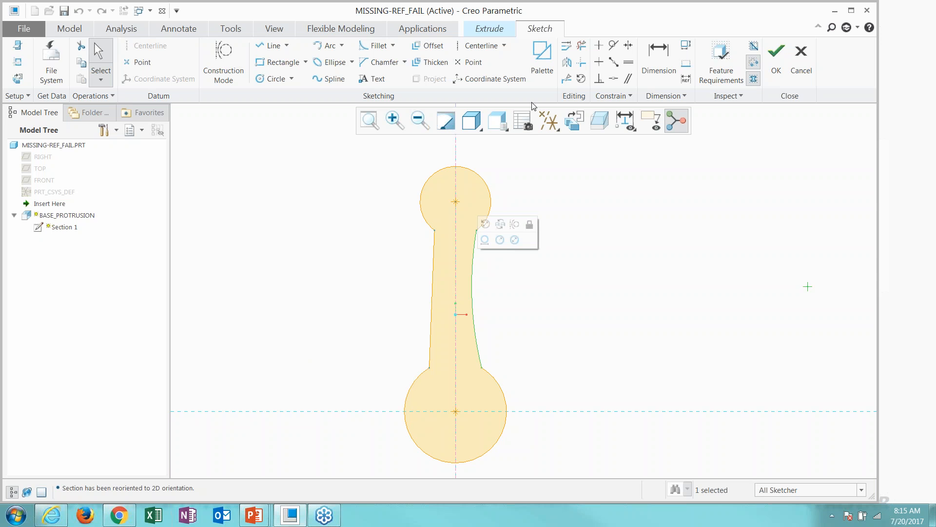
pyautogui.click(566, 63)
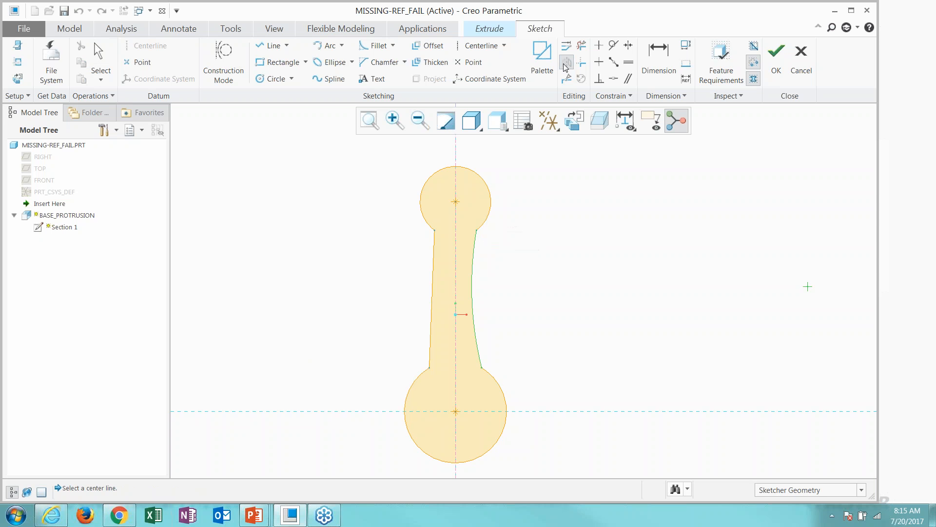
pyautogui.click(457, 271)
# Replace the old straight side line with the mirrored arc, agreeing to delete the dimensions attached to the line.
pyautogui.click(432, 293)
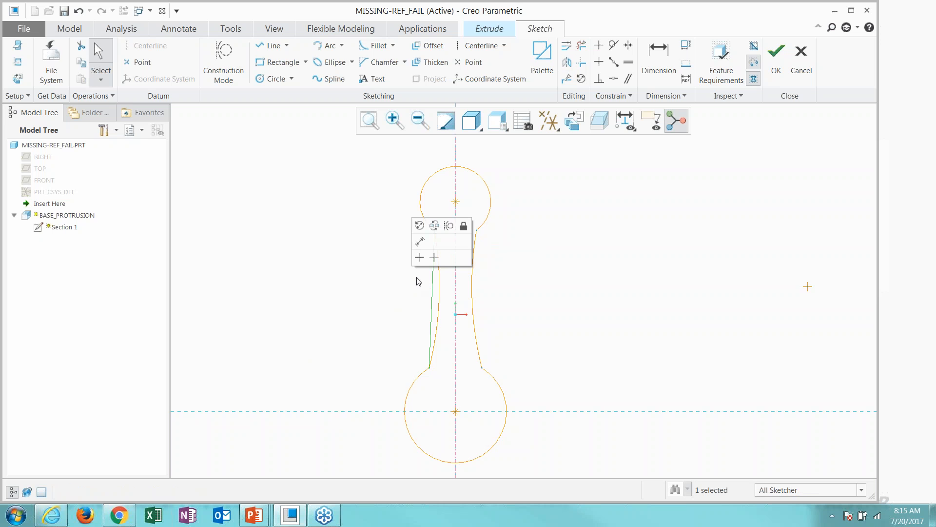
pyautogui.rightClick(382, 299)
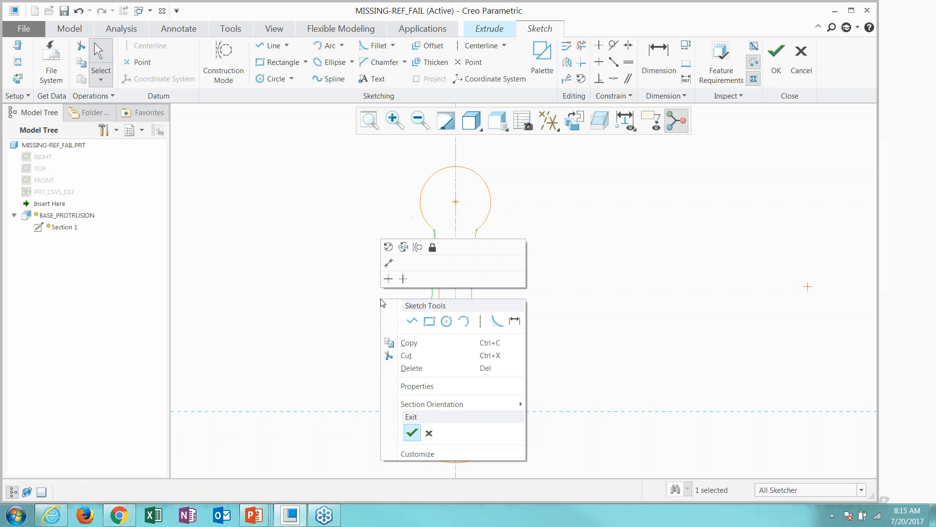
pyautogui.click(403, 248)
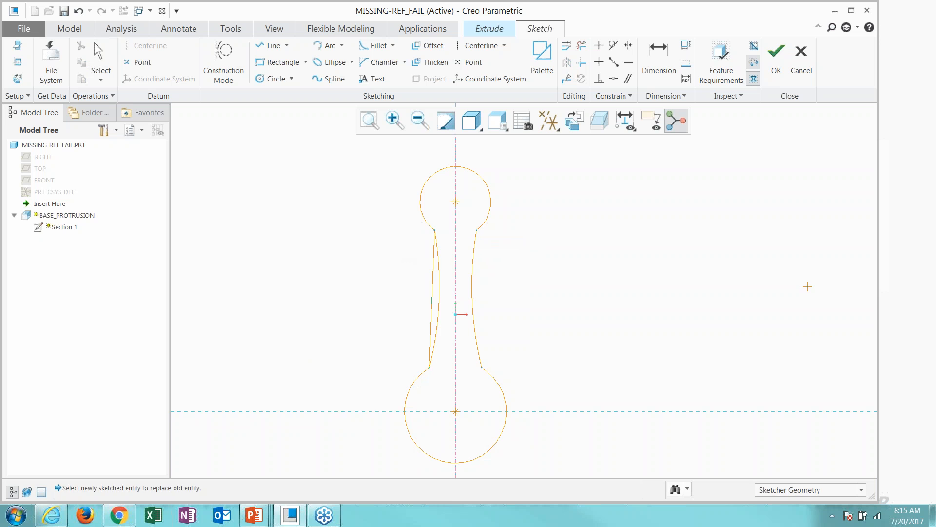
pyautogui.click(439, 296)
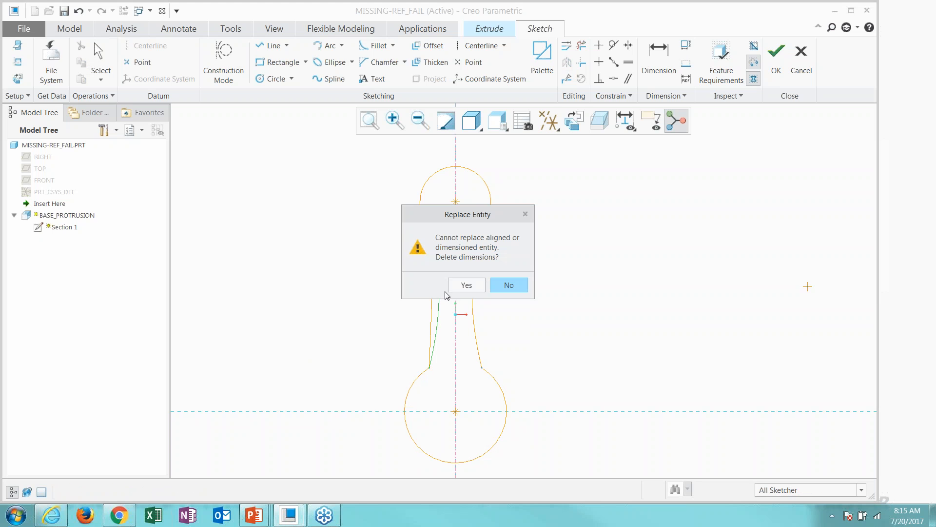
pyautogui.click(464, 285)
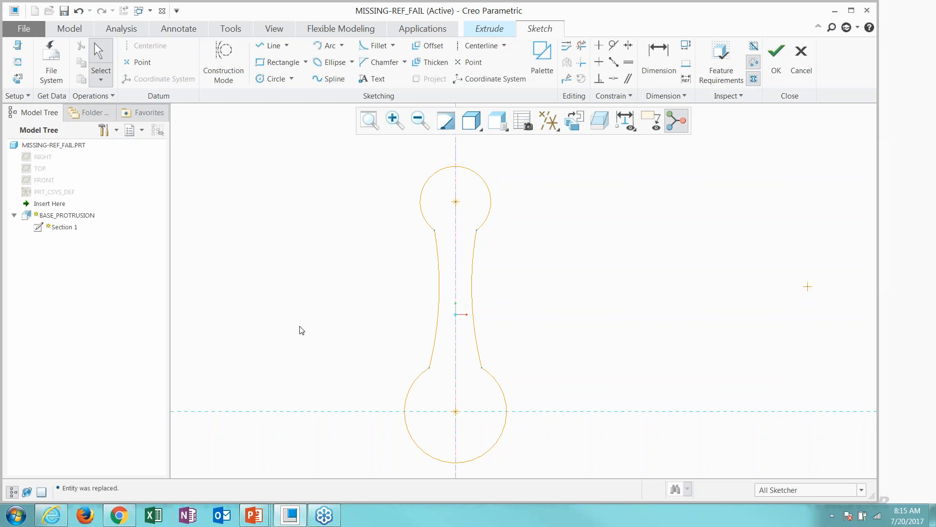
# Accept the symmetric arm section and complete the BASE_PROTRUSION extrude redefinition.
pyautogui.rightClick(574, 264)
pyautogui.click(604, 351)
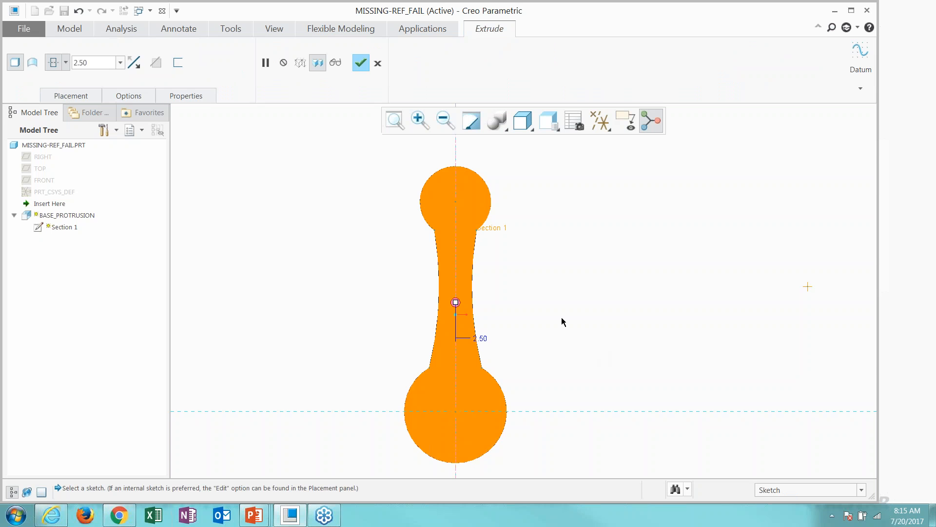
pyautogui.middleClick(541, 306)
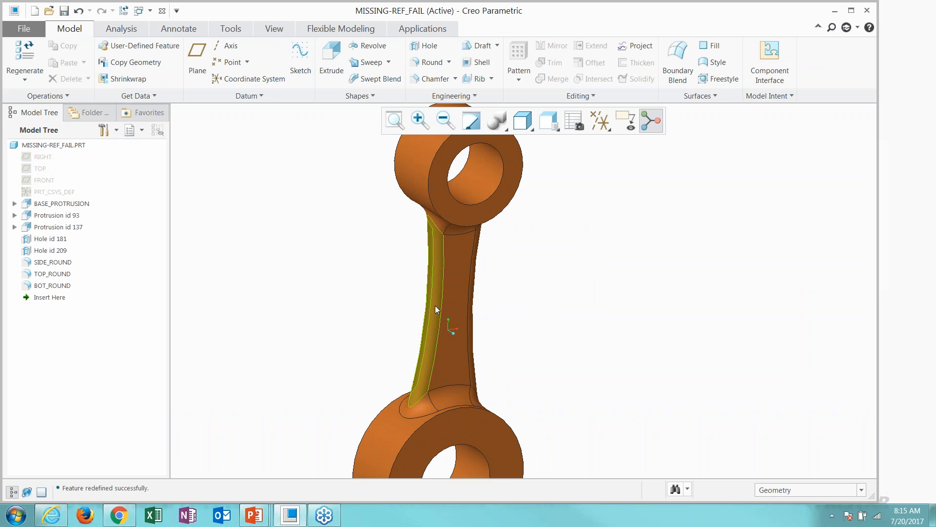
pyautogui.scroll(2, 378, 307)
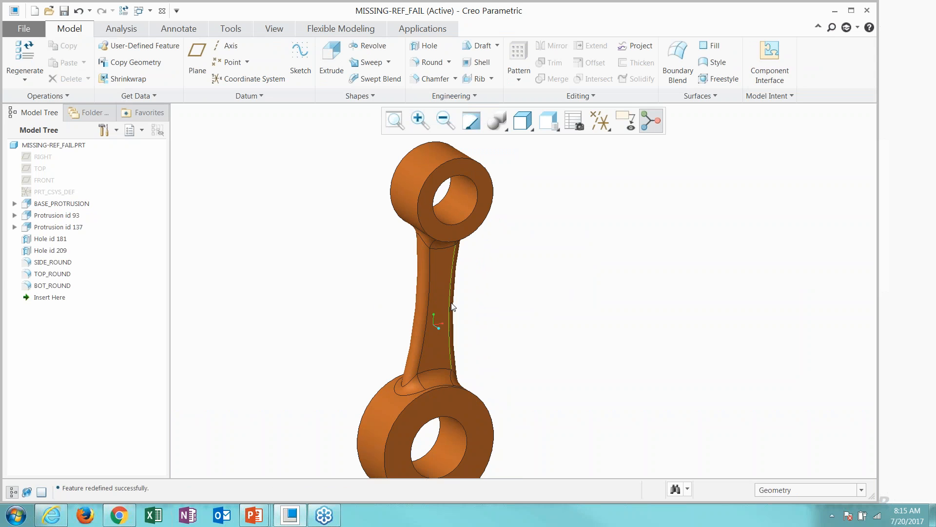
# Reopen the BASE_PROTRUSION section for editing and reorient it to the 2D sketch view.
pyautogui.click(433, 308)
pyautogui.click(453, 241)
pyautogui.rightClick(547, 261)
pyautogui.click(554, 266)
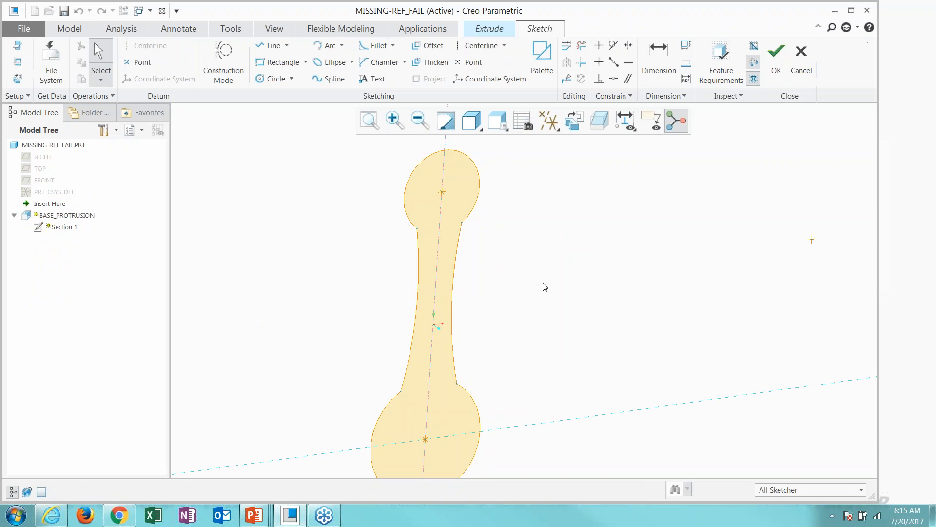
pyautogui.click(573, 118)
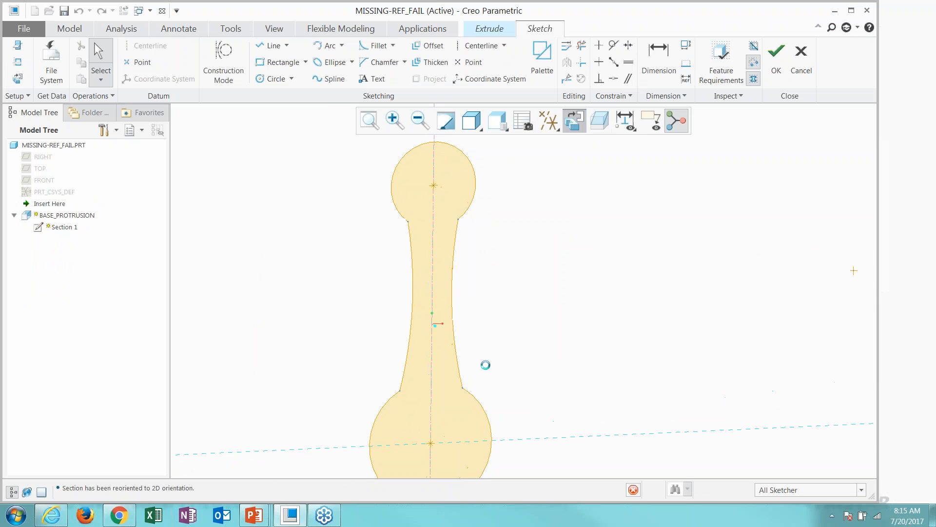
# Sketch an open chain of three connected lines beside the arm, with a vertical middle segment and slanted ends.
pyautogui.rightClick(300, 280)
pyautogui.click(319, 294)
pyautogui.click(310, 221)
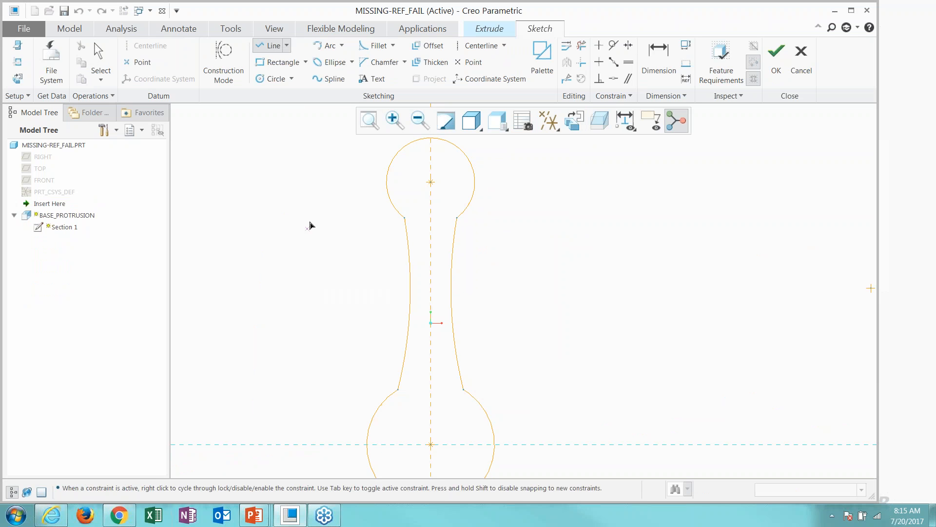
pyautogui.click(340, 288)
pyautogui.click(341, 349)
pyautogui.click(310, 400)
pyautogui.middleClick(236, 434)
pyautogui.middleClick(256, 373)
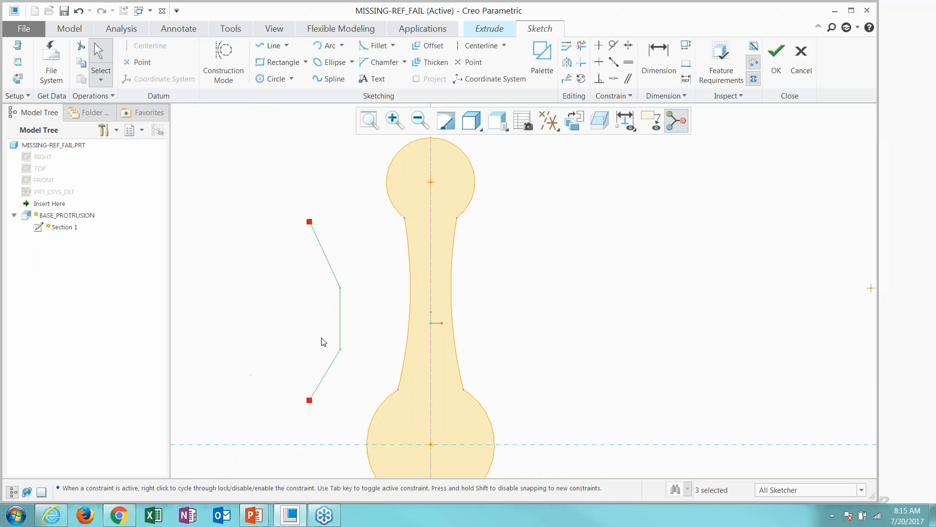
# Divide the arm's arc nearest the line chain at two points, splitting it into three segments.
pyautogui.scroll(1, 320, 341)
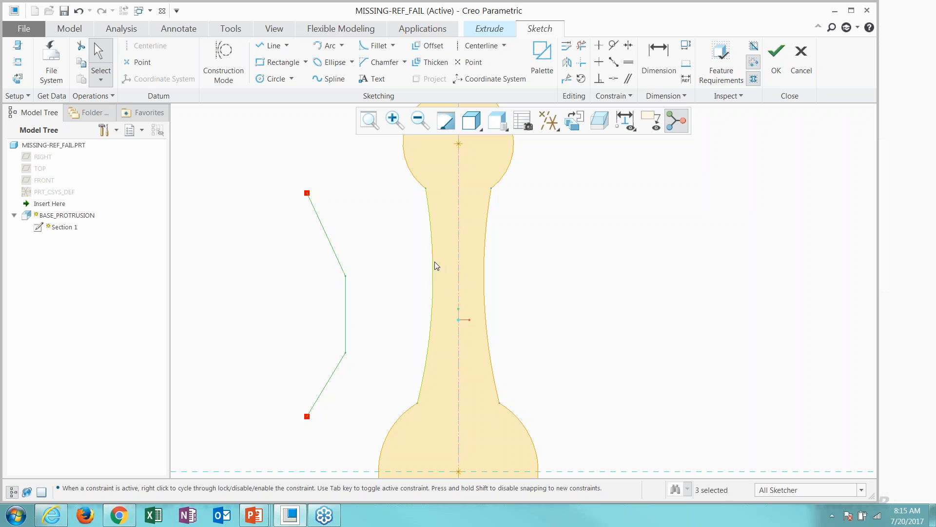
pyautogui.click(566, 79)
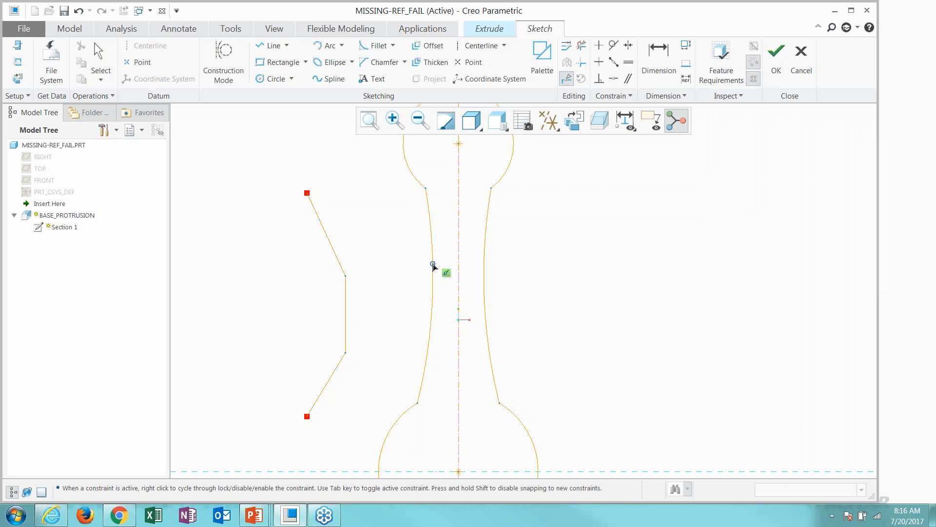
pyautogui.click(434, 258)
pyautogui.click(429, 345)
pyautogui.middleClick(384, 334)
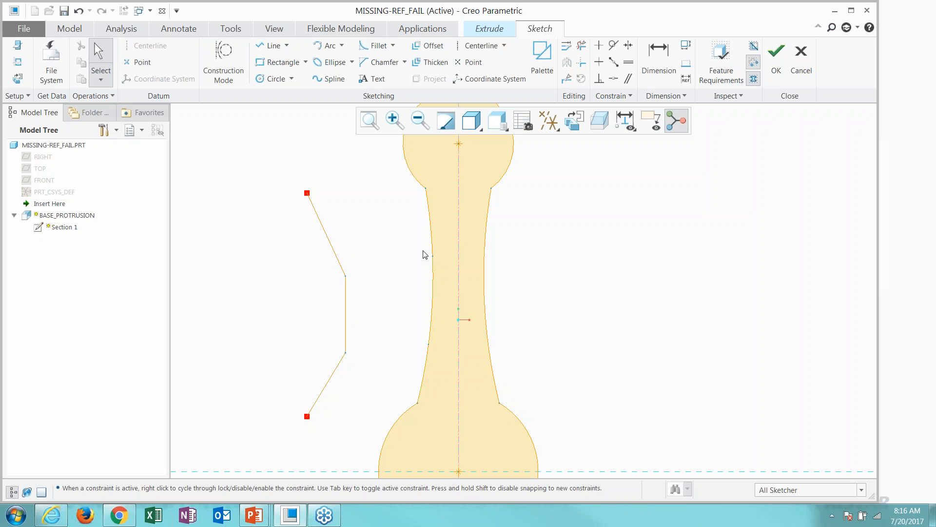
# Highlight the upper and middle arc segments, discard the sketch changes, and cancel the BASE_PROTRUSION redefinition.
pyautogui.click(432, 224)
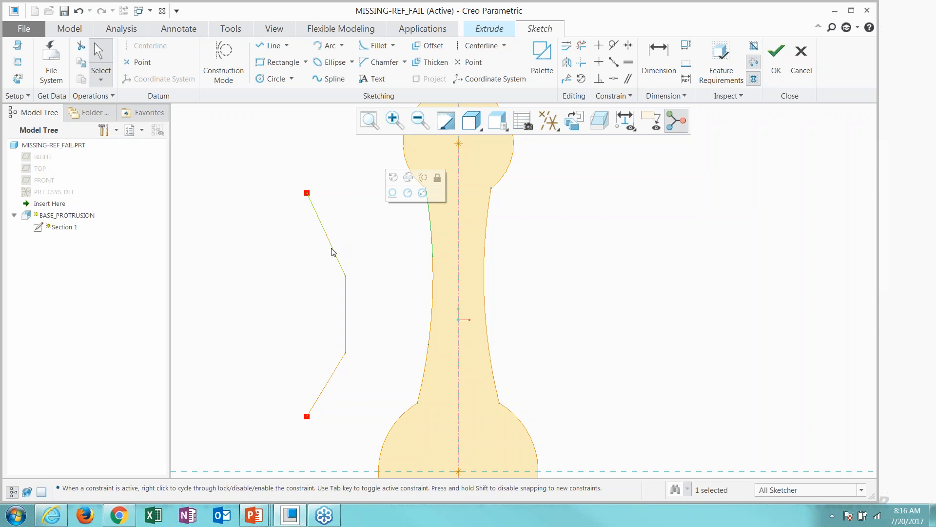
pyautogui.click(432, 305)
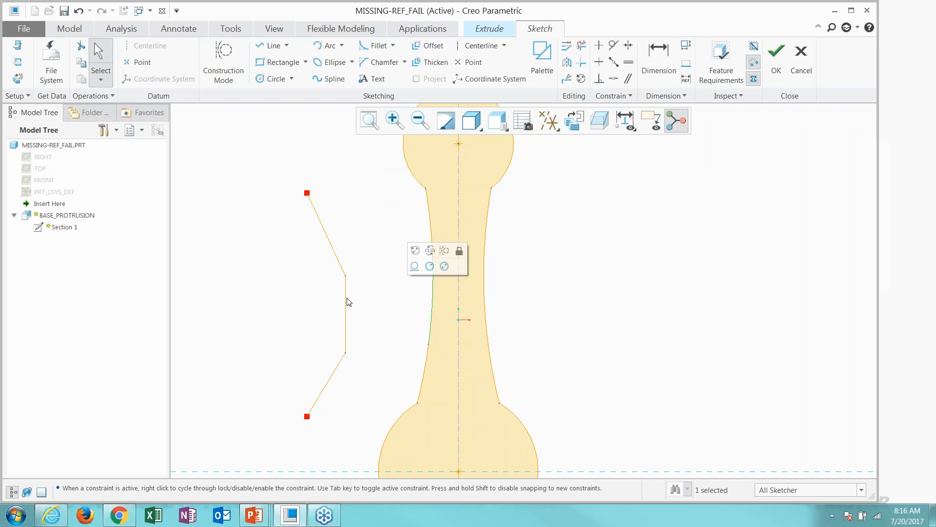
pyautogui.click(801, 59)
pyautogui.click(508, 280)
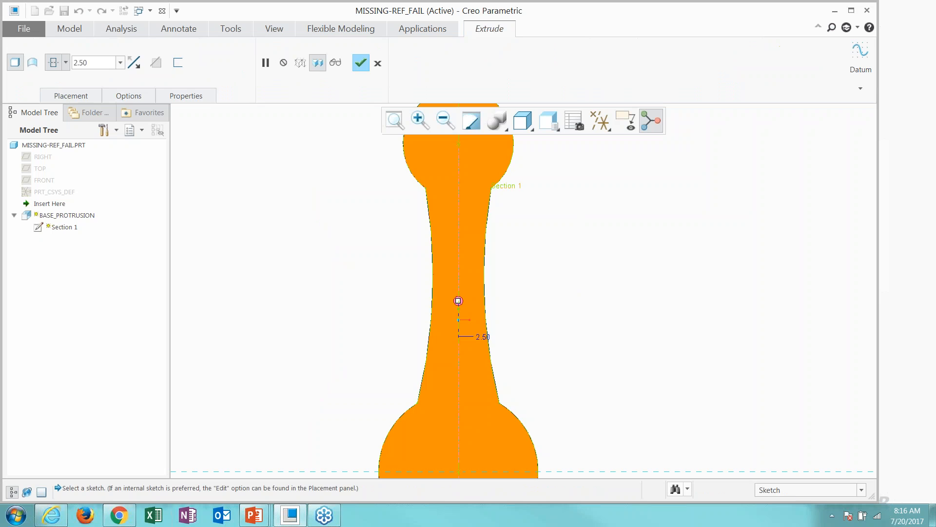
pyautogui.click(380, 64)
pyautogui.click(385, 291)
pyautogui.scroll(-3, 368, 262)
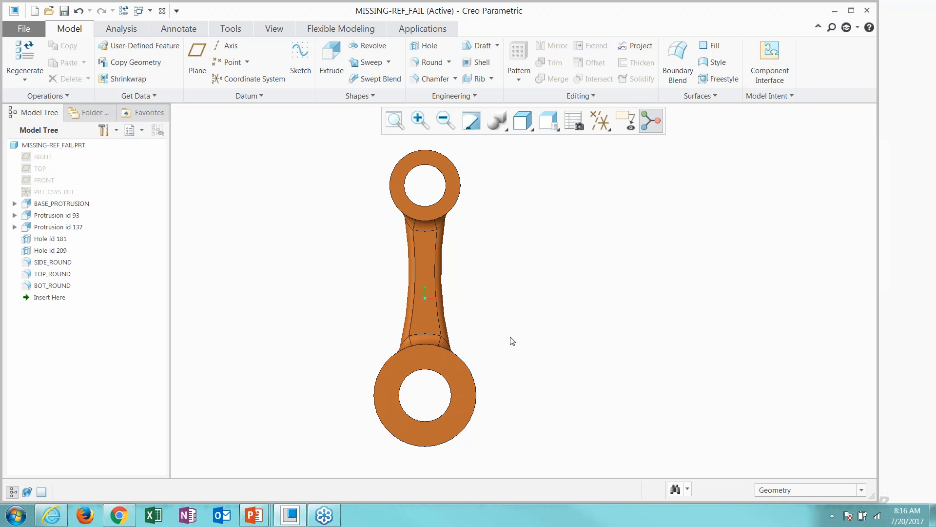
pyautogui.hotkey('alt', 'Tab')
pyautogui.click(659, 325)
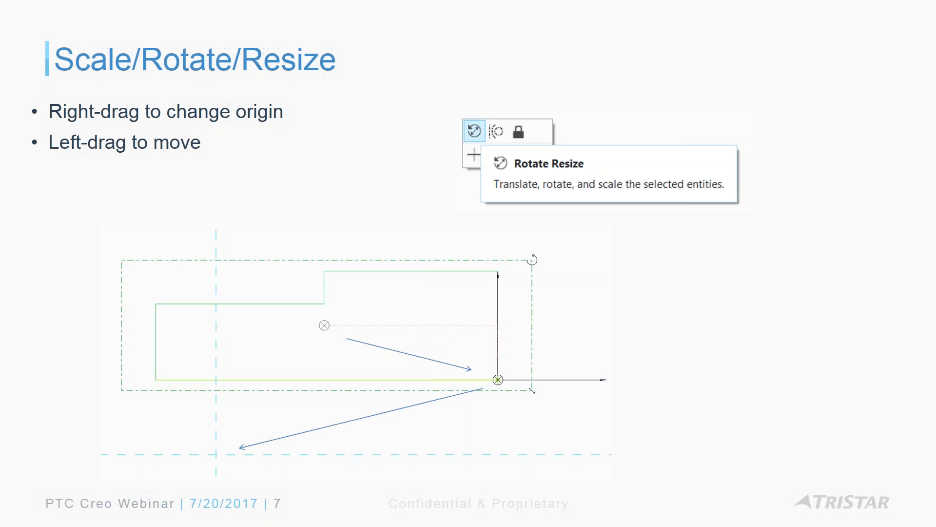
pyautogui.press('Right')
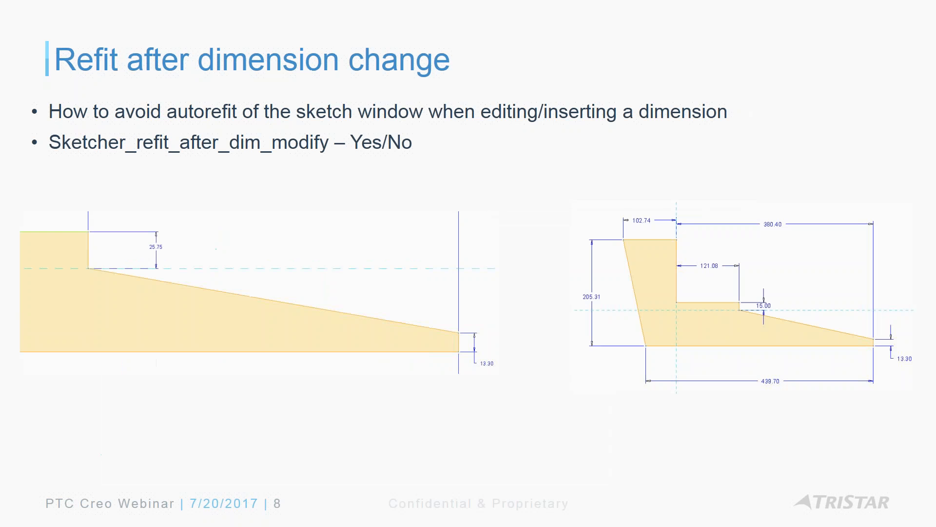
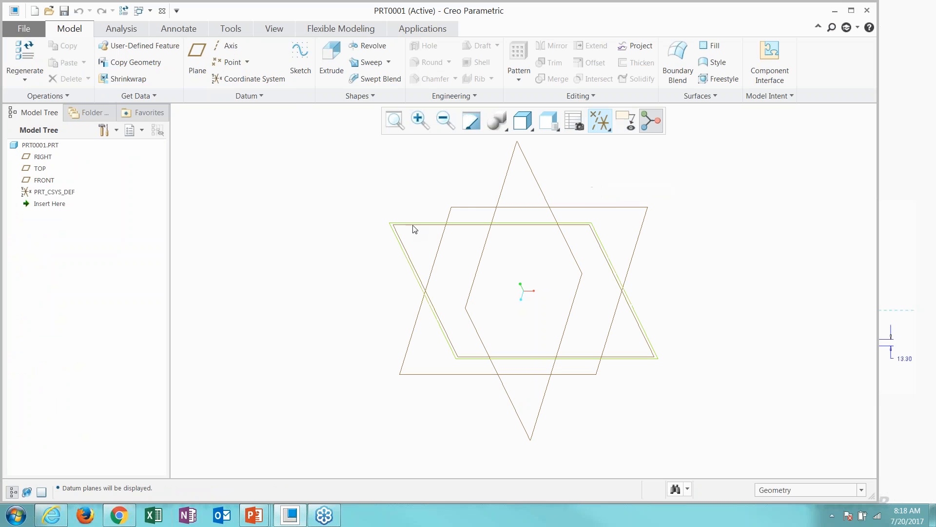
# Start a new sketch on the FRONT datum plane and turn off the datum plane display.
pyautogui.click(414, 225)
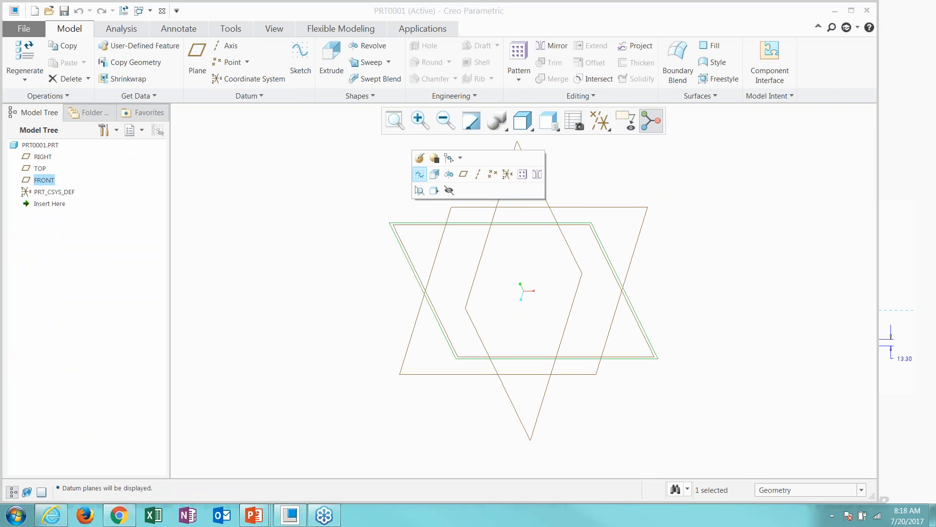
pyautogui.click(421, 175)
pyautogui.click(550, 122)
pyautogui.click(583, 192)
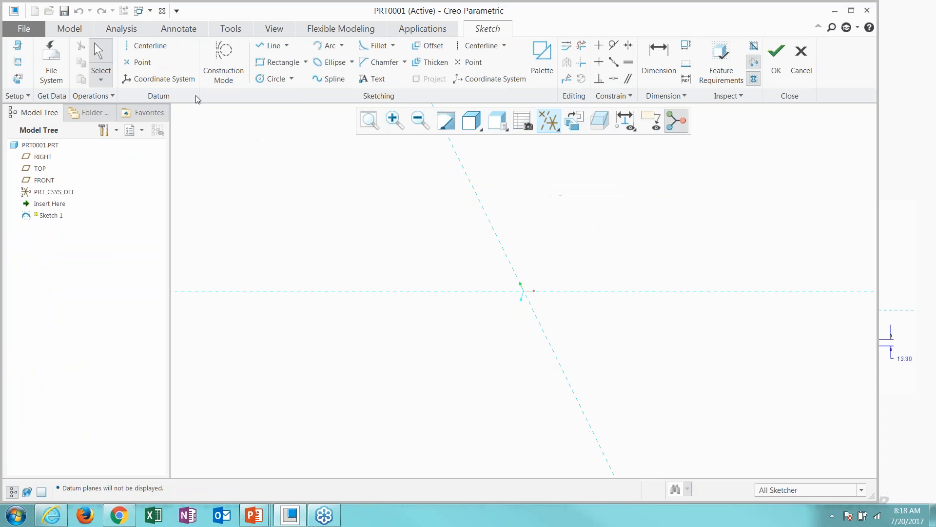
# Import section.sec from the refit folder into the sketch, place it above the origin, and set its scale to 1.
pyautogui.click(51, 76)
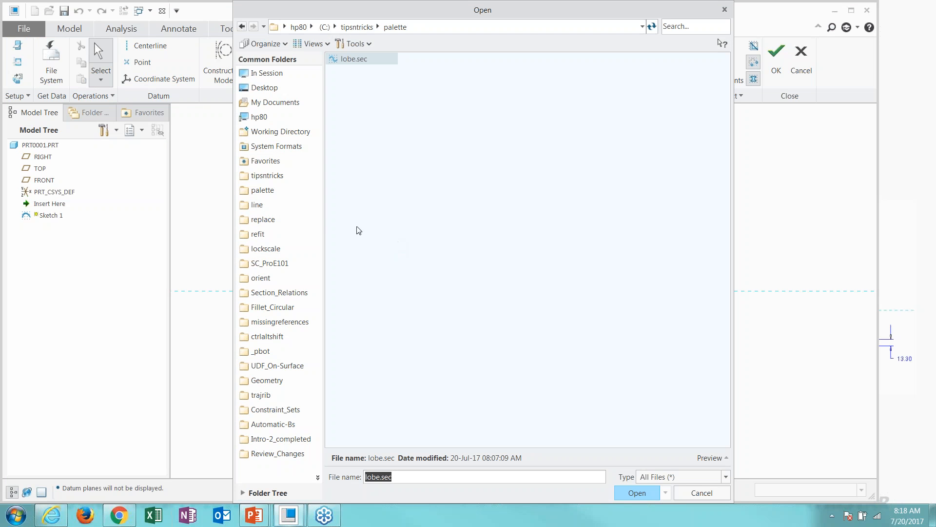
pyautogui.click(276, 247)
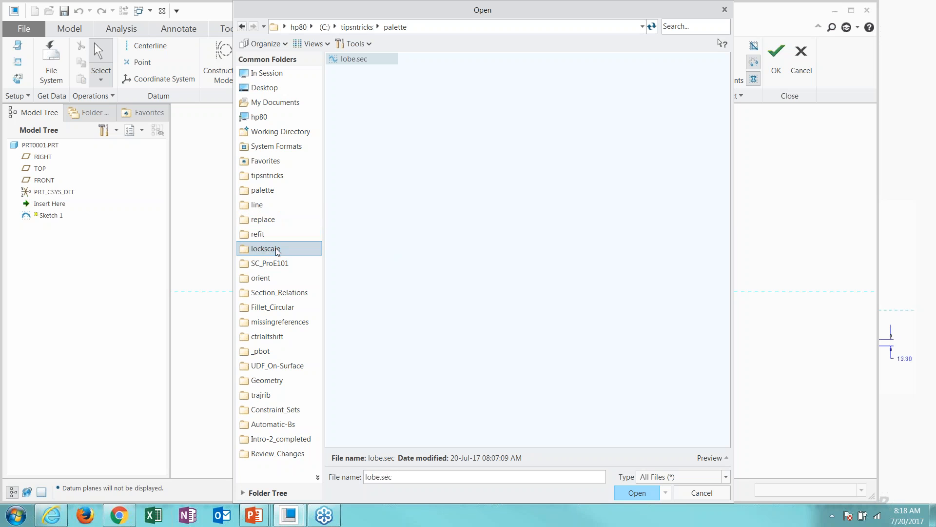
pyautogui.click(274, 233)
pyautogui.doubleClick(358, 59)
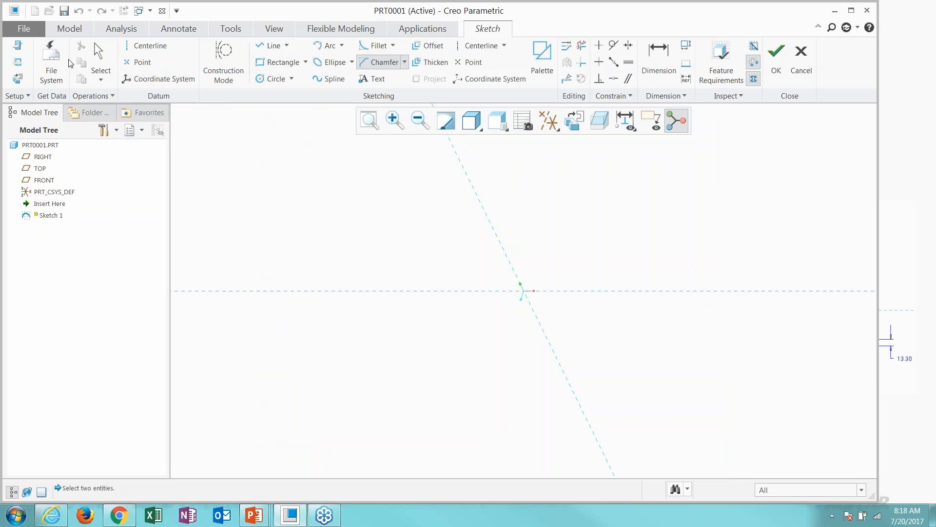
pyautogui.click(54, 68)
pyautogui.click(350, 61)
pyautogui.doubleClick(350, 60)
pyautogui.click(526, 237)
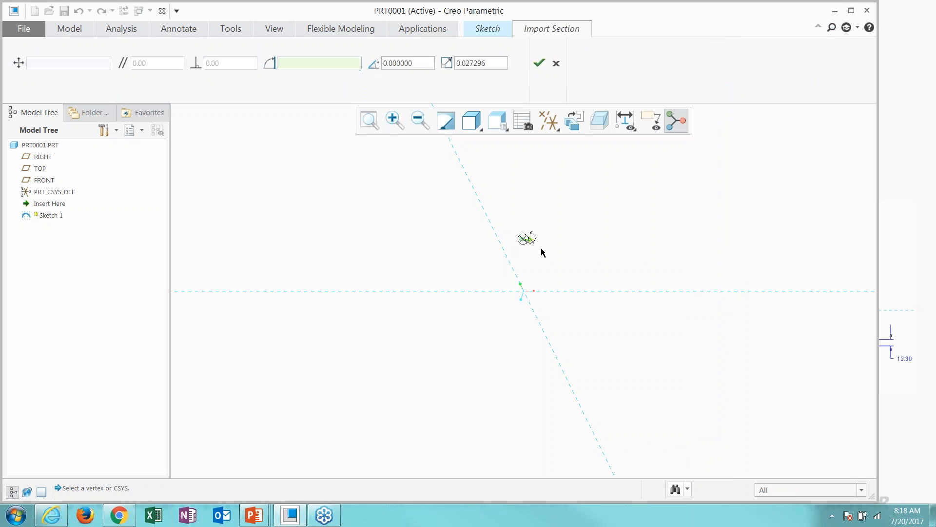
pyautogui.doubleClick(492, 62)
pyautogui.write('1')
pyautogui.press('Return')
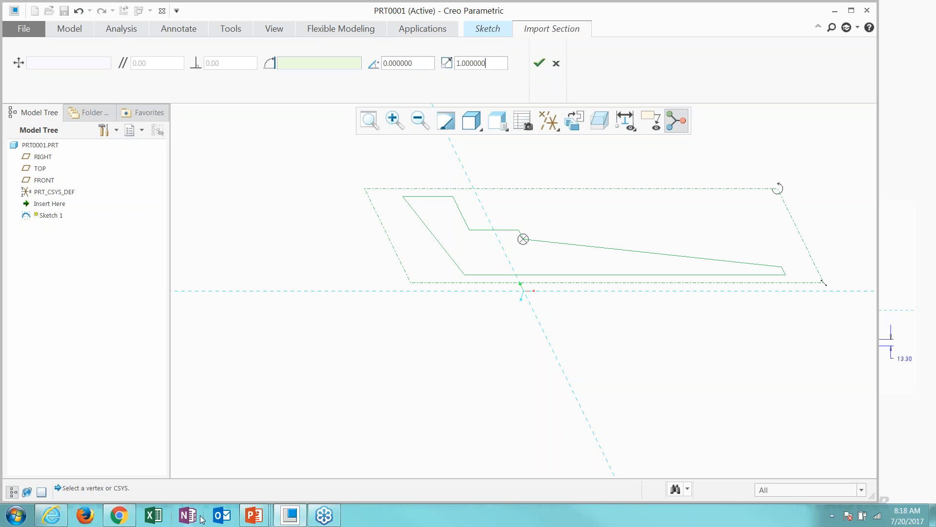
# Relocate the imported section's move handle to its lower-left vertex, place that vertex on the sketch origin, and accept the import.
pyautogui.moveTo(522, 239)
pyautogui.mouseDown()
pyautogui.moveTo(590, 240)
pyautogui.moveTo(610, 221)
pyautogui.moveTo(591, 243)
pyautogui.moveTo(603, 247)
pyautogui.moveTo(568, 235)
pyautogui.moveTo(529, 265)
pyautogui.moveTo(510, 305)
pyautogui.moveTo(634, 208)
pyautogui.mouseUp()
pyautogui.scroll(2, 551, 276)
pyautogui.scroll(2, 374, 320)
pyautogui.scroll(-2, 559, 255)
pyautogui.moveTo(521, 243); pyautogui.dragTo(433, 302)
pyautogui.moveTo(433, 302); pyautogui.dragTo(432, 302, button='right')
pyautogui.scroll(2, 484, 271)
pyautogui.moveTo(449, 291); pyautogui.dragTo(429, 315)
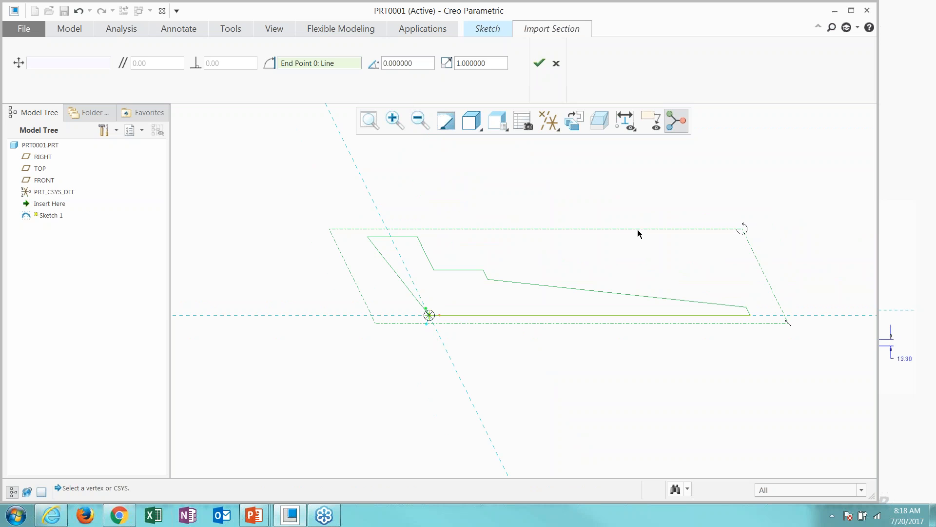
pyautogui.click(539, 63)
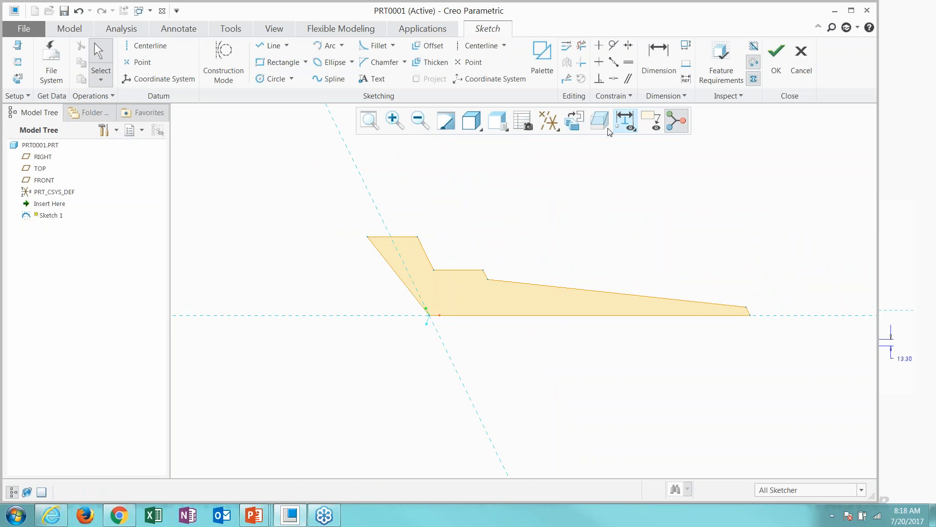
# Reorient the sketch to the 2D view and display the section dimensions.
pyautogui.click(575, 120)
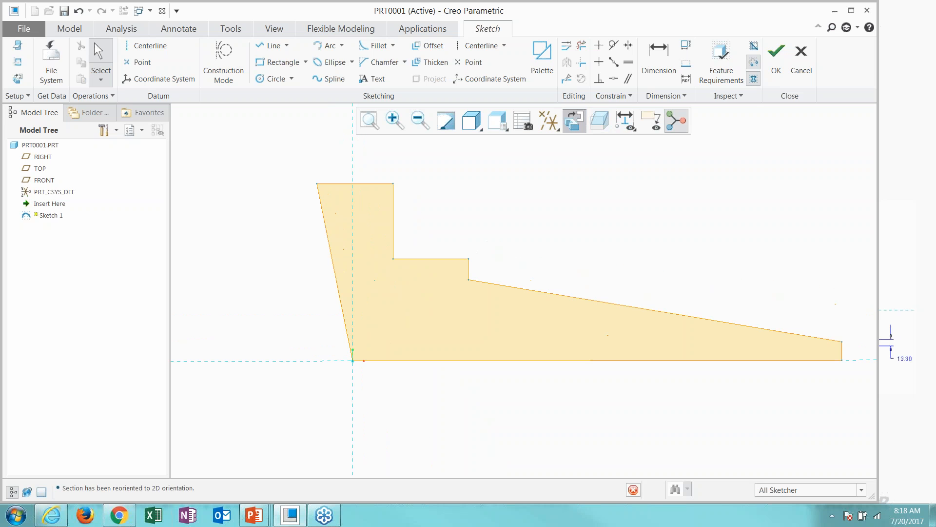
pyautogui.click(626, 121)
pyautogui.click(635, 153)
pyautogui.click(496, 263)
# Set the height of the small vertical step above the sloped edge to 15.
pyautogui.scroll(2, 495, 264)
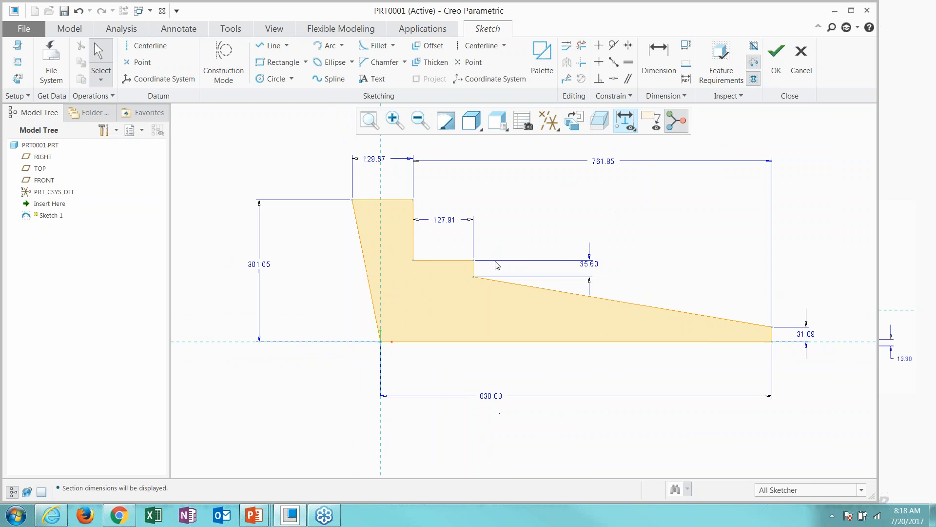
pyautogui.scroll(-2, 617, 224)
pyautogui.scroll(-1, 617, 224)
pyautogui.scroll(-2, 540, 244)
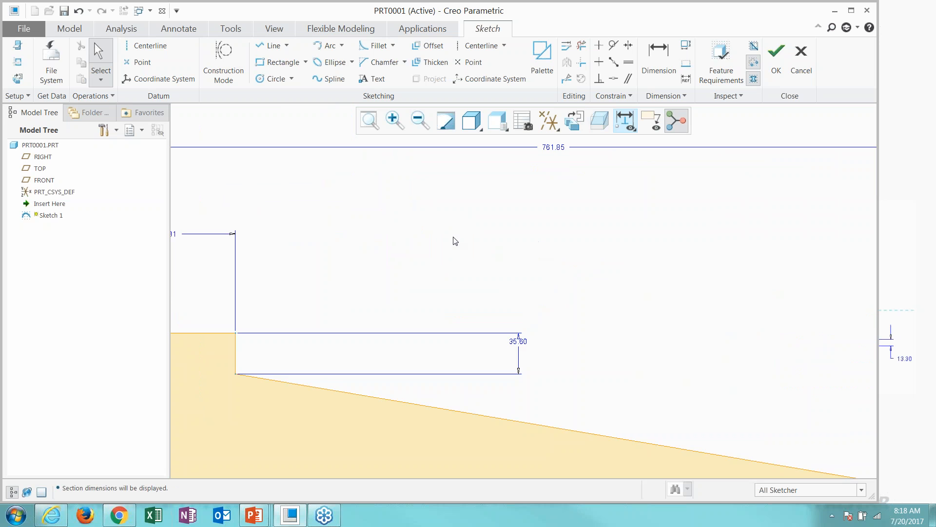
pyautogui.scroll(1, 445, 235)
pyautogui.scroll(-1, 517, 318)
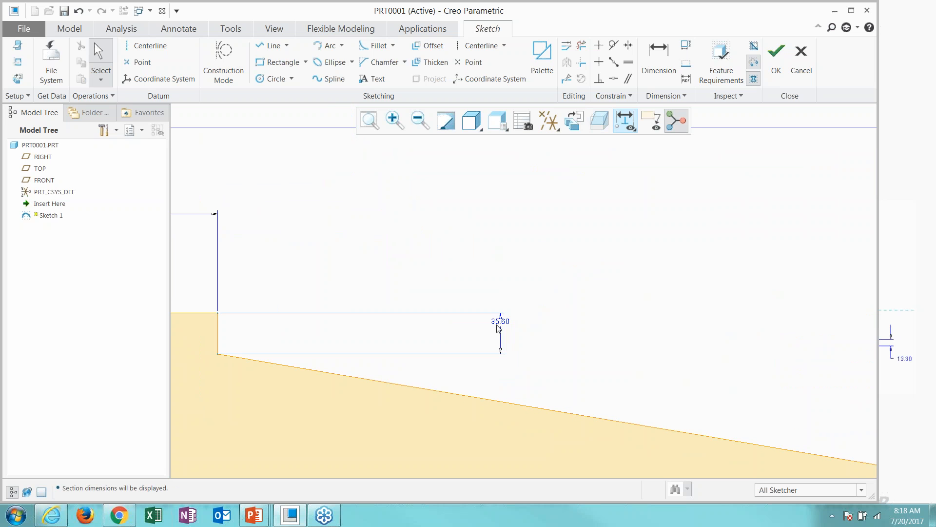
pyautogui.doubleClick(503, 322)
pyautogui.write('15')
pyautogui.press('Return')
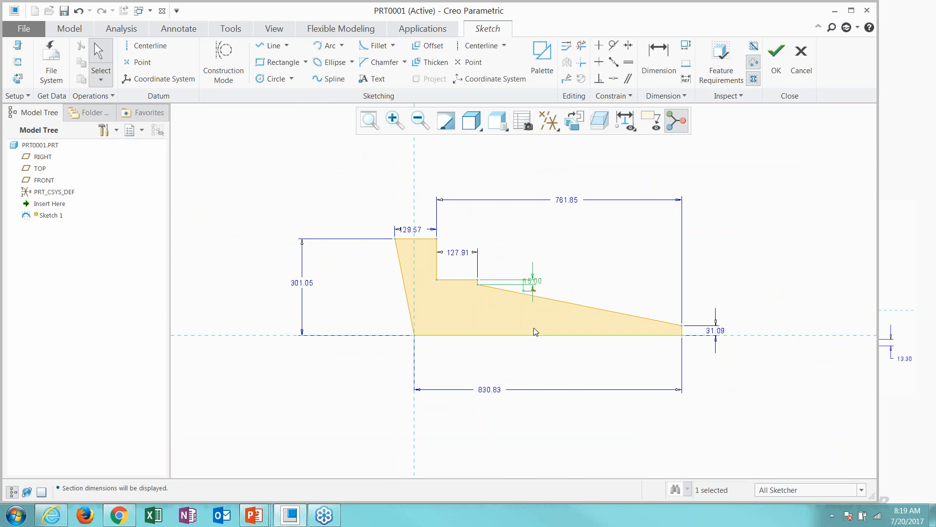
pyautogui.click(584, 288)
pyautogui.scroll(-5, 584, 288)
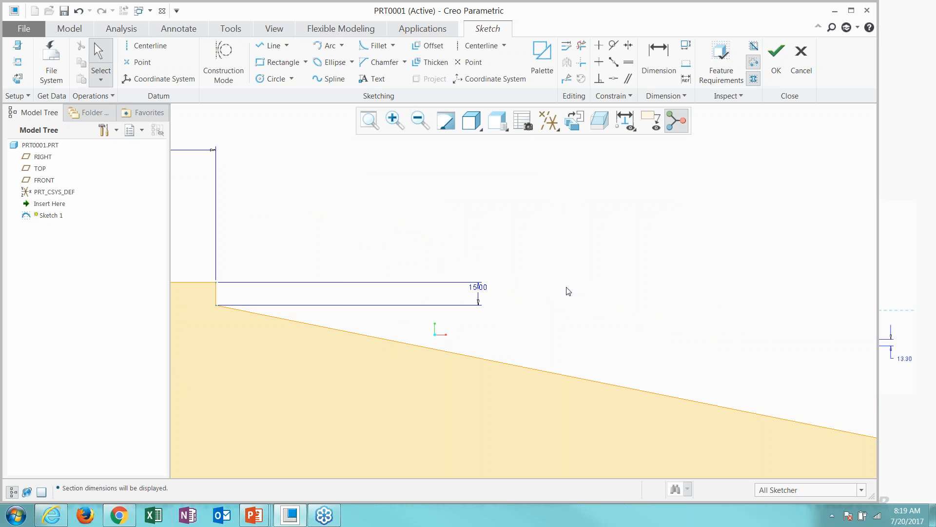
# Set the configuration option sketcher_refit_after_dim_modify to no and save the settings to config.pro.
pyautogui.click(21, 32)
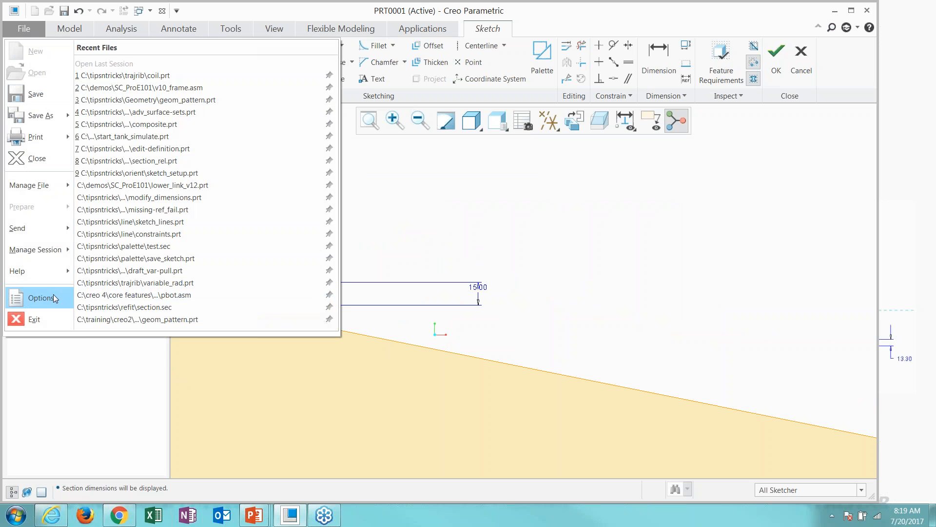
pyautogui.click(47, 300)
pyautogui.click(185, 333)
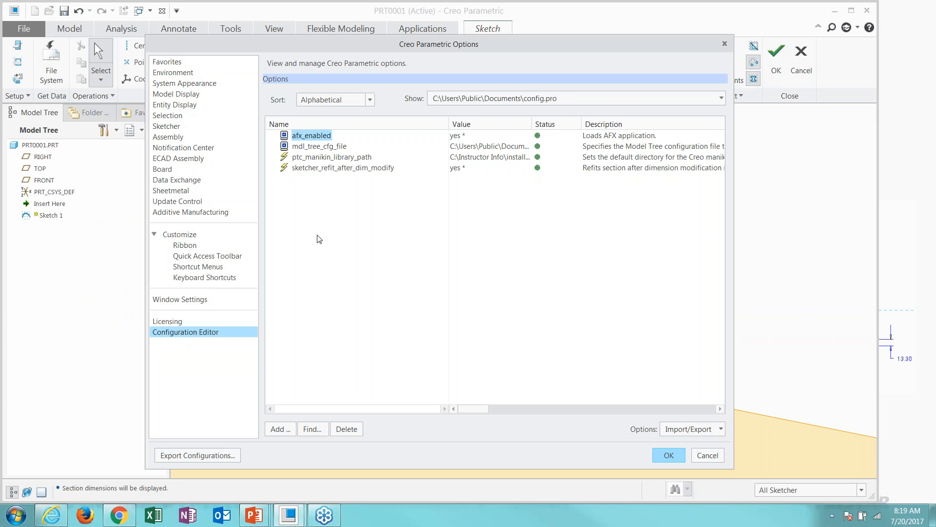
pyautogui.click(280, 428)
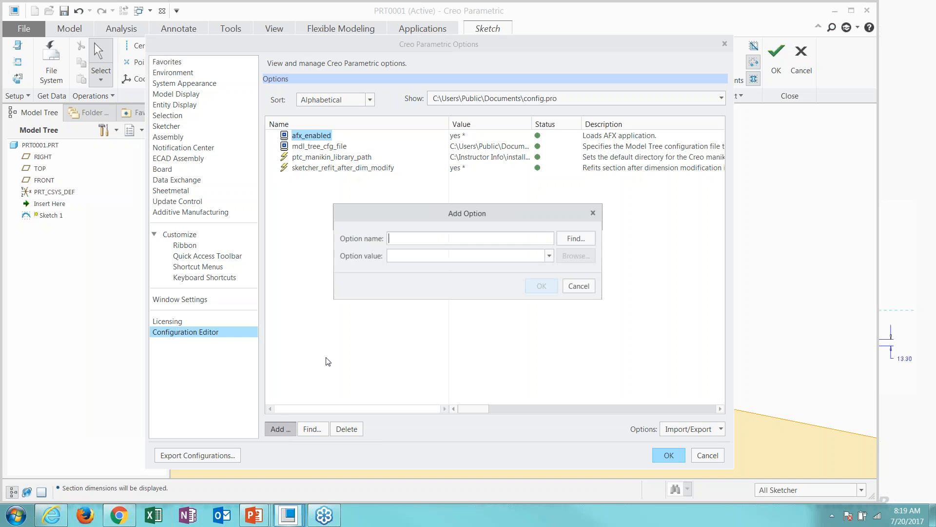
pyautogui.click(581, 286)
pyautogui.click(358, 168)
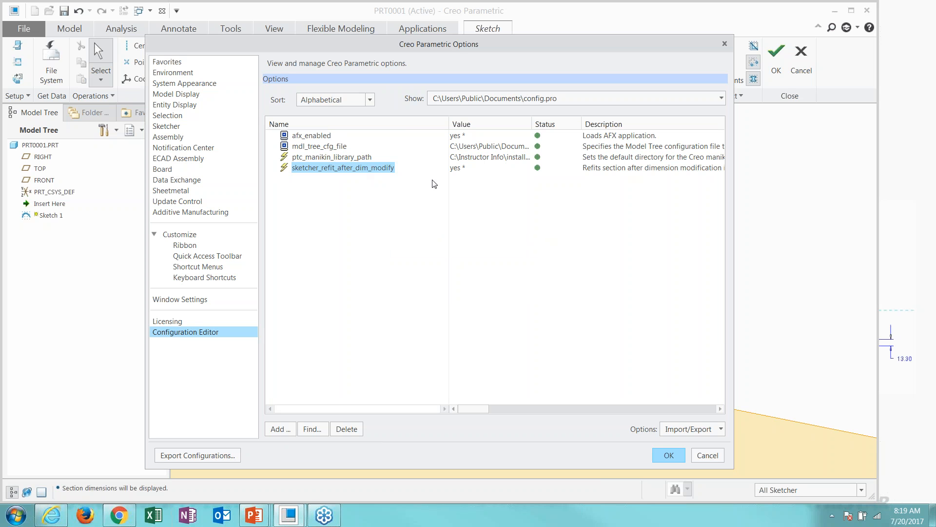
pyautogui.click(469, 168)
pyautogui.click(527, 168)
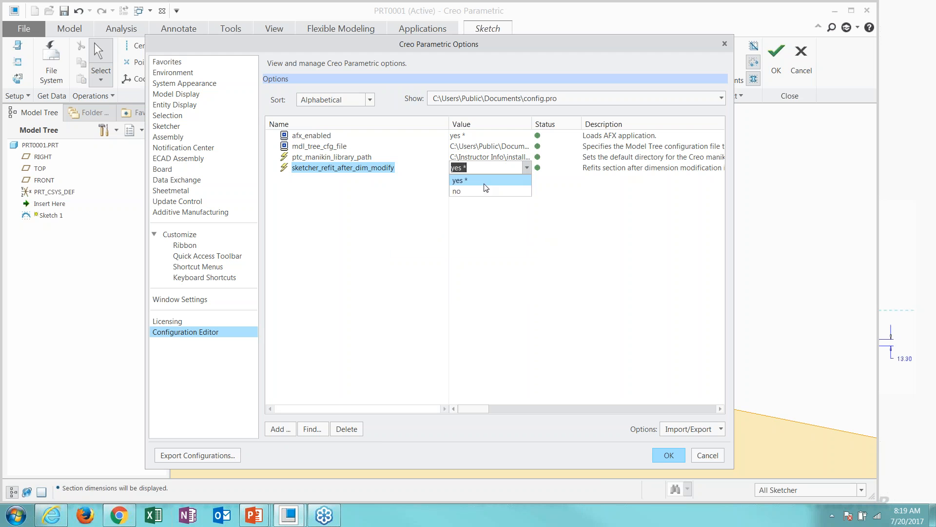
pyautogui.click(467, 192)
pyautogui.click(662, 459)
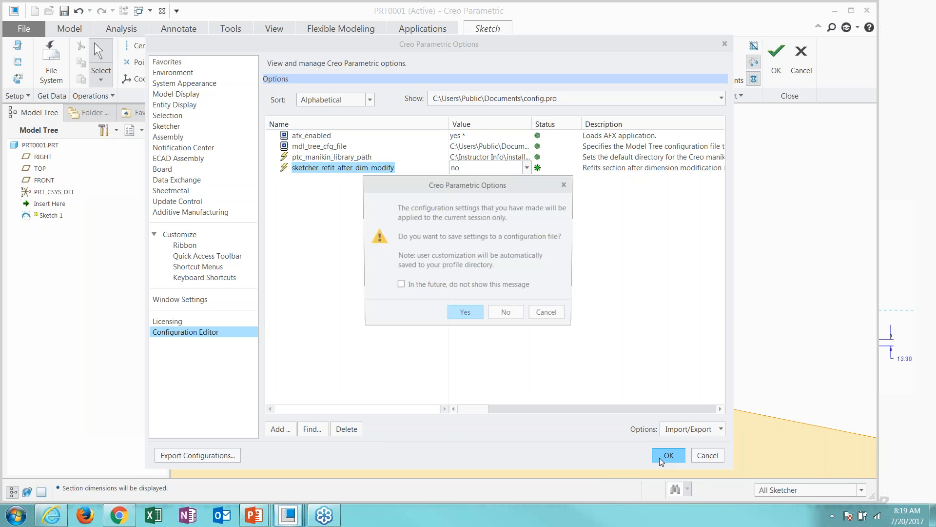
pyautogui.click(464, 316)
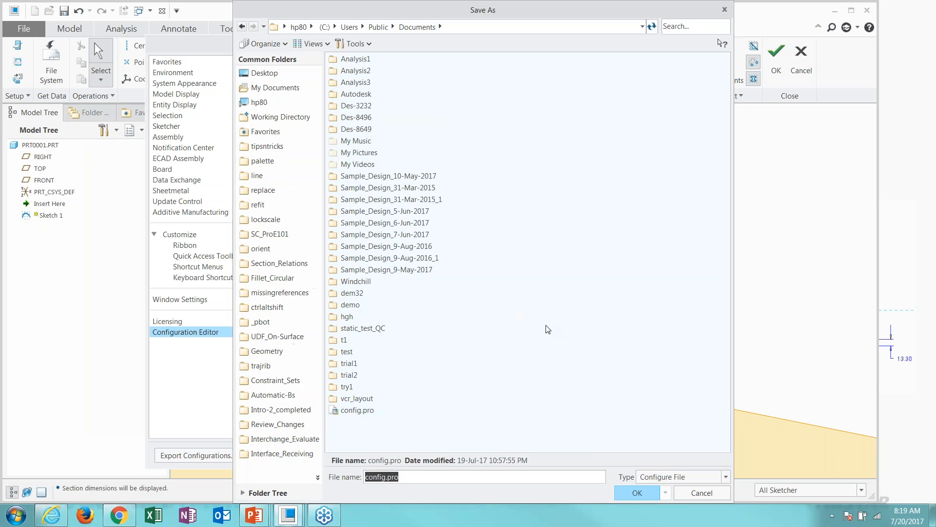
pyautogui.click(643, 497)
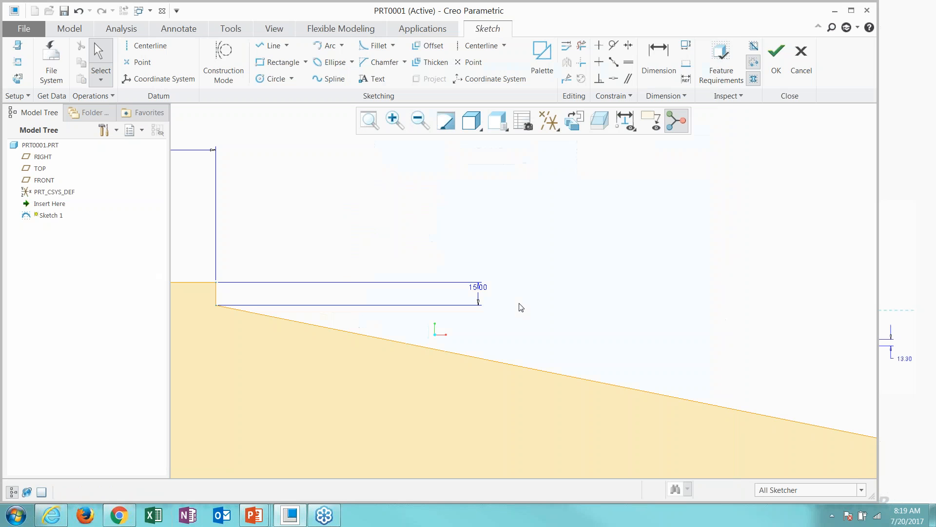
# Set the height of the small vertical step above the sloped edge to 35.
pyautogui.doubleClick(477, 289)
pyautogui.write('35')
pyautogui.press('Return')
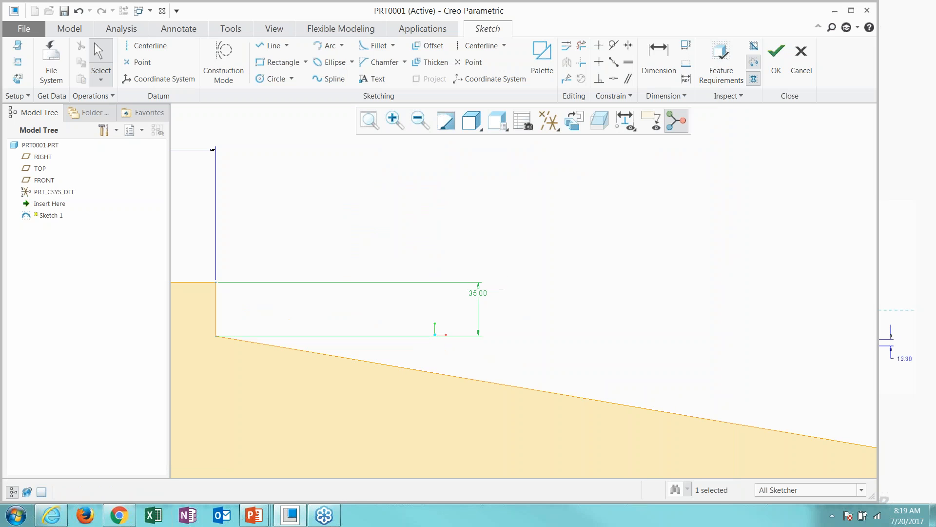
pyautogui.click(506, 340)
pyautogui.scroll(-5, 477, 297)
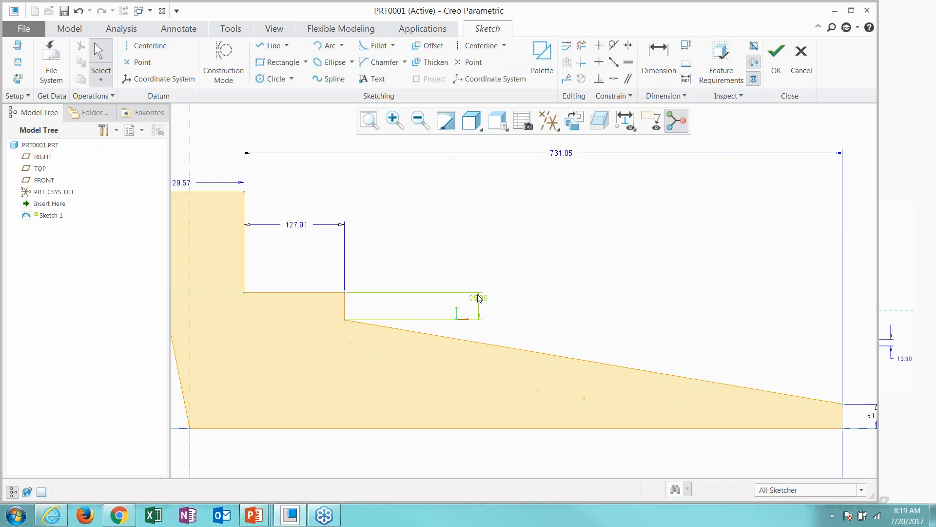
pyautogui.scroll(5, 476, 296)
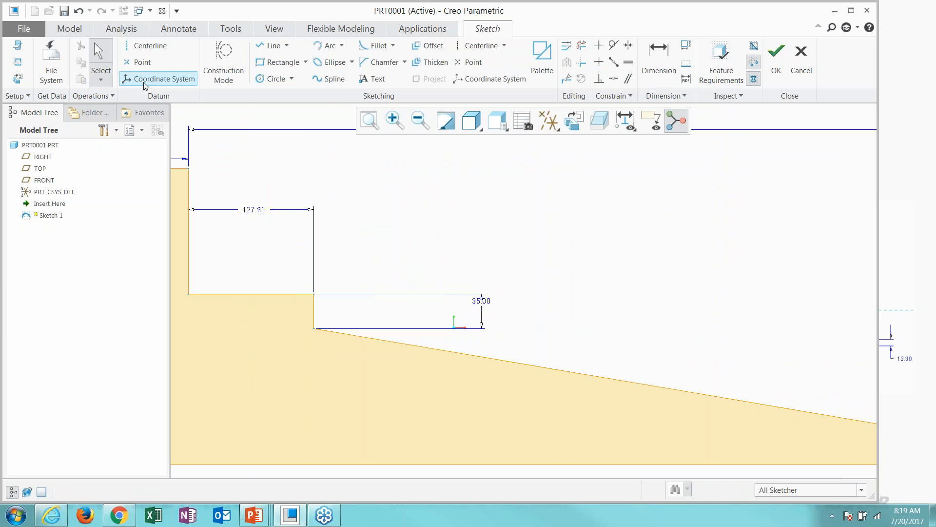
# Add the sketcher_refit_after_dim_modify option to the favorites in the configuration editor.
pyautogui.click(14, 31)
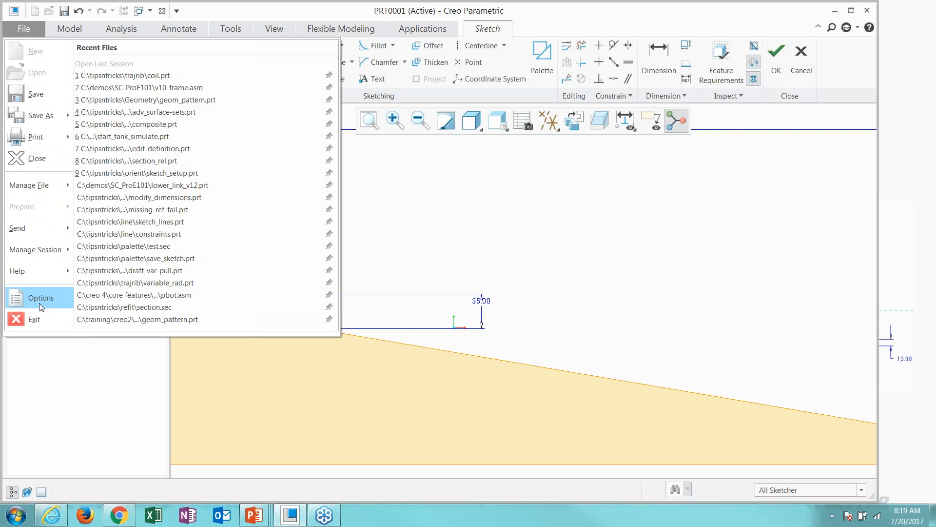
pyautogui.click(39, 303)
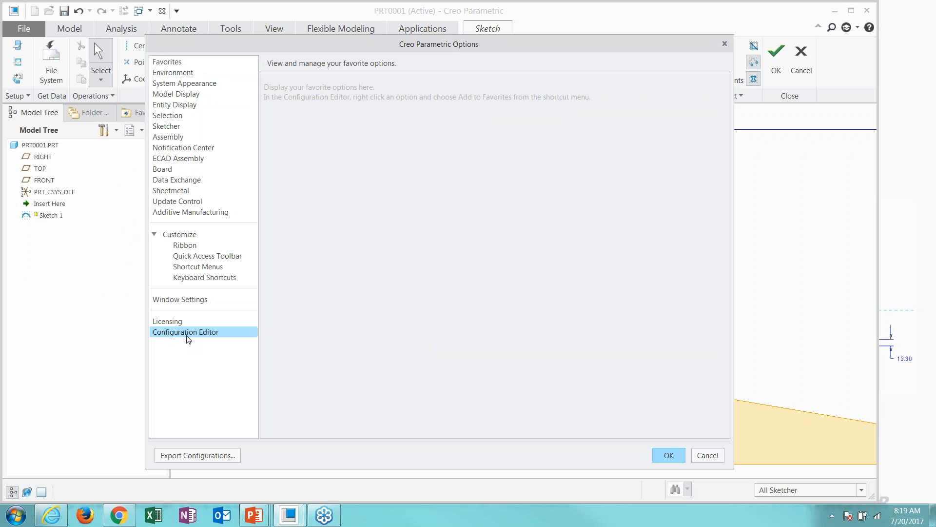
pyautogui.click(188, 333)
pyautogui.click(330, 168)
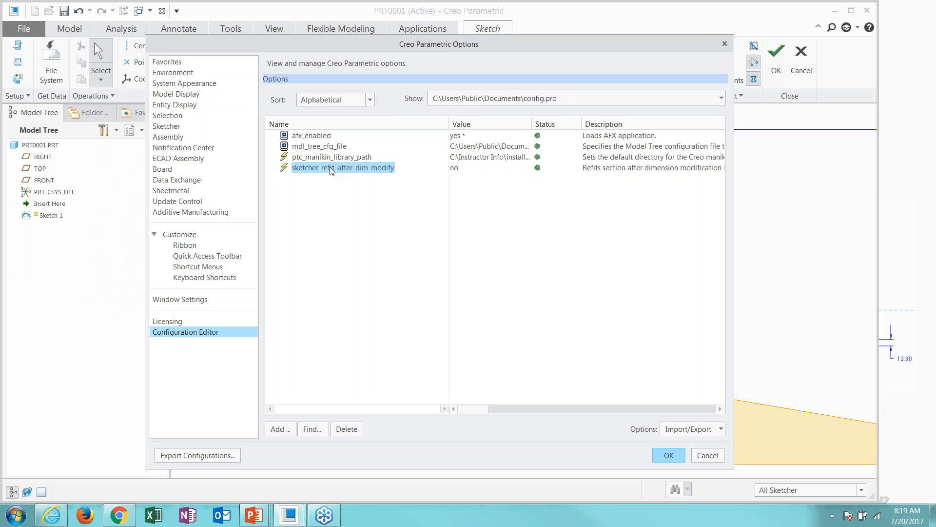
pyautogui.rightClick(330, 169)
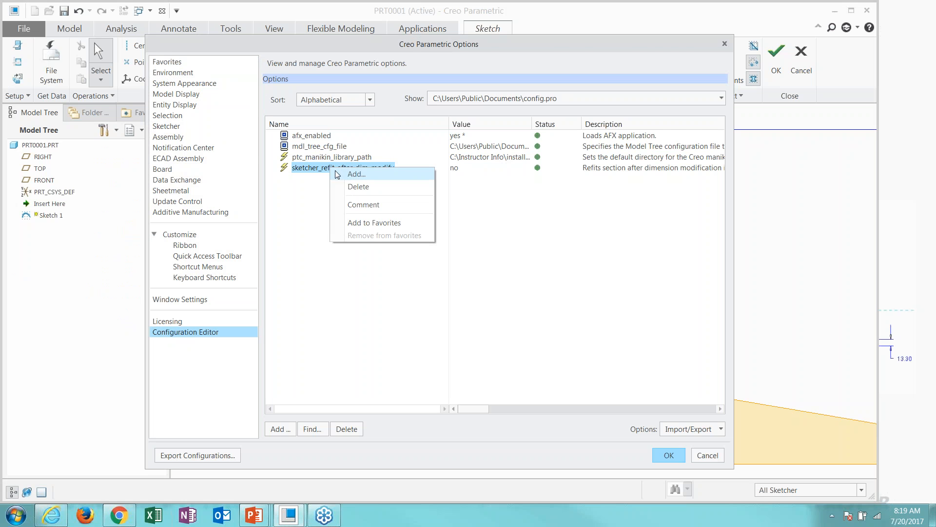
pyautogui.hotkey('ctrl', '1')
pyautogui.click(304, 183)
pyautogui.keyDown('ctrl'); pyautogui.moveTo(386, 243); pyautogui.dragTo(495, 282); pyautogui.keyUp('ctrl')
pyautogui.press('Escape')
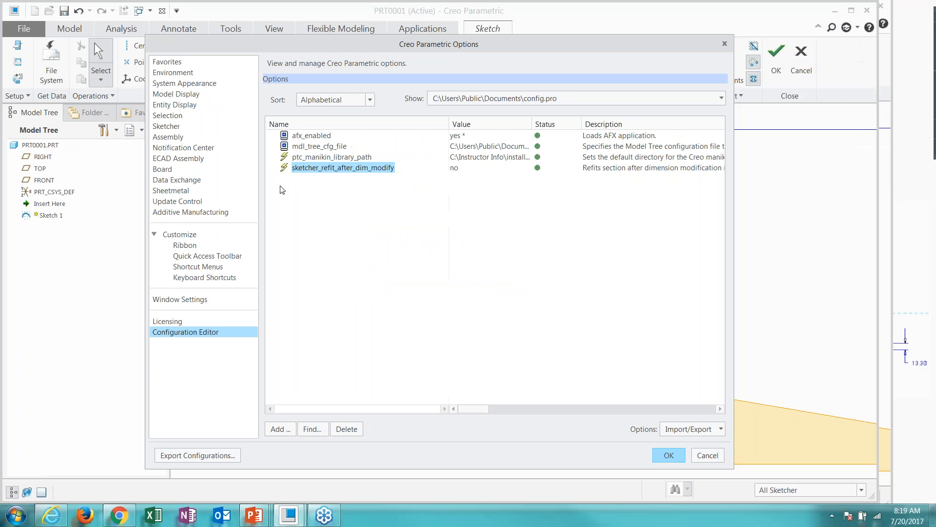
pyautogui.rightClick(310, 168)
pyautogui.click(360, 233)
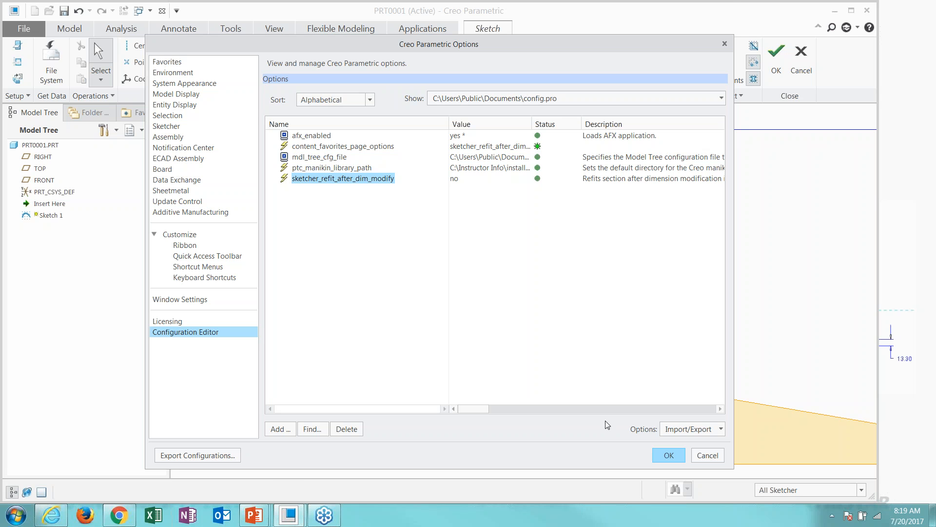
# Apply the favorites change and save the configuration to config.pro.
pyautogui.click(667, 454)
pyautogui.click(467, 318)
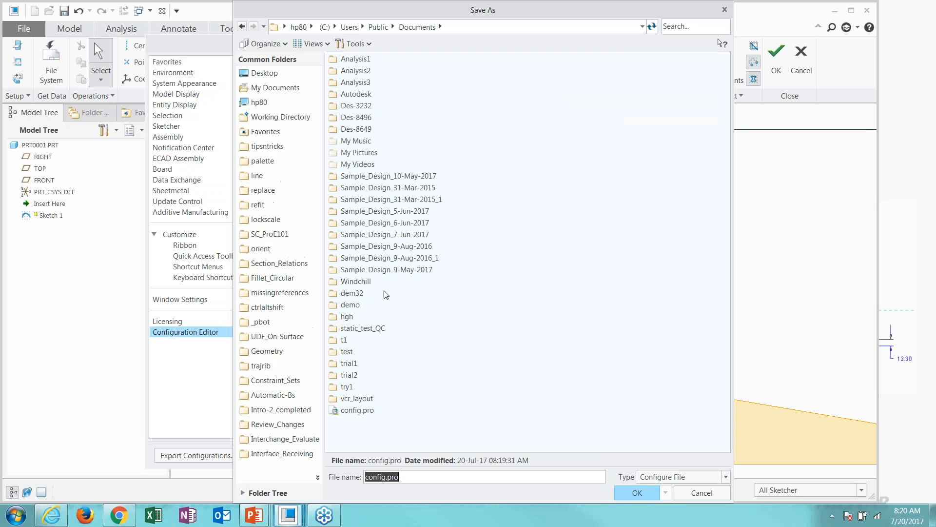
pyautogui.click(637, 492)
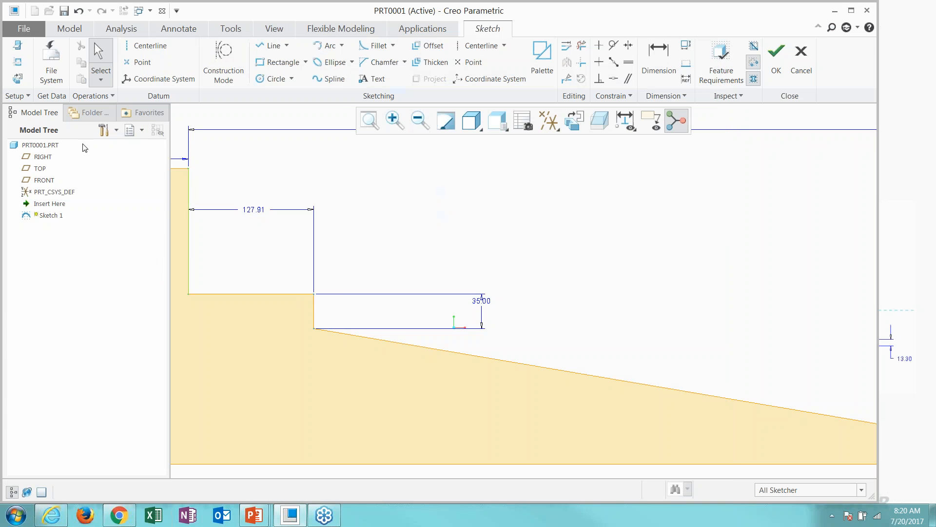
# Enable sketcher_refit_after_dim_modify in the favorite options and save the configuration to config.pro.
pyautogui.click(25, 30)
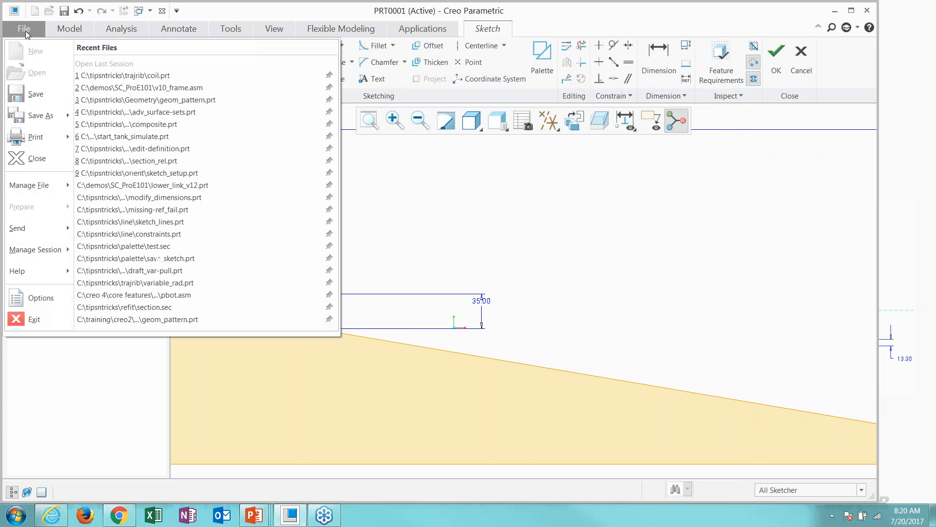
pyautogui.click(34, 297)
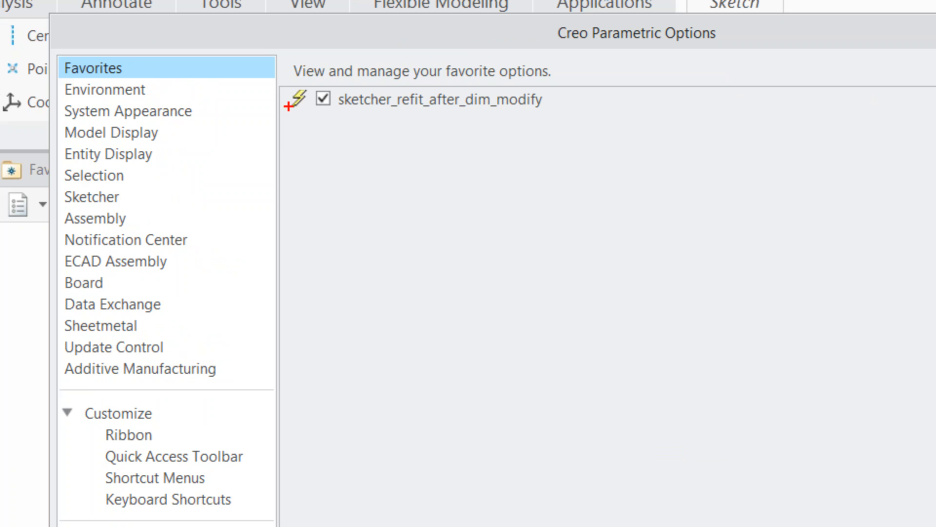
pyautogui.moveTo(278, 47)
pyautogui.keyDown('ctrl'); pyautogui.mouseDown()
pyautogui.moveTo(491, 167)
pyautogui.moveTo(577, 256)
pyautogui.moveTo(584, 304)
pyautogui.mouseUp(); pyautogui.keyUp('ctrl')
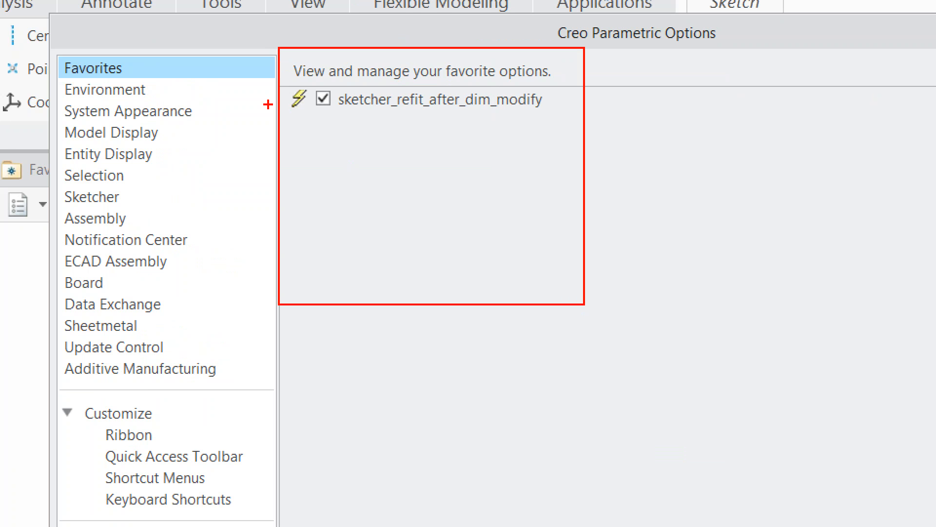
pyautogui.press('Escape')
pyautogui.click(671, 449)
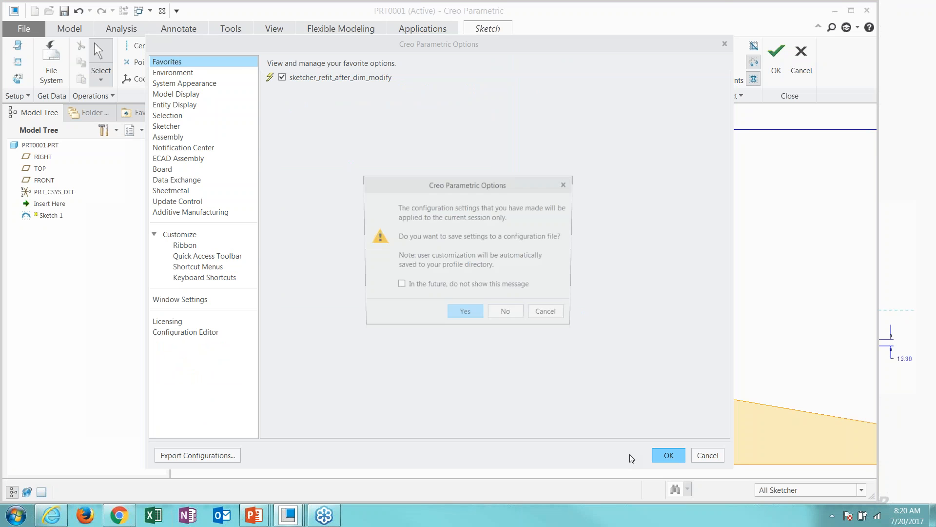
pyautogui.click(465, 315)
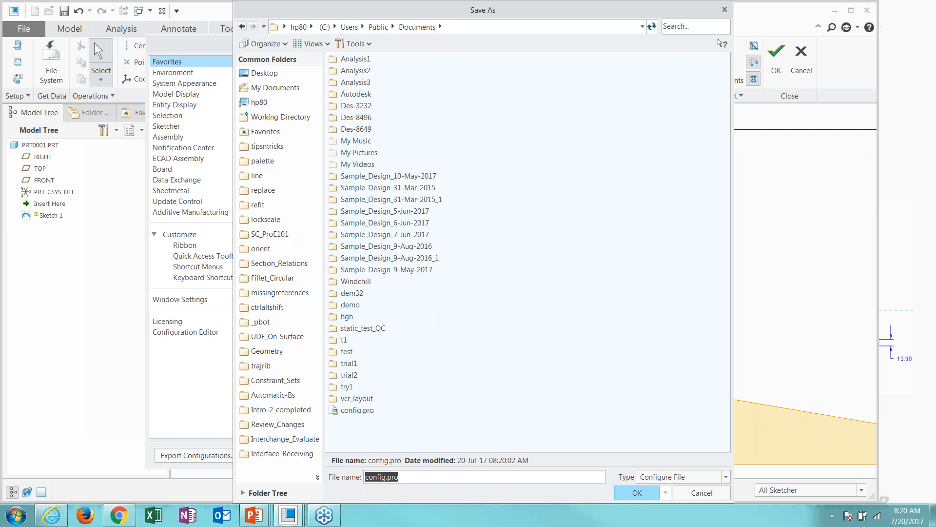
pyautogui.click(637, 493)
# Set the height of the small vertical step above the sloped edge to 15.
pyautogui.scroll(-2, 502, 299)
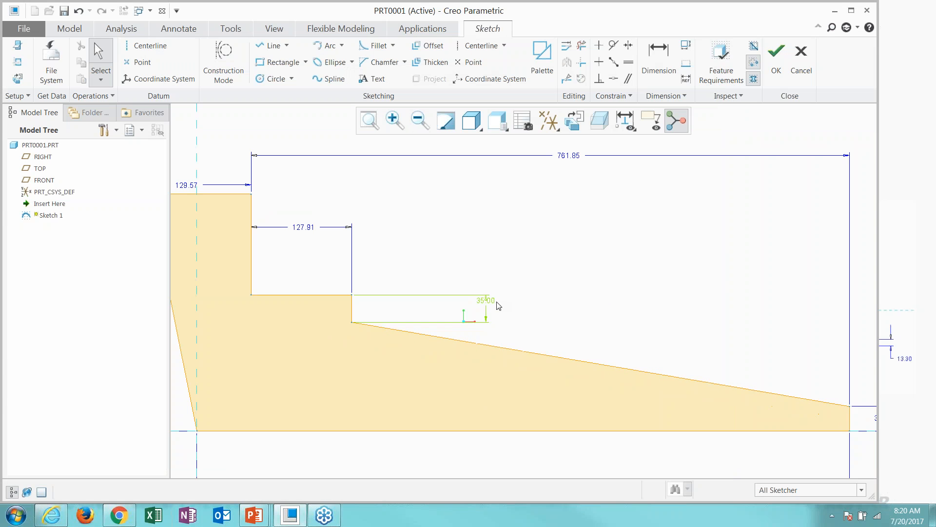
pyautogui.scroll(3, 497, 299)
pyautogui.doubleClick(485, 304)
pyautogui.write('15')
pyautogui.scroll(-3, 485, 304)
pyautogui.press('Return')
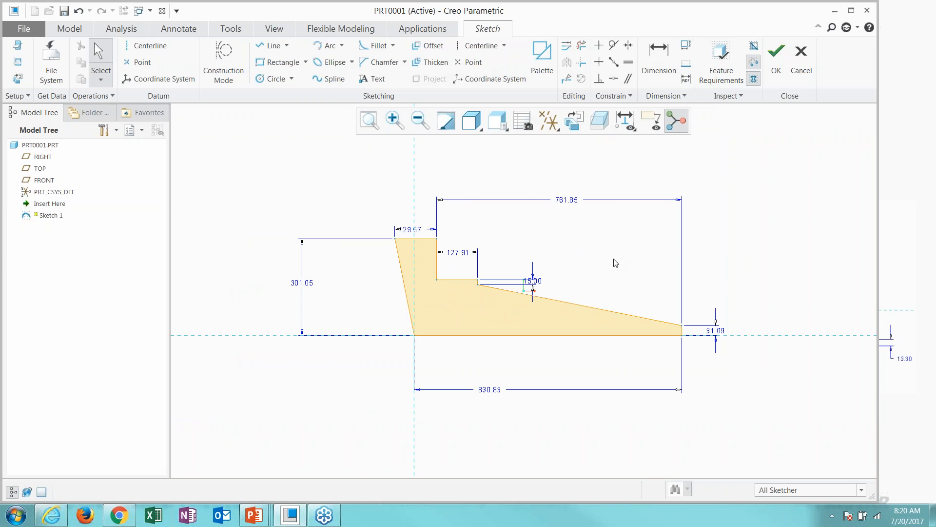
pyautogui.click(906, 292)
pyautogui.click(594, 310)
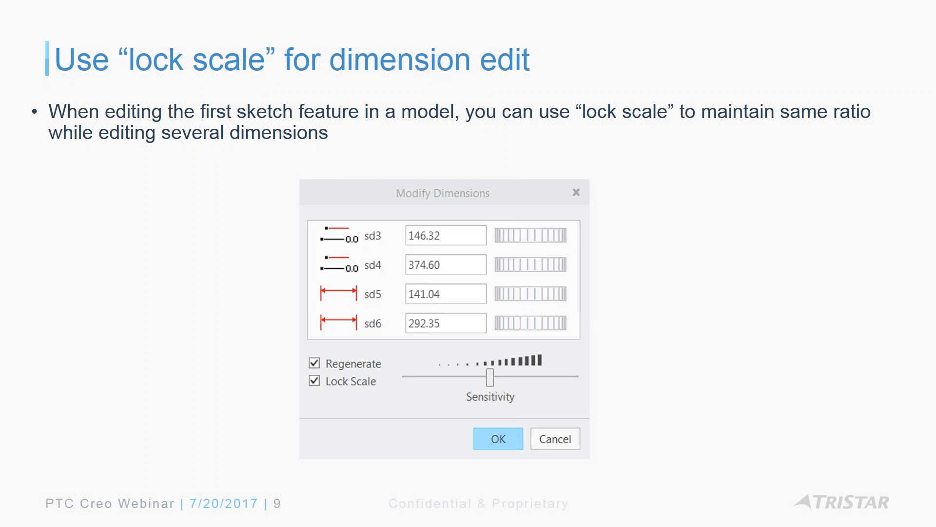
pyautogui.press('super+Tab')
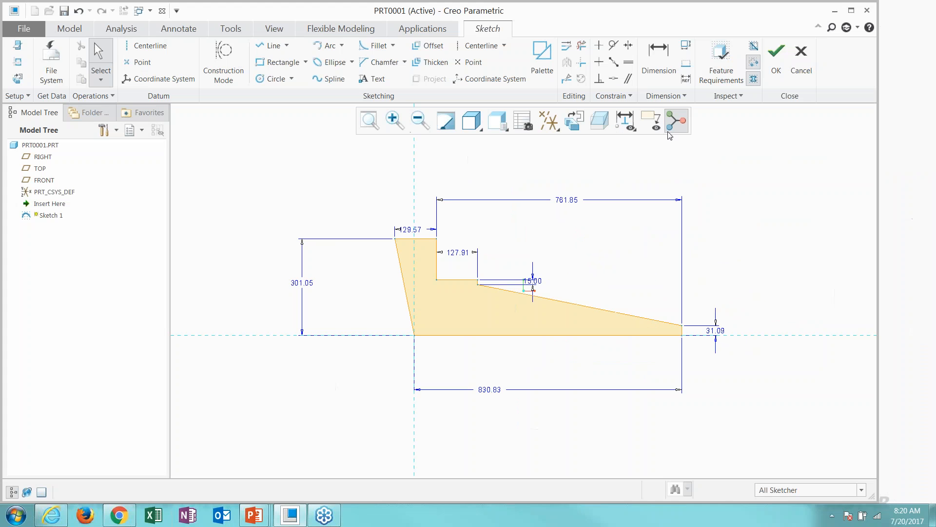
# Discard the current sketch and close the PRT0001 part.
pyautogui.click(801, 61)
pyautogui.click(503, 280)
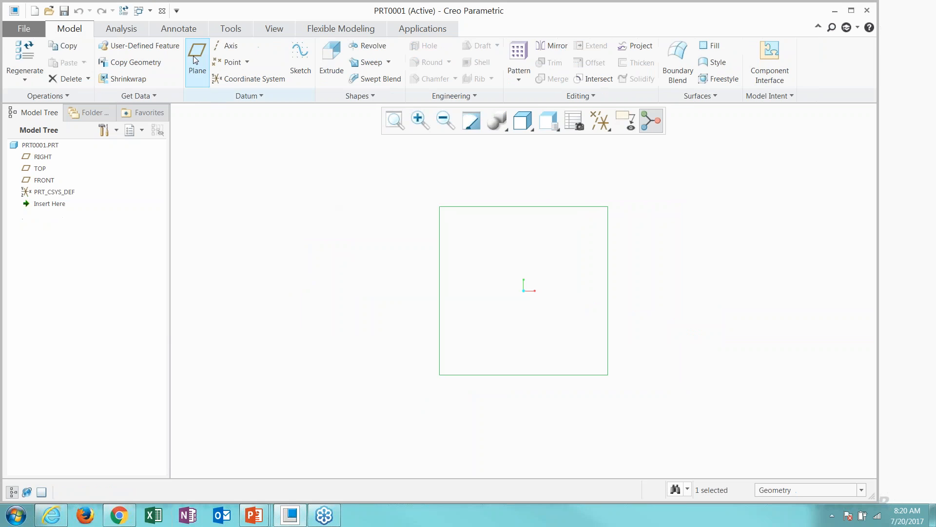
pyautogui.click(162, 11)
# Open modify_dimensions.prt from the lockscale folder and edit the definition of Sketch 1.
pyautogui.click(50, 319)
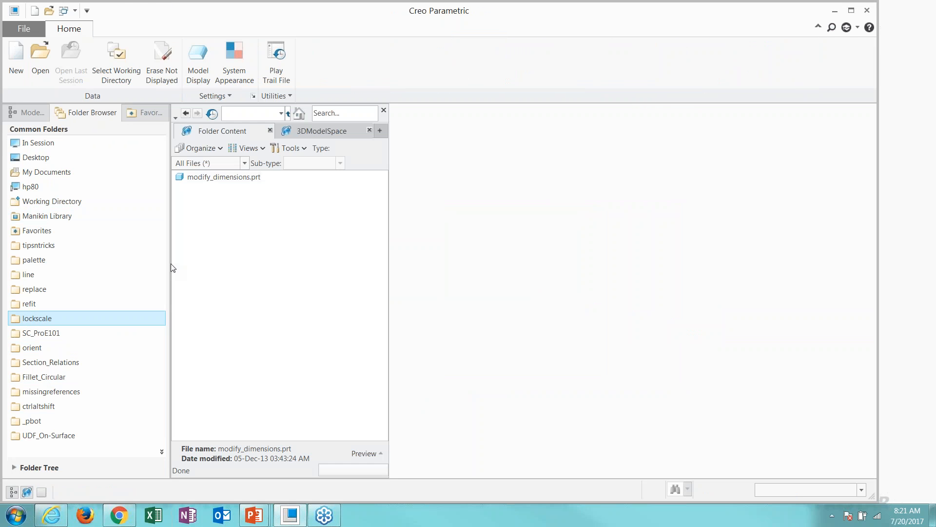
pyautogui.doubleClick(210, 179)
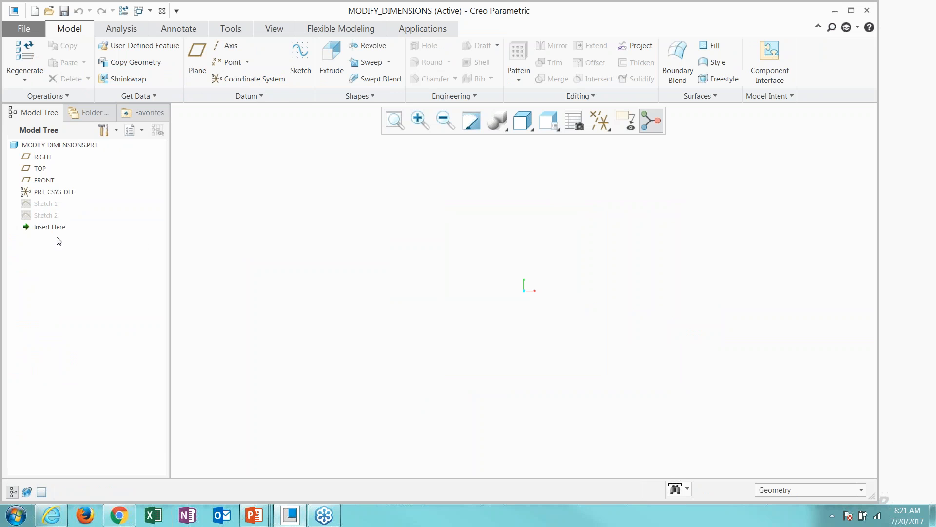
pyautogui.click(43, 204)
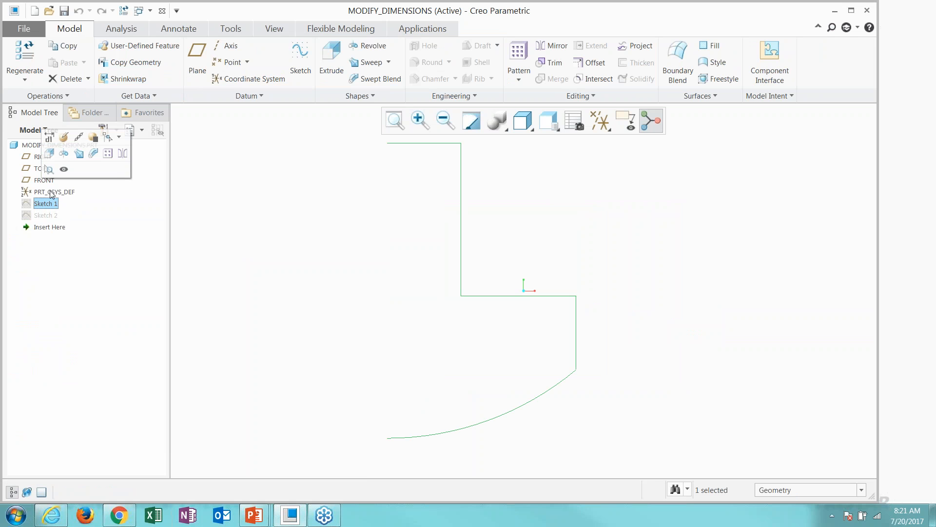
pyautogui.click(64, 137)
pyautogui.scroll(2, 482, 288)
pyautogui.scroll(1, 503, 303)
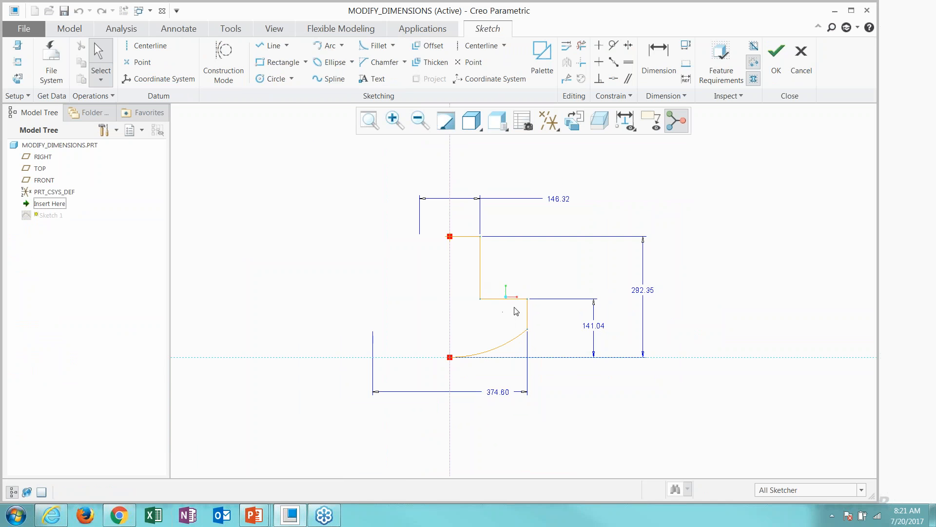
pyautogui.scroll(1, 517, 310)
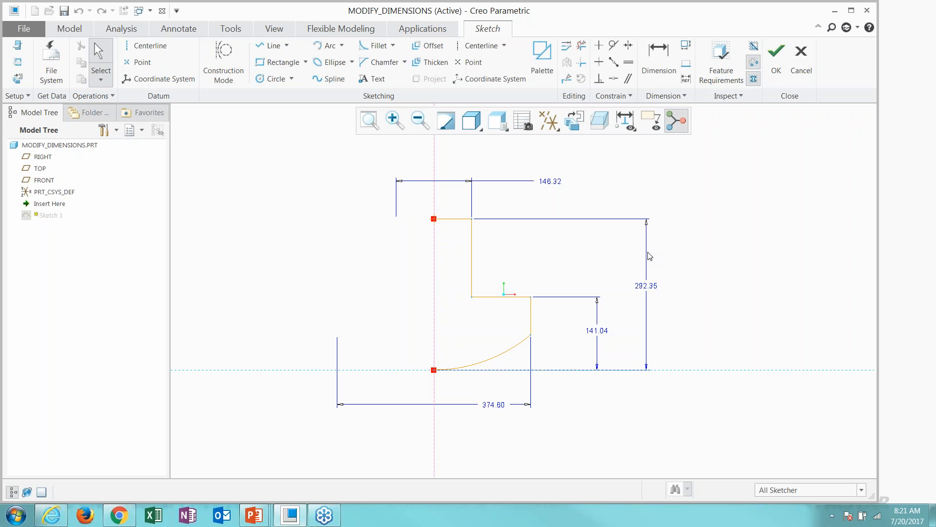
# Try to set the sketch's overall height to 10 on its own.
pyautogui.doubleClick(647, 291)
pyautogui.write('10')
pyautogui.press('Return')
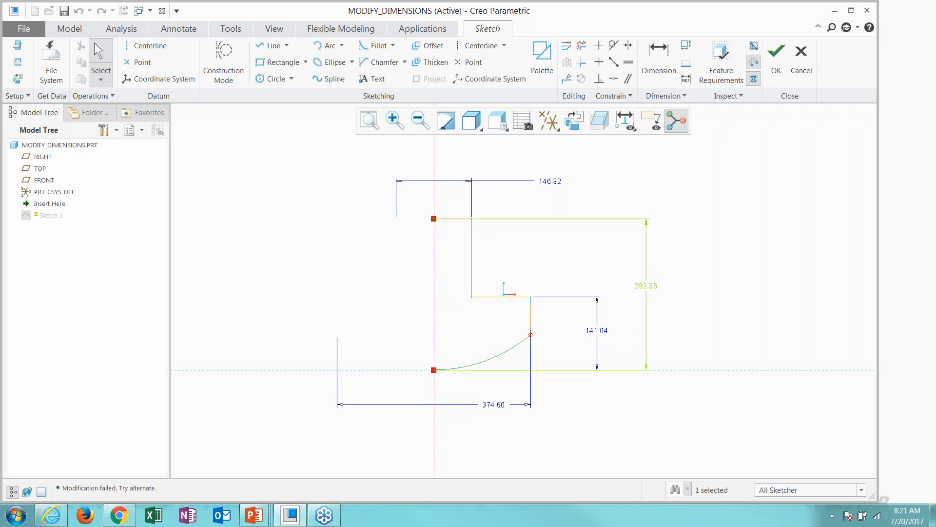
pyautogui.click(702, 298)
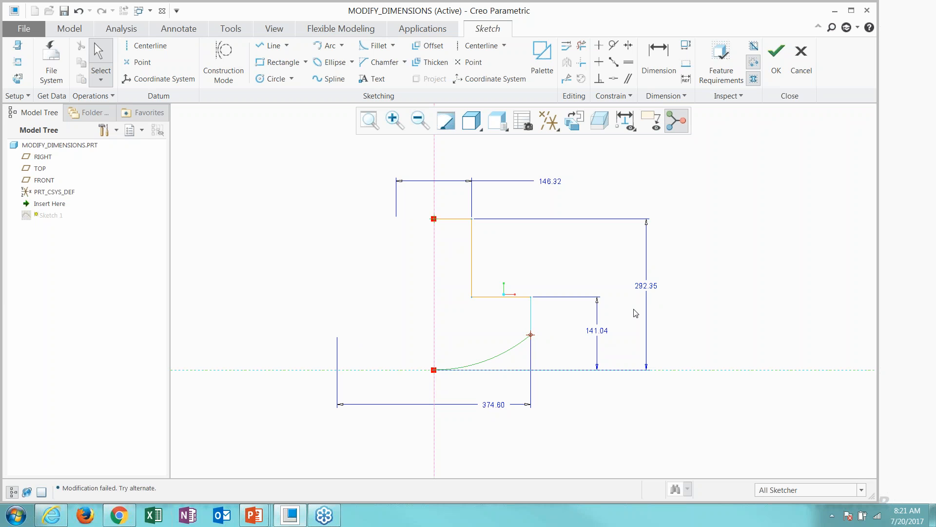
# Select all four sketch dimensions for modification together and turn on Lock Scale.
pyautogui.moveTo(371, 167); pyautogui.dragTo(568, 299)
pyautogui.moveTo(329, 161)
pyautogui.mouseDown()
pyautogui.moveTo(683, 388)
pyautogui.moveTo(689, 449)
pyautogui.moveTo(690, 408)
pyautogui.mouseUp()
pyautogui.rightClick(693, 312)
pyautogui.click(714, 290)
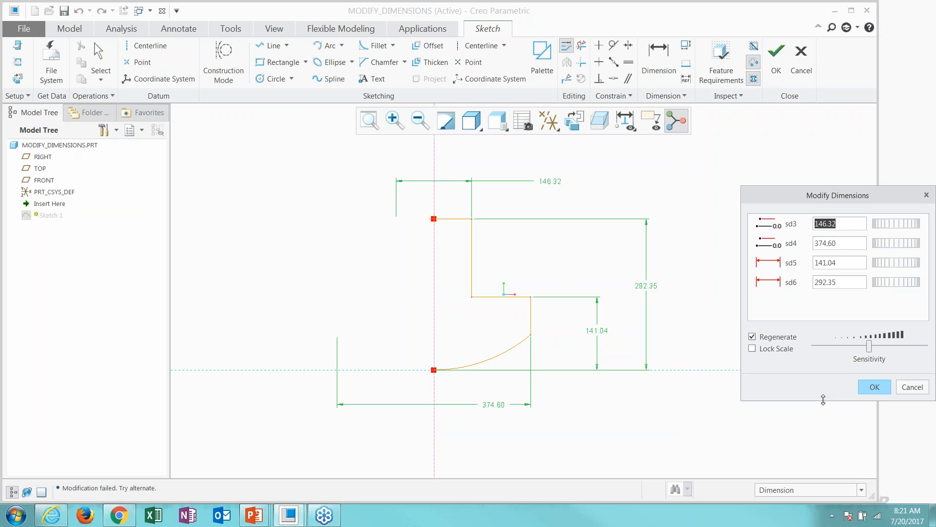
pyautogui.click(753, 347)
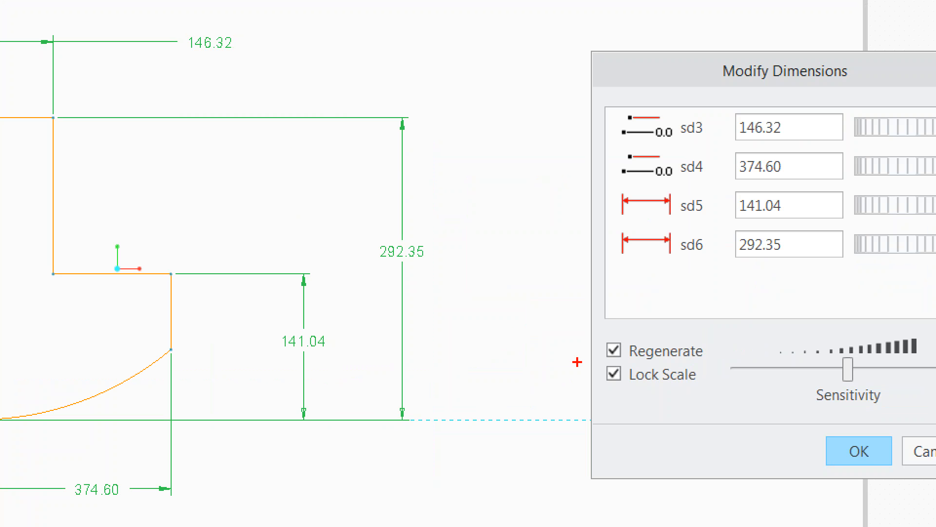
pyautogui.keyDown('ctrl'); pyautogui.moveTo(577, 362); pyautogui.dragTo(716, 393); pyautogui.keyUp('ctrl')
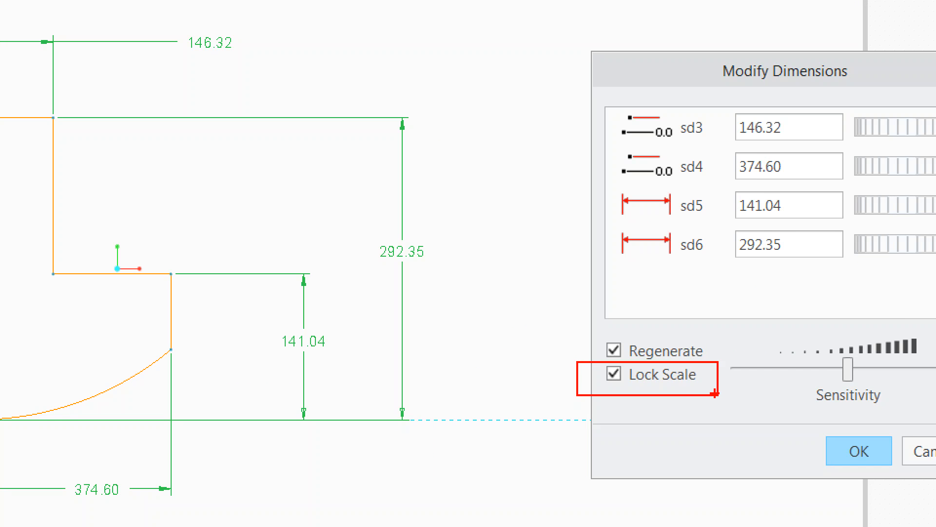
pyautogui.press('Escape')
# Set the overall height sd6 to 16 with the scale locked and accept the modified dimensions.
pyautogui.click(783, 245)
pyautogui.doubleClick(830, 282)
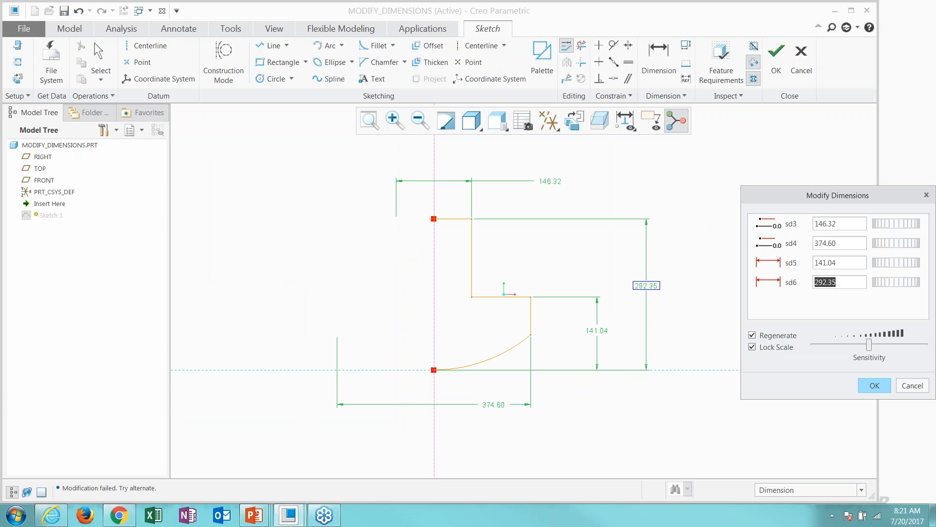
pyautogui.write('16')
pyautogui.press('Return')
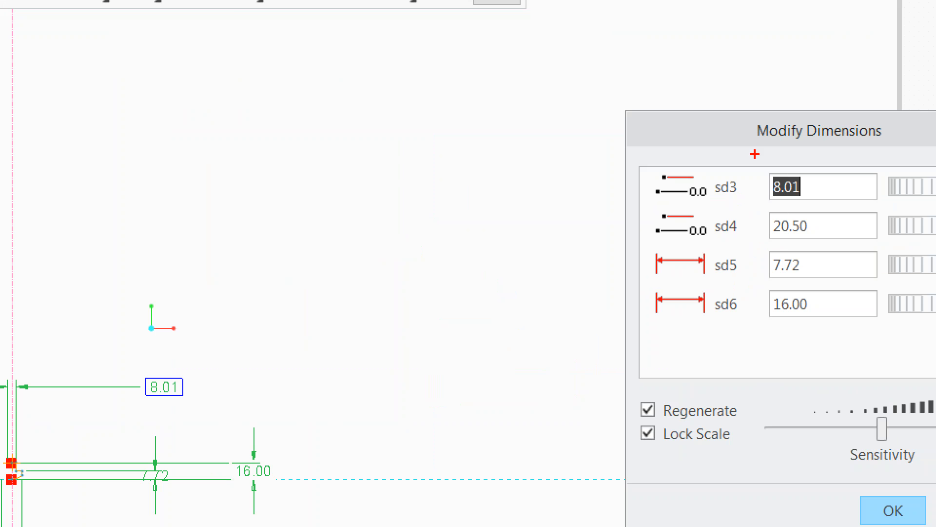
pyautogui.keyDown('ctrl'); pyautogui.moveTo(805, 207); pyautogui.dragTo(841, 295); pyautogui.keyUp('ctrl')
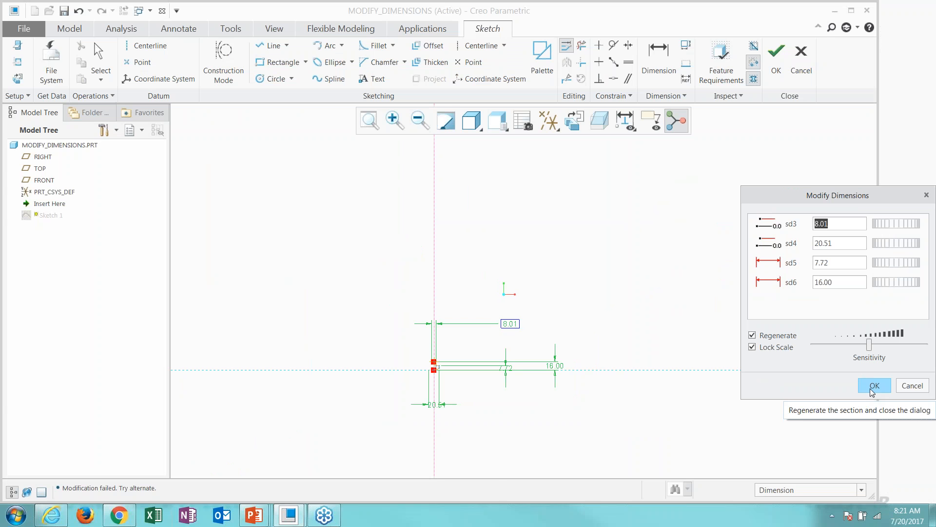
pyautogui.click(893, 511)
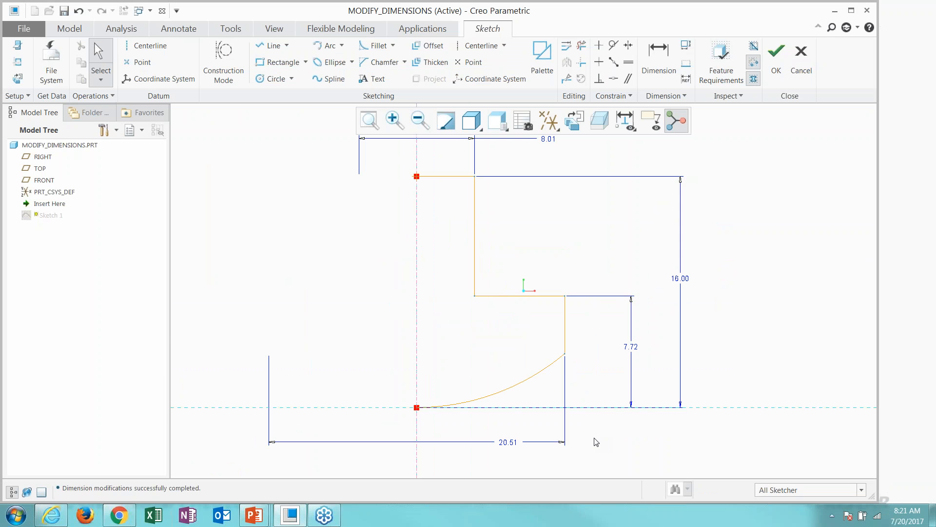
# Accept the rescaled sketch and exit Sketcher.
pyautogui.scroll(1, 596, 441)
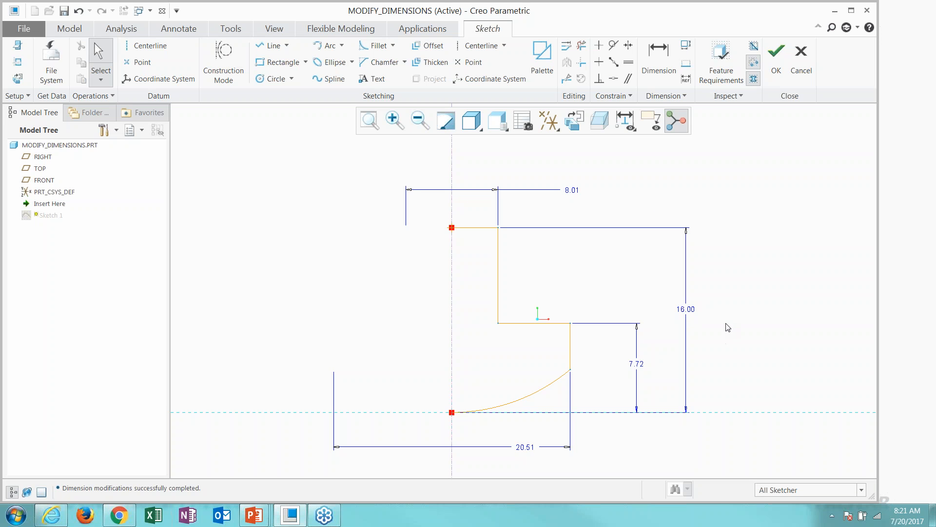
pyautogui.rightClick(716, 281)
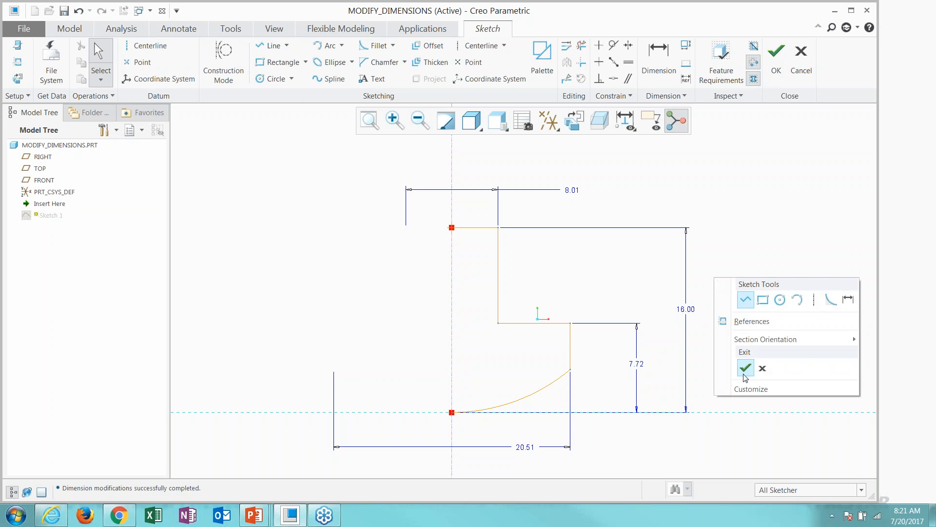
pyautogui.click(745, 370)
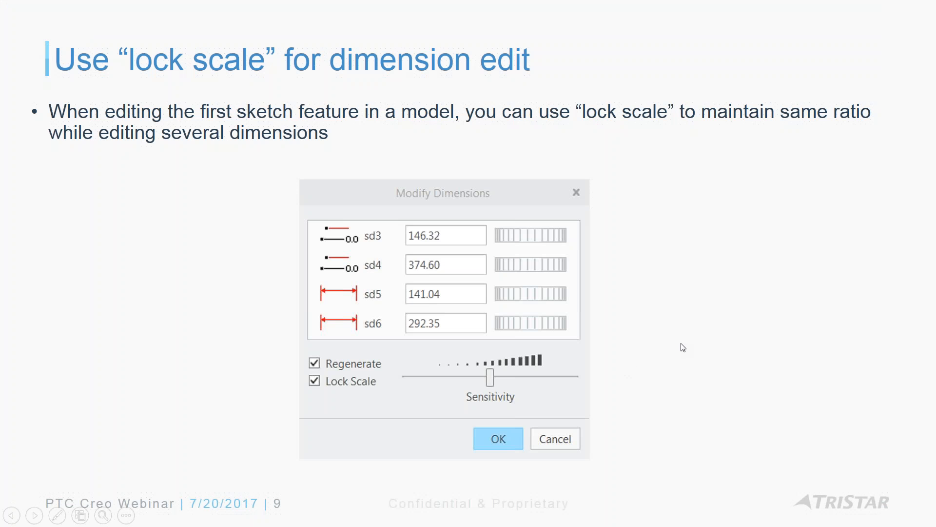
pyautogui.click(681, 346)
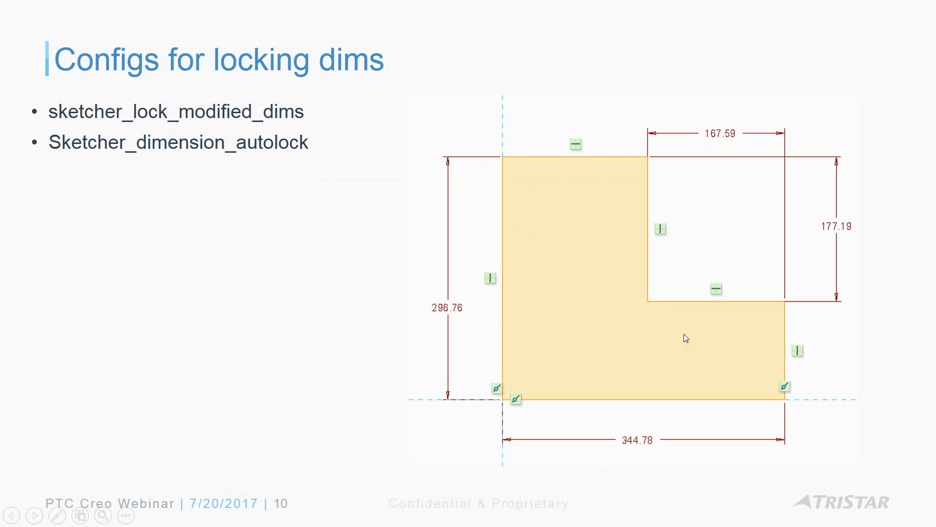
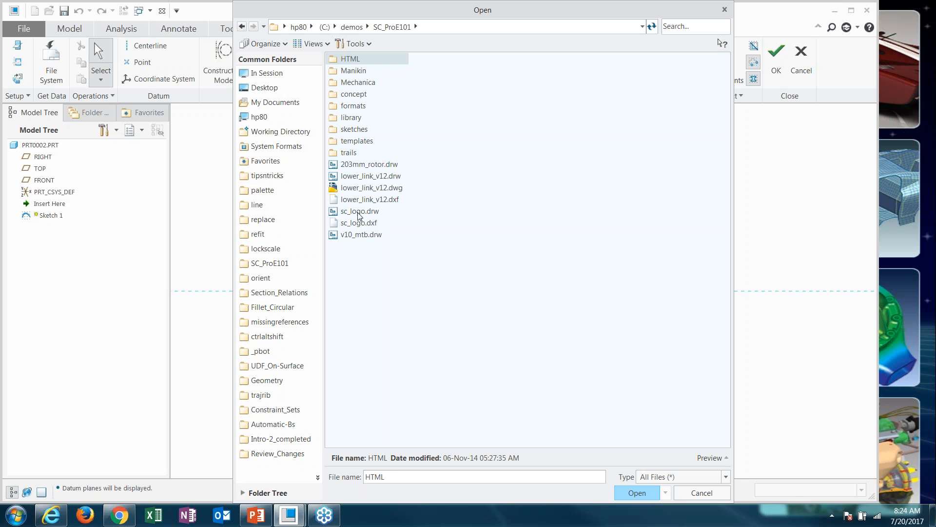
# Open lower_link_v12.drw from the SC_ProE101 folder as the sketch import source and turn off datum plane display.
pyautogui.click(368, 177)
pyautogui.doubleClick(367, 177)
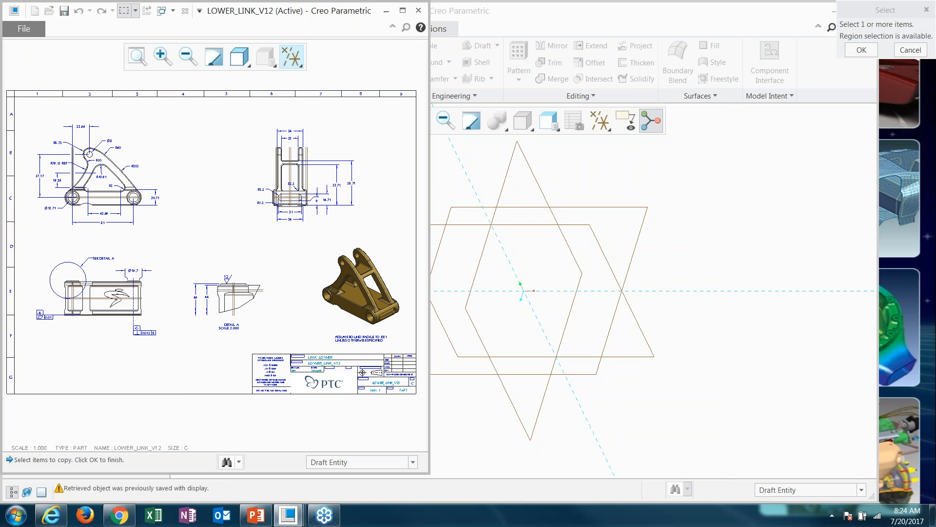
pyautogui.click(292, 57)
pyautogui.click(295, 127)
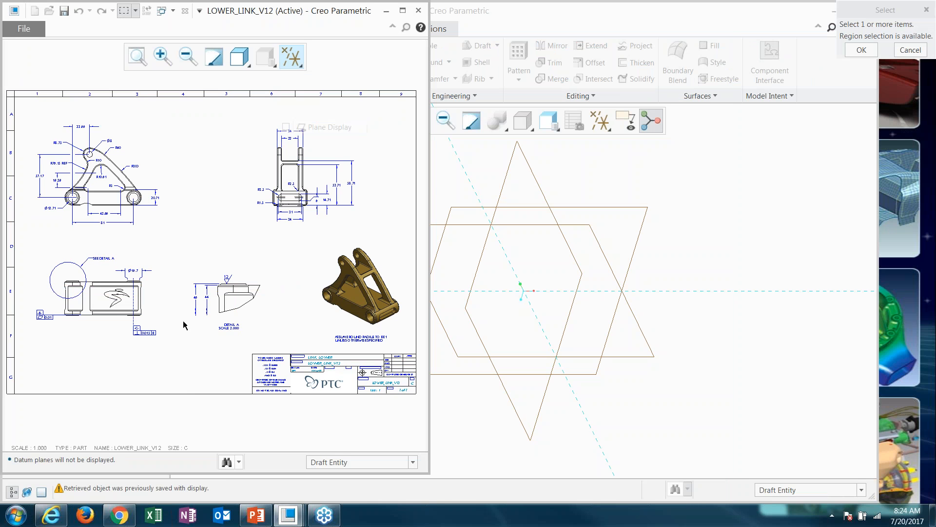
# Try to select the logo curves in the lower view of the drawing for copying, and cancel the selection.
pyautogui.scroll(-1, 97, 345)
pyautogui.scroll(8, 160, 314)
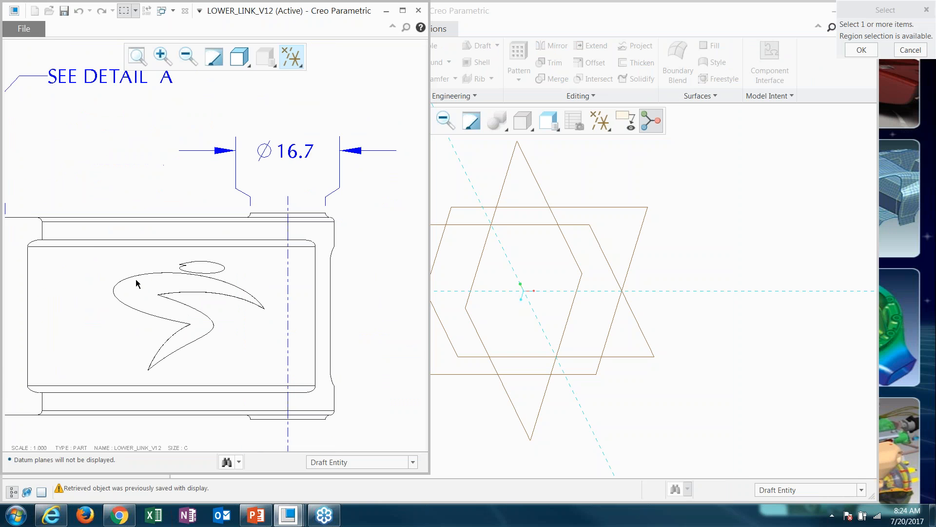
pyautogui.moveTo(94, 251)
pyautogui.mouseDown()
pyautogui.moveTo(271, 355)
pyautogui.moveTo(272, 386)
pyautogui.moveTo(187, 299)
pyautogui.moveTo(139, 266)
pyautogui.mouseUp()
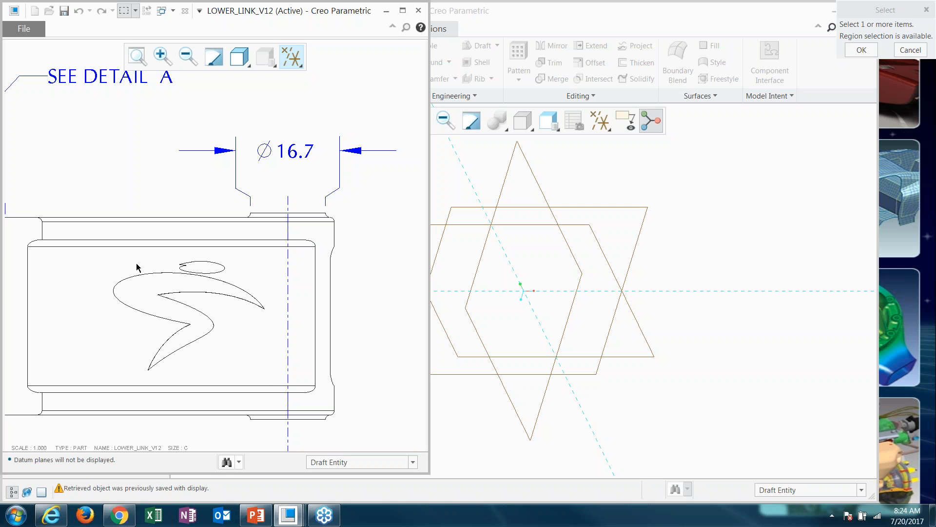
pyautogui.click(910, 50)
# Turn off the display of dimensions in the PRT0002 sketch.
pyautogui.click(626, 120)
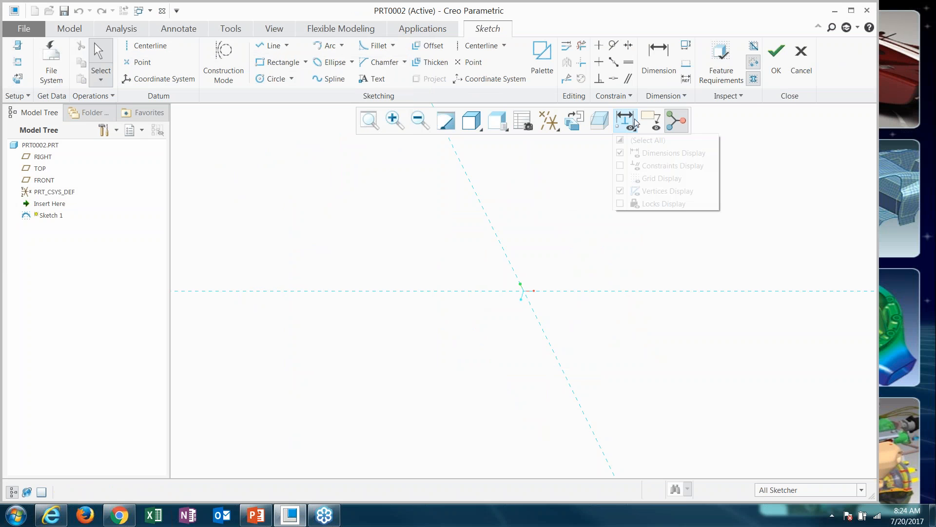
pyautogui.click(620, 152)
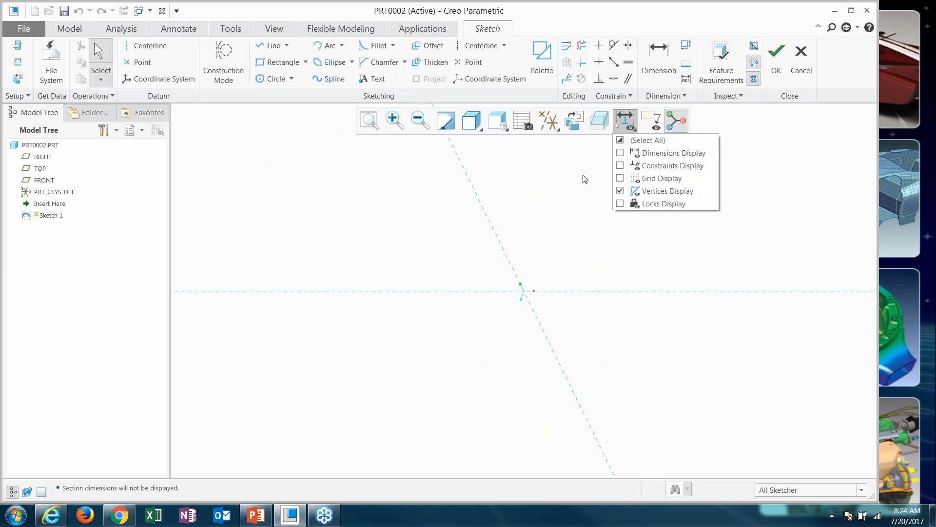
# Import the six logo curves from the side view of lower_link_v12.drw and place them left of the sketch origin.
pyautogui.click(560, 181)
pyautogui.click(52, 74)
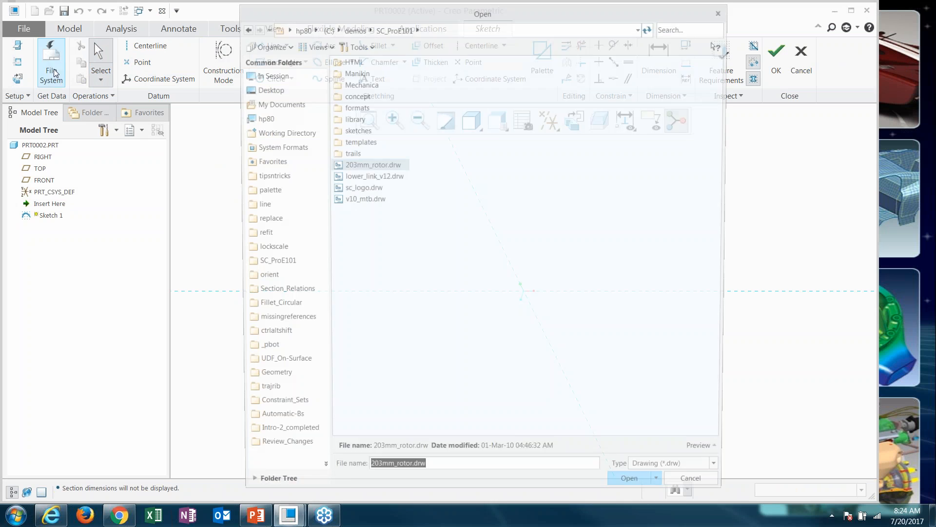
pyautogui.doubleClick(365, 176)
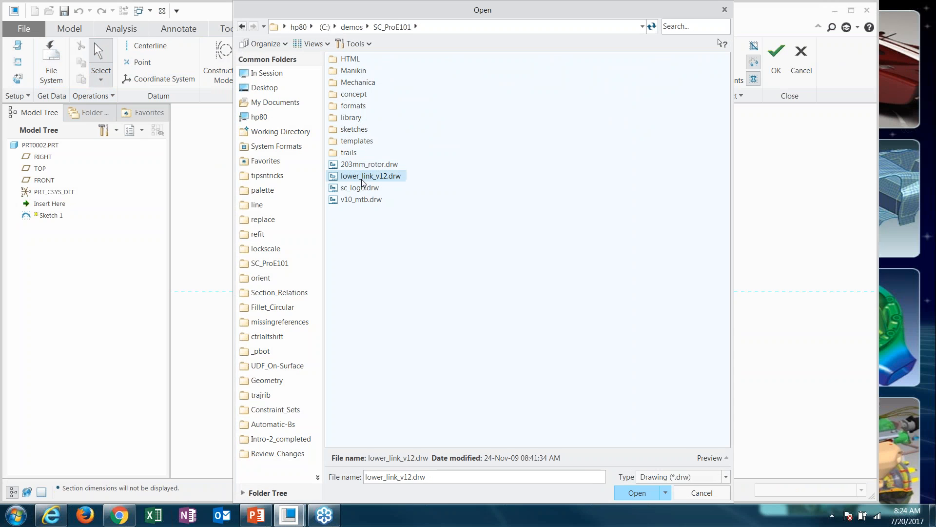
pyautogui.scroll(5, 99, 323)
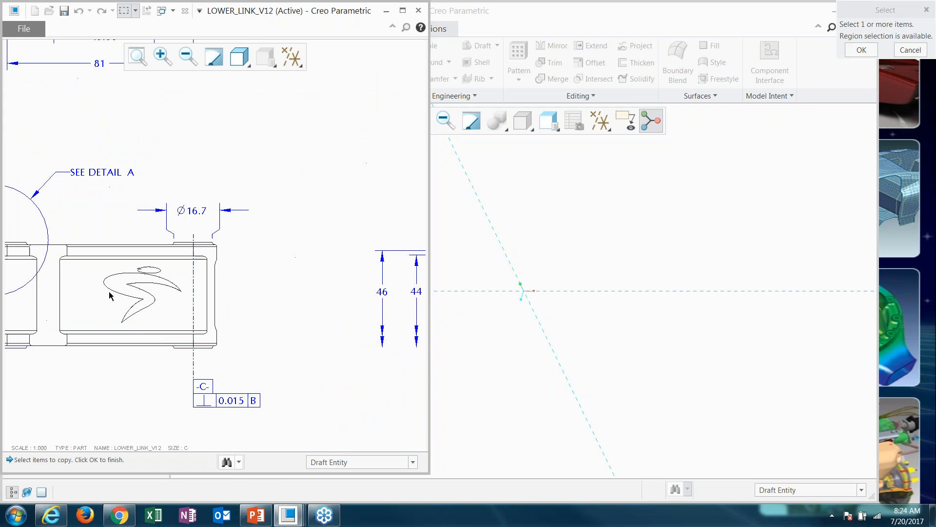
pyautogui.moveTo(95, 247); pyautogui.dragTo(224, 344)
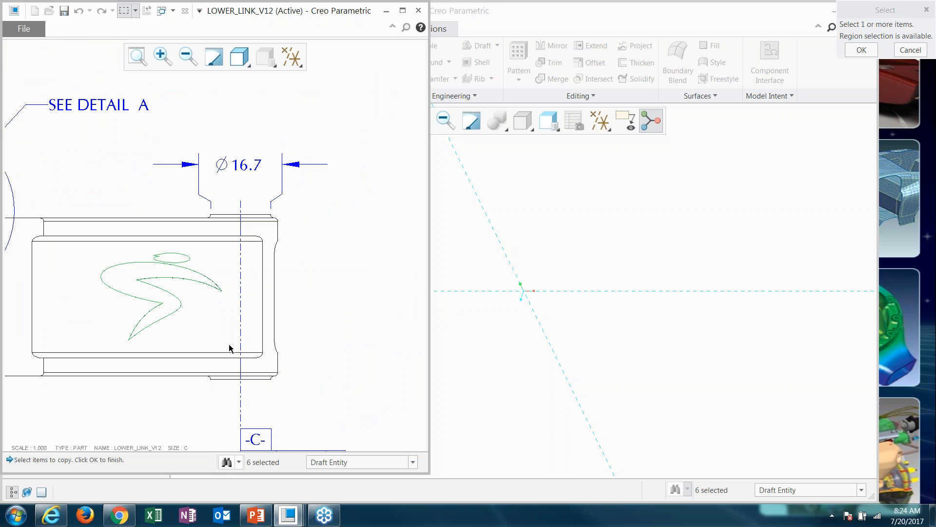
pyautogui.middleClick(317, 269)
pyautogui.click(431, 257)
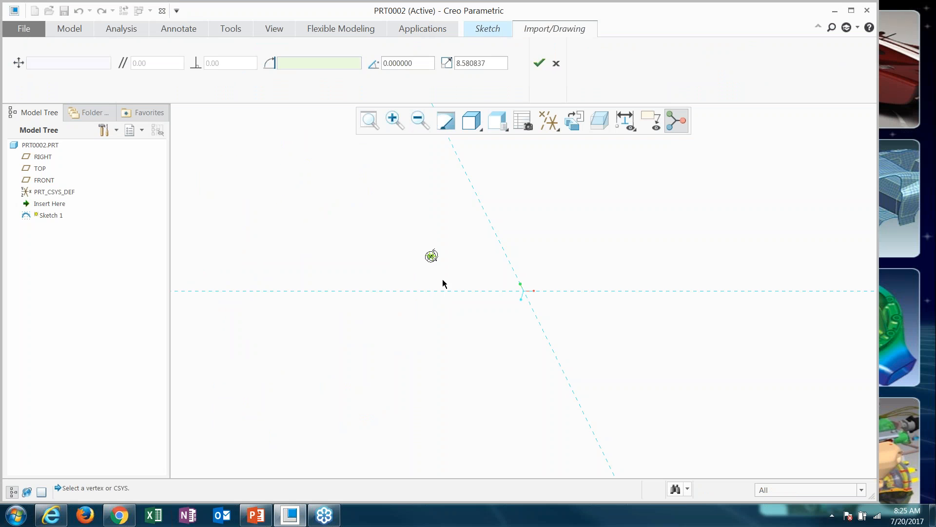
# Set the imported logo's scale factor to 20.
pyautogui.click(481, 64)
pyautogui.write('1')
pyautogui.write('20')
pyautogui.press('Return')
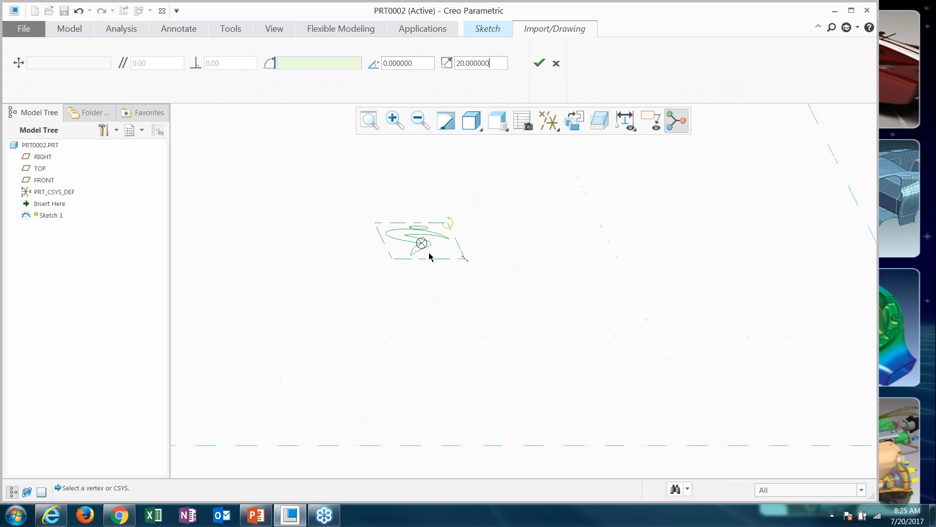
# Enlarge the imported logo freehand until it nearly reaches the slanted reference line, and accept the import.
pyautogui.moveTo(547, 283); pyautogui.dragTo(715, 343)
pyautogui.scroll(9, 401, 364)
pyautogui.scroll(-2, 428, 364)
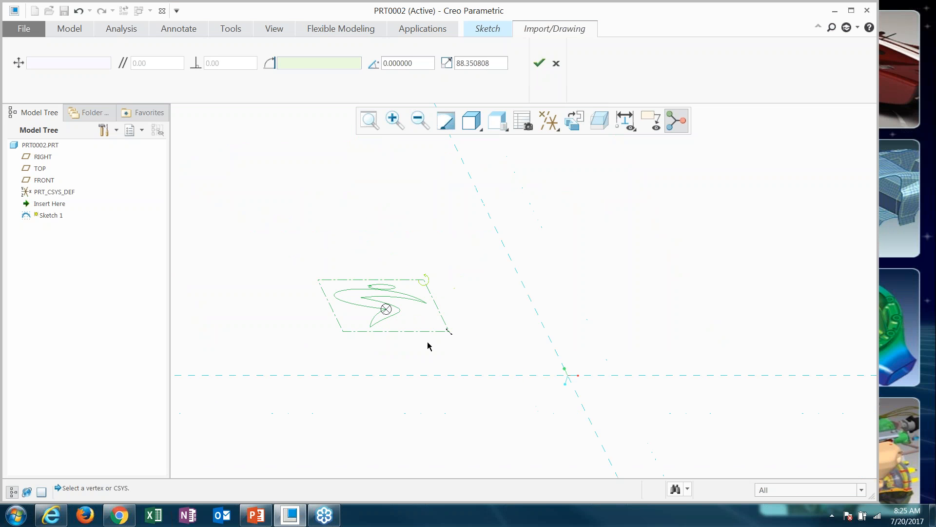
pyautogui.moveTo(448, 332); pyautogui.dragTo(592, 383)
pyautogui.click(539, 63)
pyautogui.scroll(3, 602, 276)
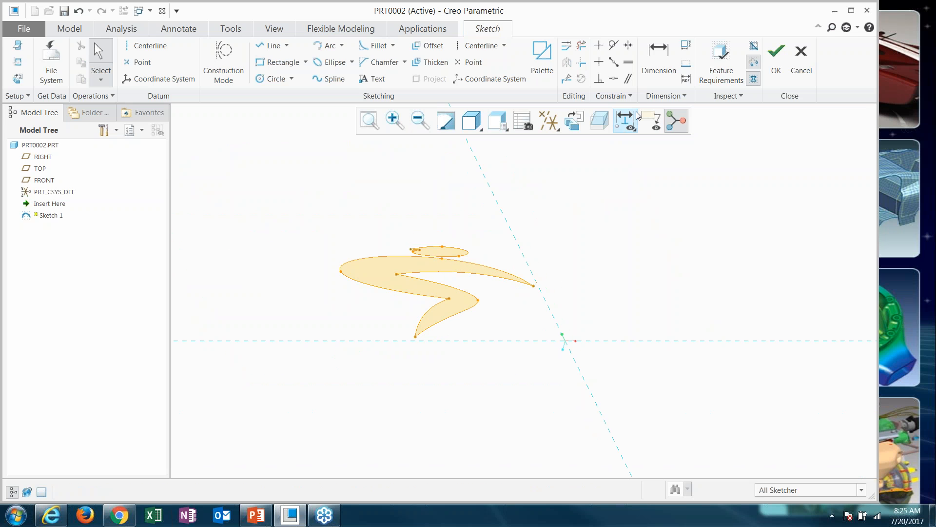
# Show the dimensions and constraints of the imported logo sketch, and hide both again.
pyautogui.click(625, 123)
pyautogui.click(649, 153)
pyautogui.click(641, 168)
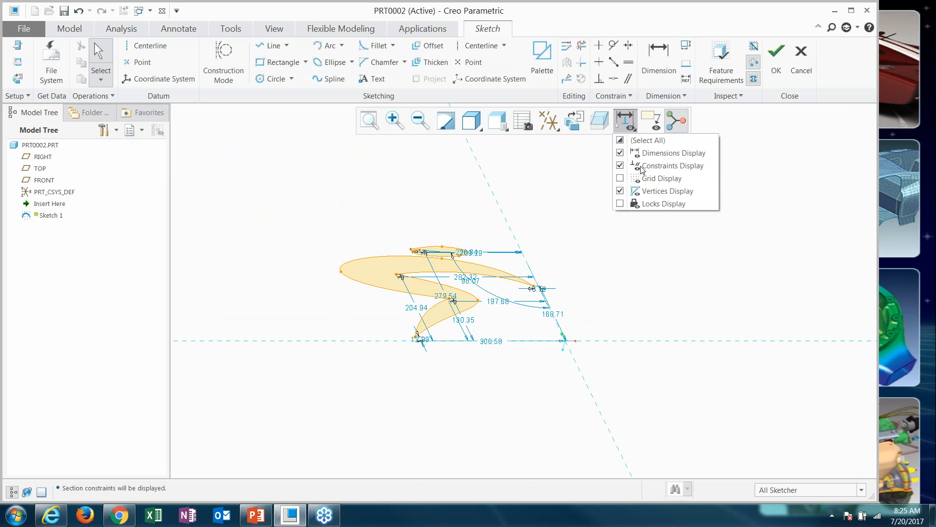
pyautogui.click(642, 166)
pyautogui.click(643, 153)
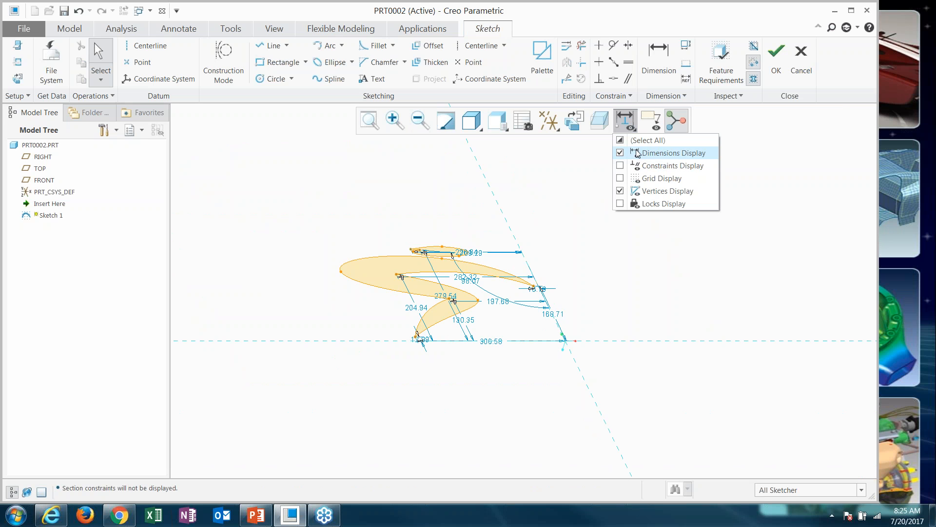
pyautogui.click(589, 172)
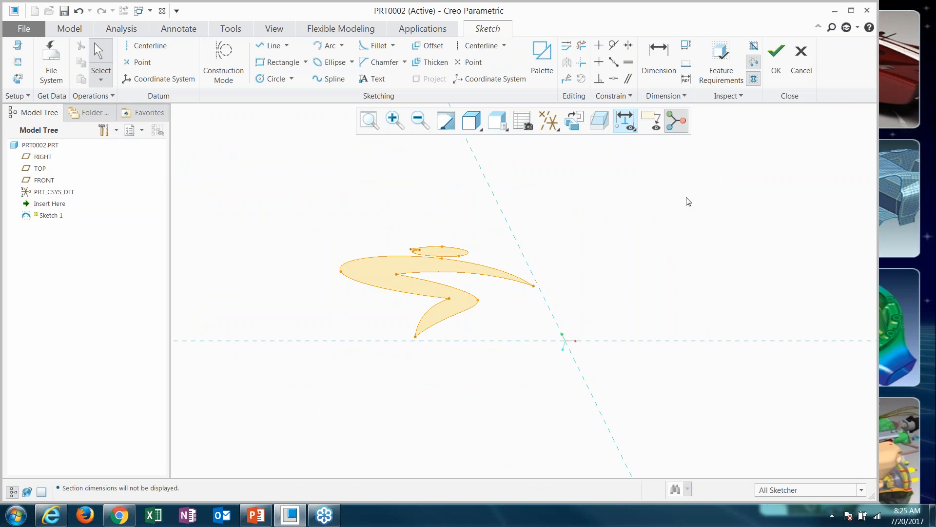
# Switch to PowerPoint and run the slide show from the current slide, swapping the displays and advancing to the Sketcher Orientation slide.
pyautogui.hotkey('alt', 'Tab')
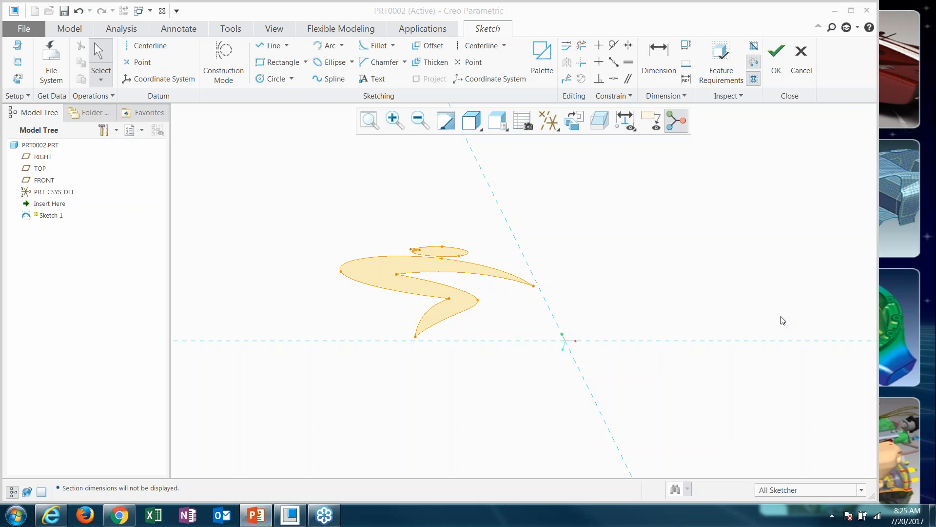
pyautogui.hotkey('shift', 'F5')
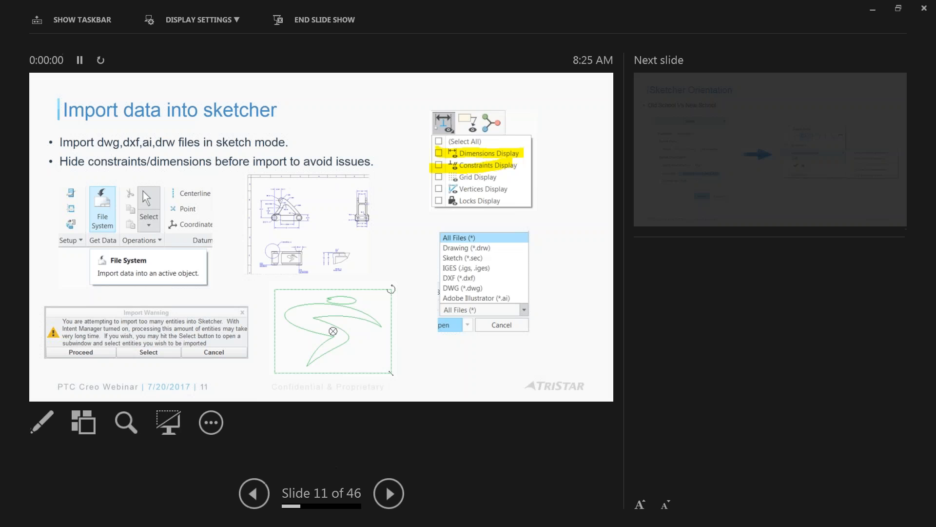
pyautogui.click(194, 23)
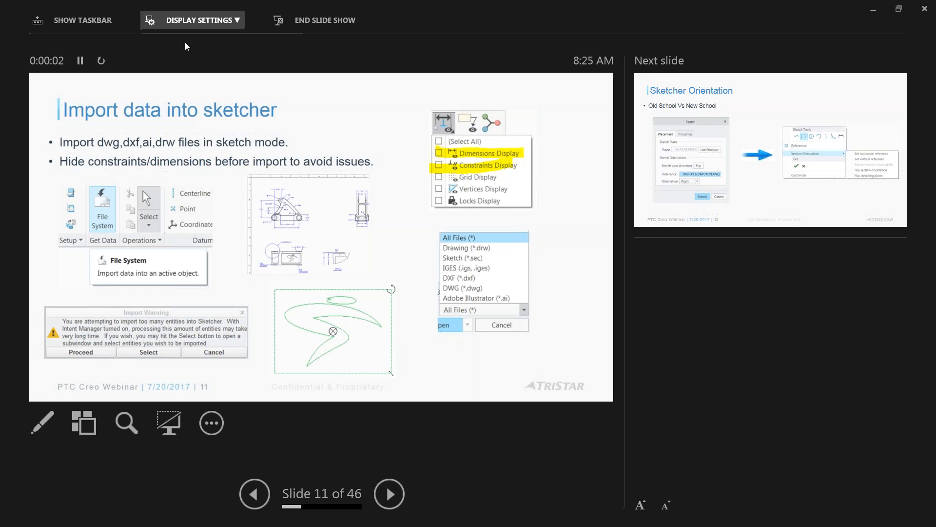
pyautogui.click(187, 39)
pyautogui.click(673, 433)
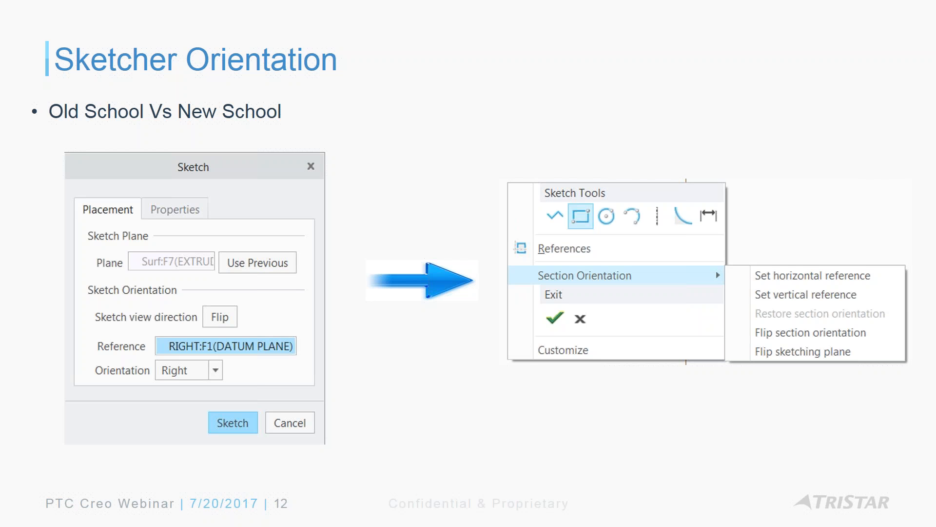
# Switch back to Creo Parametric, quit the PRT0002 sketch without saving its changes, and close the part.
pyautogui.press('super+Tab')
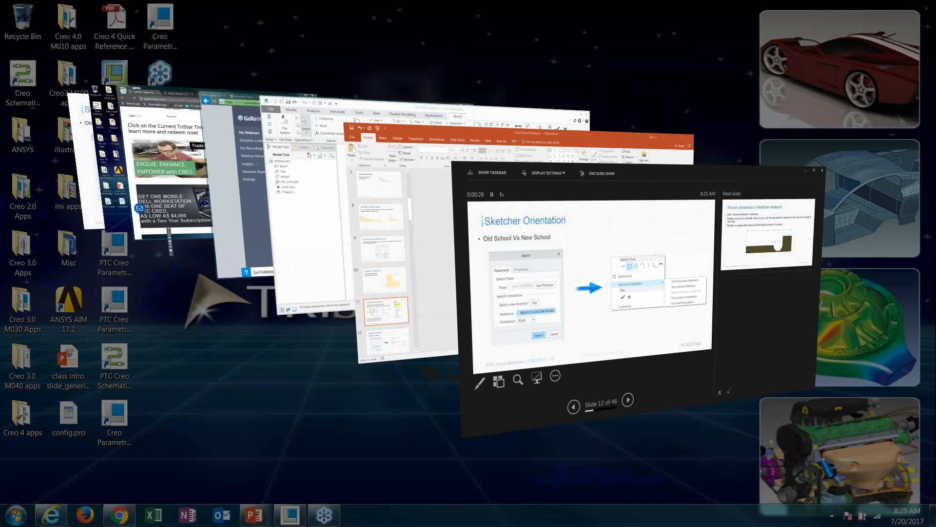
pyautogui.press('Tab')
pyautogui.press('Tab')
pyautogui.press('Tab')
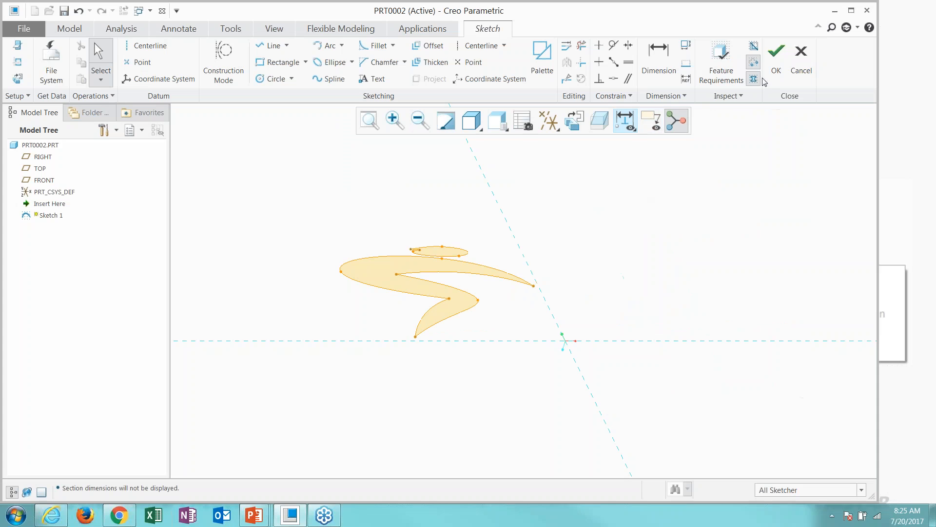
pyautogui.click(807, 70)
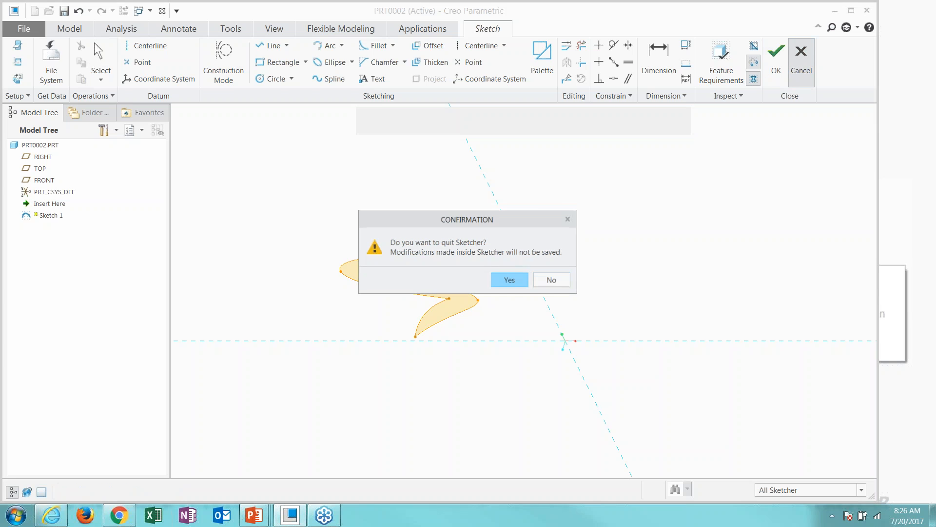
pyautogui.click(509, 286)
pyautogui.click(162, 10)
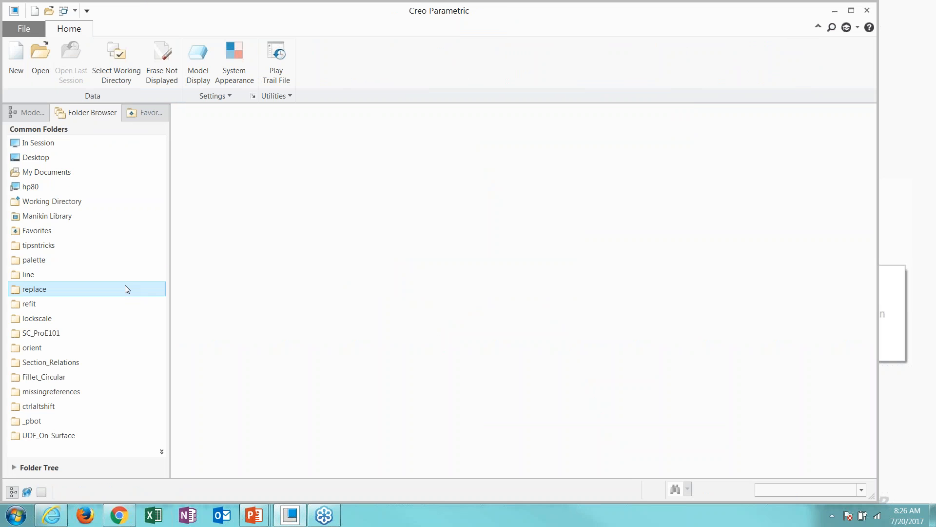
# Open the SKETCH_SETUP part from the orient folder and start a sketch on the block's chamfered-profile face in 2D orientation.
pyautogui.click(127, 347)
pyautogui.doubleClick(213, 176)
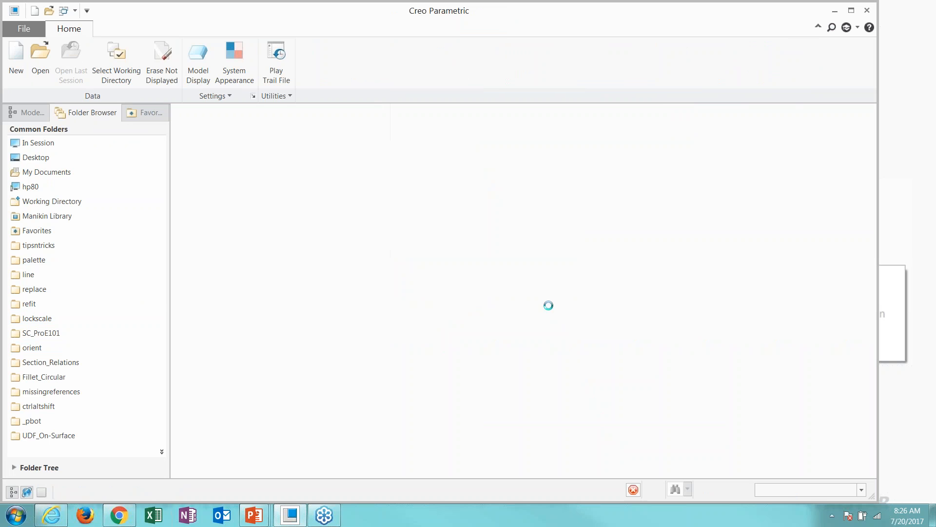
pyautogui.click(515, 268)
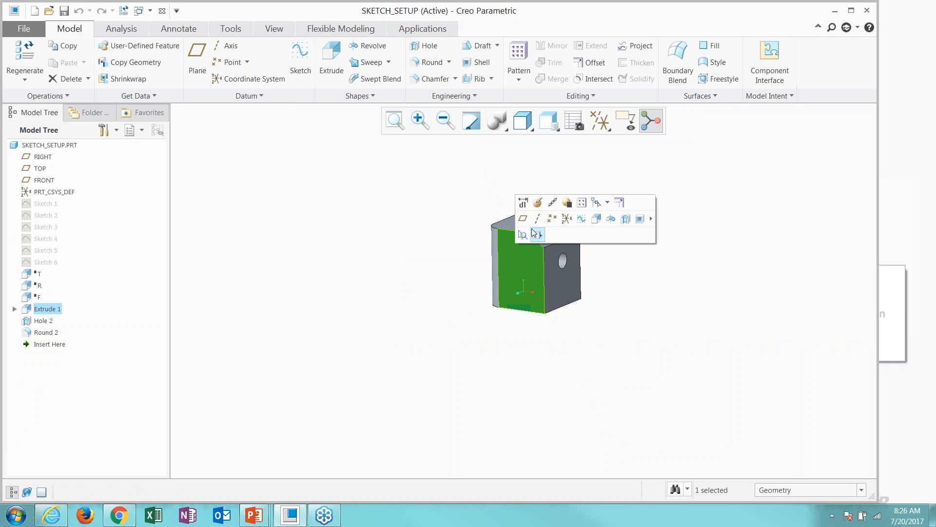
pyautogui.click(569, 218)
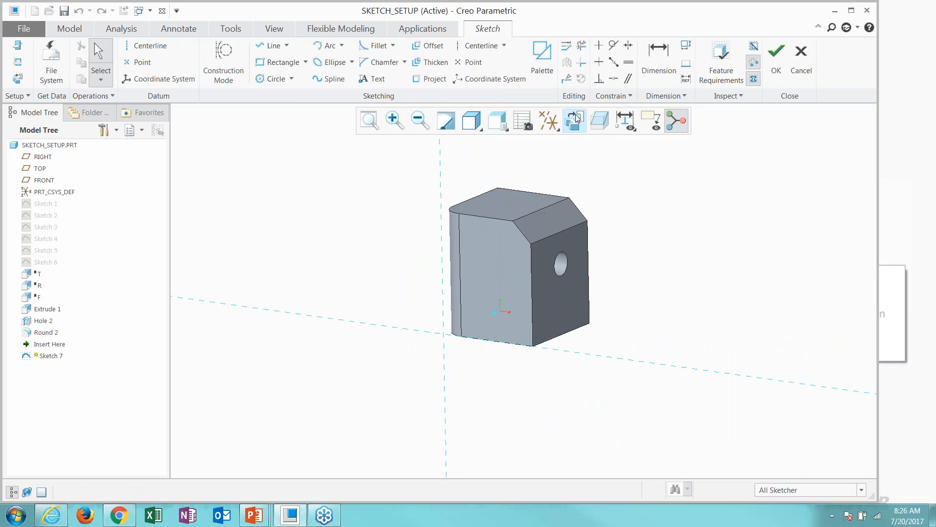
pyautogui.click(575, 117)
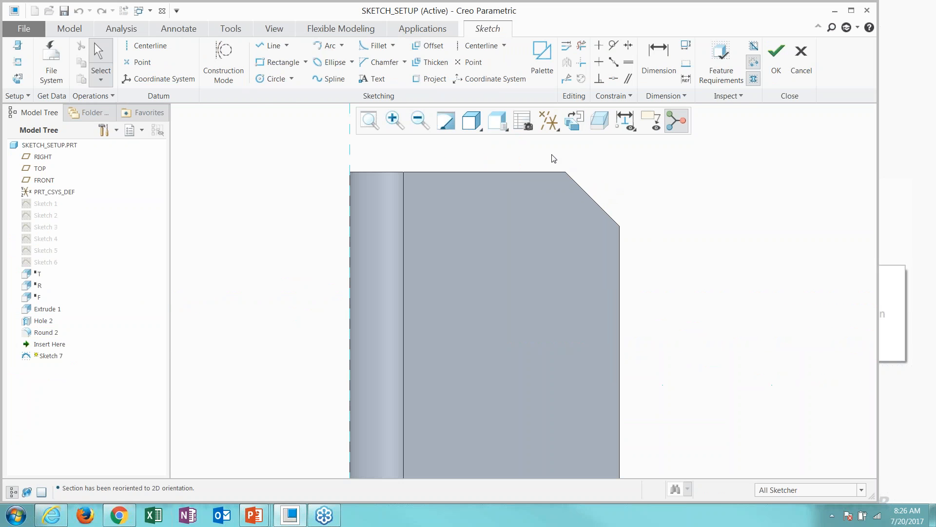
pyautogui.scroll(-2, 493, 317)
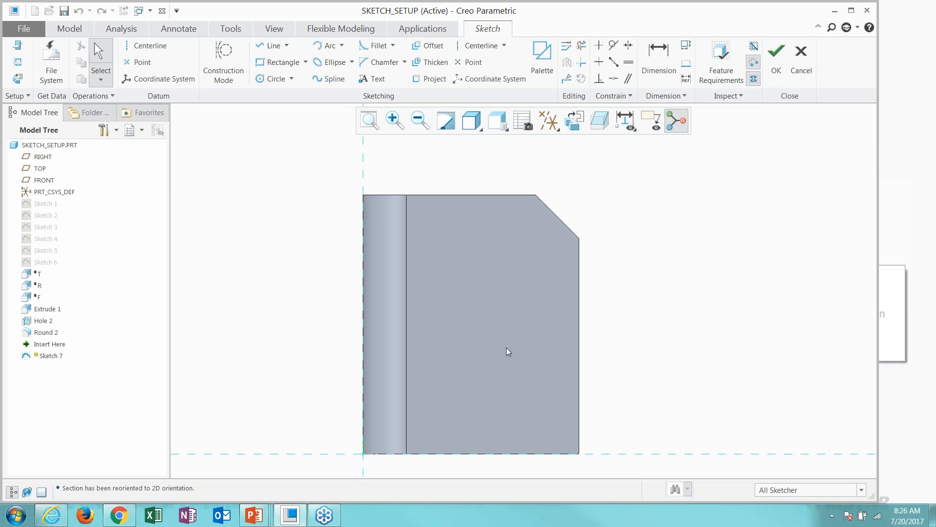
# Review the sketch's references and its plane and orientation setup, leaving both unchanged.
pyautogui.click(17, 62)
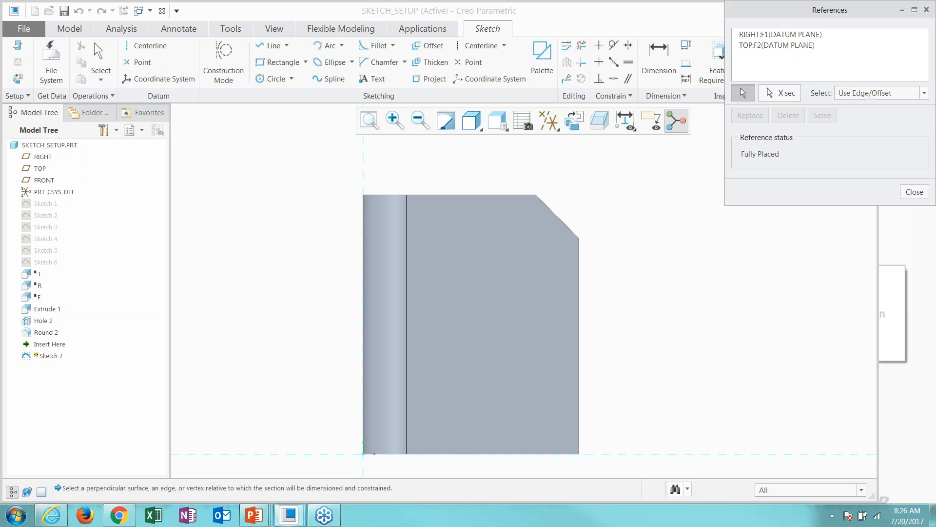
pyautogui.click(915, 192)
pyautogui.click(20, 75)
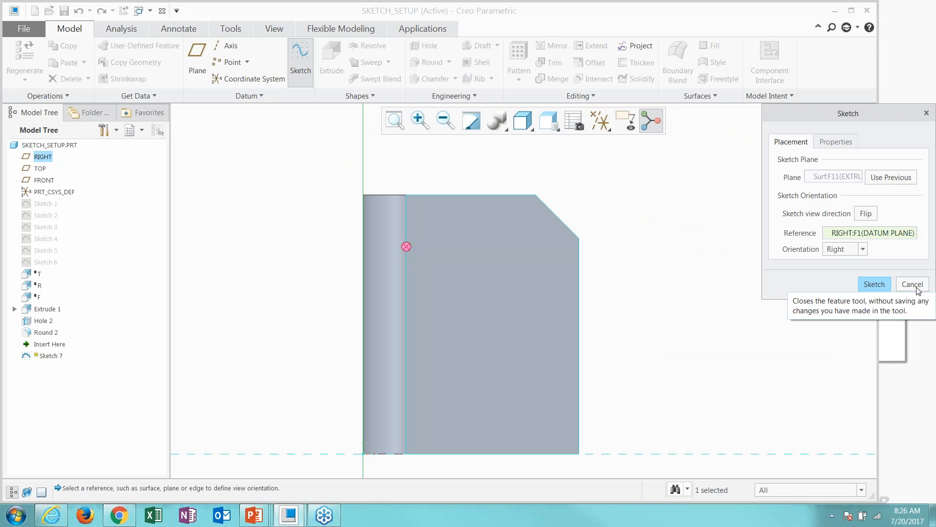
pyautogui.click(813, 353)
# Set the block's chamfer edge as the horizontal reference for the section orientation.
pyautogui.rightClick(633, 238)
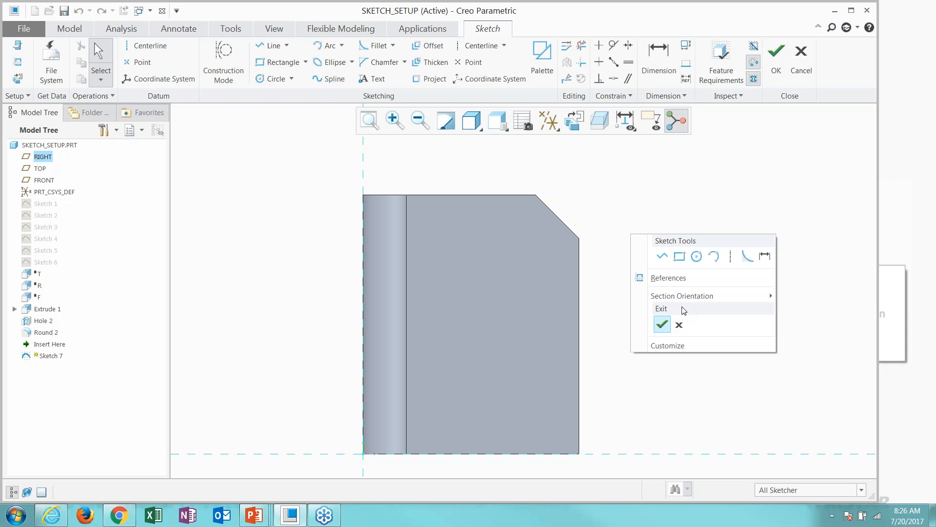
pyautogui.moveTo(681, 300)
pyautogui.click(814, 295)
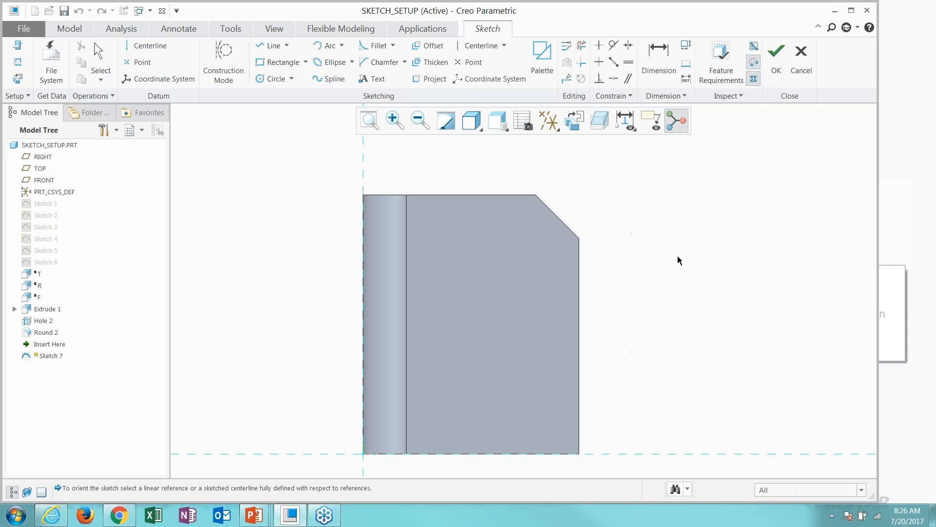
pyautogui.click(561, 216)
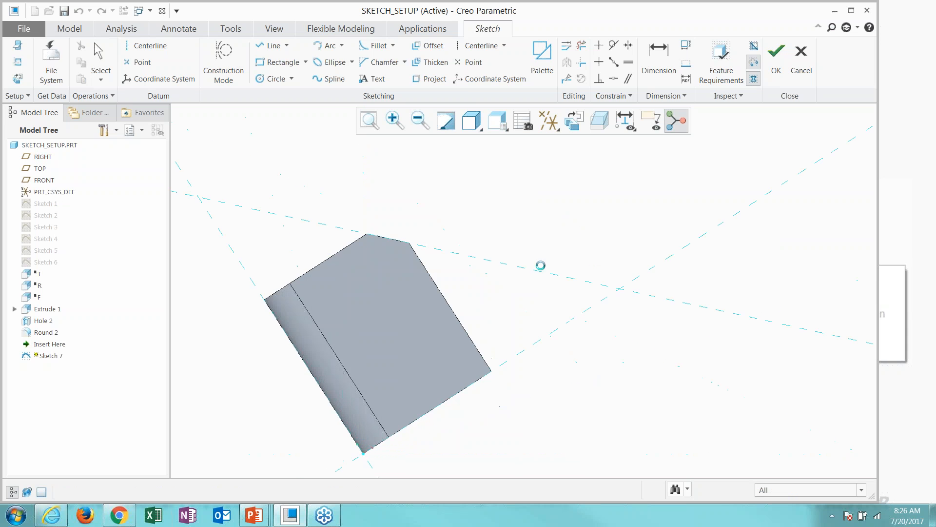
# Sketch a small rectangle on the face just below the chamfer edge, about as wide as that edge.
pyautogui.rightClick(317, 262)
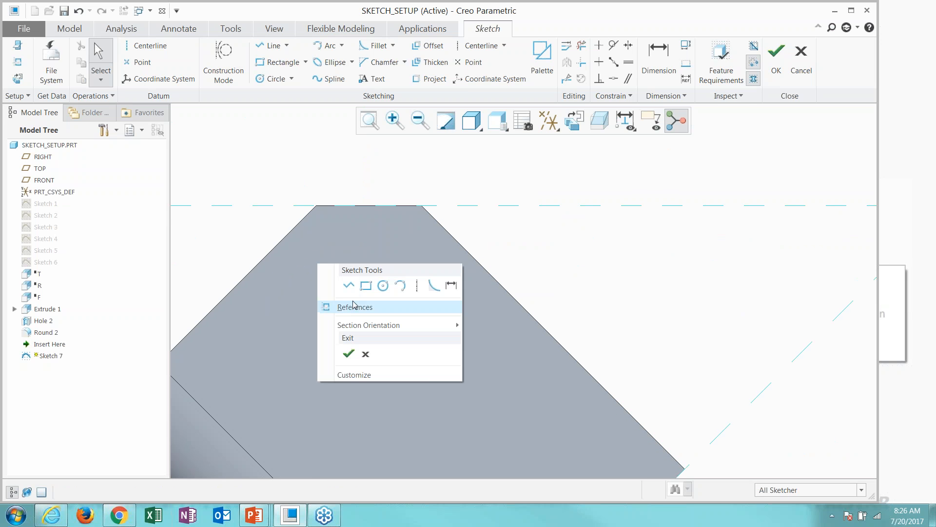
pyautogui.click(357, 285)
pyautogui.click(316, 252)
pyautogui.click(416, 298)
pyautogui.middleClick(389, 269)
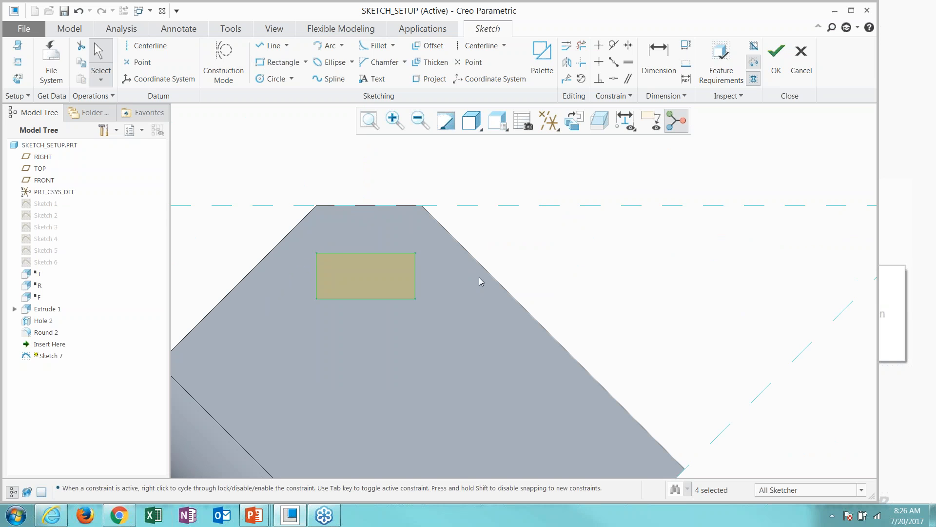
# Clear the rectangle selection and set the block's long side edge adjoining the chamfer as the vertical reference for the section orientation.
pyautogui.scroll(1, 502, 267)
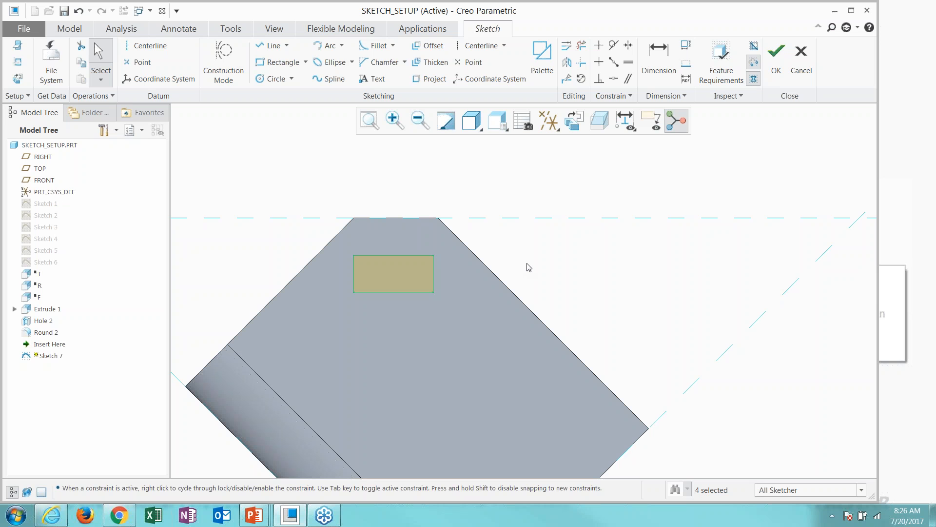
pyautogui.rightClick(528, 267)
pyautogui.moveTo(603, 373)
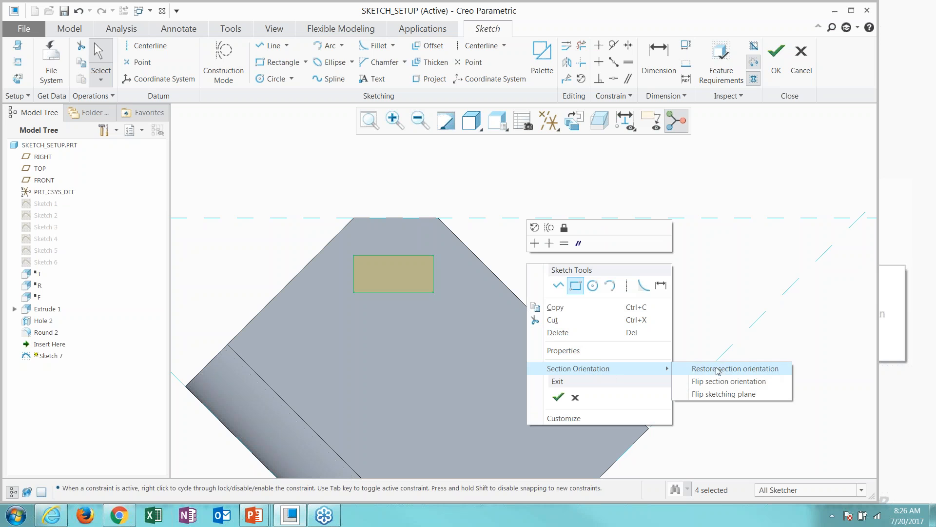
pyautogui.click(707, 319)
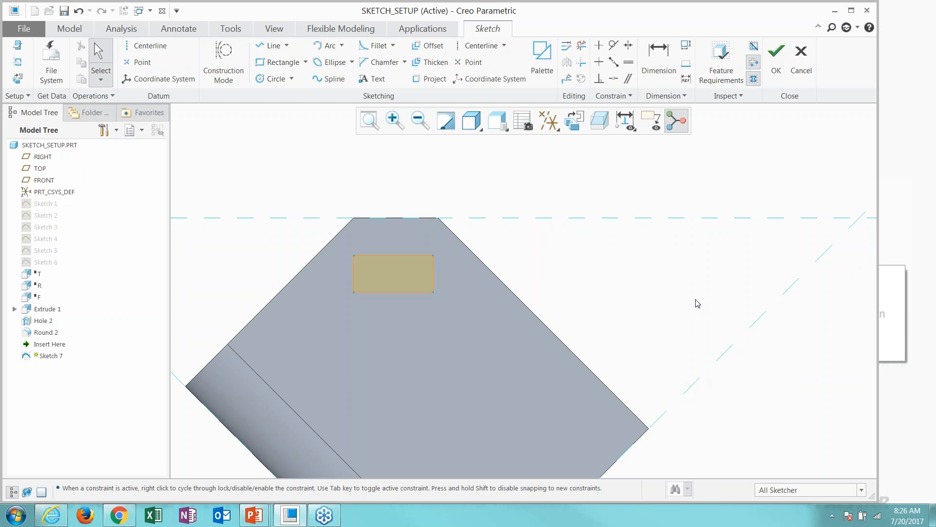
pyautogui.rightClick(649, 279)
pyautogui.moveTo(722, 337)
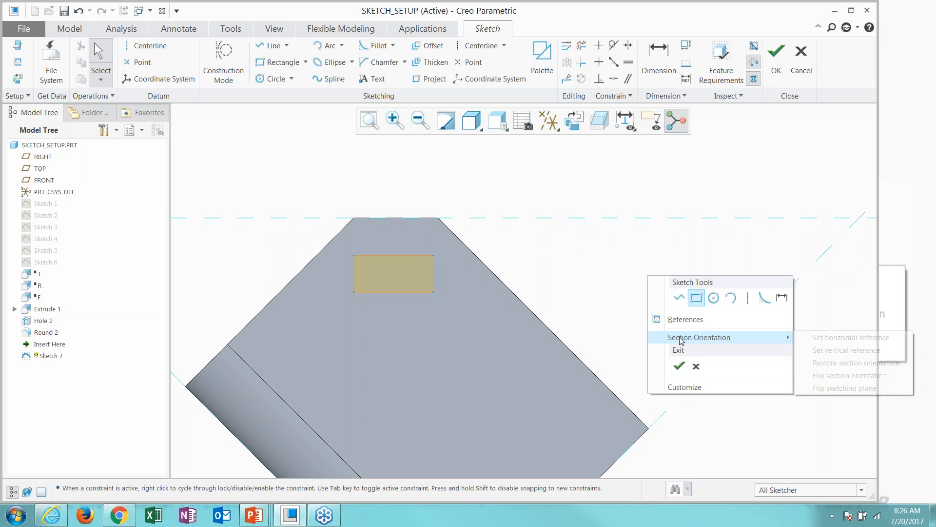
pyautogui.click(853, 351)
pyautogui.click(539, 318)
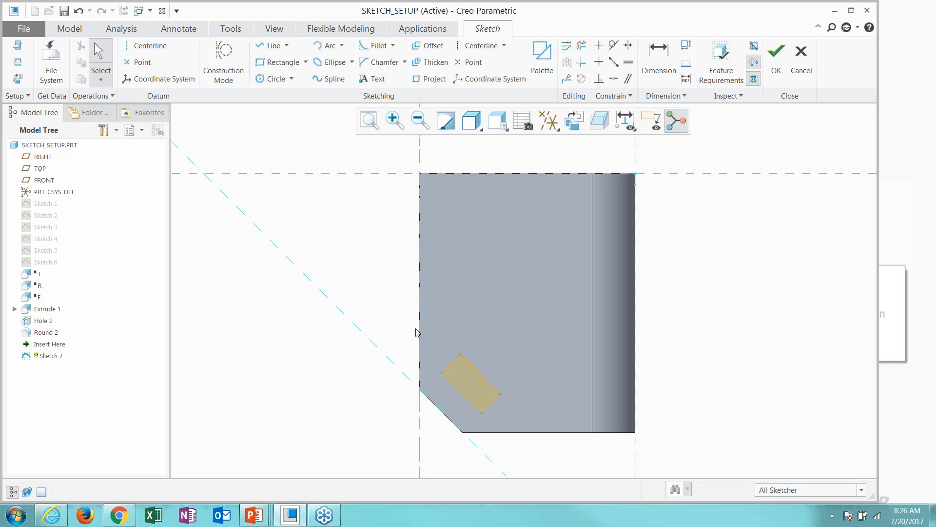
# Flip the section orientation of the sketch on the chamfered block.
pyautogui.rightClick(366, 276)
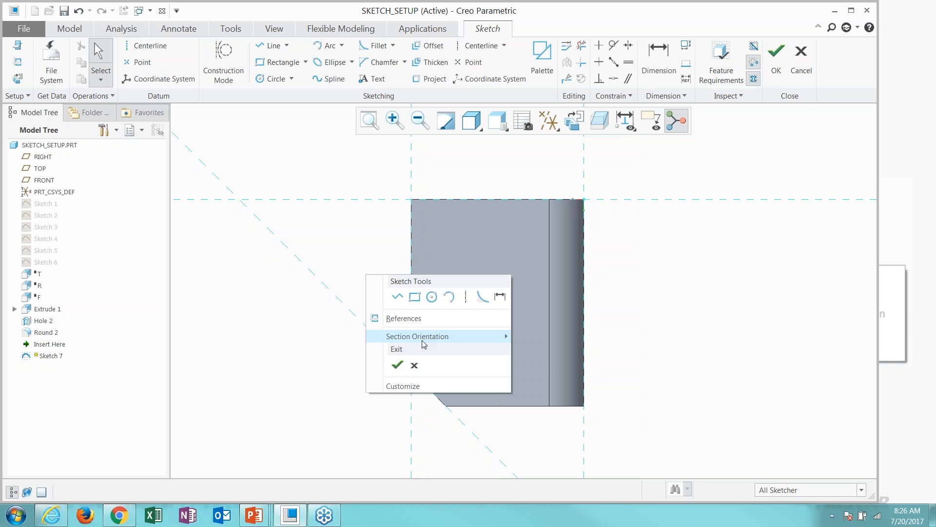
pyautogui.moveTo(422, 338)
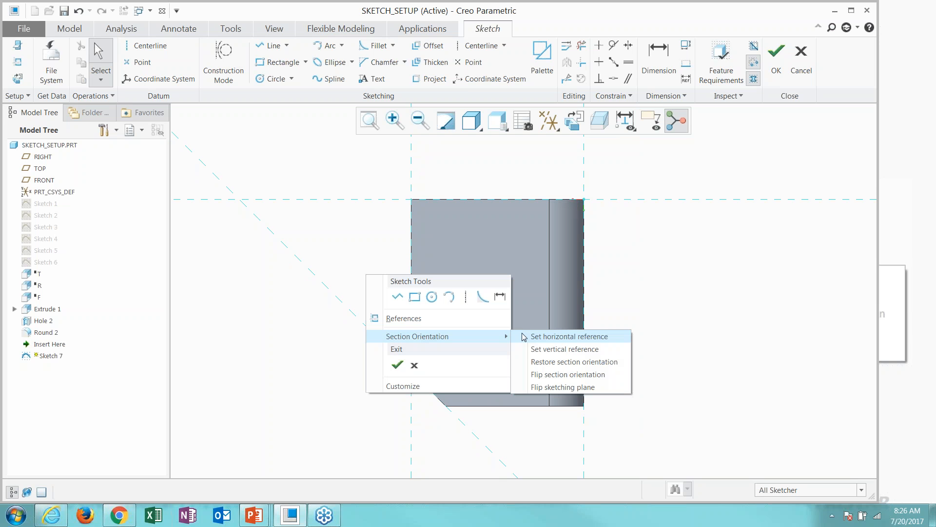
pyautogui.click(551, 376)
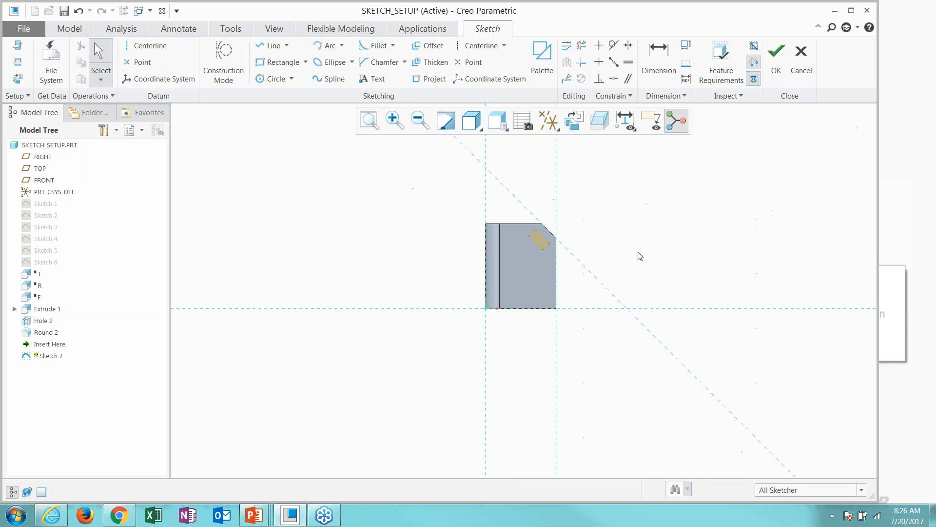
# Flip the sketching plane so the section is viewed from its opposite side.
pyautogui.rightClick(620, 216)
pyautogui.moveTo(698, 274)
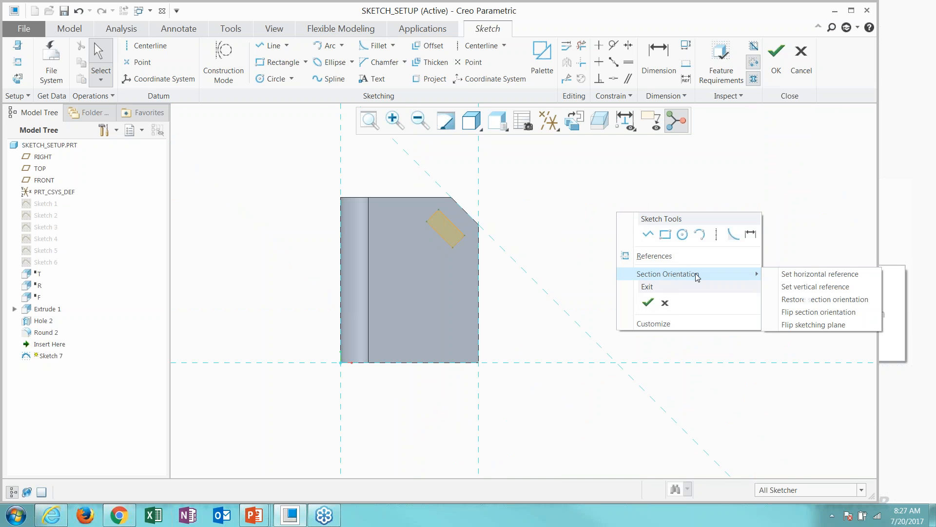
pyautogui.click(785, 325)
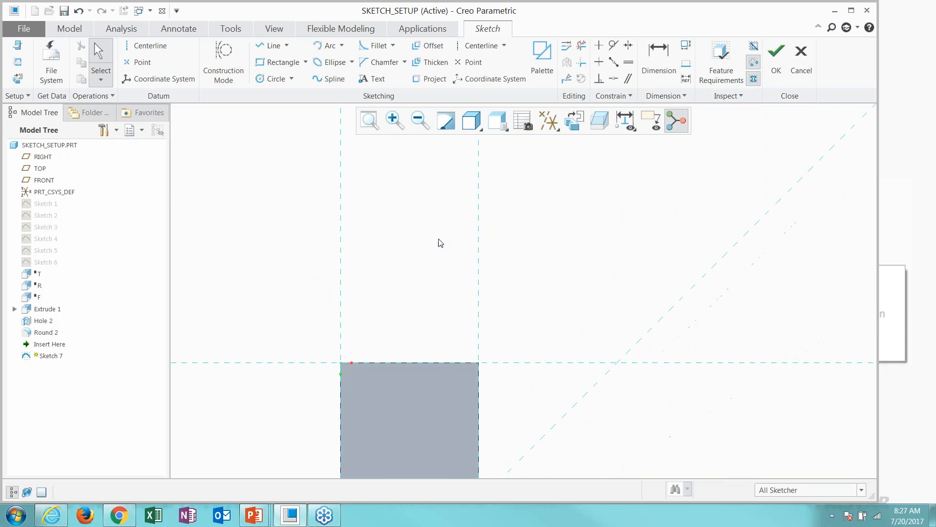
pyautogui.scroll(2, 397, 381)
pyautogui.click(901, 390)
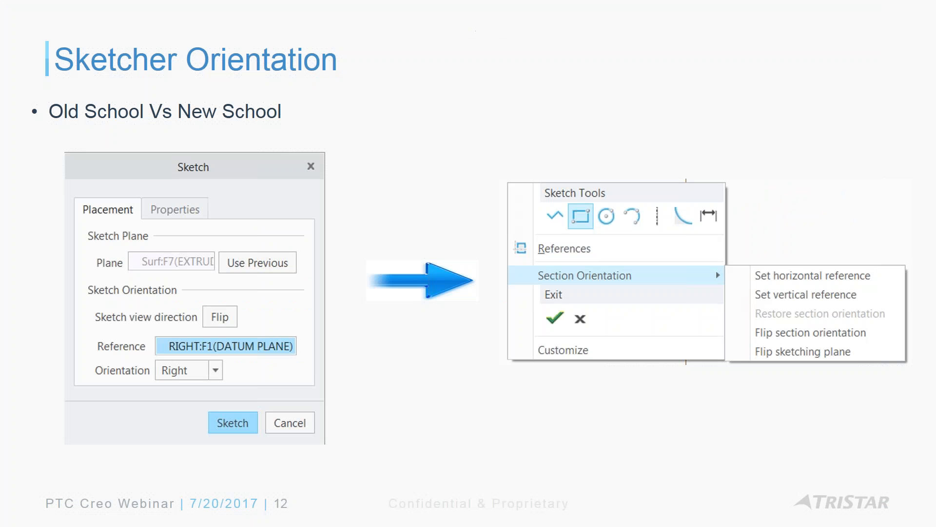
pyautogui.click(544, 416)
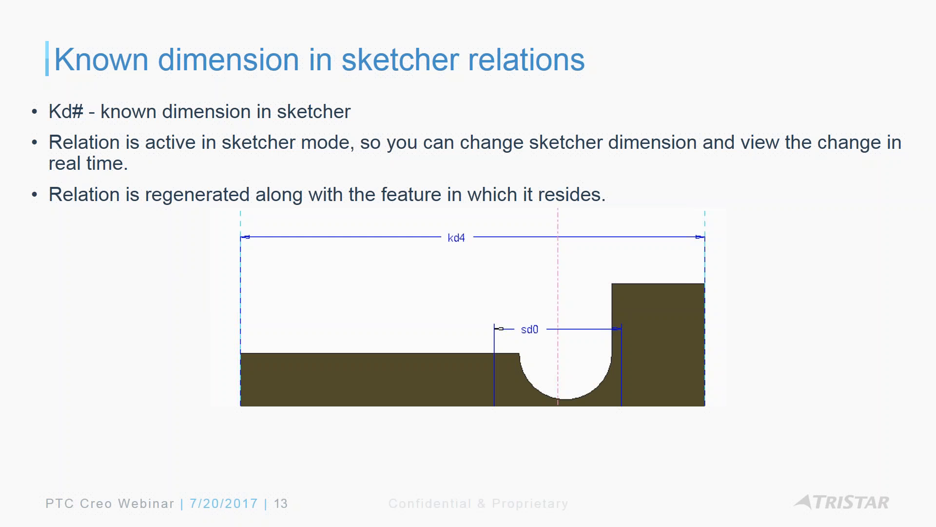
# Switch back to Creo Parametric, quit the sketch without saving its changes and close the SKETCH_SETUP part.
pyautogui.press('super+Tab')
pyautogui.press('super+Tab')
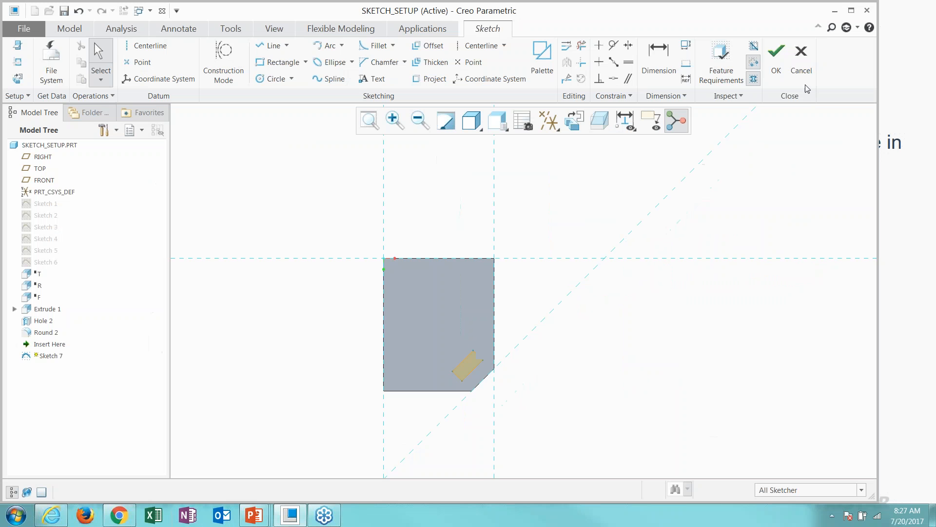
pyautogui.click(801, 56)
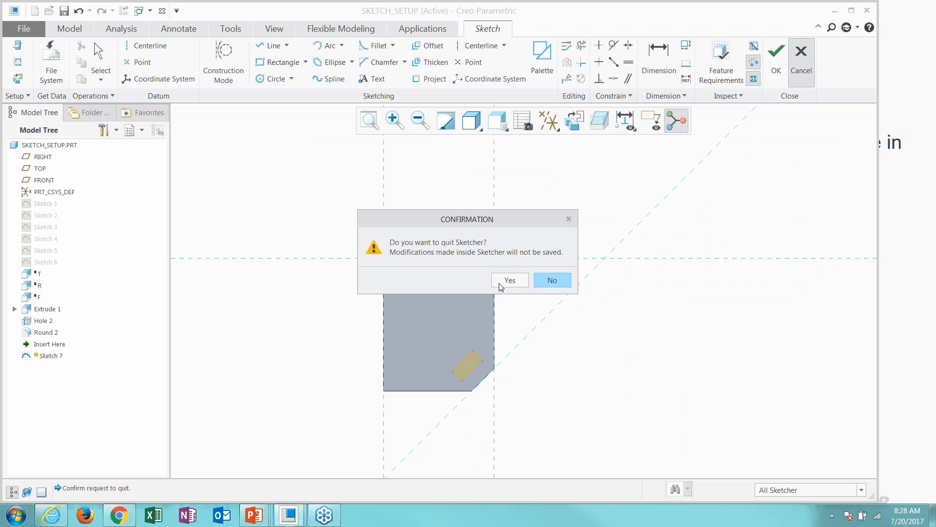
pyautogui.click(508, 278)
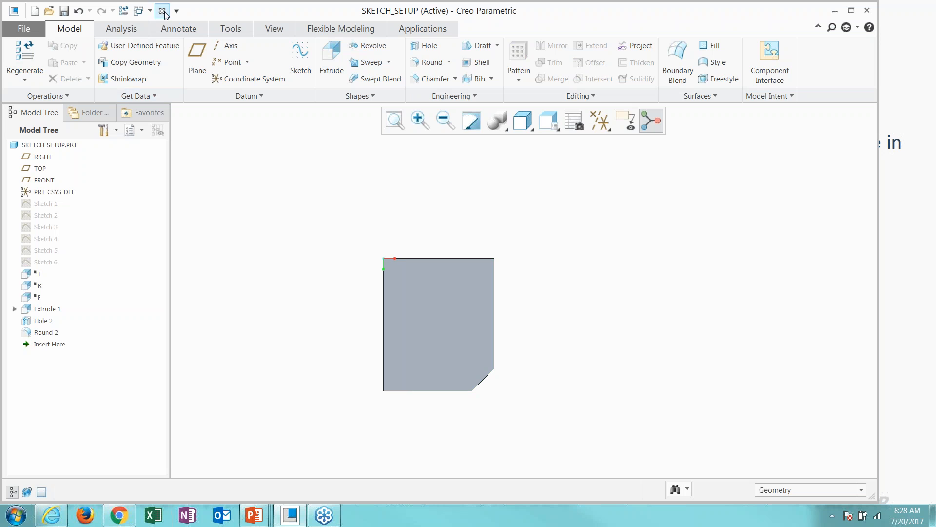
pyautogui.click(162, 11)
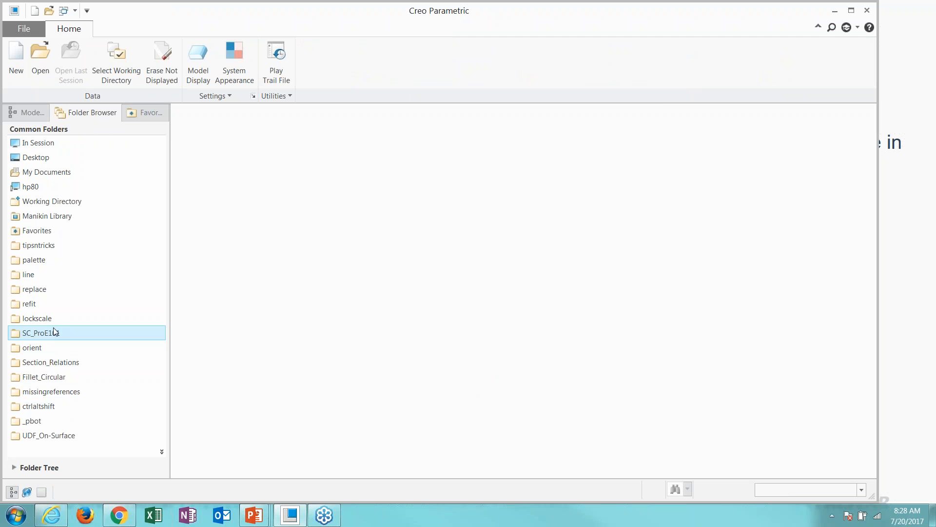
# Open the SECTION_REL part from the Section_Relations folder and start editing the internal sketch of the square cut.
pyautogui.click(79, 364)
pyautogui.doubleClick(204, 177)
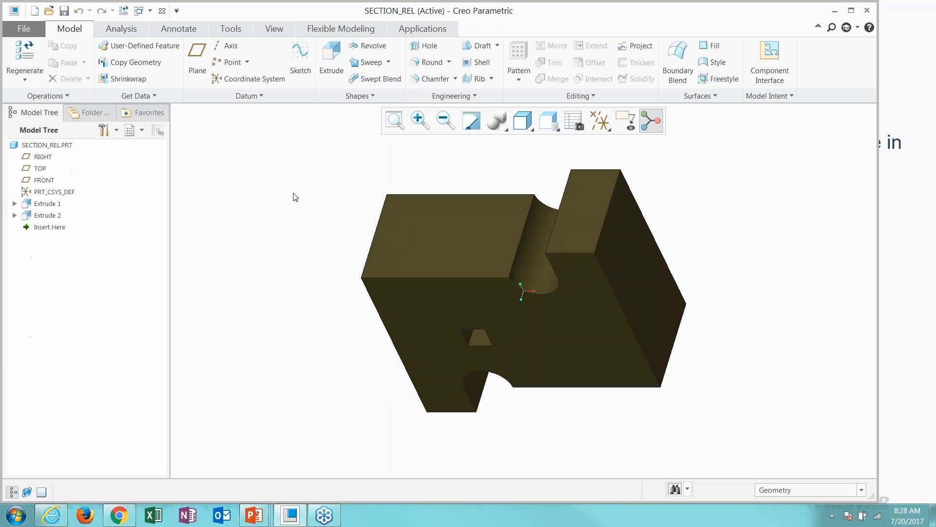
pyautogui.click(483, 339)
pyautogui.click(509, 274)
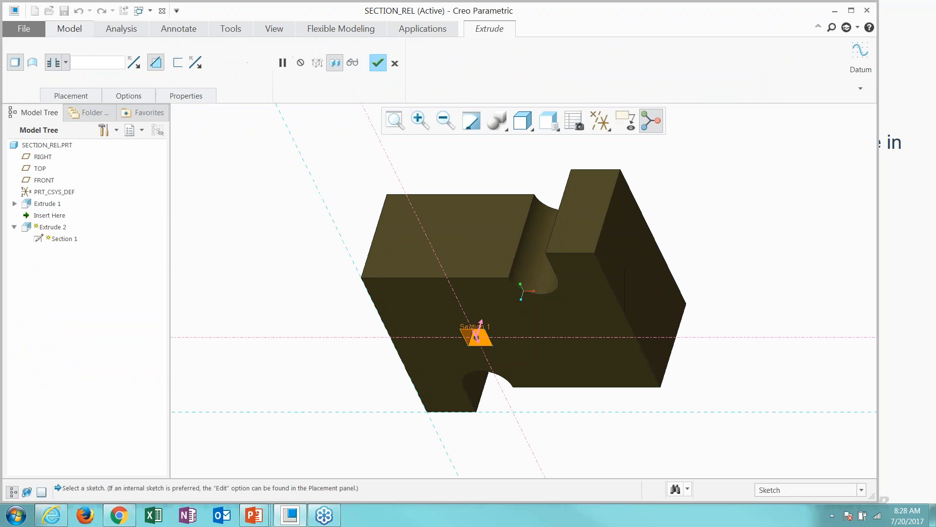
pyautogui.rightClick(260, 265)
pyautogui.click(274, 268)
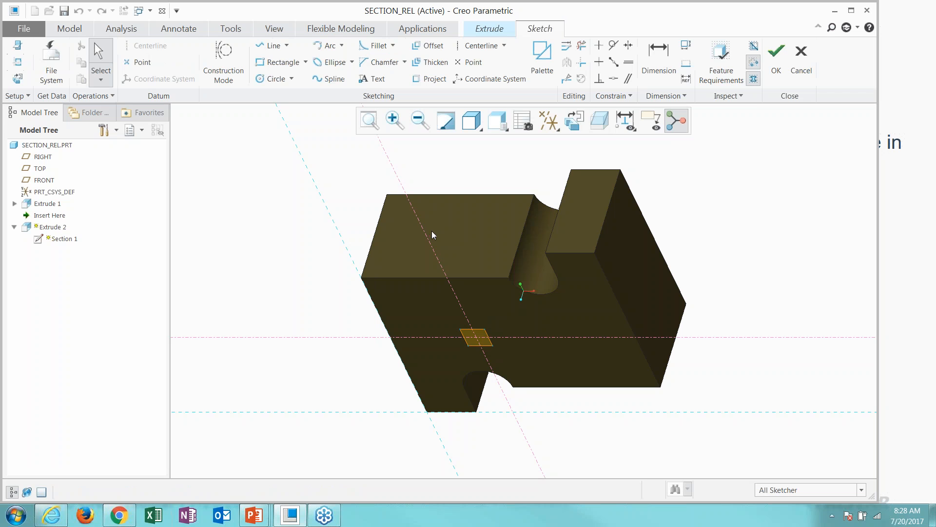
# Display the section dimensions of the square cut's sketch.
pyautogui.click(624, 119)
pyautogui.click(646, 153)
pyautogui.scroll(-2, 566, 254)
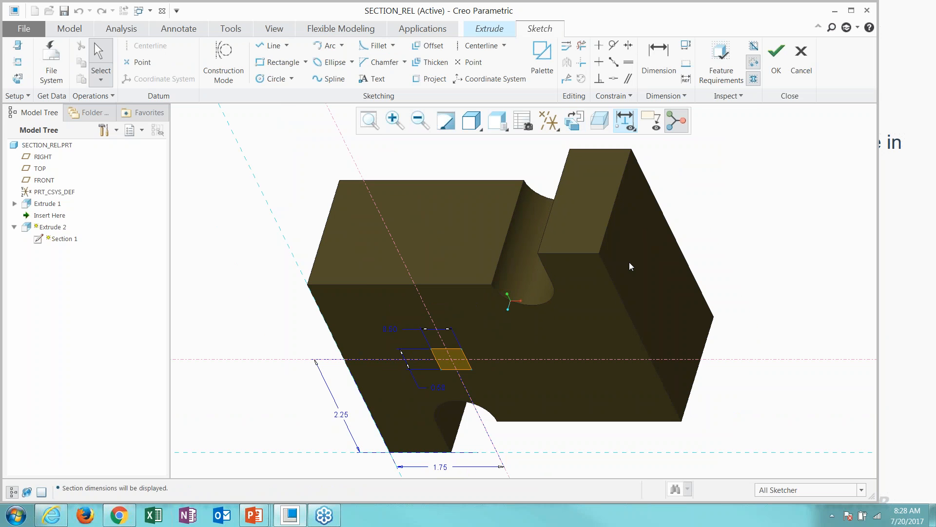
# Orient the section to 2D and dimension the block's overall width between its two outer vertical edges.
pyautogui.rightClick(275, 174)
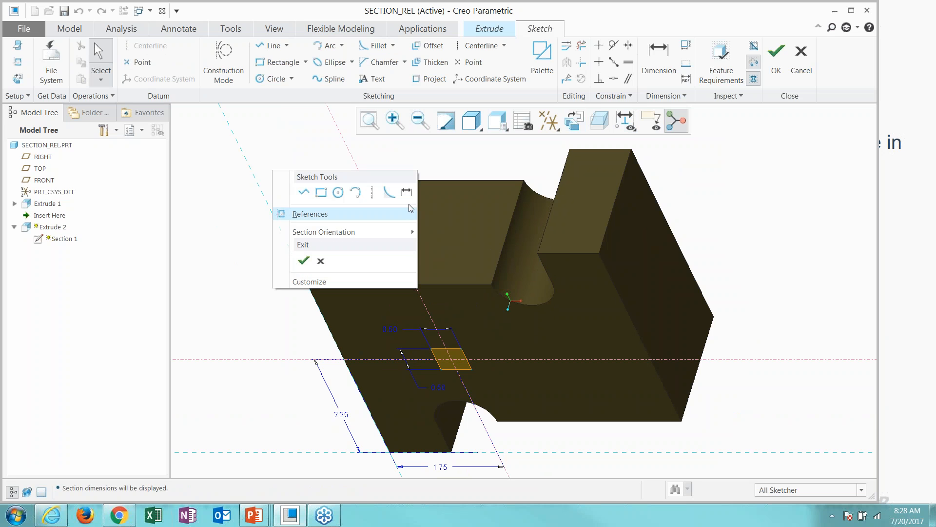
pyautogui.click(417, 194)
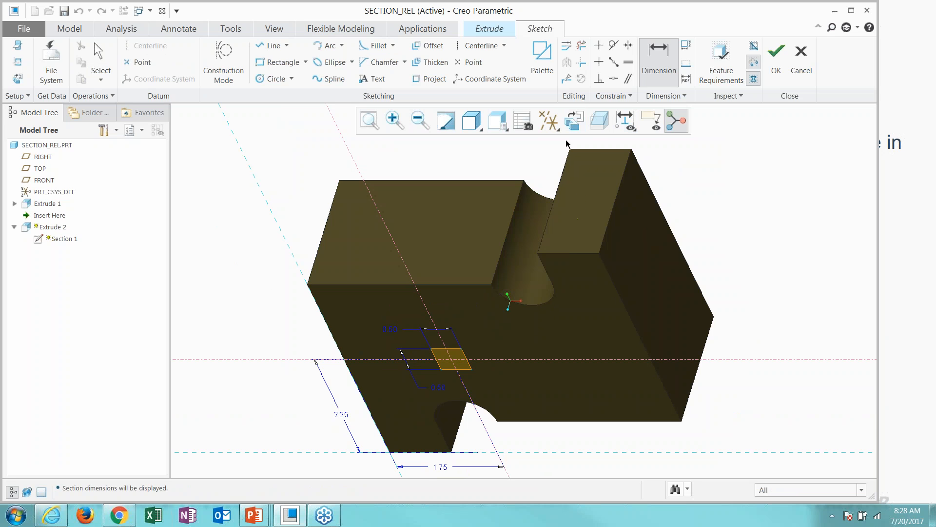
pyautogui.click(574, 121)
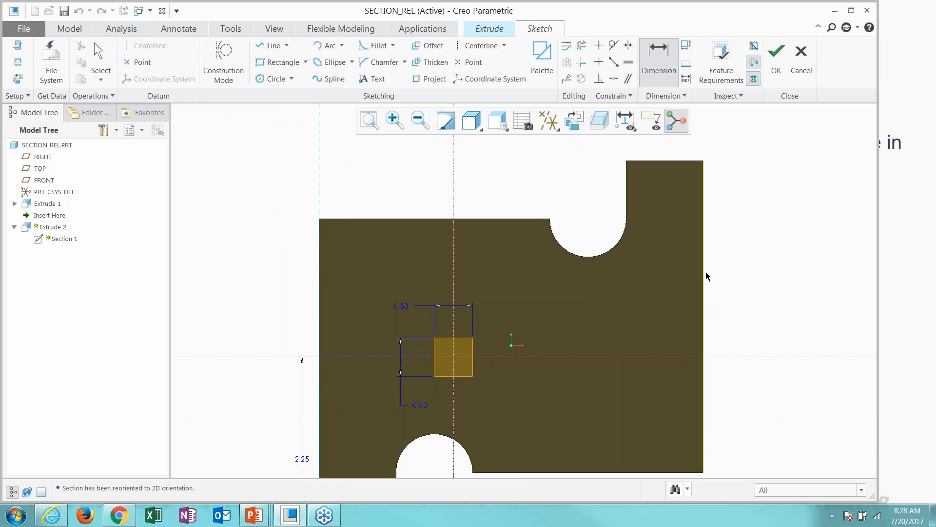
pyautogui.click(320, 305)
pyautogui.middleClick(427, 195)
pyautogui.scroll(2, 431, 215)
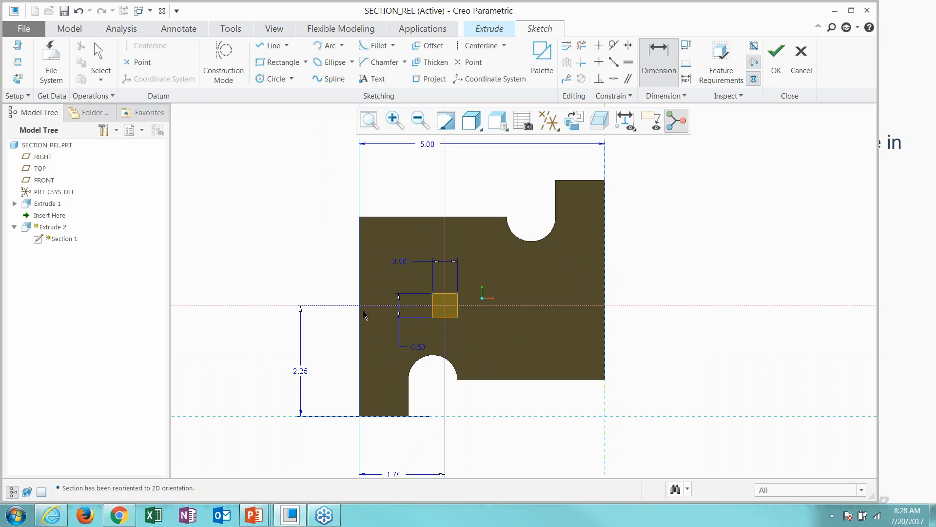
# Switch the section's dimensions from numeric values to their symbolic names.
pyautogui.click(69, 28)
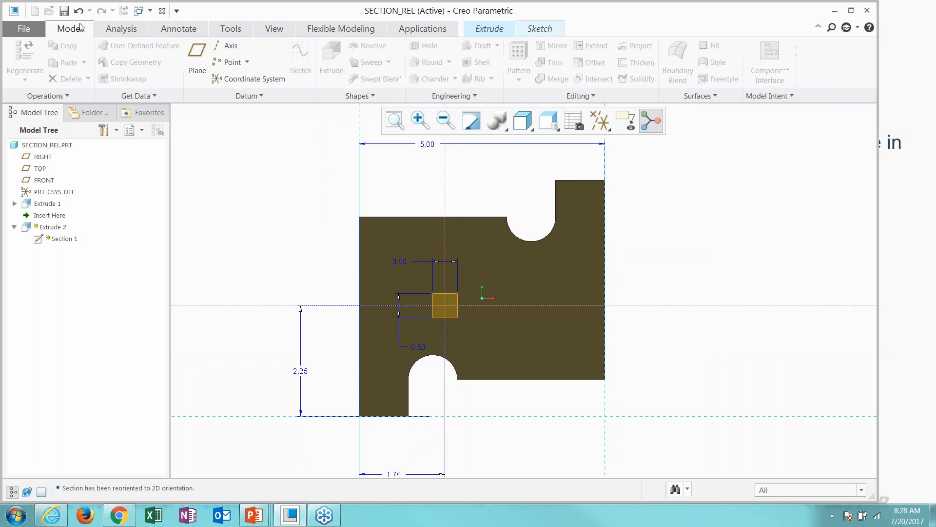
pyautogui.click(776, 91)
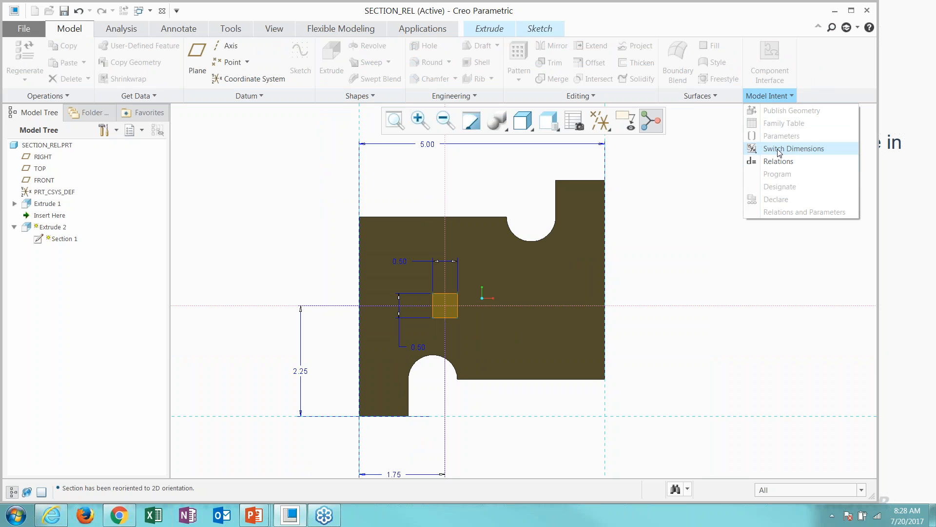
pyautogui.click(775, 160)
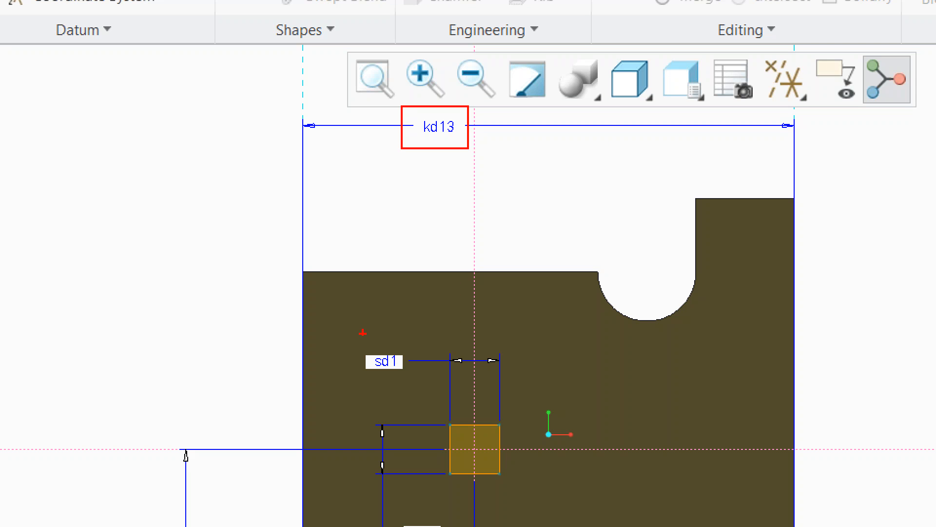
pyautogui.keyDown('ctrl'); pyautogui.moveTo(345, 329); pyautogui.dragTo(416, 378); pyautogui.keyUp('ctrl')
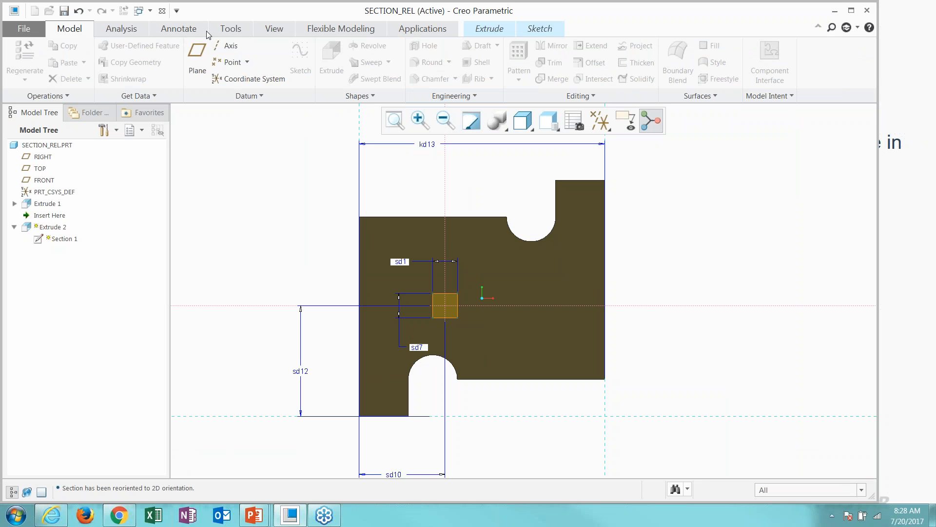
# Open the section's relations and begin a relation for the square's width dimension with "sd1=".
pyautogui.click(230, 28)
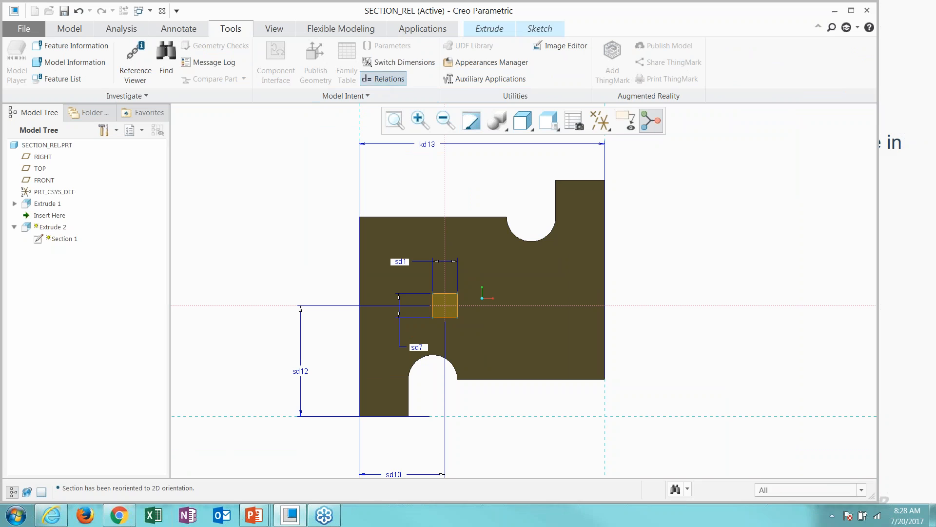
pyautogui.click(383, 78)
pyautogui.click(400, 262)
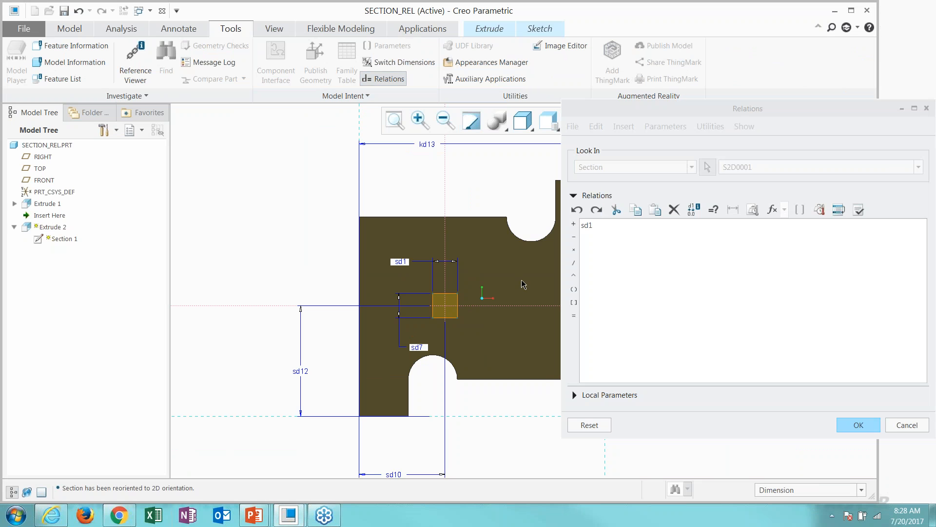
pyautogui.click(574, 315)
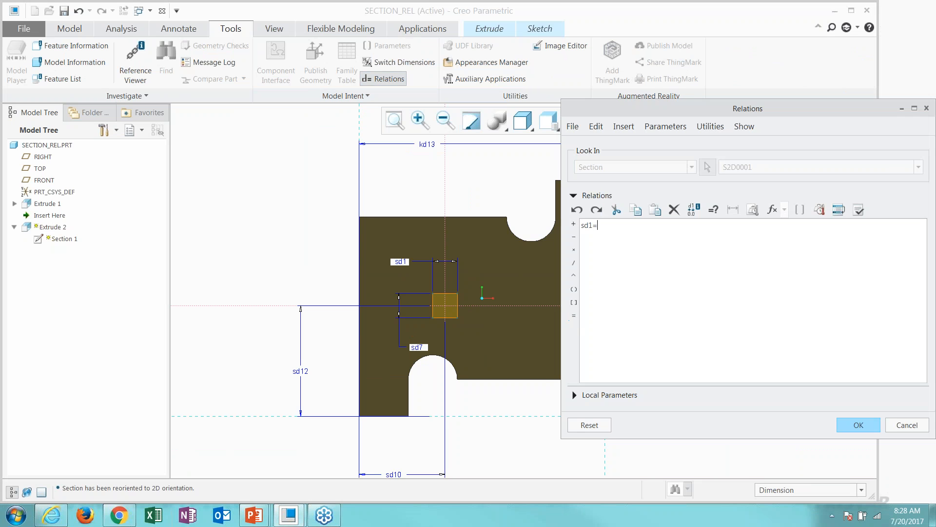
# Complete the section relation as sd1=kd13/5 and accept it.
pyautogui.click(429, 145)
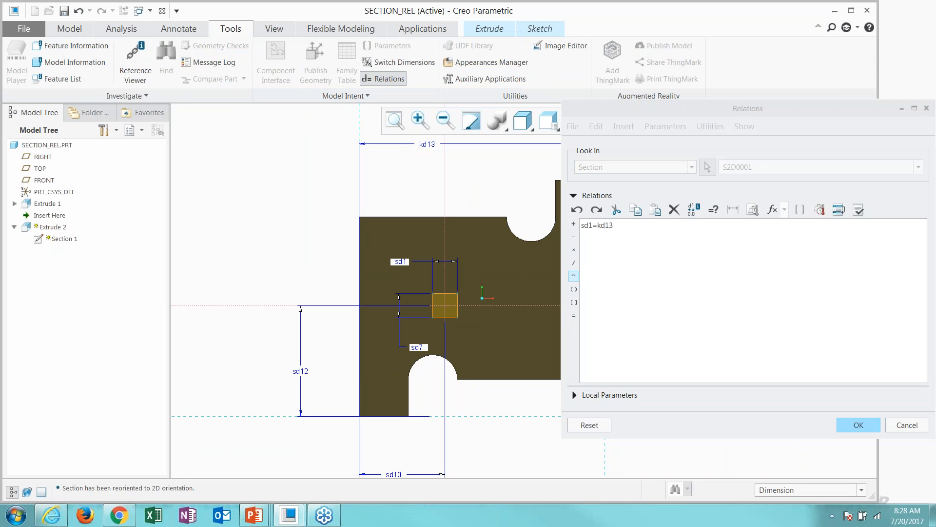
pyautogui.click(573, 263)
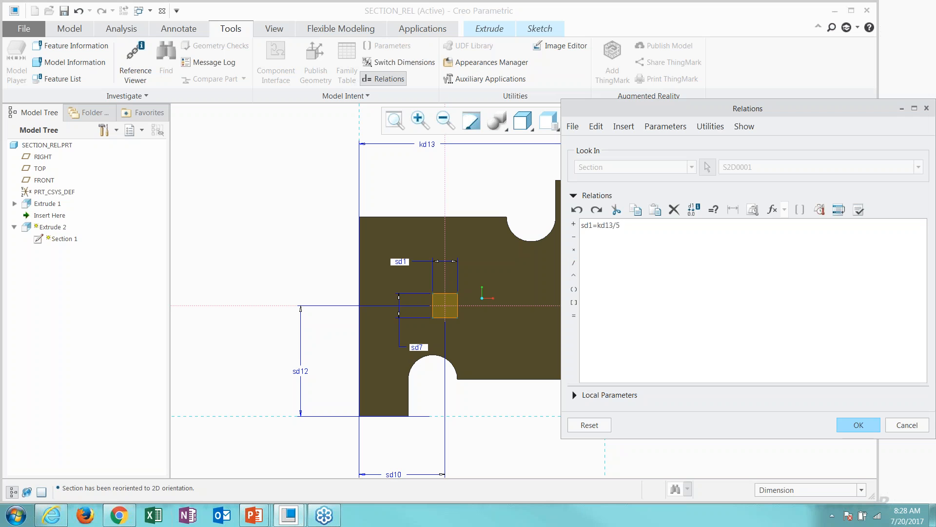
pyautogui.click(854, 422)
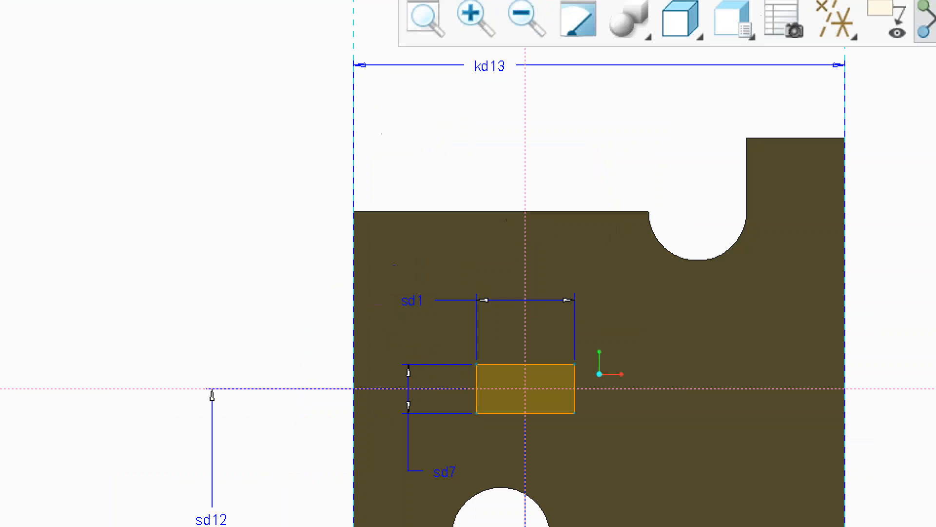
pyautogui.click(388, 58)
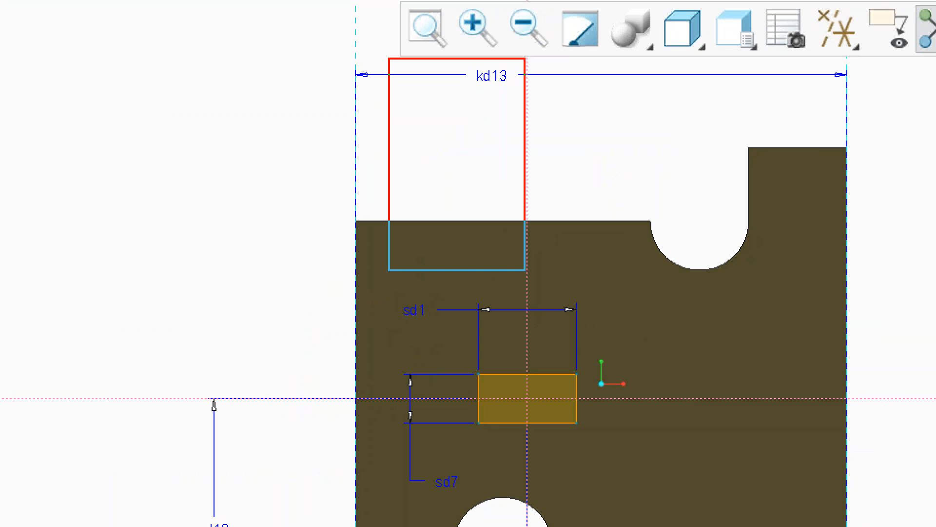
pyautogui.keyDown('ctrl'); pyautogui.moveTo(389, 59); pyautogui.dragTo(513, 346); pyautogui.keyUp('ctrl')
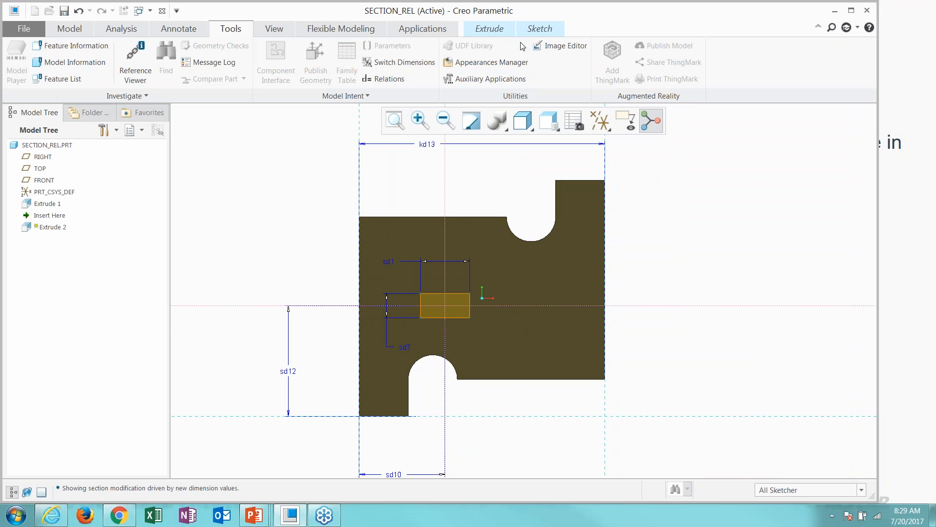
# Finish the section sketch and complete the redefinition of the Extrude 2 rectangular cut.
pyautogui.click(540, 29)
pyautogui.click(776, 53)
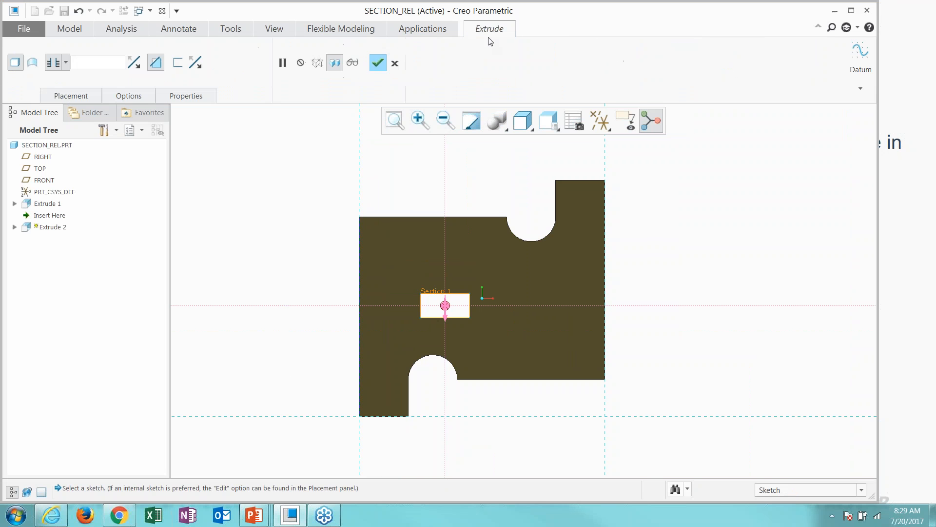
pyautogui.click(374, 65)
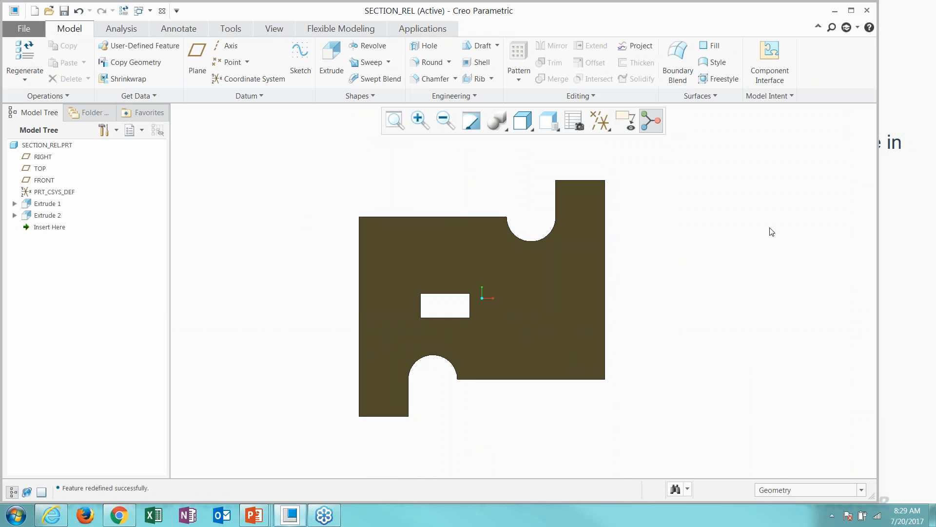
pyautogui.hotkey('alt', 'Tab')
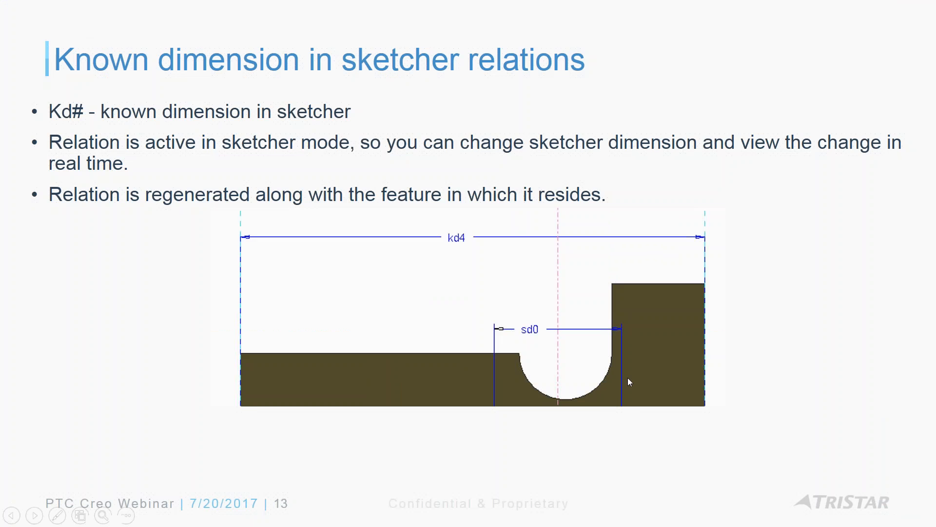
pyautogui.click(651, 364)
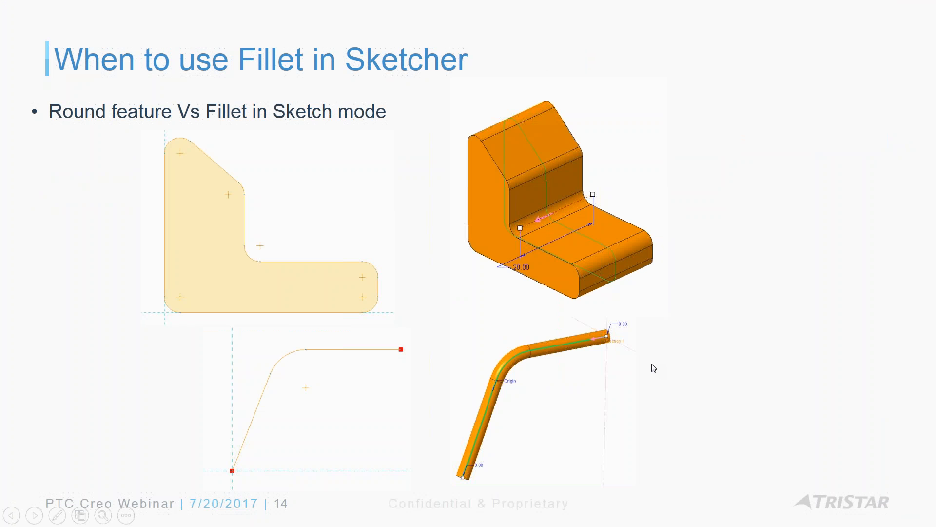
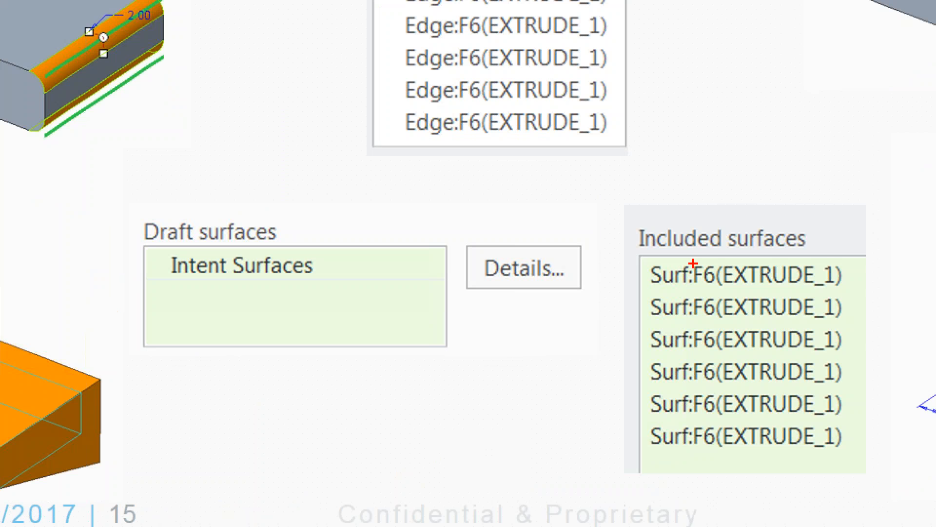
pyautogui.moveTo(566, 373); pyautogui.dragTo(630, 428)
pyautogui.moveTo(628, 374); pyautogui.dragTo(580, 440)
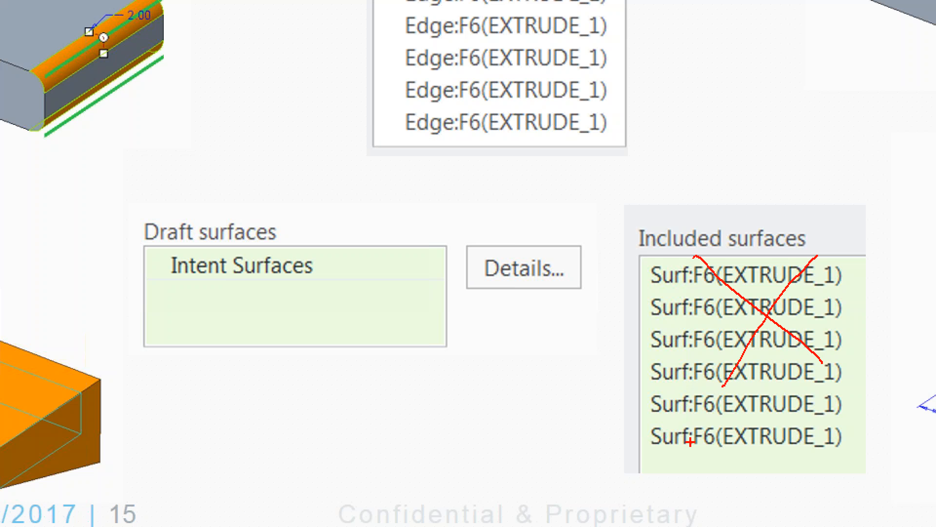
pyautogui.moveTo(472, 22)
pyautogui.mouseDown()
pyautogui.moveTo(521, 79)
pyautogui.moveTo(555, 97)
pyautogui.mouseUp()
pyautogui.moveTo(530, 13); pyautogui.dragTo(453, 110)
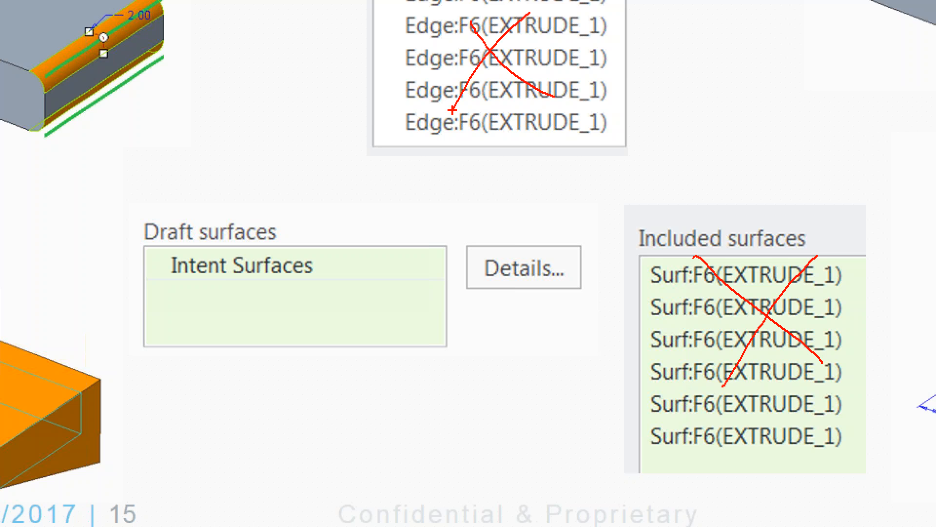
pyautogui.press('Escape')
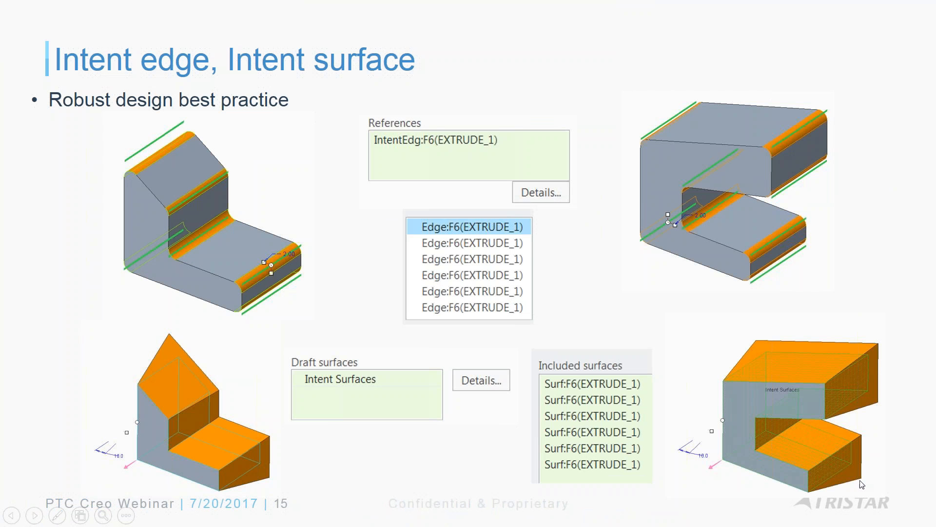
# Switch back to Creo Parametric, close the SECTION_REL part and erase all objects not displayed from the session.
pyautogui.hotkey('ctrl', '1')
pyautogui.click(714, 441)
pyautogui.press('super+Tab')
pyautogui.press('super+Tab')
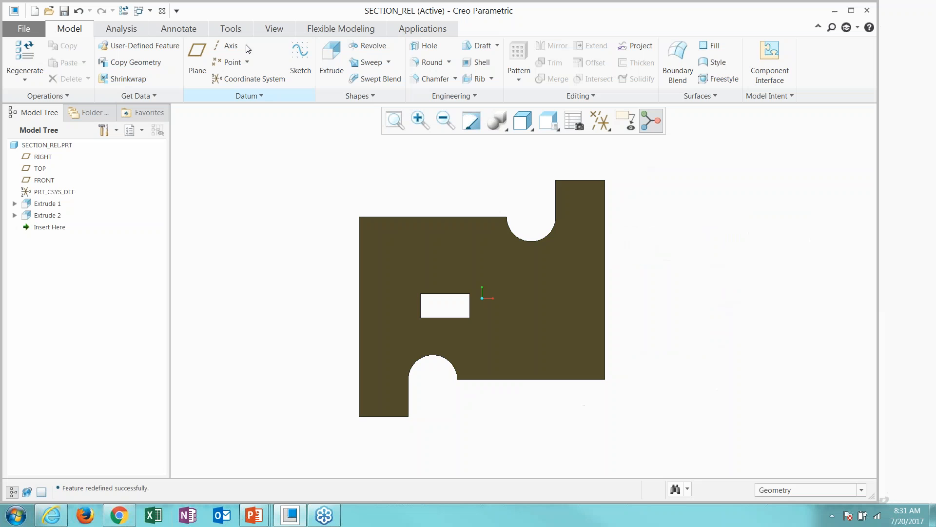
pyautogui.click(162, 10)
pyautogui.click(174, 75)
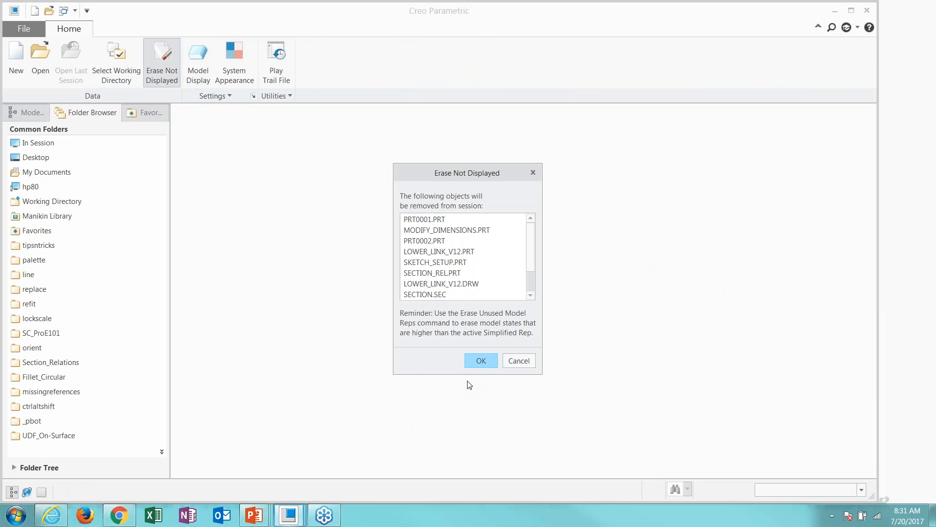
pyautogui.click(481, 361)
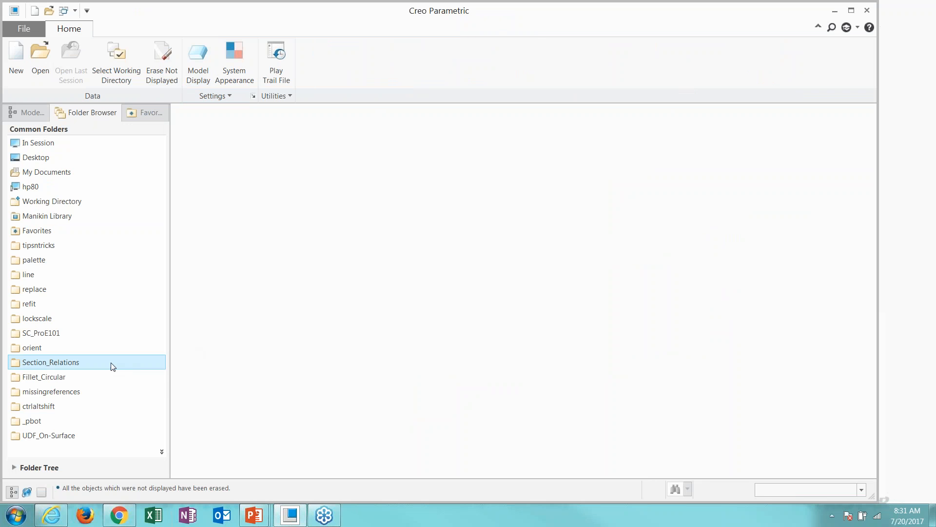
# Open the part sketch_fillets.prt from the Fillet_Circular folder.
pyautogui.click(77, 383)
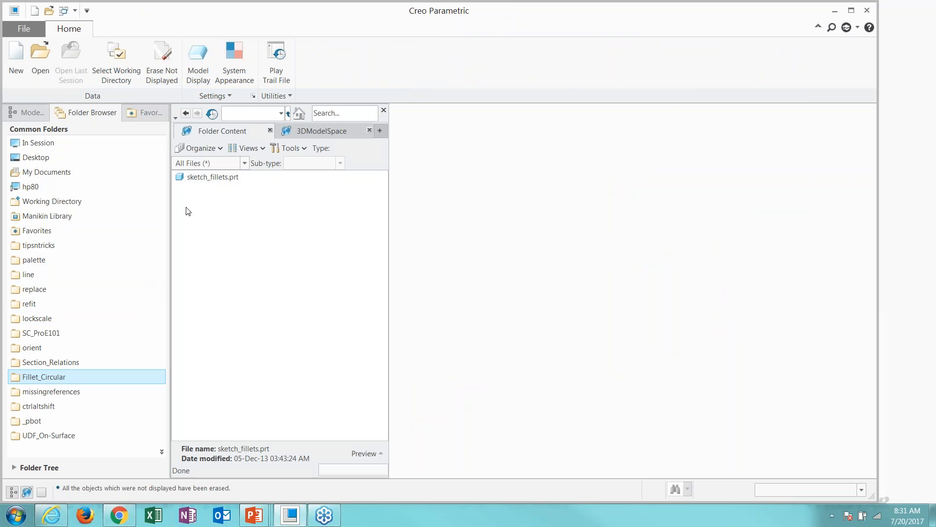
pyautogui.doubleClick(213, 177)
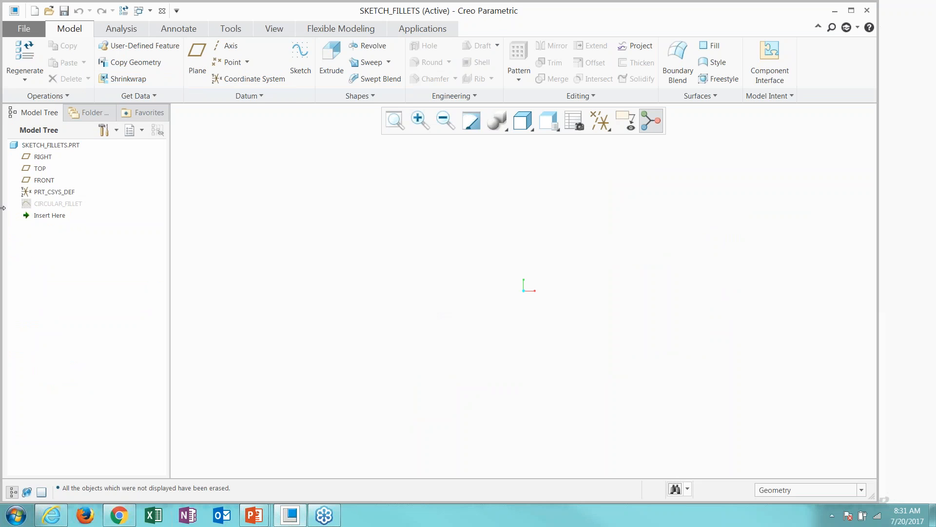
# Edit the definition of the CIRCULAR_FILLET sketch and turn off the display of its dimensions.
pyautogui.click(36, 203)
pyautogui.click(57, 135)
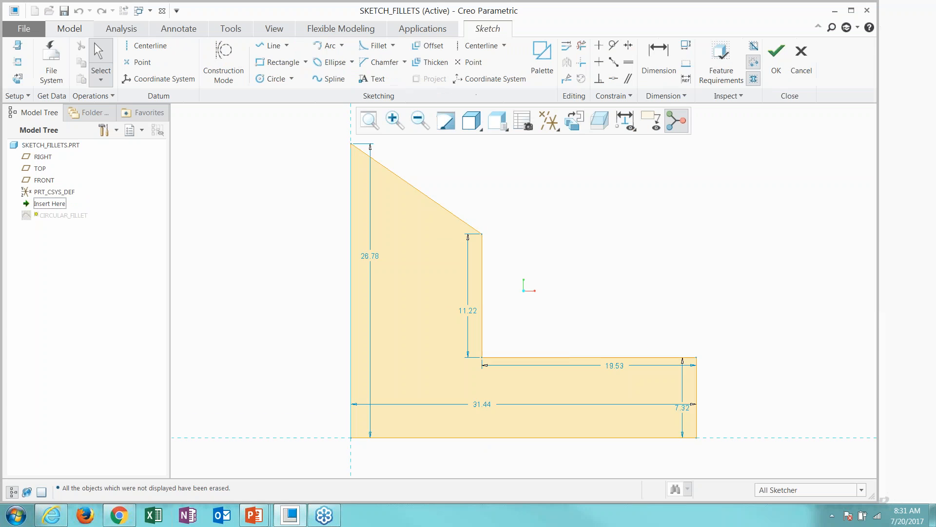
pyautogui.click(626, 121)
pyautogui.click(635, 153)
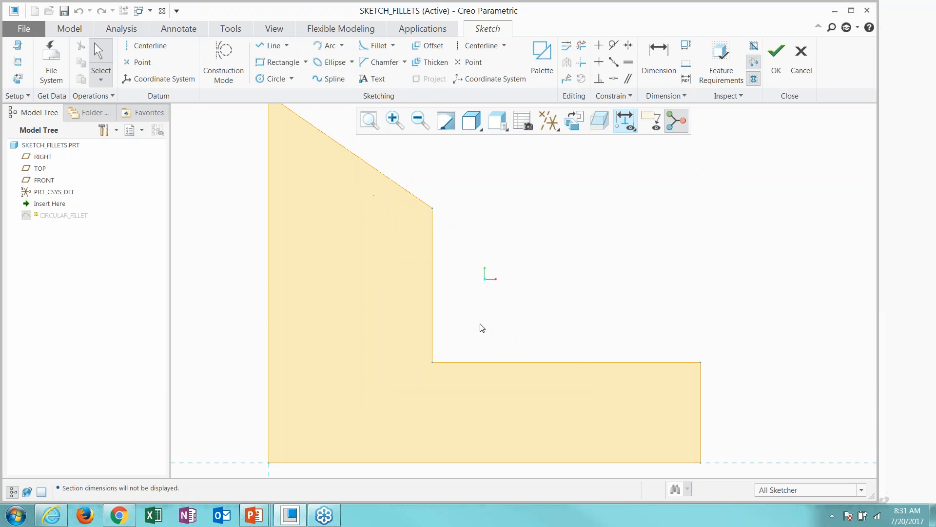
# Add circular fillets to the L-profile's inner corner and to both corners at the free end of its horizontal leg.
pyautogui.rightClick(467, 313)
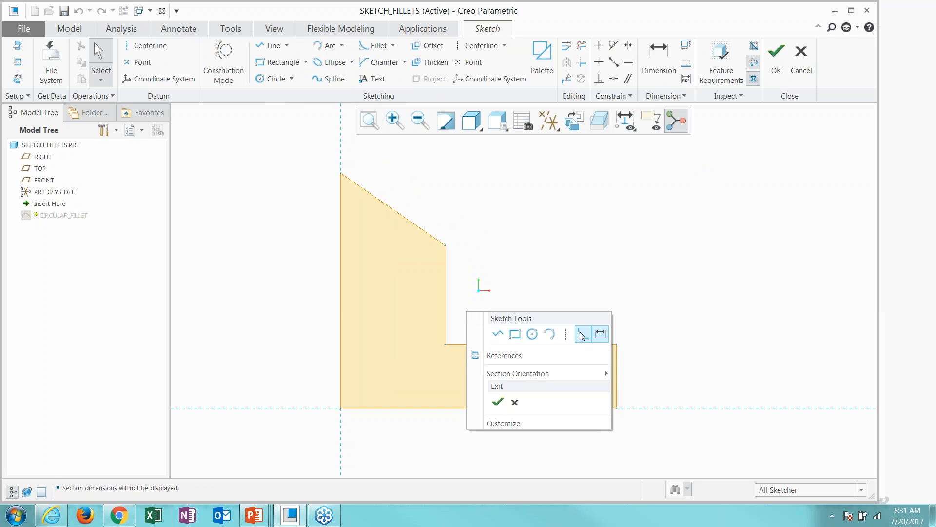
pyautogui.click(583, 334)
pyautogui.click(445, 322)
pyautogui.click(471, 345)
pyautogui.click(595, 345)
pyautogui.click(615, 391)
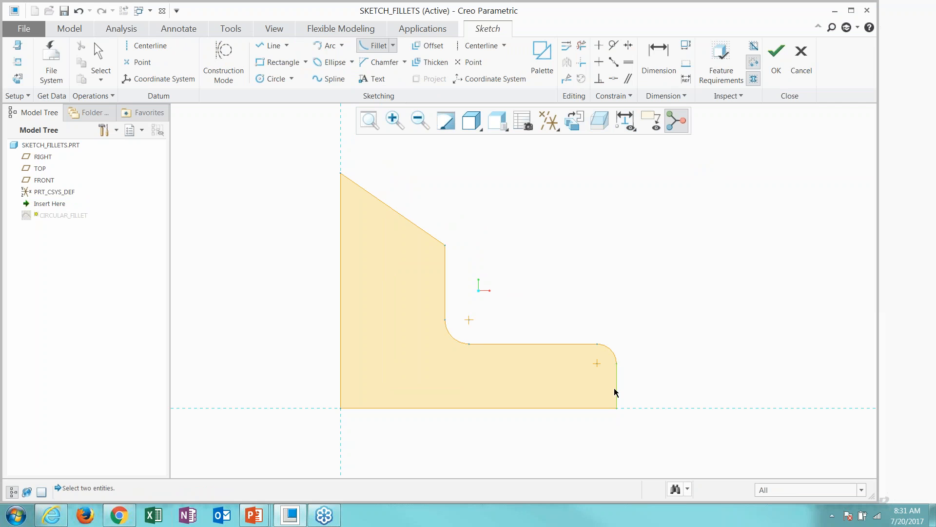
pyautogui.click(615, 399)
pyautogui.click(599, 409)
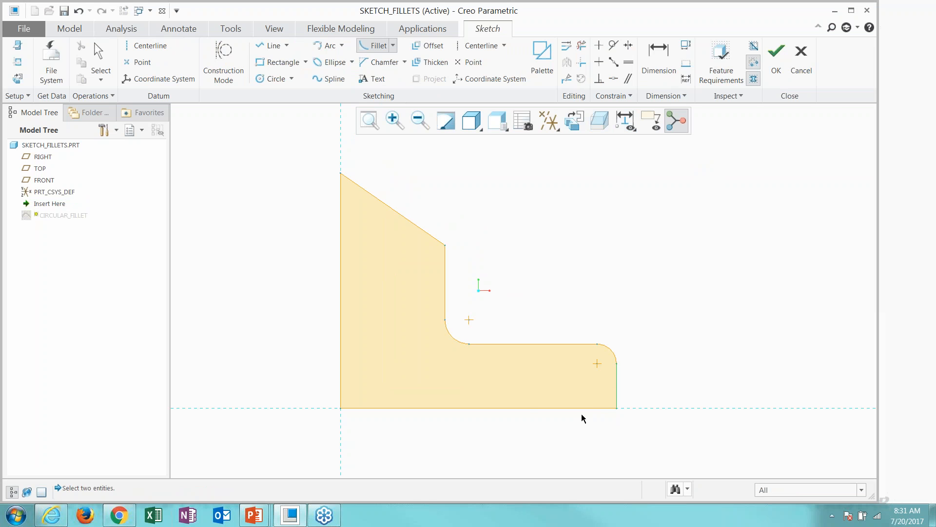
# Fillet the profile's lower-left corner, its top peak and the corner where the slanted edge meets the short vertical edge.
pyautogui.click(360, 408)
pyautogui.click(341, 389)
pyautogui.click(341, 219)
pyautogui.click(363, 188)
pyautogui.click(431, 237)
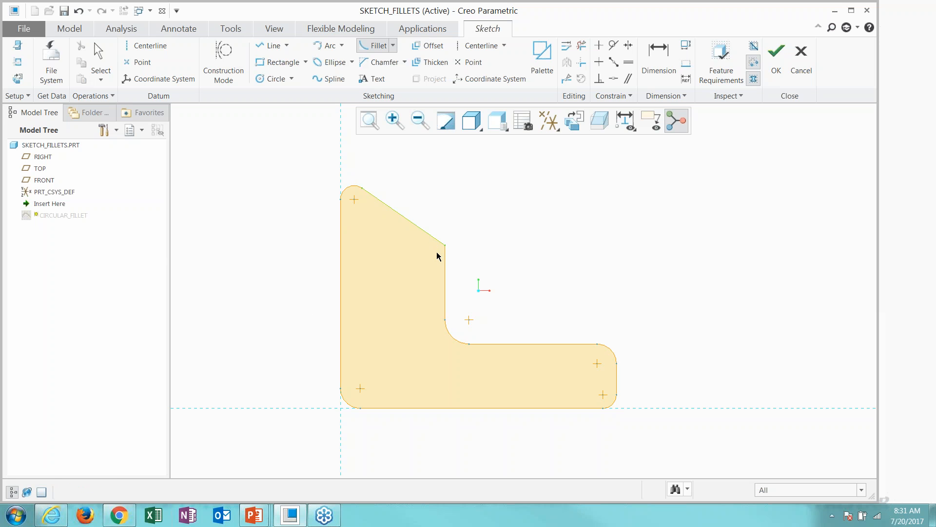
pyautogui.click(446, 266)
# Apply an Equal constraint to all six fillet arcs of the profile.
pyautogui.rightClick(530, 249)
pyautogui.click(480, 206)
pyautogui.middleClick(480, 203)
pyautogui.rightClick(486, 206)
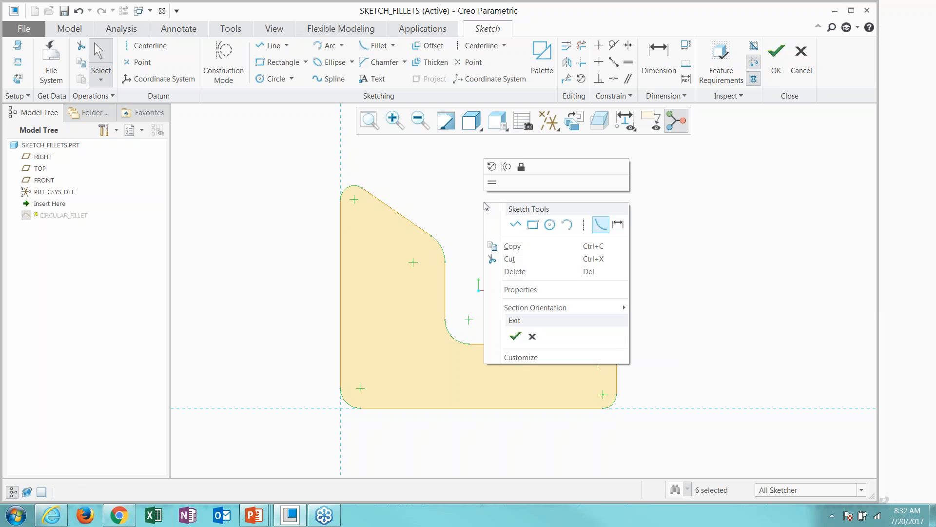
pyautogui.click(492, 183)
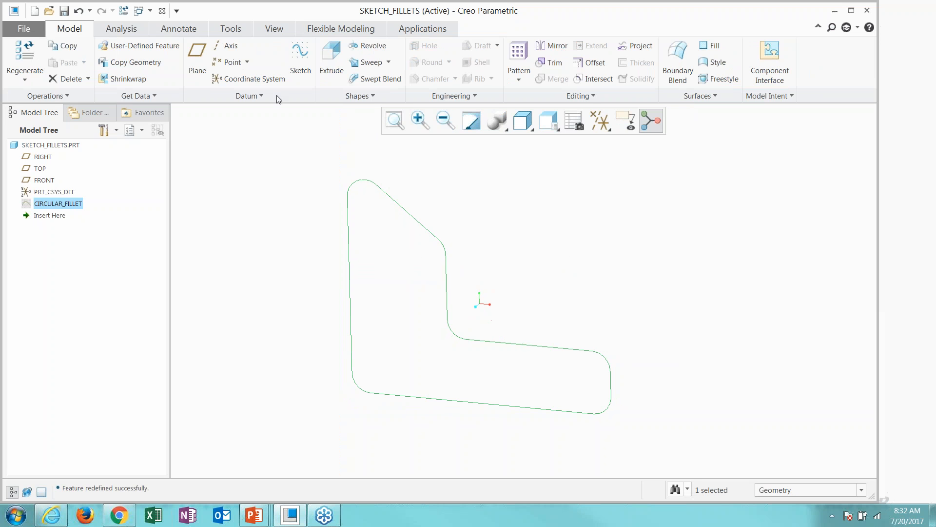
# Extrude the filleted CIRCULAR_FILLET sketch symmetrically about its plane, widening the solid freehand, and complete the feature.
pyautogui.click(330, 61)
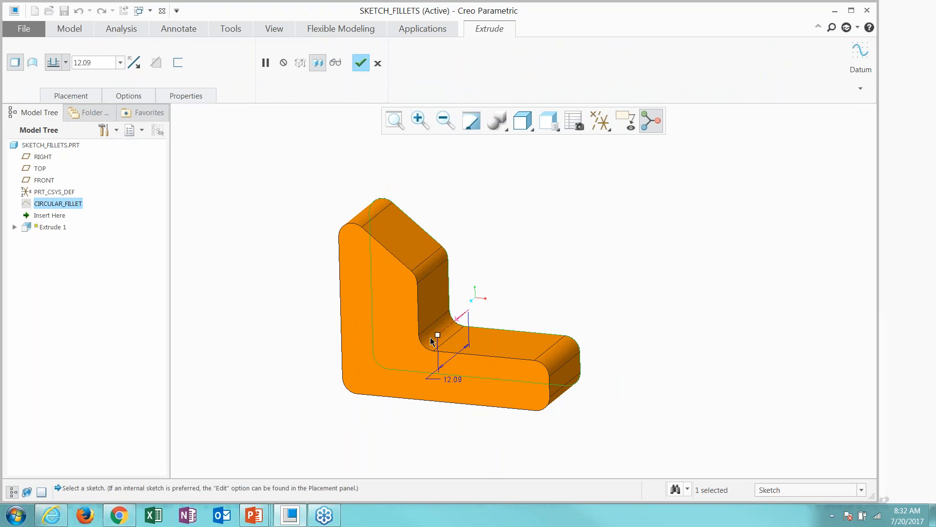
pyautogui.rightClick(437, 332)
pyautogui.click(380, 362)
pyautogui.rightClick(439, 340)
pyautogui.click(459, 372)
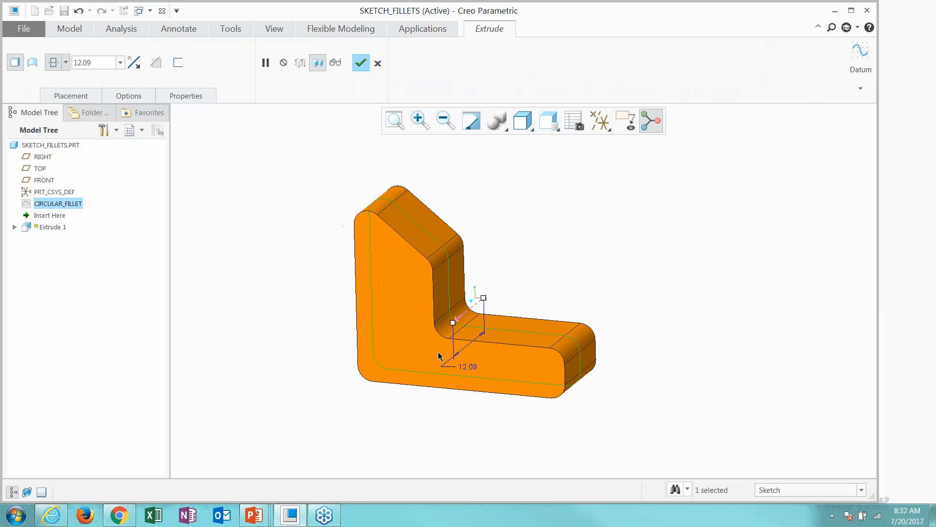
pyautogui.moveTo(483, 297); pyautogui.dragTo(621, 294)
pyautogui.middleClick(621, 294)
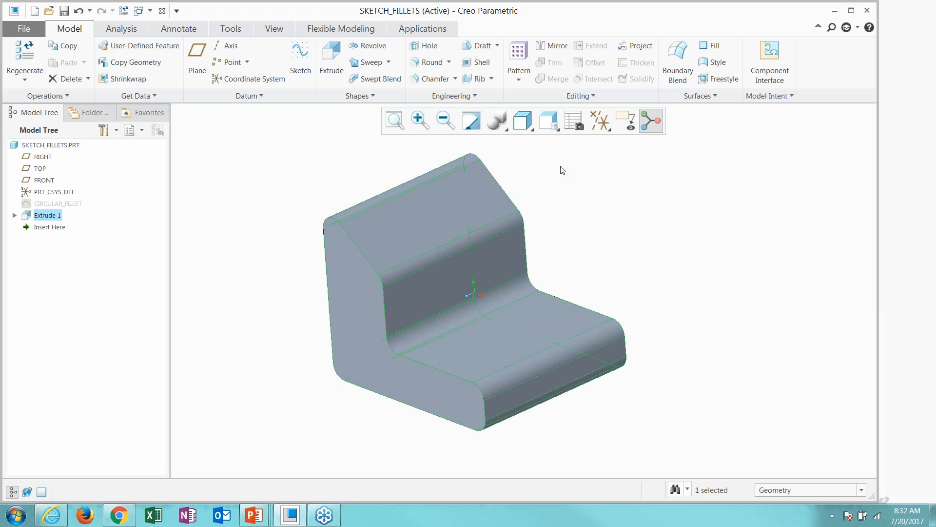
# Undo the extrusion and the filleting of the CIRCULAR_FILLET sketch.
pyautogui.hotkey('ctrl', 'z')
pyautogui.click(47, 203)
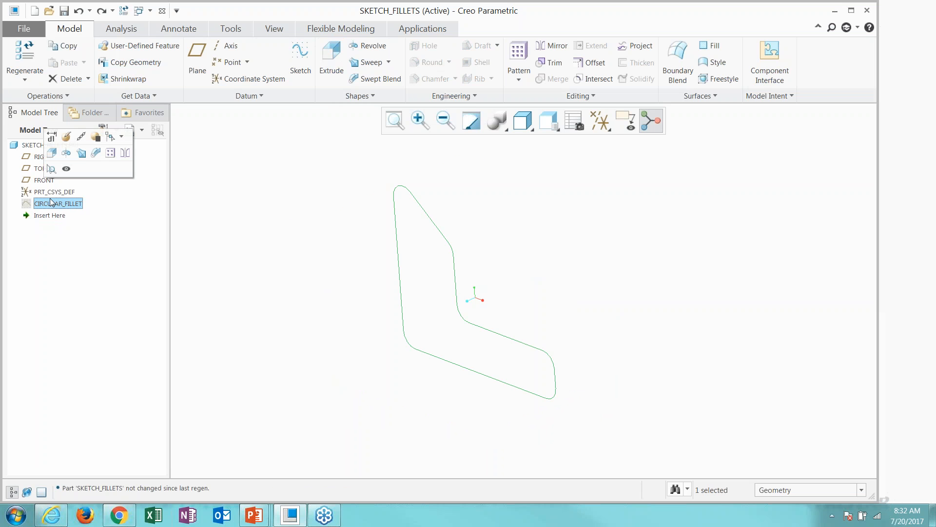
pyautogui.click(183, 219)
pyautogui.click(71, 207)
pyautogui.hotkey('ctrl', 'z')
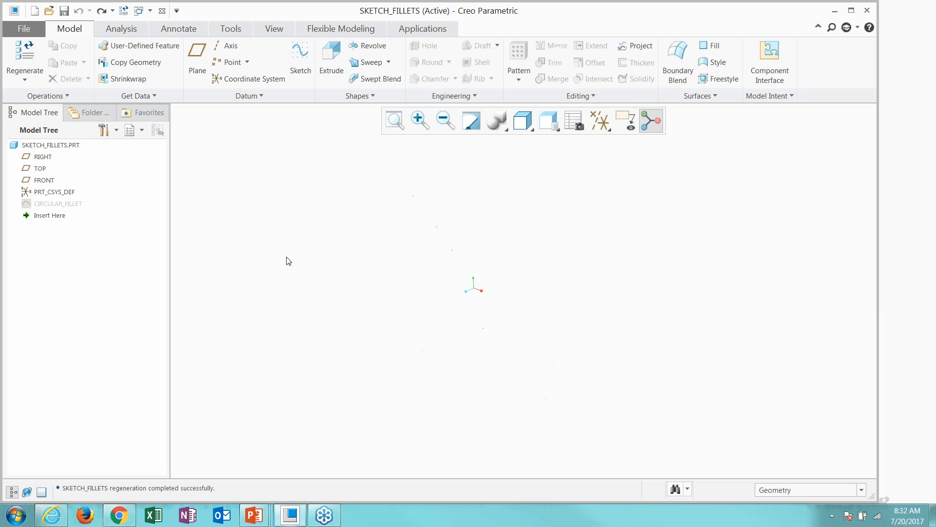
# Extrude the sharp-cornered CIRCULAR_FILLET sketch symmetrically to a depth of about 22.80 and complete the feature.
pyautogui.click(53, 203)
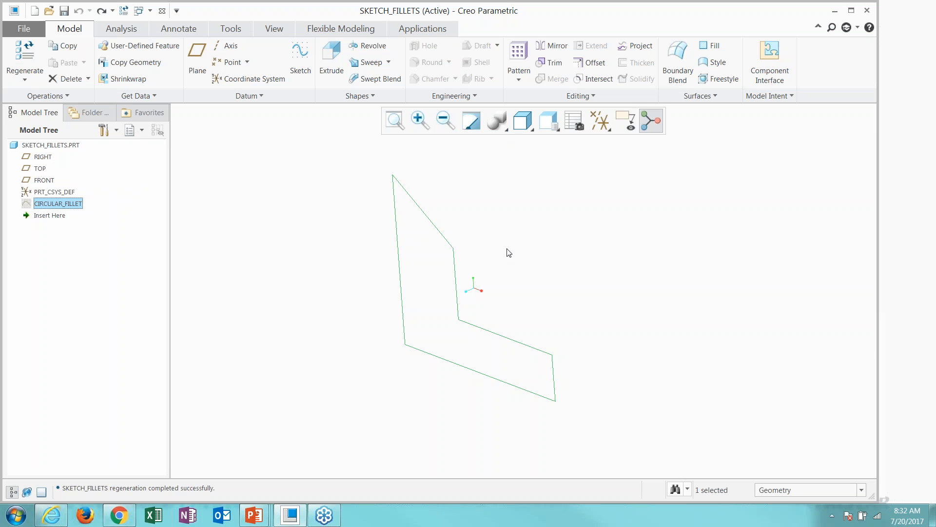
pyautogui.click(331, 59)
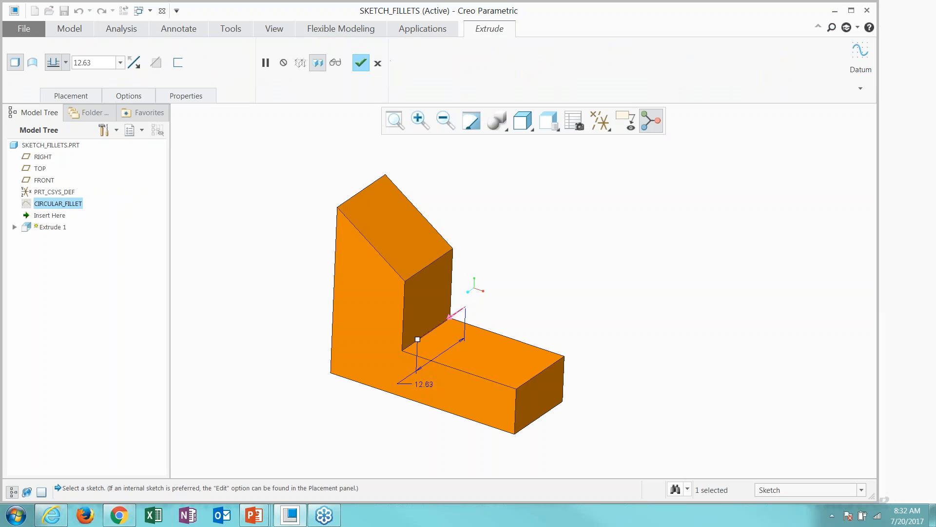
pyautogui.rightClick(418, 339)
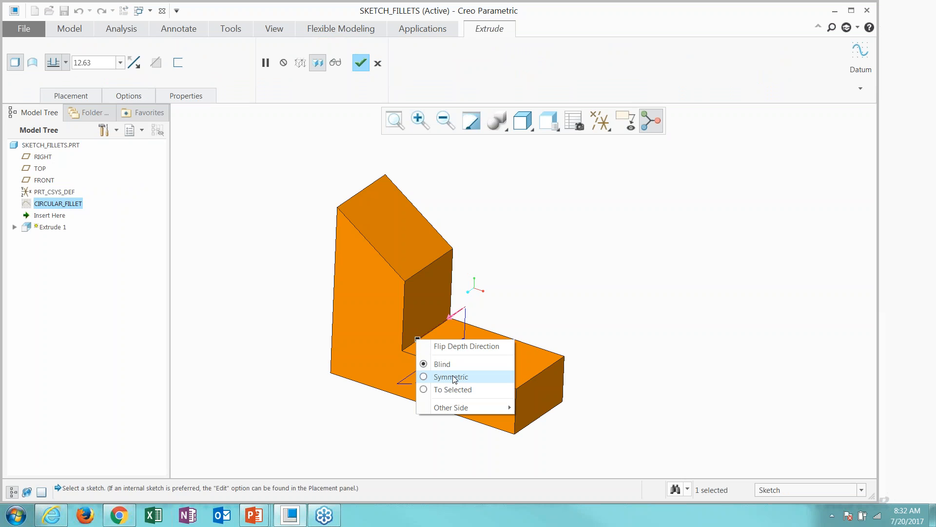
pyautogui.click(454, 372)
pyautogui.moveTo(442, 325); pyautogui.dragTo(422, 337)
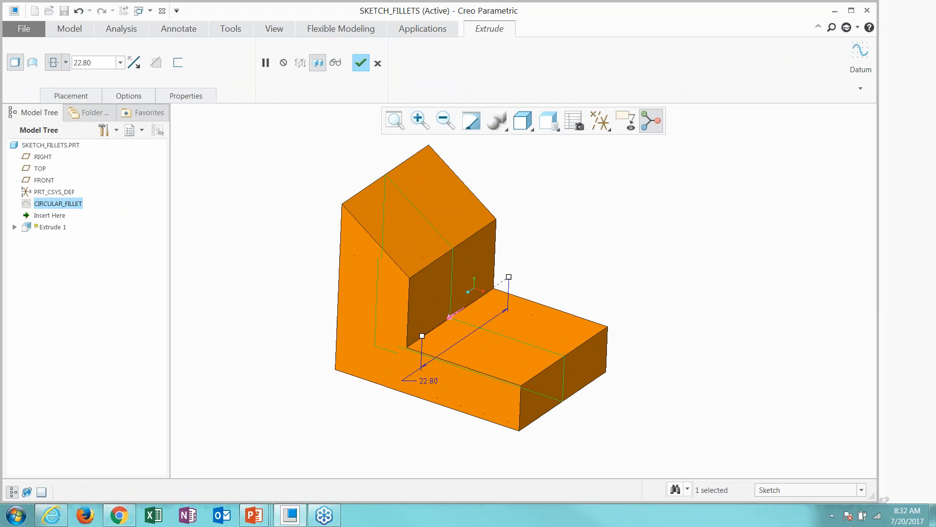
pyautogui.middleClick(591, 260)
pyautogui.click(592, 264)
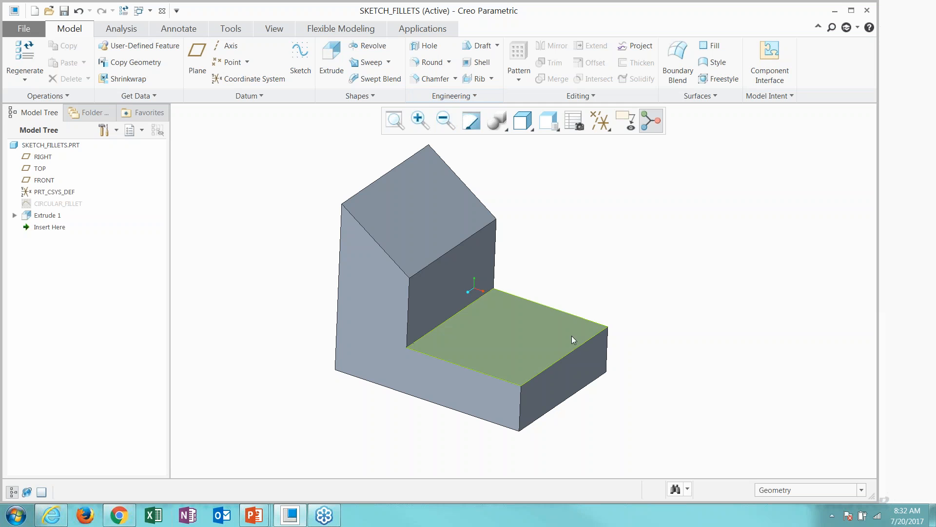
# Add a 3.00 radius round to all six edges along the extrusion's depth, collecting them individually in one set.
pyautogui.click(566, 354)
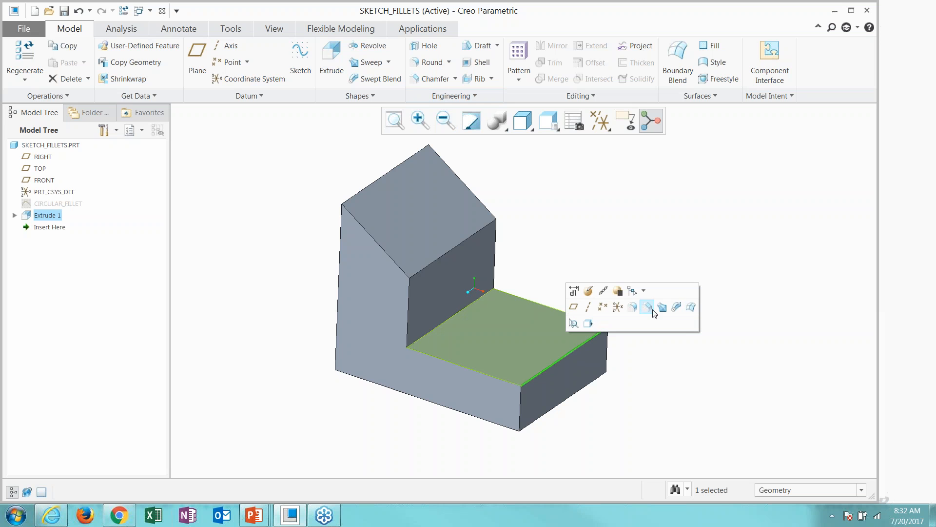
pyautogui.click(633, 307)
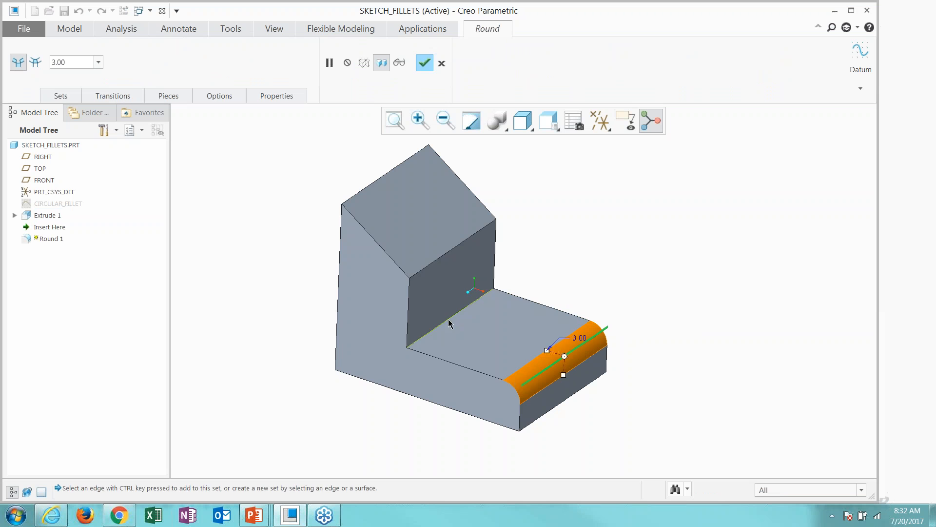
pyautogui.keyDown('ctrl'); pyautogui.click(448, 319); pyautogui.keyUp('ctrl')
pyautogui.keyDown('ctrl'); pyautogui.click(454, 250); pyautogui.keyUp('ctrl')
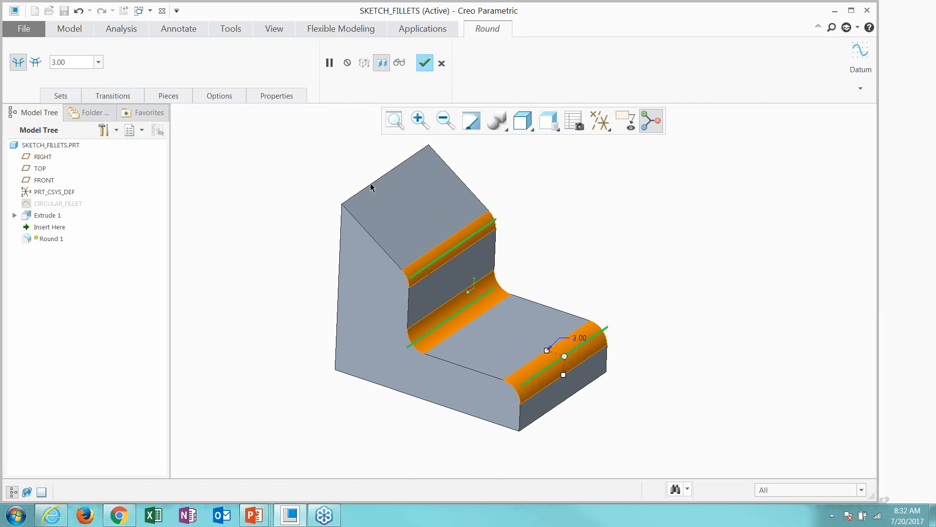
pyautogui.keyDown('ctrl'); pyautogui.click(372, 185); pyautogui.keyUp('ctrl')
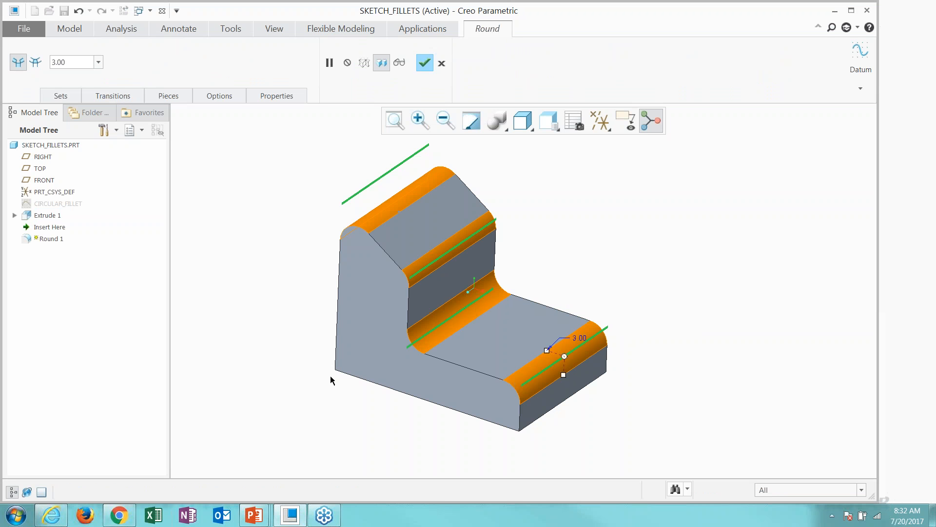
pyautogui.keyDown('ctrl'); pyautogui.click(355, 362); pyautogui.keyUp('ctrl')
pyautogui.keyDown('ctrl'); pyautogui.click(556, 406); pyautogui.keyUp('ctrl')
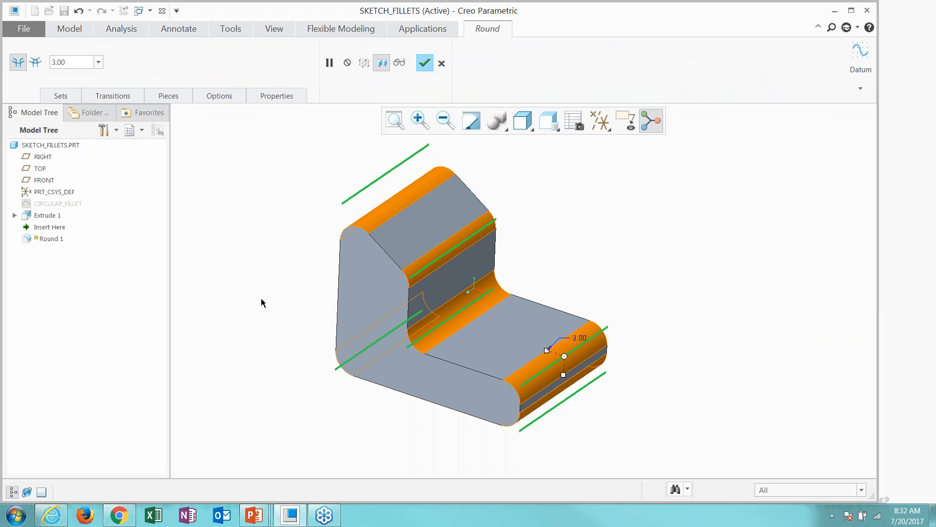
# Examine the round set's individual edge references and clear the collected edges from the set.
pyautogui.click(57, 96)
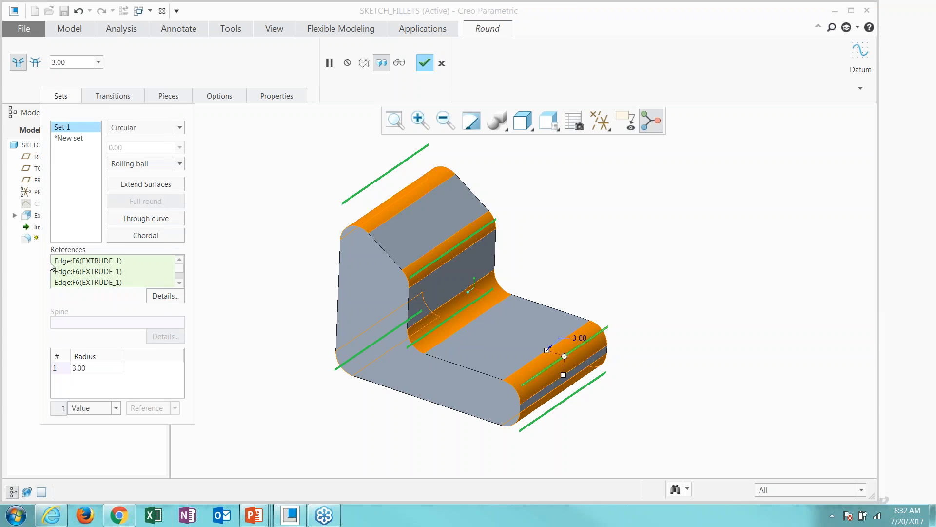
pyautogui.hotkey('ctrl', '1')
pyautogui.click(154, 293)
pyautogui.keyDown('ctrl'); pyautogui.moveTo(101, 240); pyautogui.dragTo(251, 341); pyautogui.keyUp('ctrl')
pyautogui.press('Escape')
pyautogui.click(60, 95)
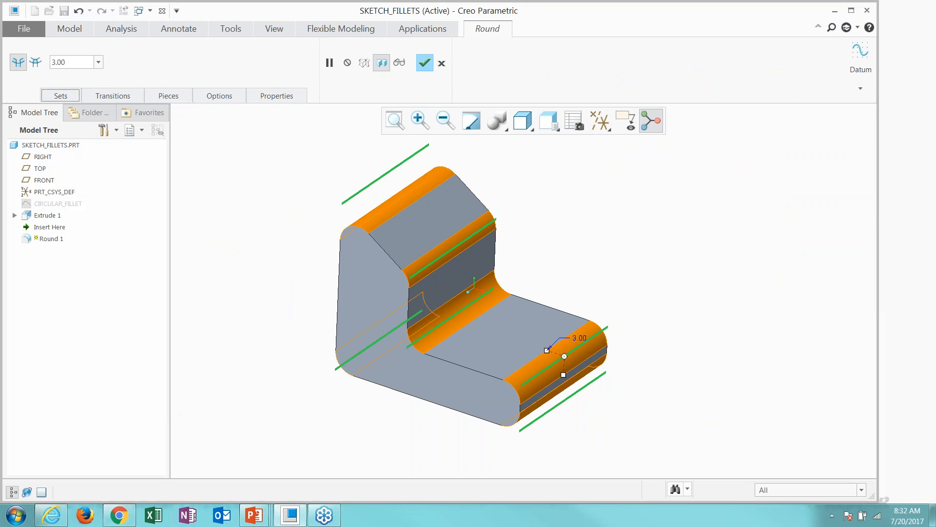
pyautogui.rightClick(288, 259)
pyautogui.click(306, 261)
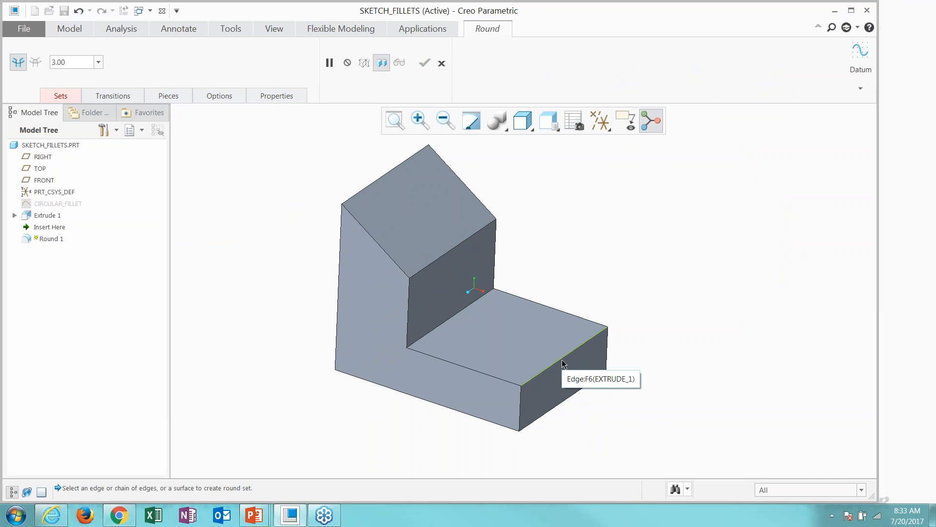
# Round the extrusion's depth edges through a single intent edge reference with radius 2 and complete the feature.
pyautogui.click(563, 363)
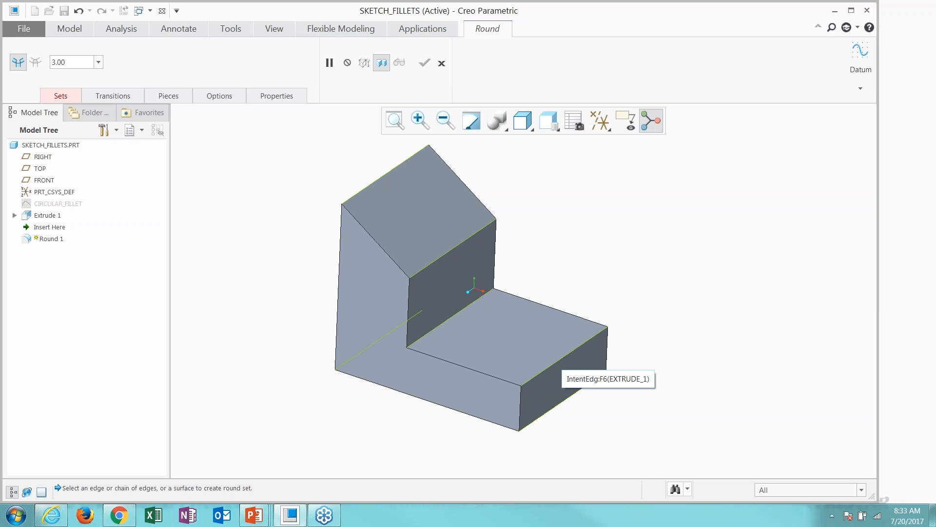
pyautogui.click(561, 358)
pyautogui.doubleClick(582, 336)
pyautogui.write('2')
pyautogui.press('Return')
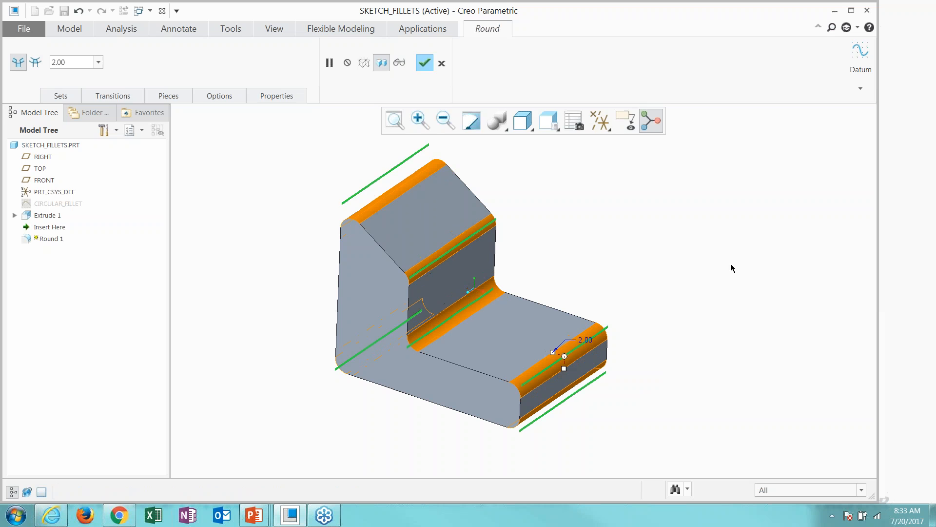
pyautogui.middleClick(731, 264)
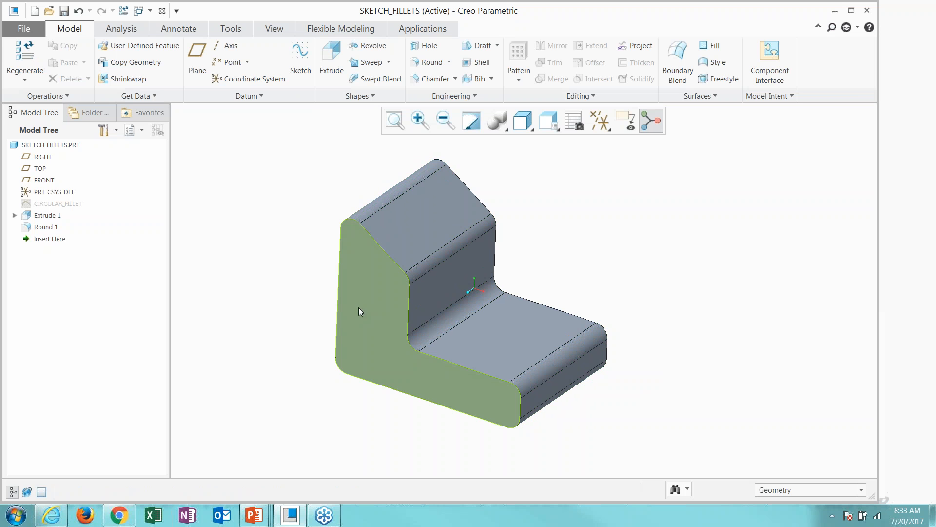
# Replace the slanted line of the CIRCULAR_FILLET sketch with a three-line chain forming an upper arm, and accept the sketch.
pyautogui.click(70, 203)
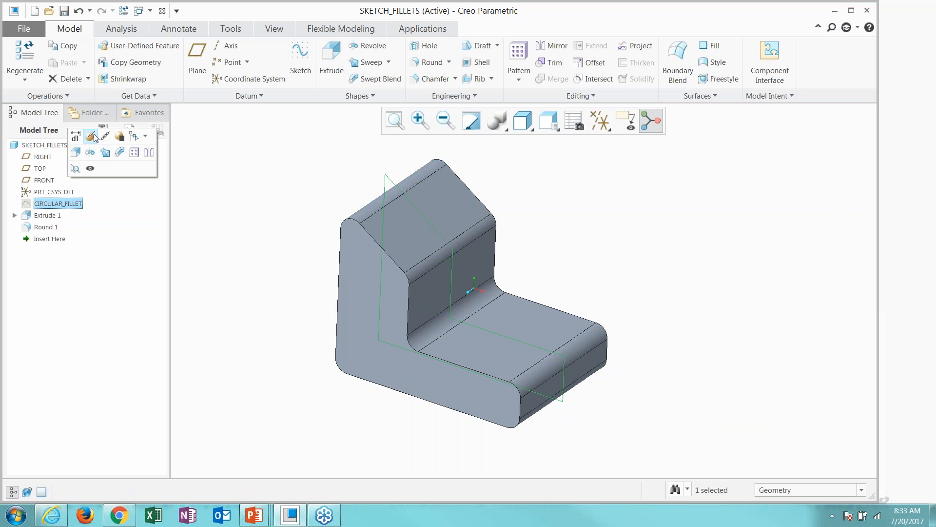
pyautogui.click(92, 137)
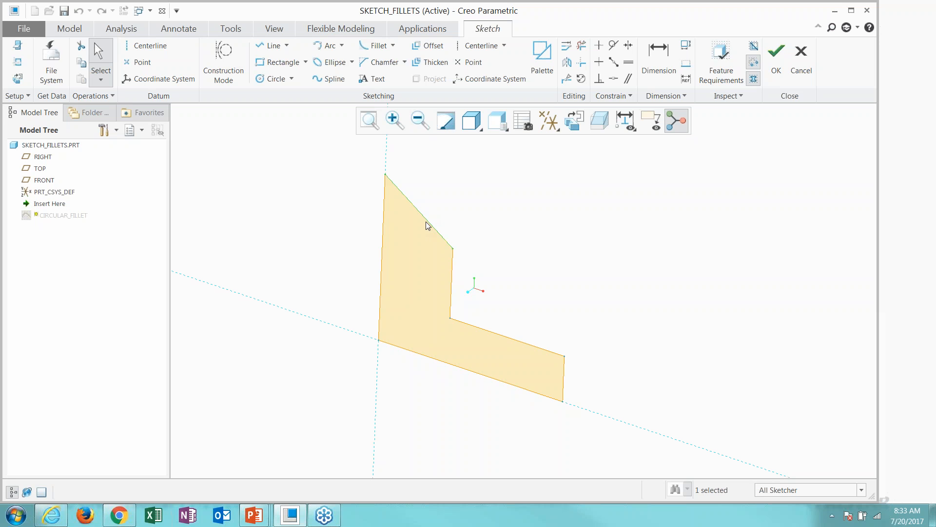
pyautogui.rightClick(299, 215)
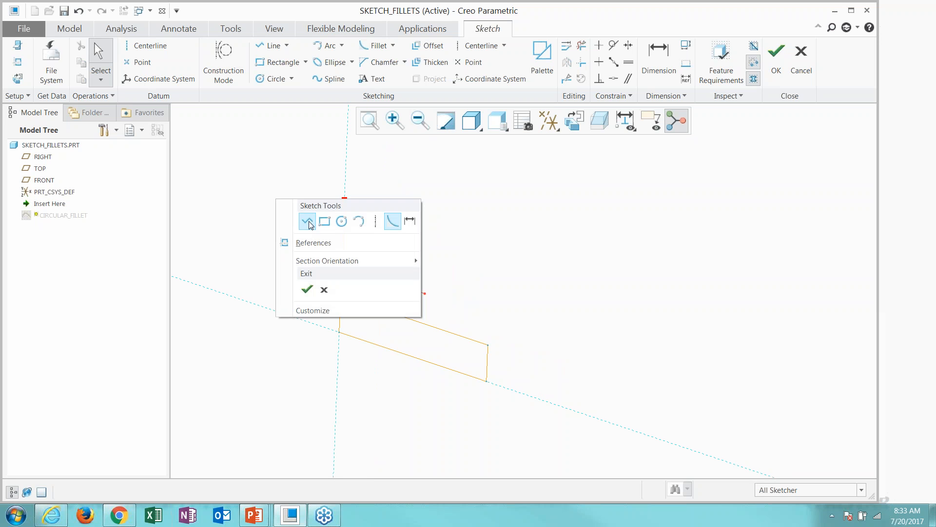
pyautogui.click(307, 221)
pyautogui.click(344, 200)
pyautogui.click(526, 190)
pyautogui.click(534, 268)
pyautogui.click(398, 259)
pyautogui.middleClick(556, 326)
pyautogui.middleClick(556, 326)
pyautogui.rightClick(596, 295)
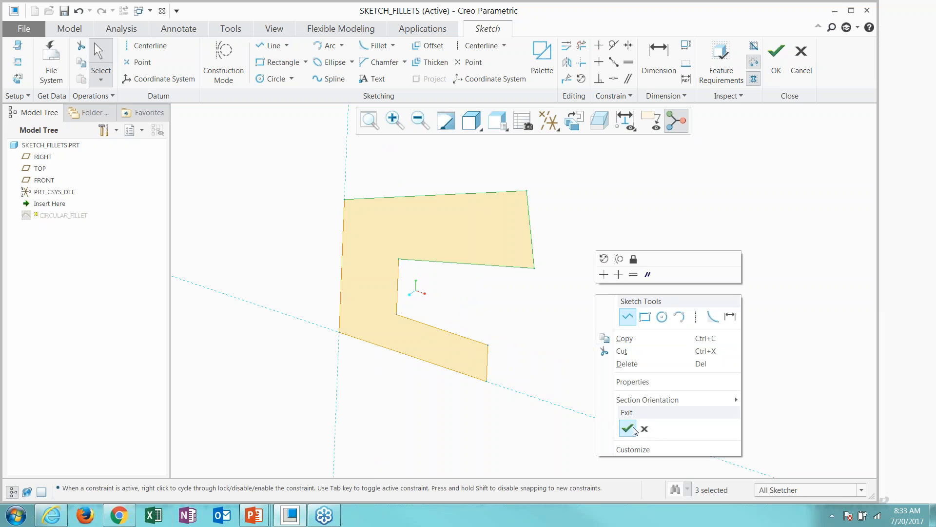
pyautogui.click(627, 428)
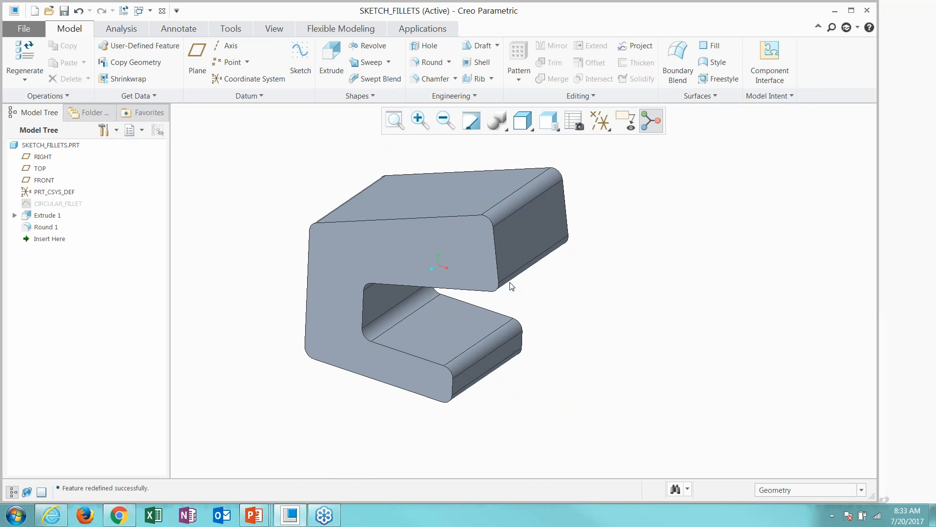
# Open Round 1 for redefinition, examine its set's references on the reshaped solid, and accept the feature.
pyautogui.moveTo(587, 358)
pyautogui.mouseDown(button='middle')
pyautogui.moveTo(577, 315)
pyautogui.moveTo(573, 351)
pyautogui.mouseUp(button='middle')
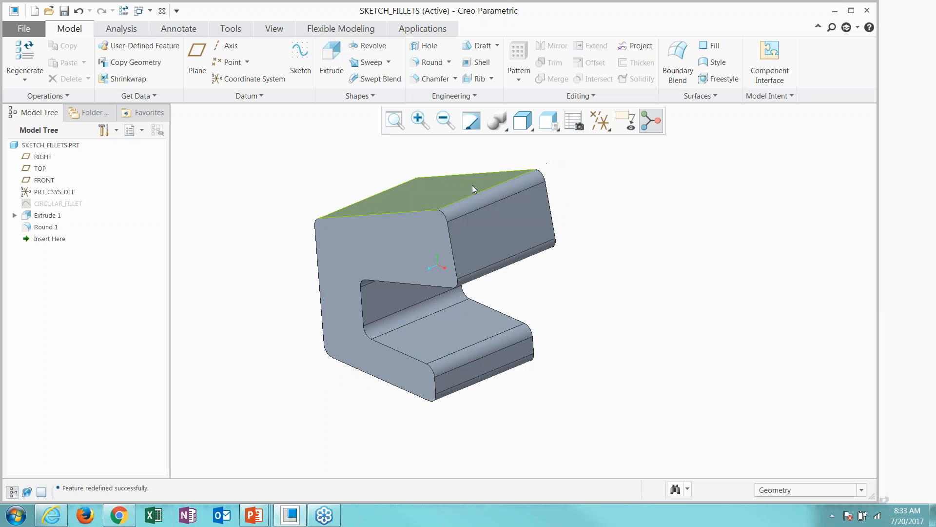
pyautogui.click(32, 227)
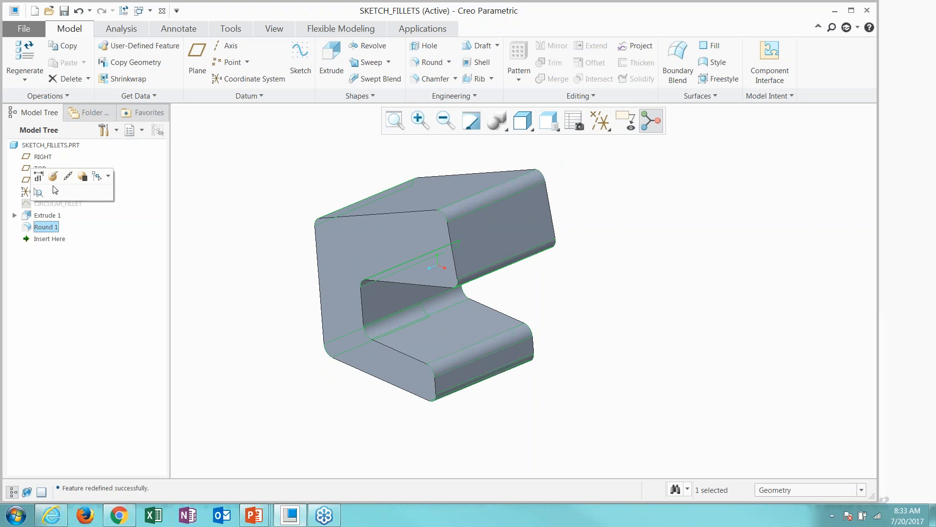
pyautogui.click(53, 176)
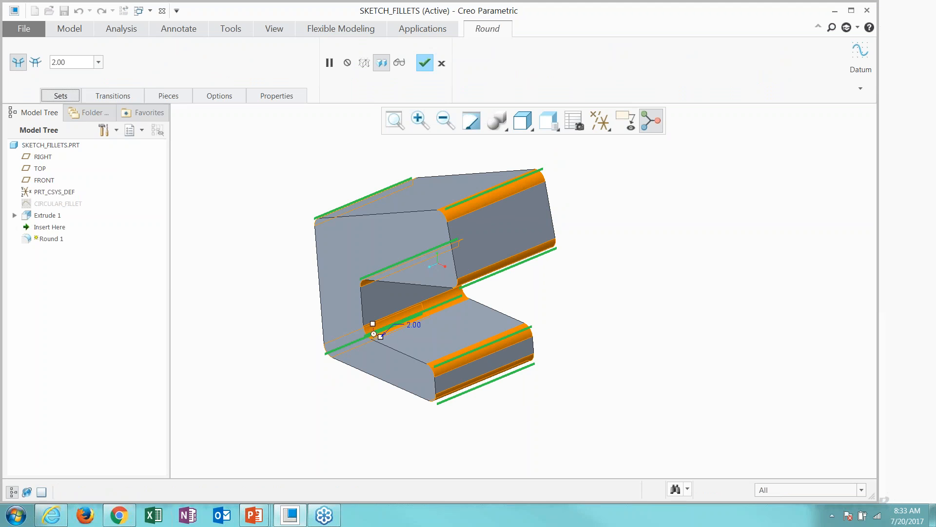
pyautogui.click(59, 96)
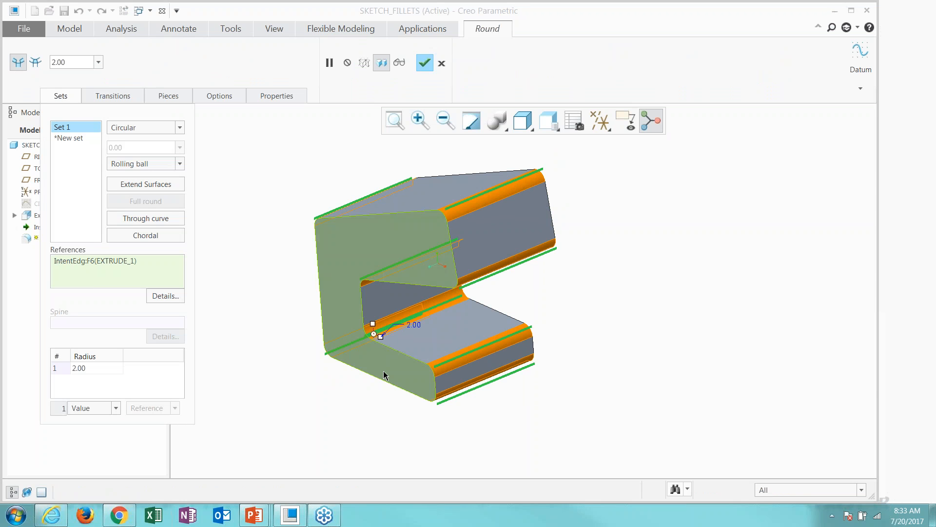
pyautogui.moveTo(211, 324)
pyautogui.mouseDown(button='middle')
pyautogui.moveTo(236, 307)
pyautogui.moveTo(247, 318)
pyautogui.mouseUp(button='middle')
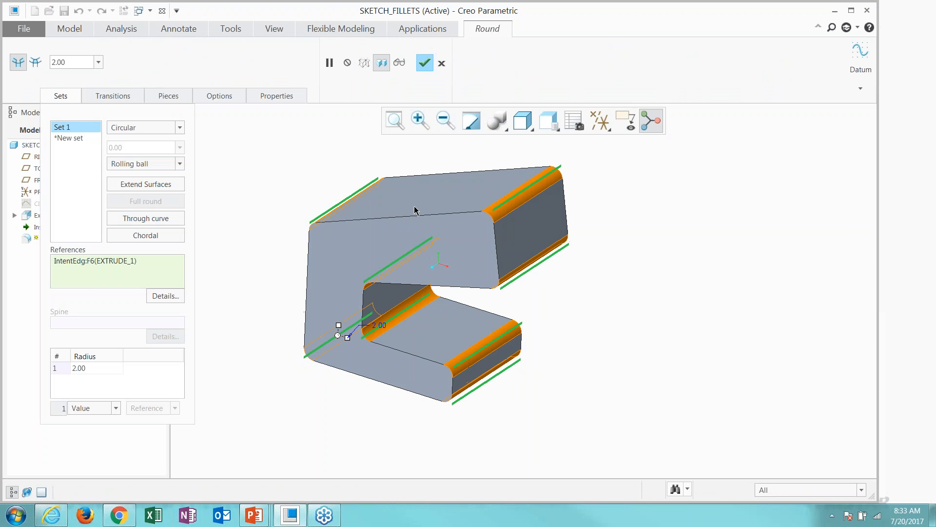
pyautogui.click(425, 63)
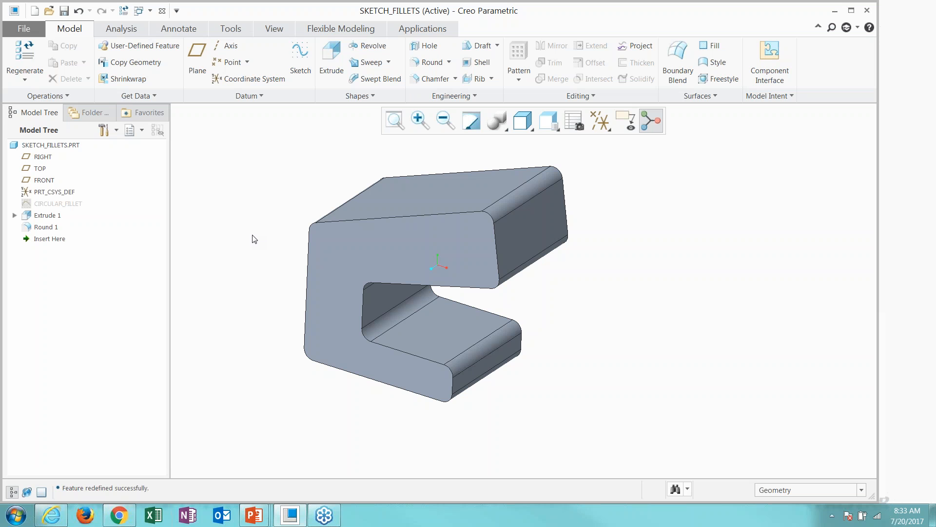
# Undo the round redefinition, the sketch reshaping and the round, going back to the sharp-cornered extrusion.
pyautogui.hotkey('ctrl', 'z')
pyautogui.hotkey('ctrl', 'z')
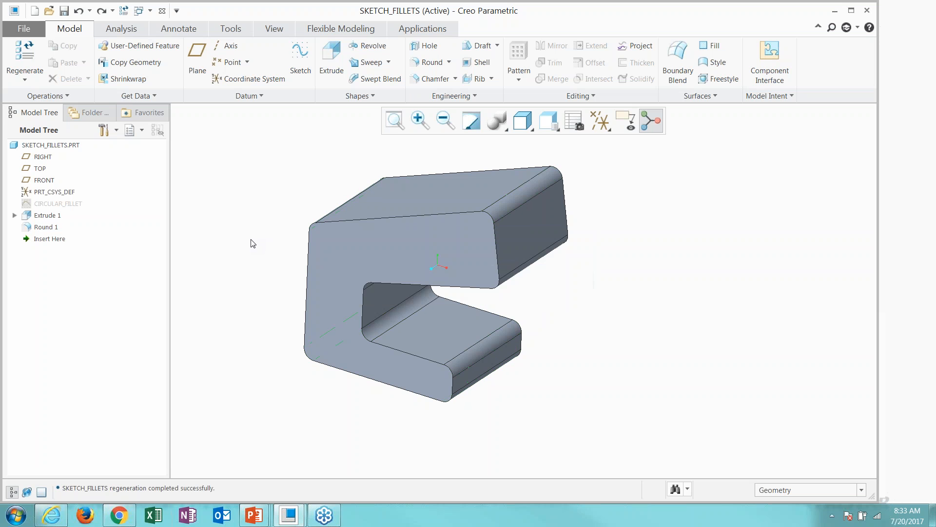
pyautogui.hotkey('ctrl', 'z')
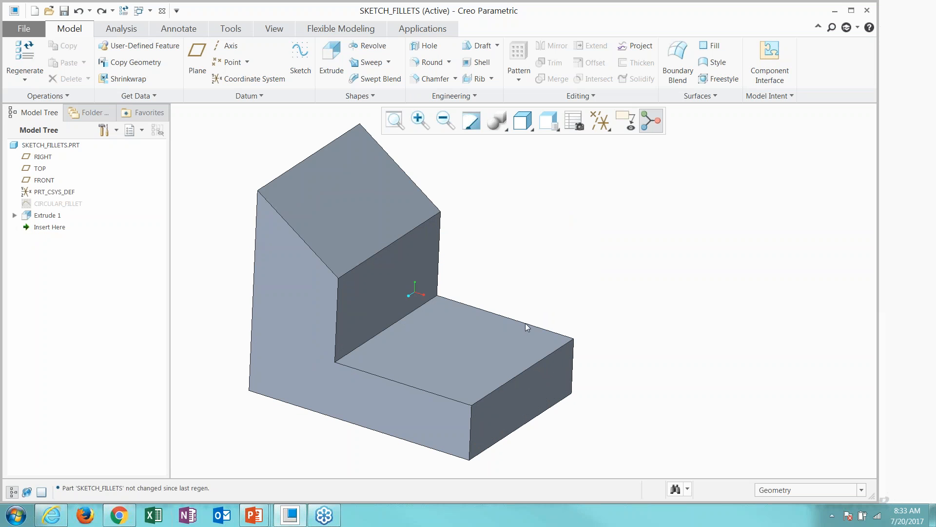
# Start a Draft and choose the extrusion's intent surfaces as the surfaces to draft.
pyautogui.scroll(-3, 527, 326)
pyautogui.click(479, 49)
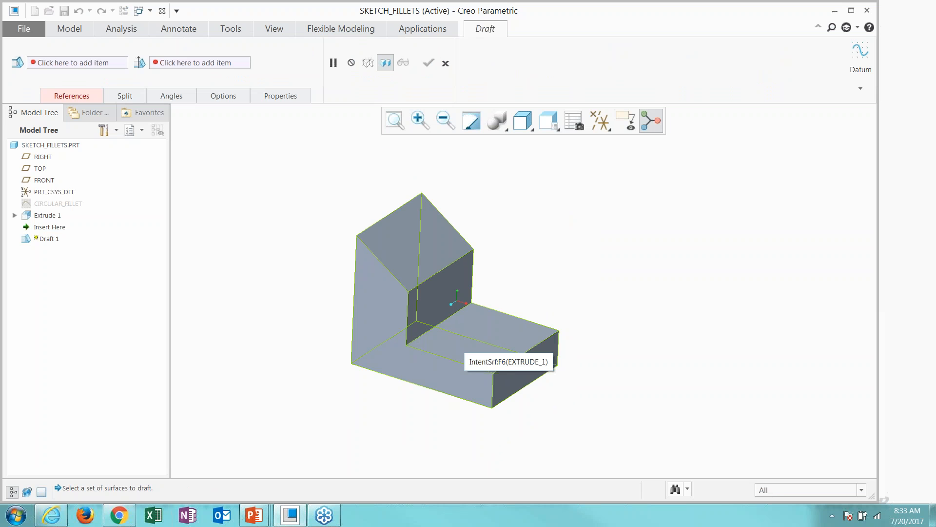
pyautogui.rightClick(465, 343)
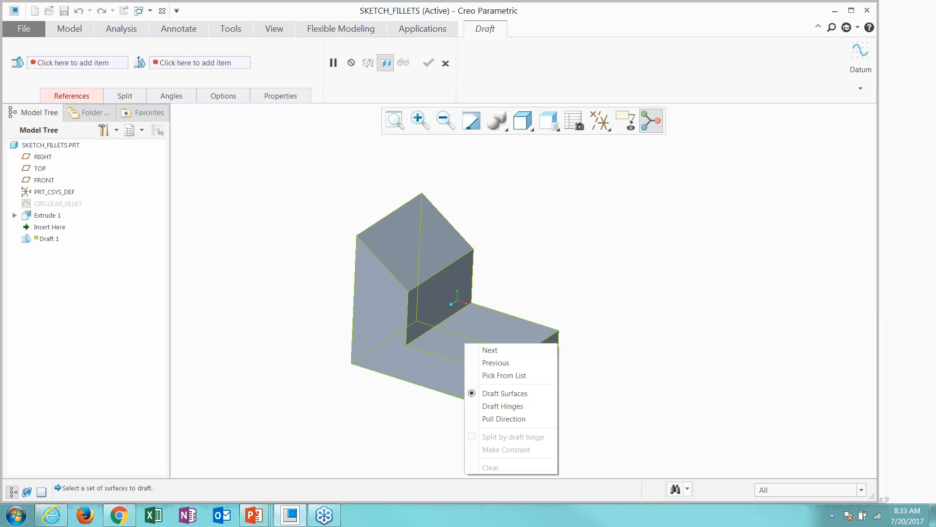
pyautogui.click(495, 376)
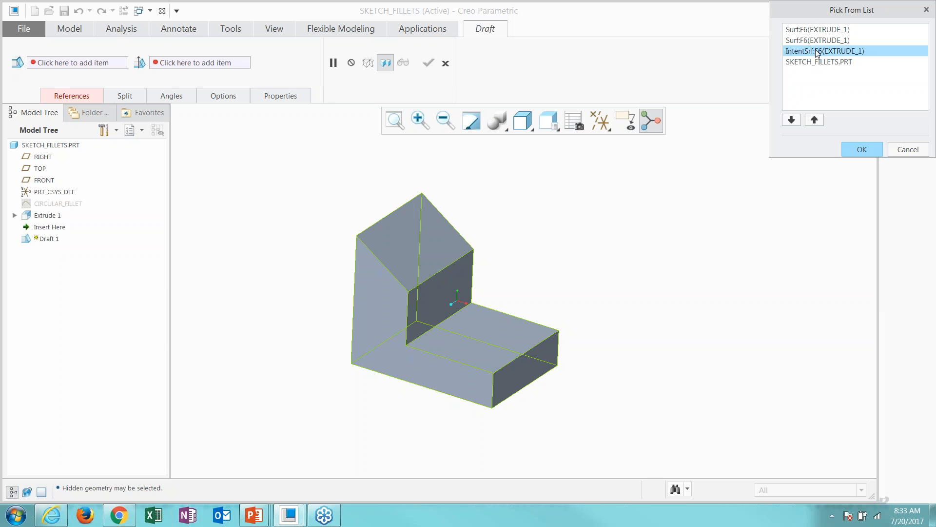
pyautogui.click(901, 151)
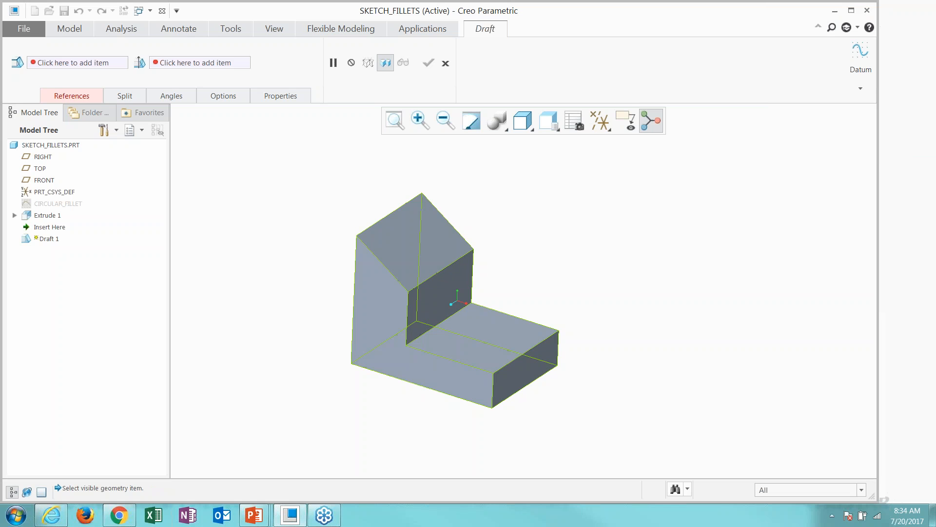
pyautogui.click(461, 344)
# Use the extrusion's L-shaped end face as the draft hinge, set the draft angle to 8 degrees, and accept the draft.
pyautogui.rightClick(533, 229)
pyautogui.click(552, 248)
pyautogui.click(385, 349)
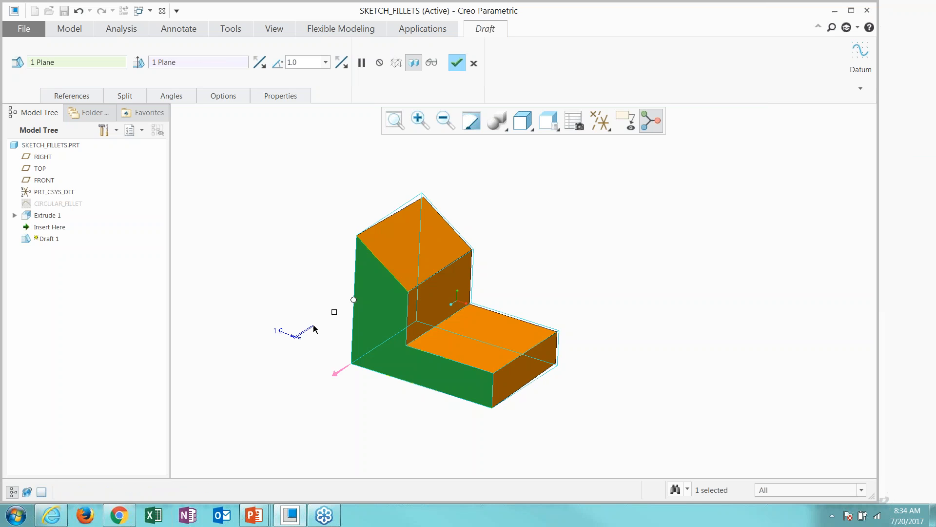
pyautogui.moveTo(334, 315)
pyautogui.mouseDown()
pyautogui.moveTo(340, 305)
pyautogui.moveTo(335, 319)
pyautogui.mouseUp()
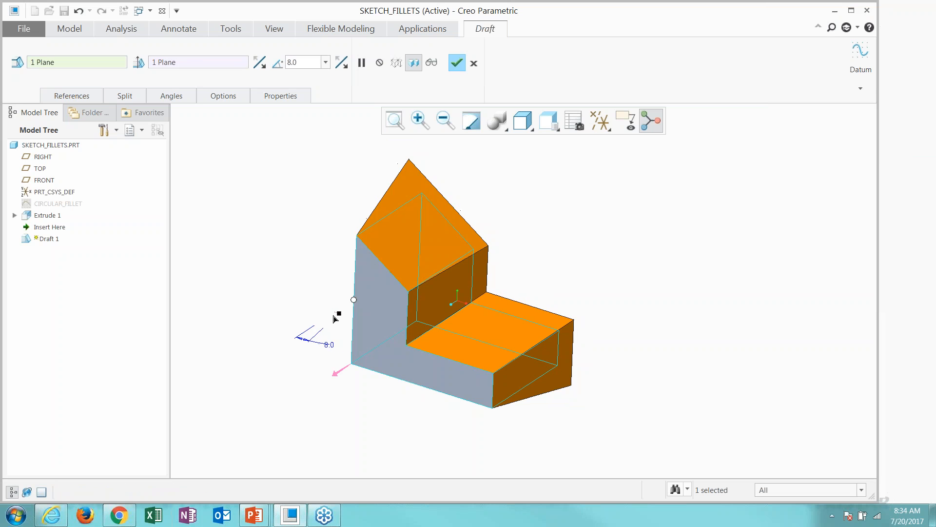
pyautogui.middleClick(268, 352)
pyautogui.click(277, 388)
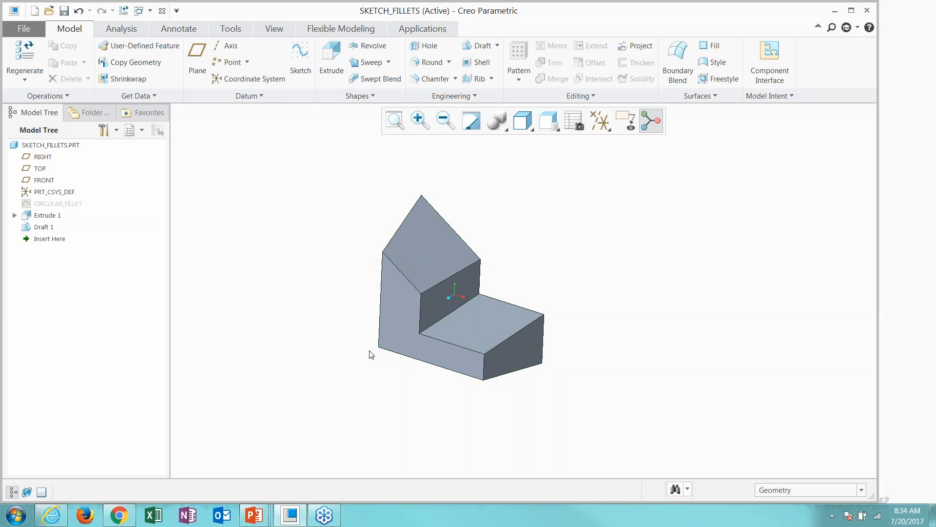
# Redefine the CIRCULAR_FILLET sketch by replacing its slanted line with a three-line chain forming an upper arm, and accept it.
pyautogui.scroll(-2, 369, 351)
pyautogui.moveTo(360, 376)
pyautogui.mouseDown(button='middle')
pyautogui.moveTo(374, 299)
pyautogui.moveTo(309, 330)
pyautogui.moveTo(364, 318)
pyautogui.moveTo(308, 310)
pyautogui.moveTo(307, 320)
pyautogui.mouseUp(button='middle')
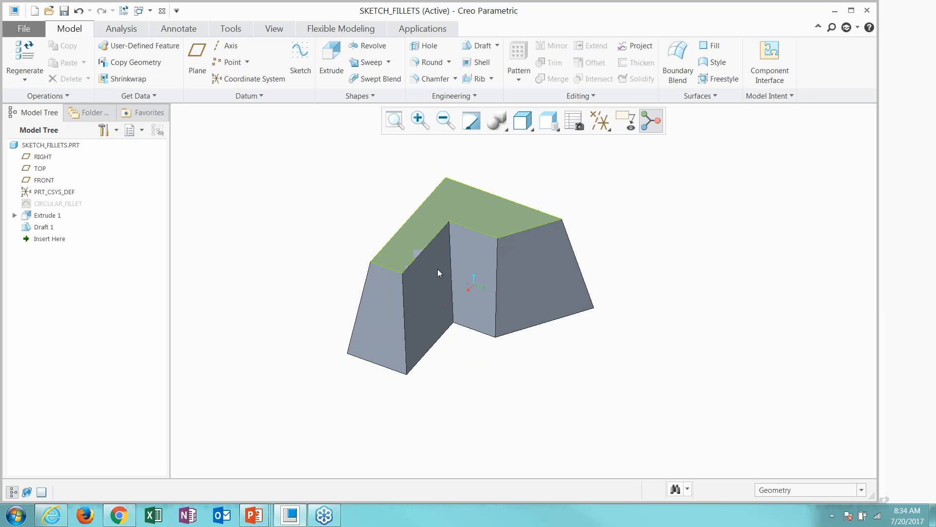
pyautogui.click(58, 204)
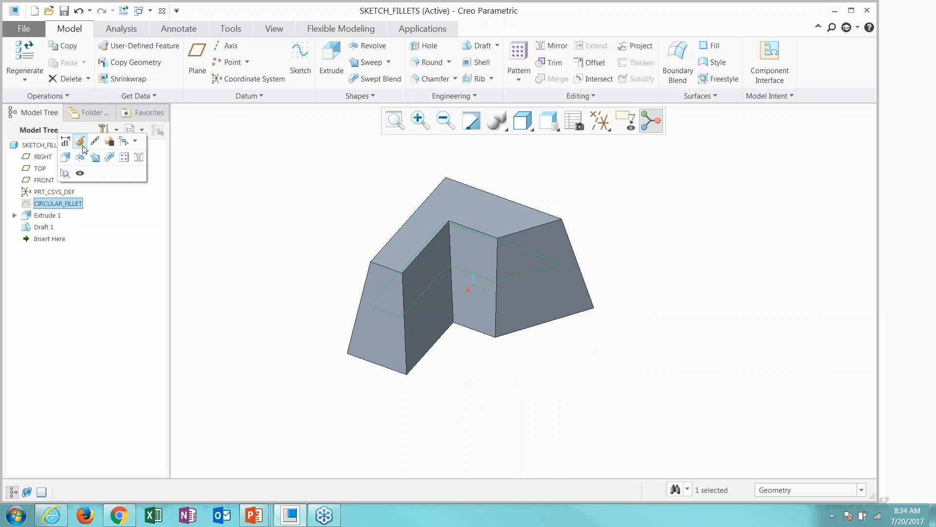
pyautogui.click(84, 140)
pyautogui.click(525, 276)
pyautogui.rightClick(543, 310)
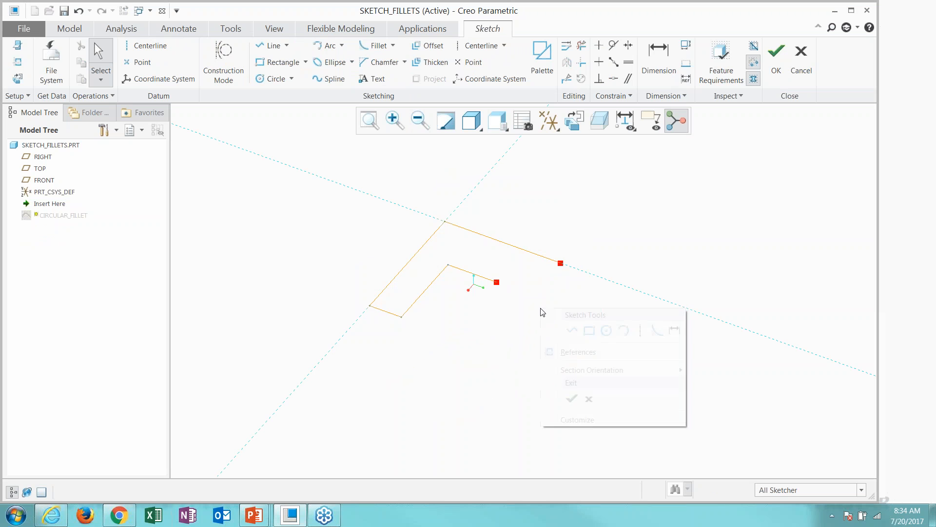
pyautogui.click(572, 331)
pyautogui.click(497, 282)
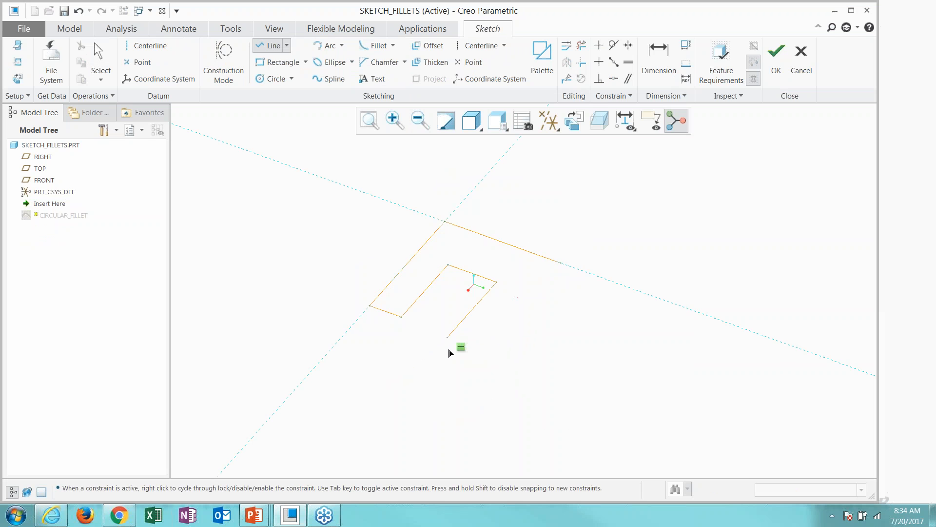
pyautogui.click(571, 388)
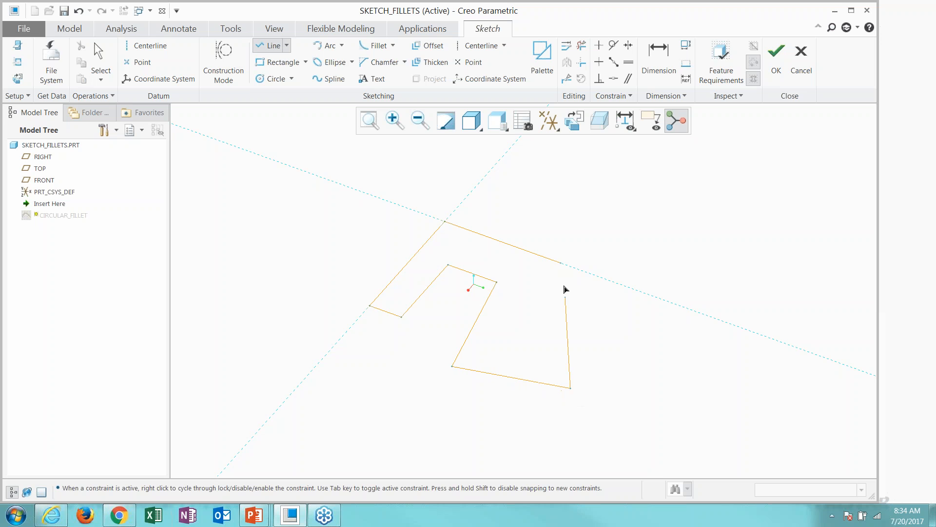
pyautogui.click(561, 262)
pyautogui.click(776, 54)
pyautogui.moveTo(483, 344); pyautogui.dragTo(542, 362, button='middle')
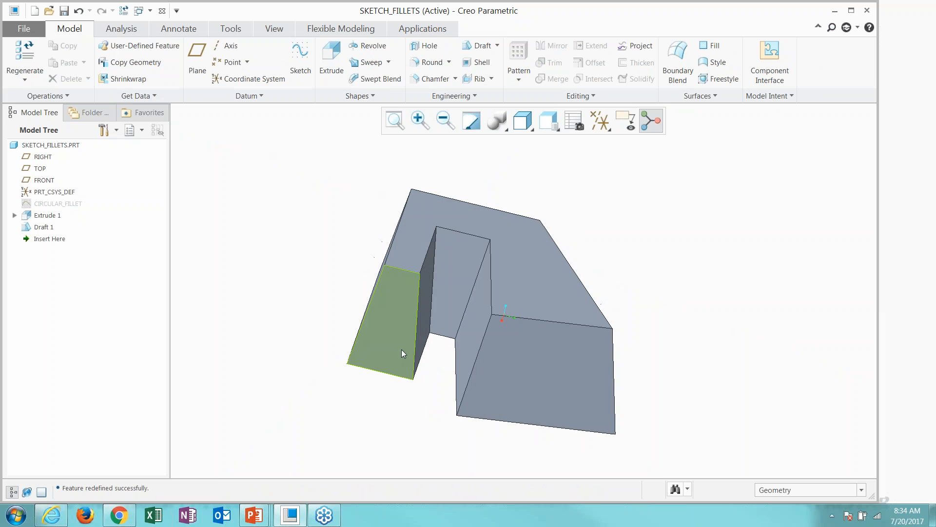
# Switch to the PowerPoint slide show, go back to the "When to use Fillet in Sketcher" slide, and return to Creo.
pyautogui.hotkey('alt', 'Tab')
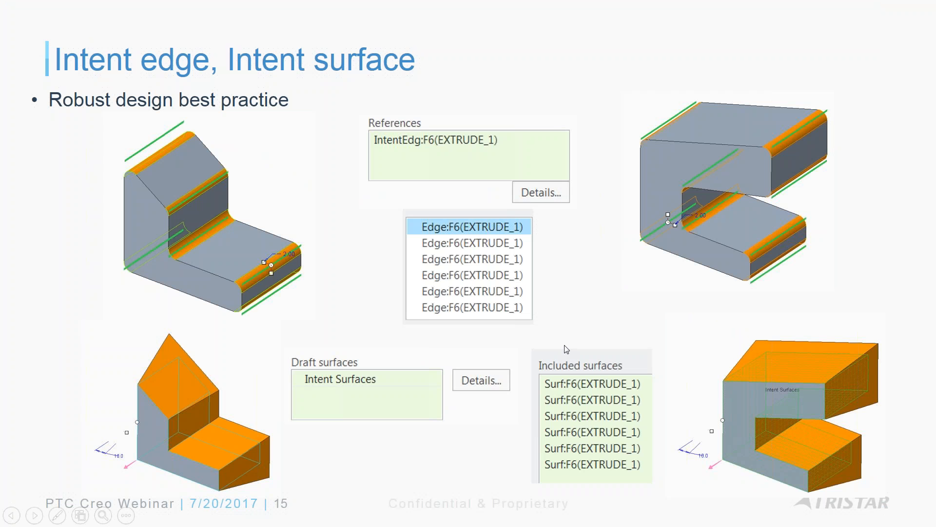
pyautogui.press('Left')
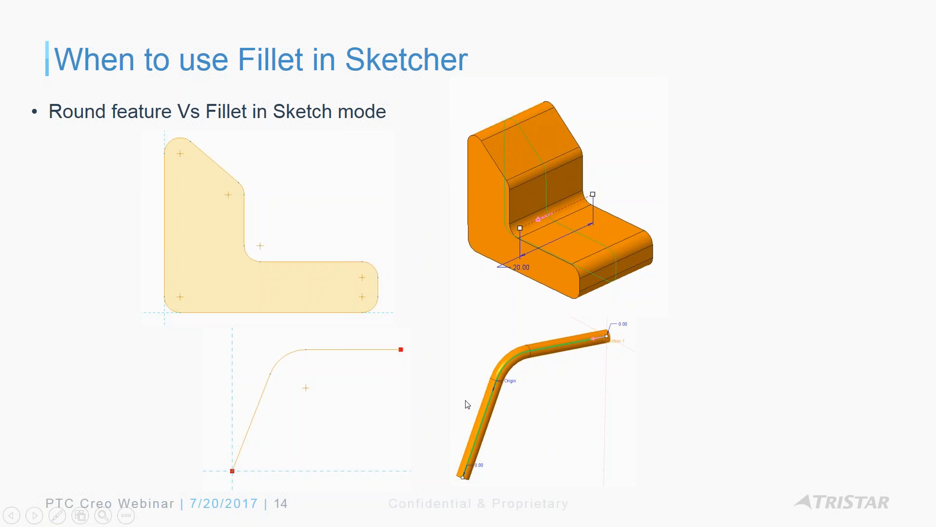
pyautogui.press('super+Tab')
pyautogui.press('super+Tab')
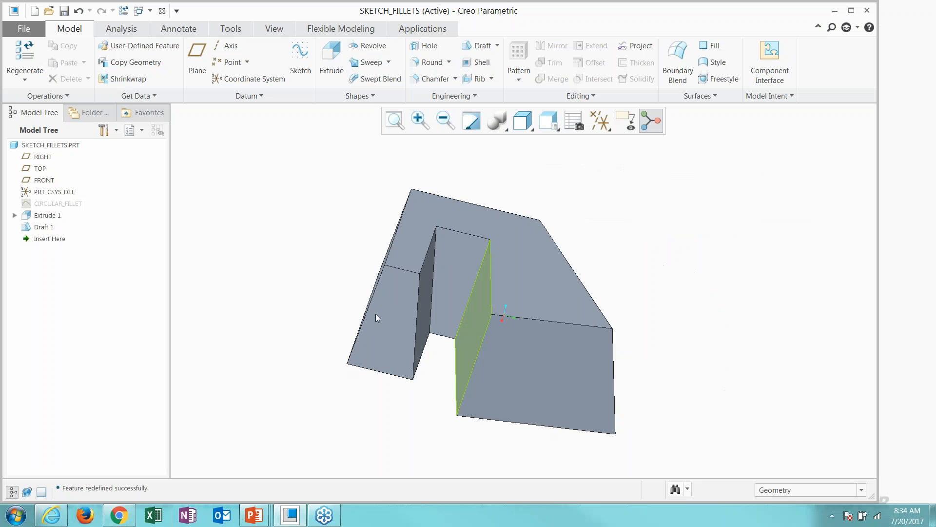
# Create a new solid part from the default template and start a sketch on the FRONT plane with datum planes hidden.
pyautogui.click(35, 10)
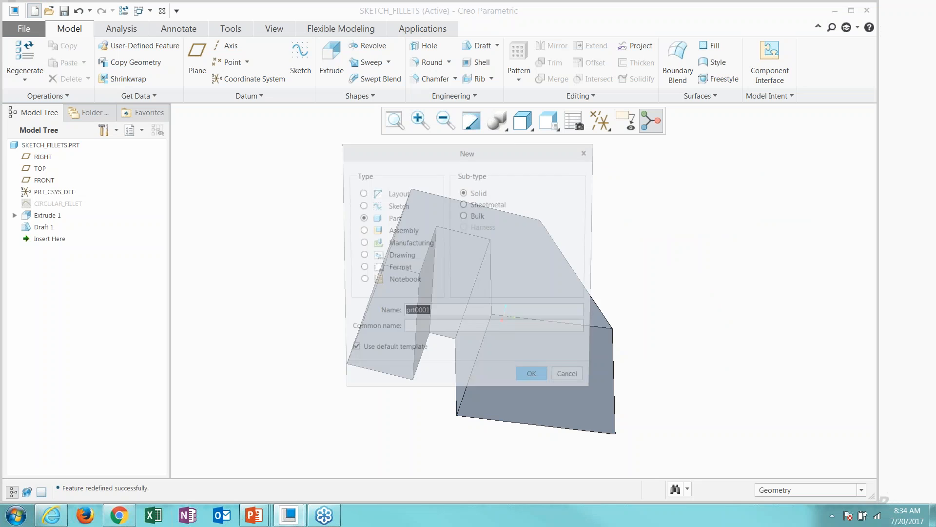
pyautogui.click(536, 382)
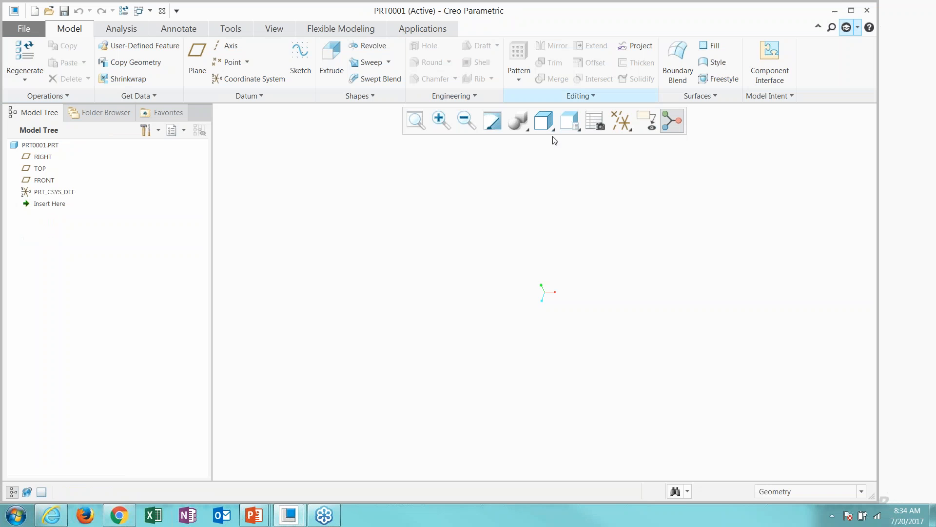
pyautogui.click(622, 121)
pyautogui.click(631, 192)
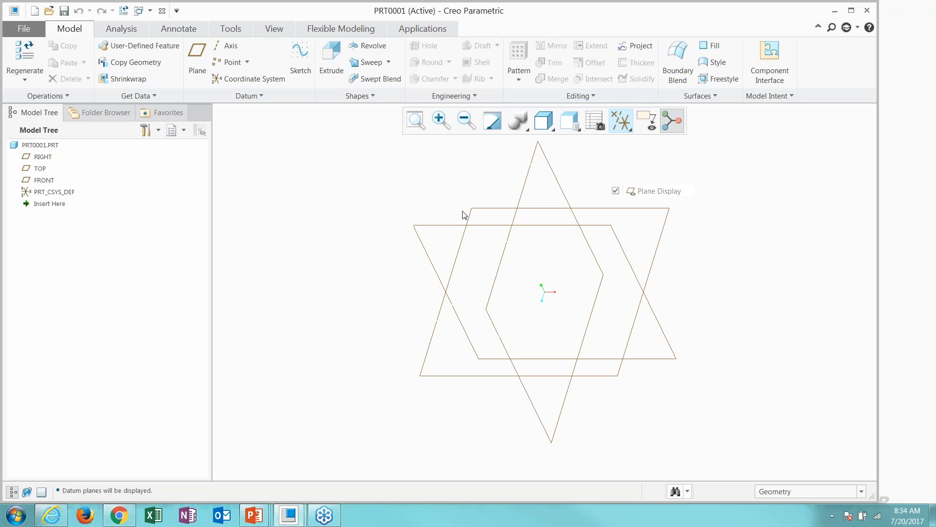
pyautogui.click(456, 234)
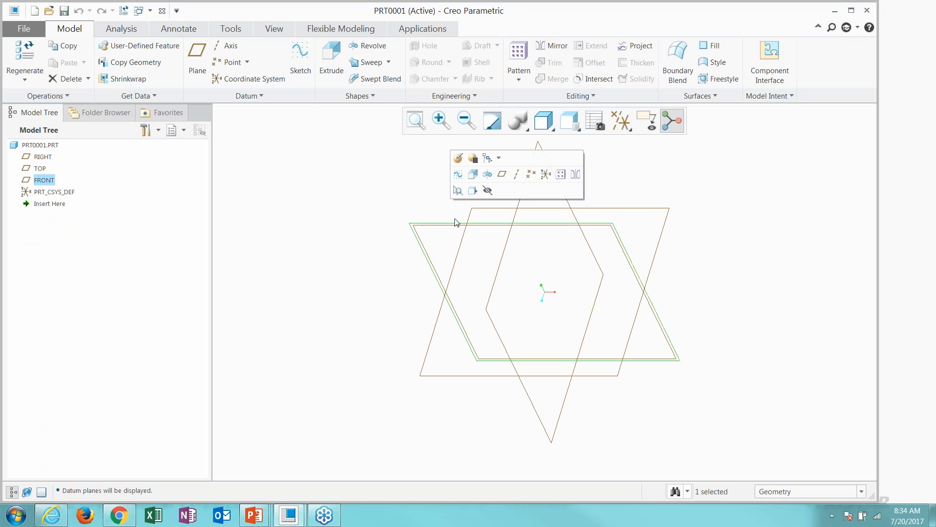
pyautogui.click(459, 175)
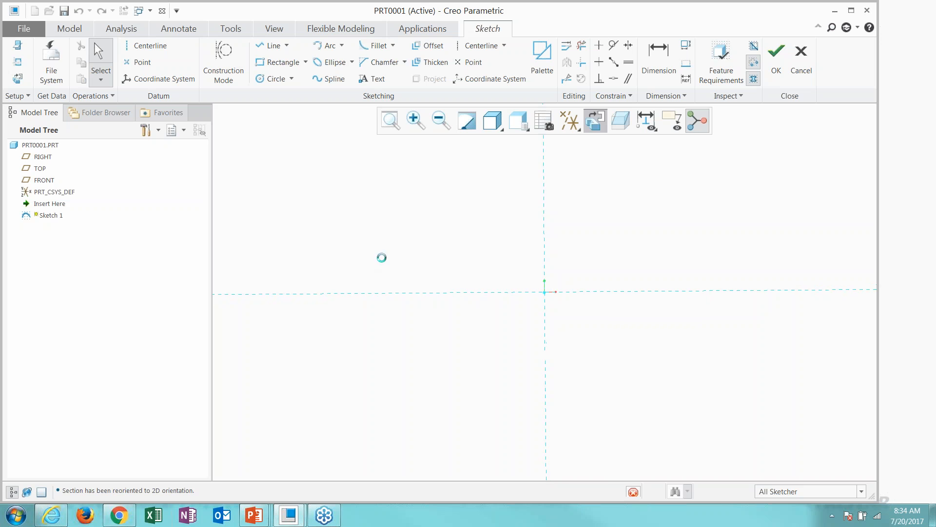
pyautogui.click(570, 120)
pyautogui.click(600, 191)
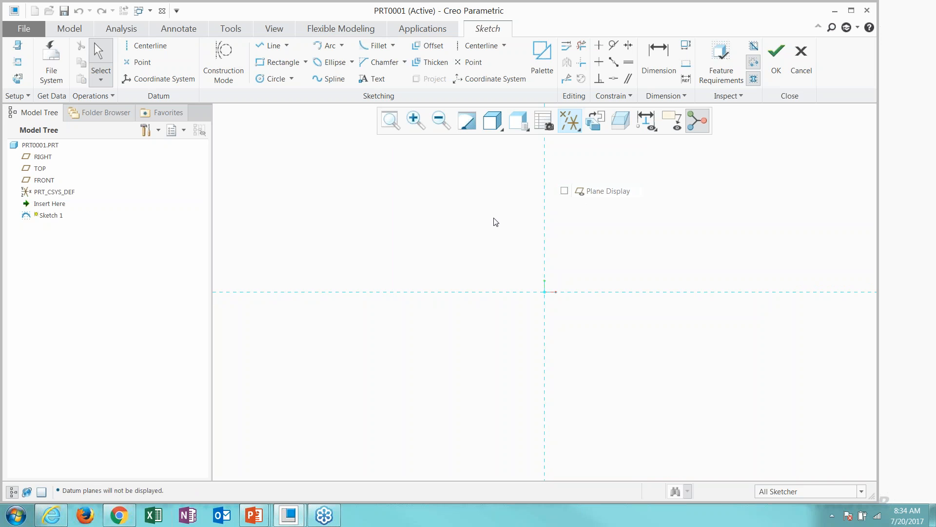
# Sketch a slanted line about 206 long rising from the origin, continued by a horizontal line about 206 long.
pyautogui.rightClick(493, 220)
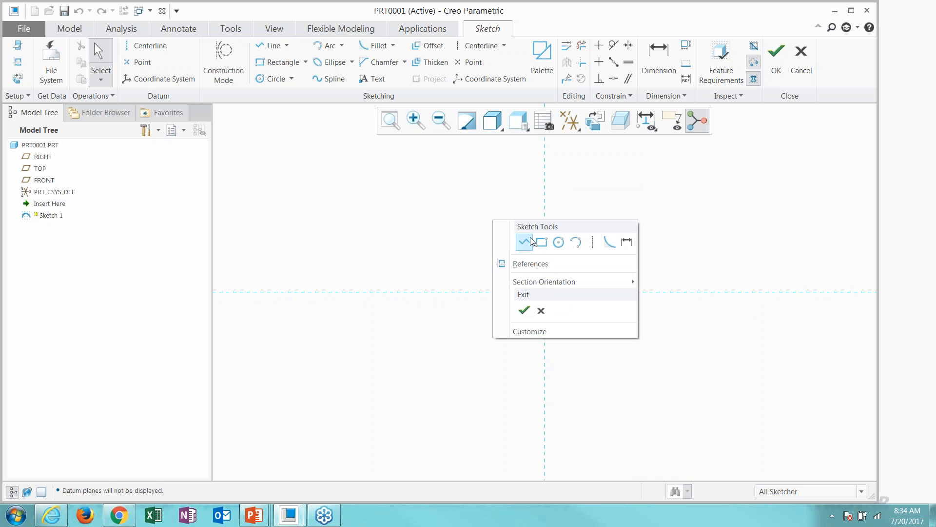
pyautogui.click(524, 242)
pyautogui.click(545, 291)
pyautogui.click(609, 187)
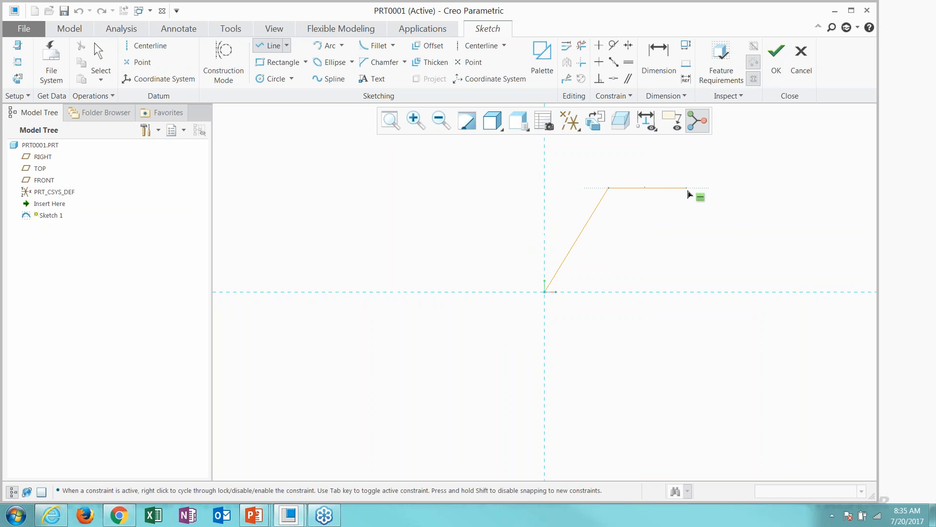
pyautogui.click(730, 189)
pyautogui.middleClick(640, 215)
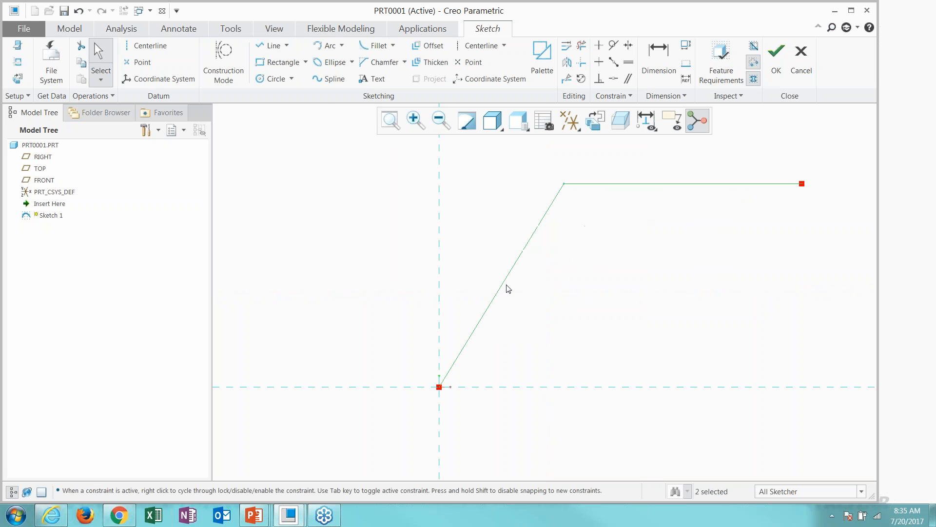
# Add a circular fillet of about 69 radius between the slanted and the horizontal line.
pyautogui.scroll(-3, 586, 230)
pyautogui.scroll(2, 435, 324)
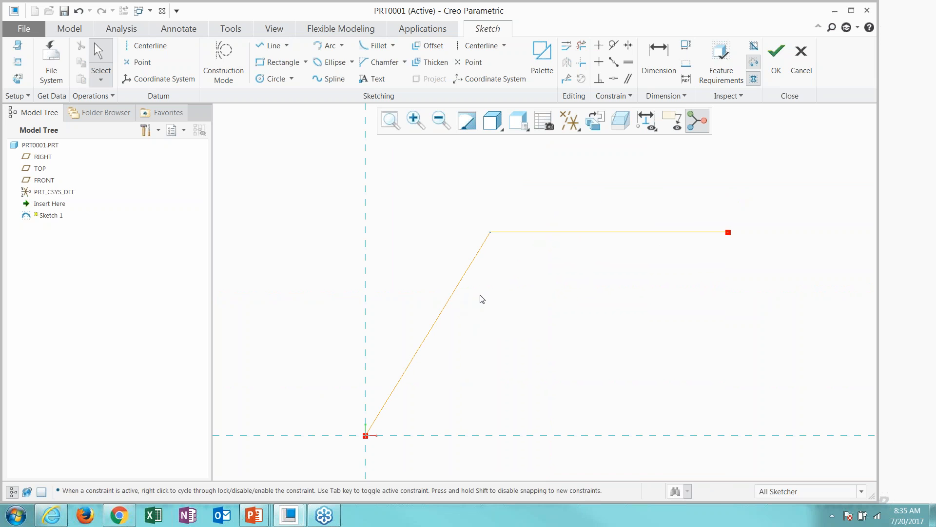
pyautogui.rightClick(527, 293)
pyautogui.click(642, 312)
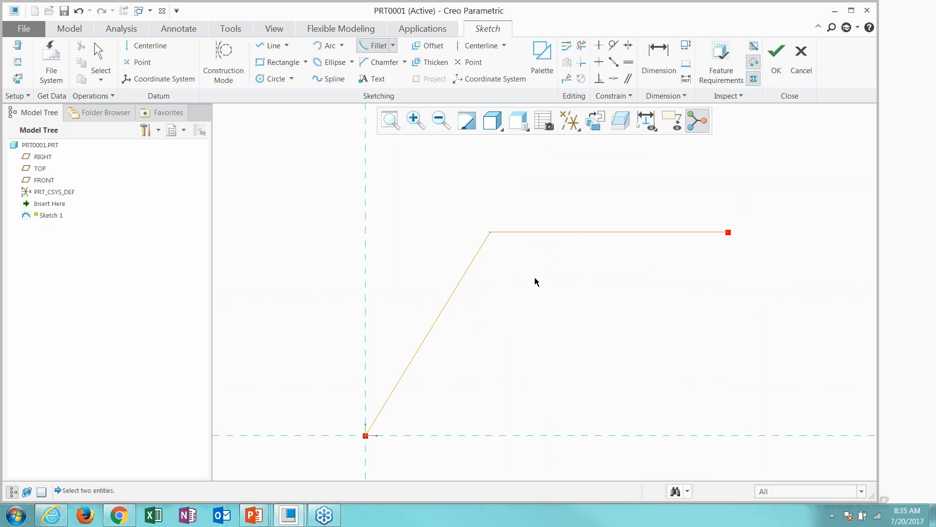
pyautogui.click(467, 274)
pyautogui.click(555, 232)
pyautogui.middleClick(508, 293)
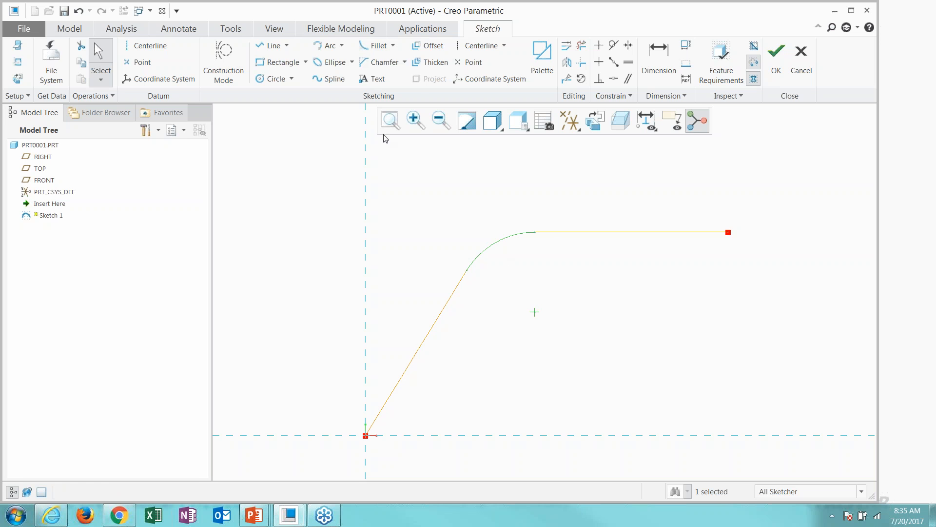
# Place a sketch point at the theoretical intersection of the two filleted lines.
pyautogui.click(468, 63)
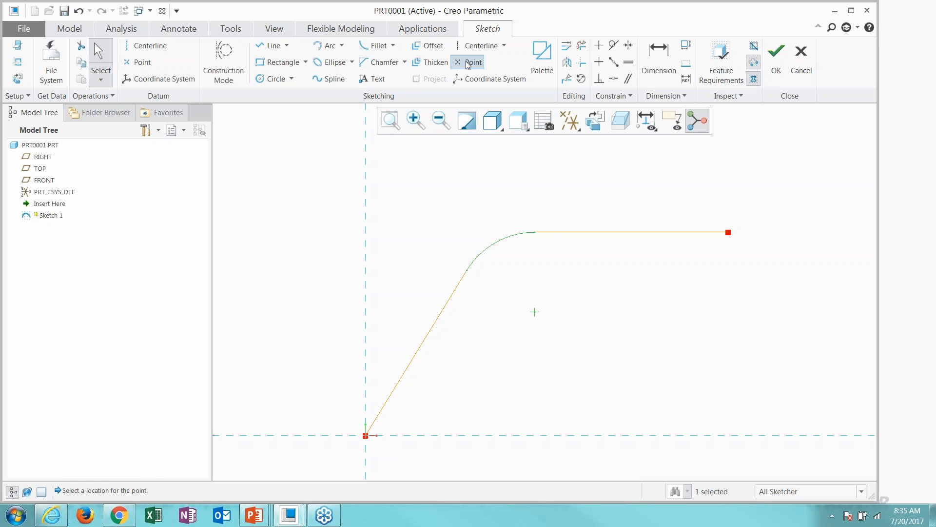
pyautogui.click(490, 233)
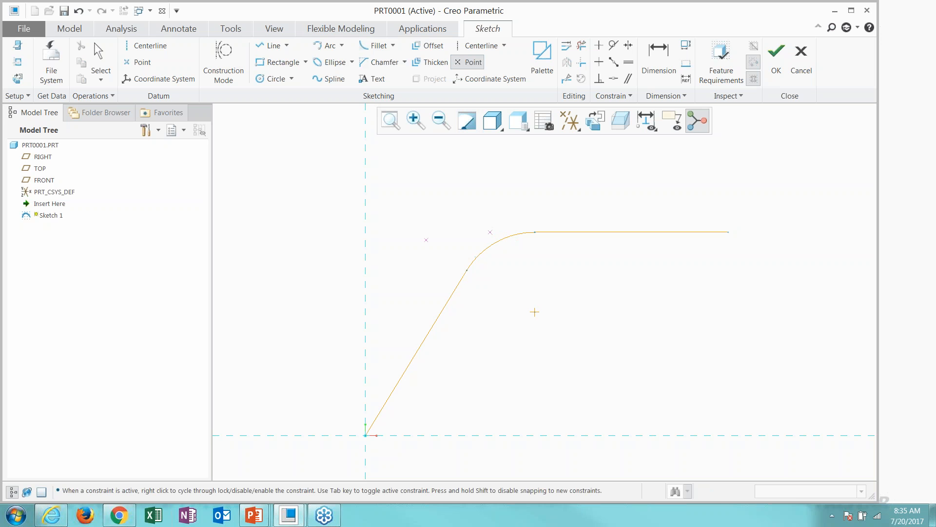
pyautogui.middleClick(426, 240)
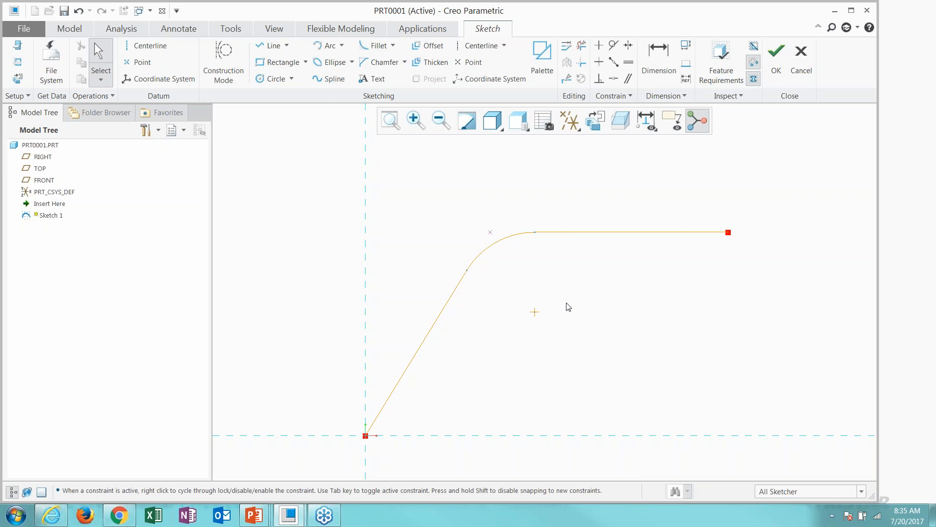
# Turn on the section dimension display and dimension the theoretical corner point to the horizontal line's far end and to the origin.
pyautogui.rightClick(619, 285)
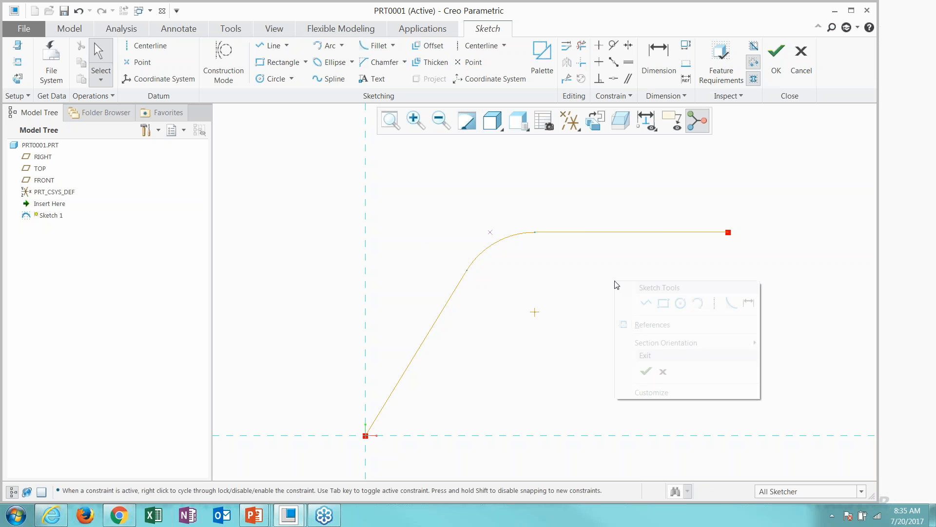
pyautogui.click(747, 303)
pyautogui.click(646, 121)
pyautogui.click(640, 152)
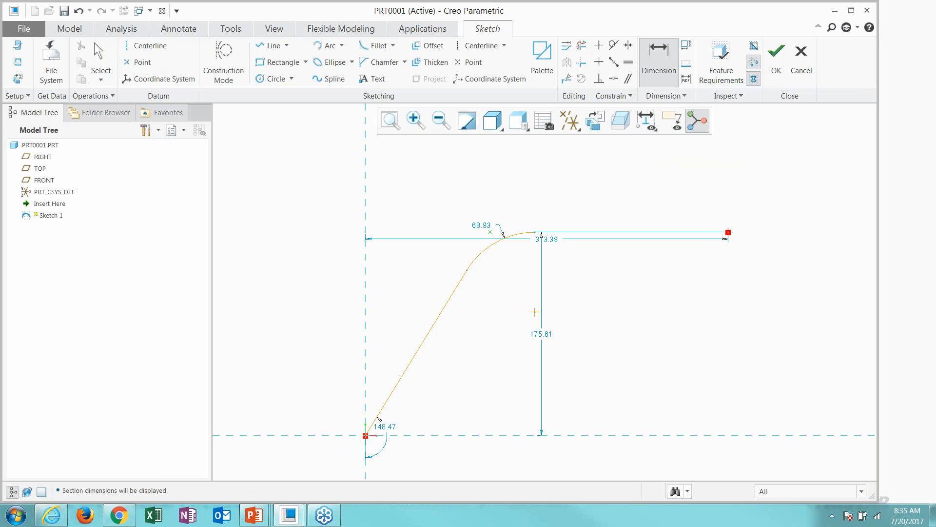
pyautogui.middleClick(535, 202)
pyautogui.press('Return')
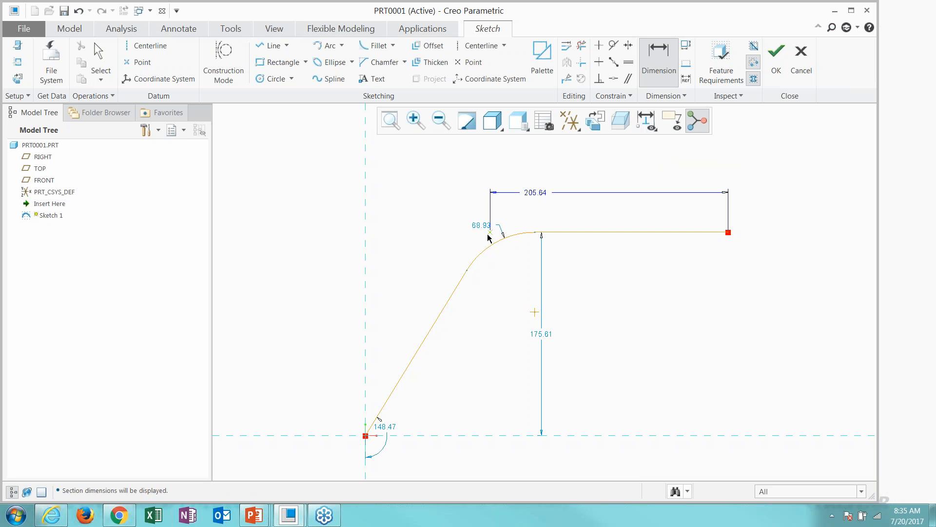
pyautogui.click(365, 435)
pyautogui.middleClick(422, 299)
pyautogui.middleClick(460, 342)
pyautogui.middleClick(510, 293)
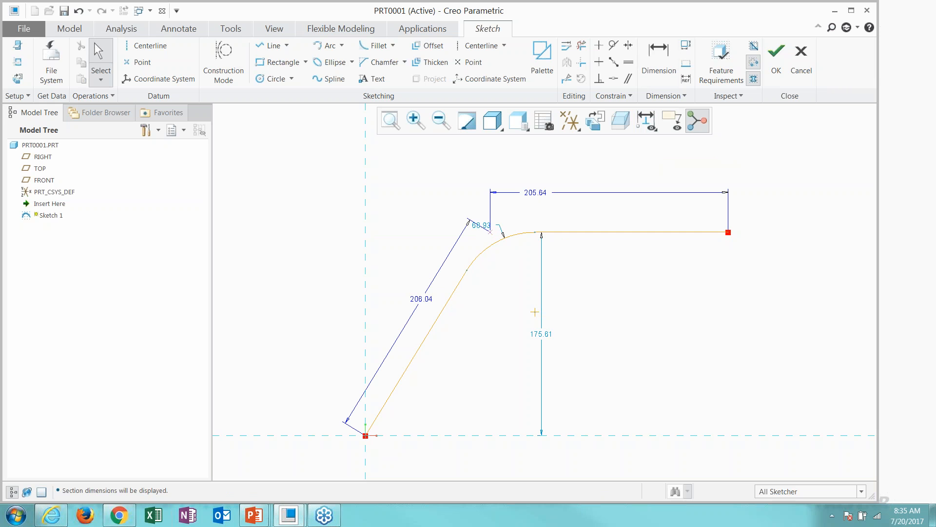
# Move the fillet's radius dimension to the inside of the bend and accept the sketch.
pyautogui.moveTo(482, 226); pyautogui.dragTo(508, 302)
pyautogui.rightClick(701, 317)
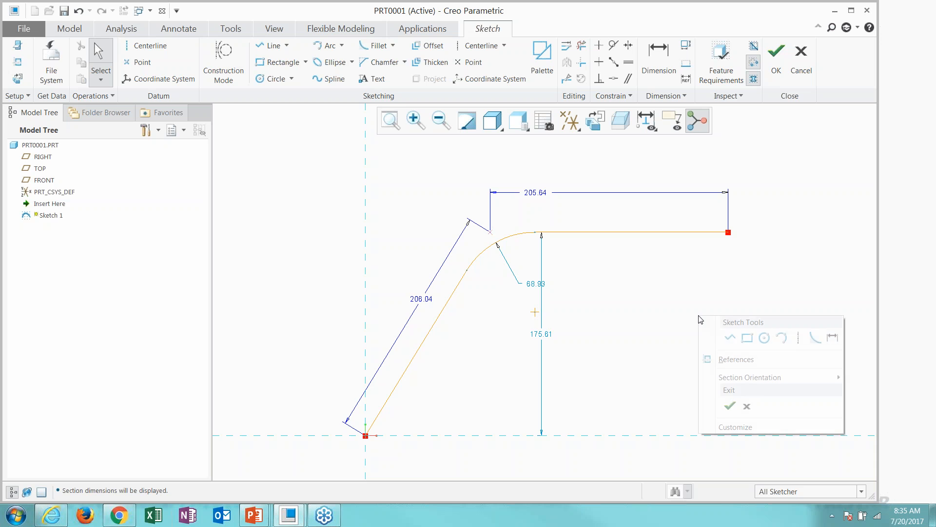
pyautogui.click(729, 406)
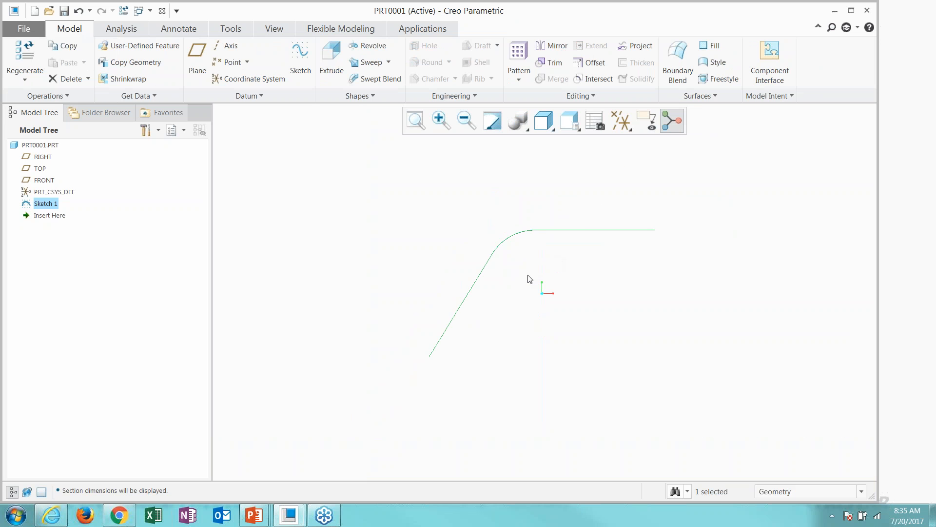
# Sweep a circular section of about 34.6 diameter, centred on the trajectory's start, along the filleted sketch as a solid.
pyautogui.click(360, 62)
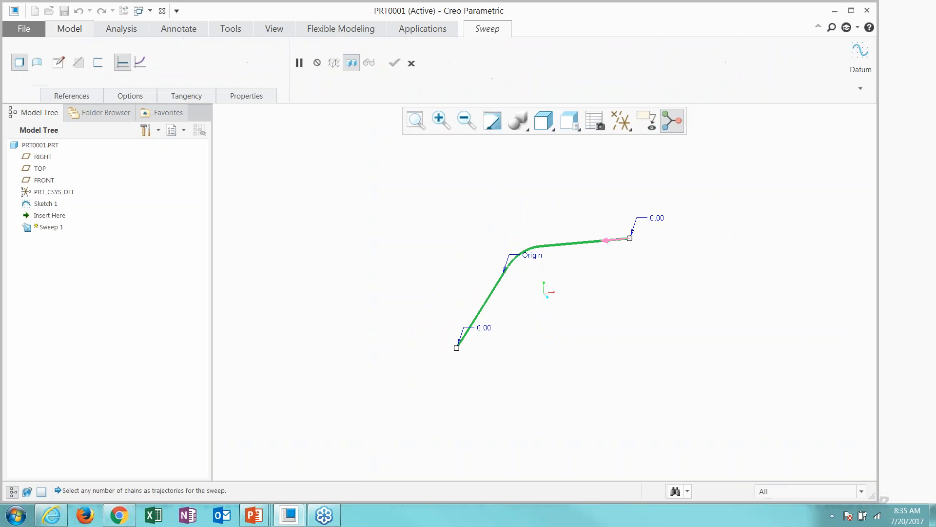
pyautogui.rightClick(627, 264)
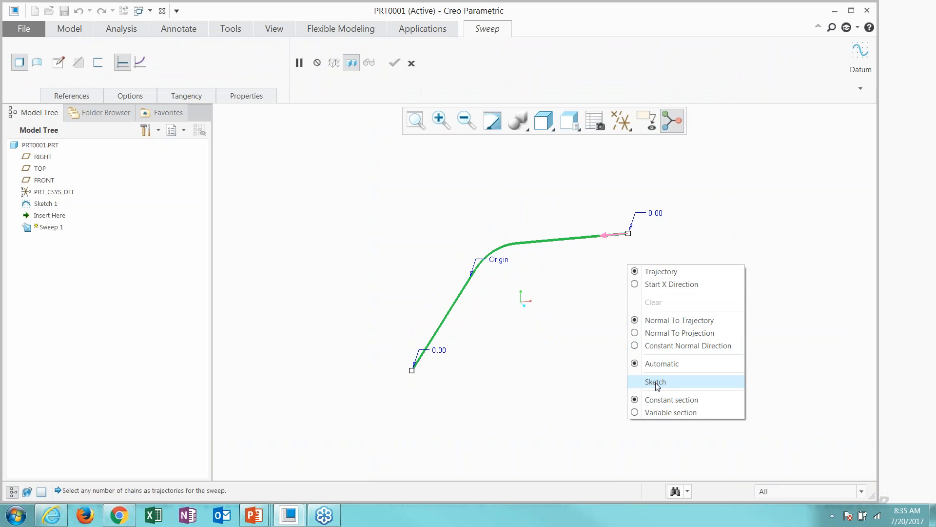
pyautogui.click(655, 382)
pyautogui.rightClick(642, 302)
pyautogui.click(705, 326)
pyautogui.click(628, 228)
pyautogui.click(633, 246)
pyautogui.middleClick(635, 319)
pyautogui.rightClick(570, 290)
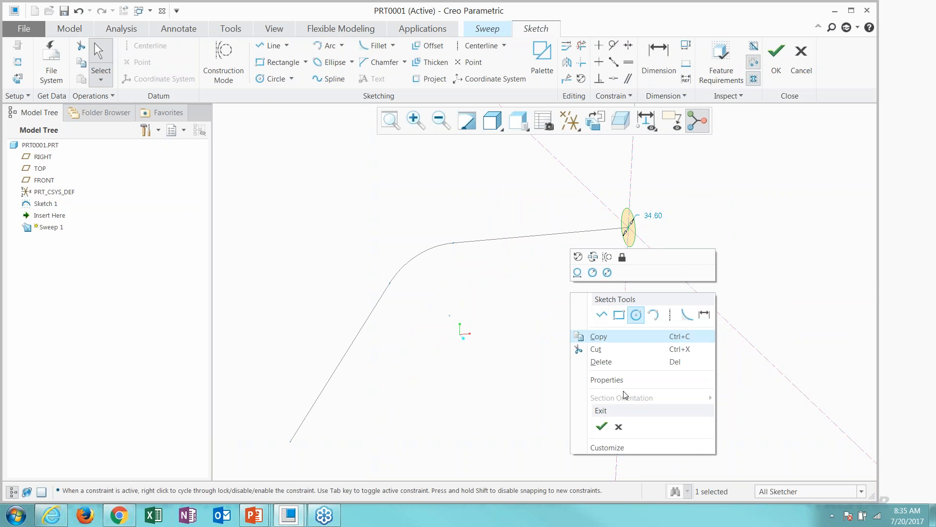
pyautogui.click(603, 427)
pyautogui.middleClick(498, 334)
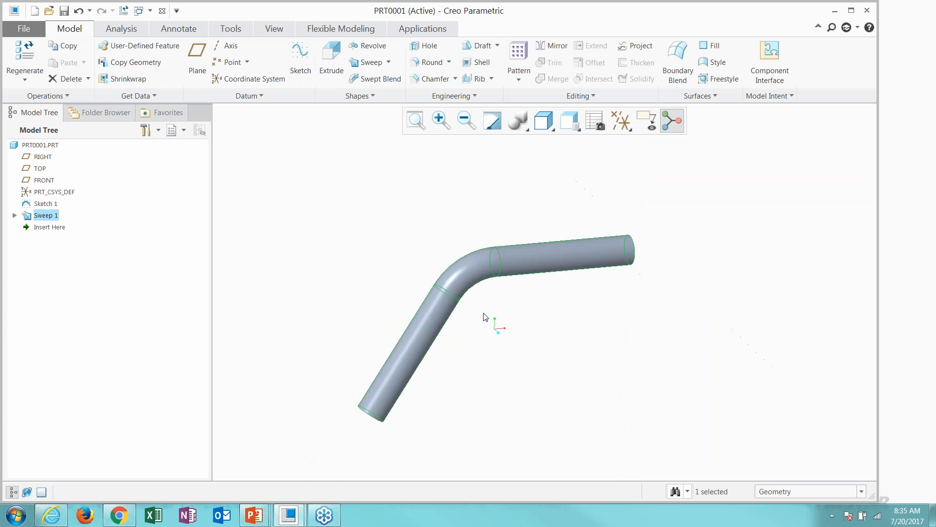
# Display the dimensions of Sketch 1 and enlarge the swept tube's bend radius dynamically to about 86.
pyautogui.click(481, 309)
pyautogui.scroll(-2, 476, 307)
pyautogui.click(47, 205)
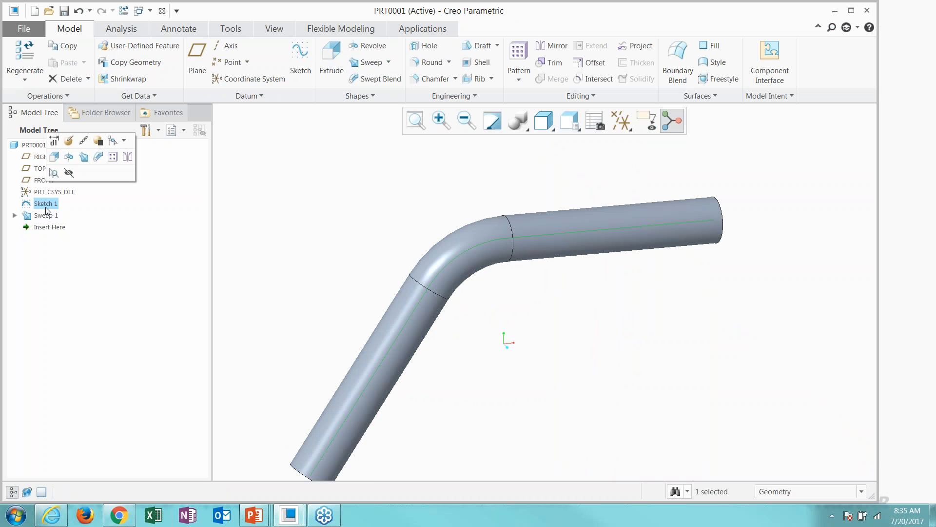
pyautogui.click(53, 141)
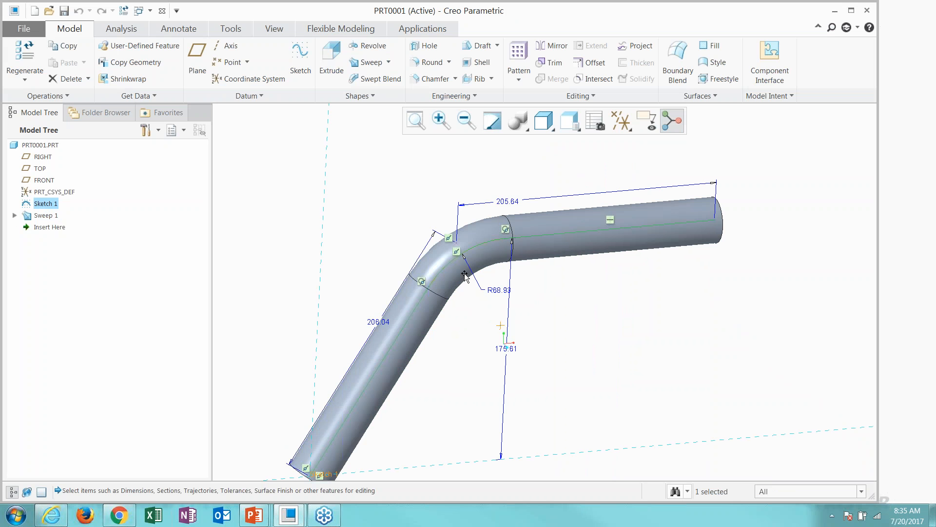
pyautogui.moveTo(464, 255)
pyautogui.mouseDown()
pyautogui.moveTo(470, 272)
pyautogui.moveTo(457, 247)
pyautogui.mouseUp()
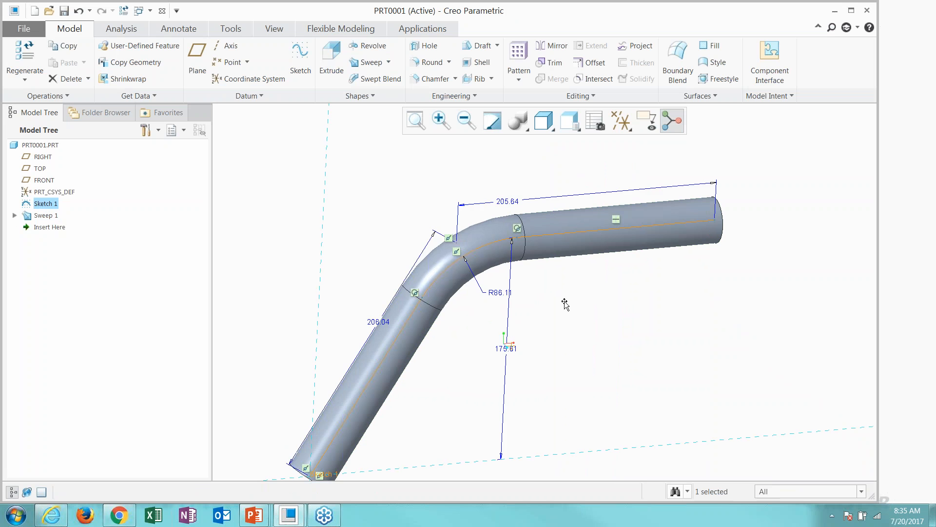
pyautogui.click(505, 336)
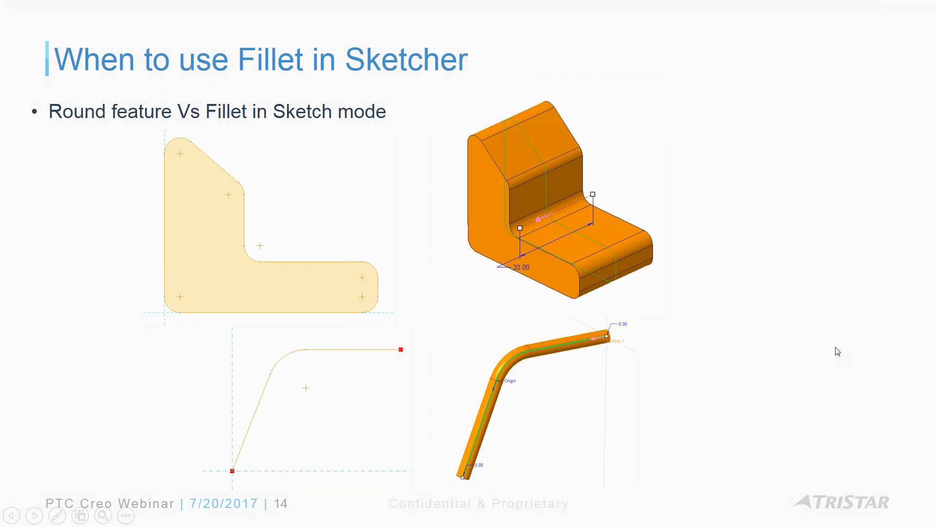
pyautogui.click(823, 327)
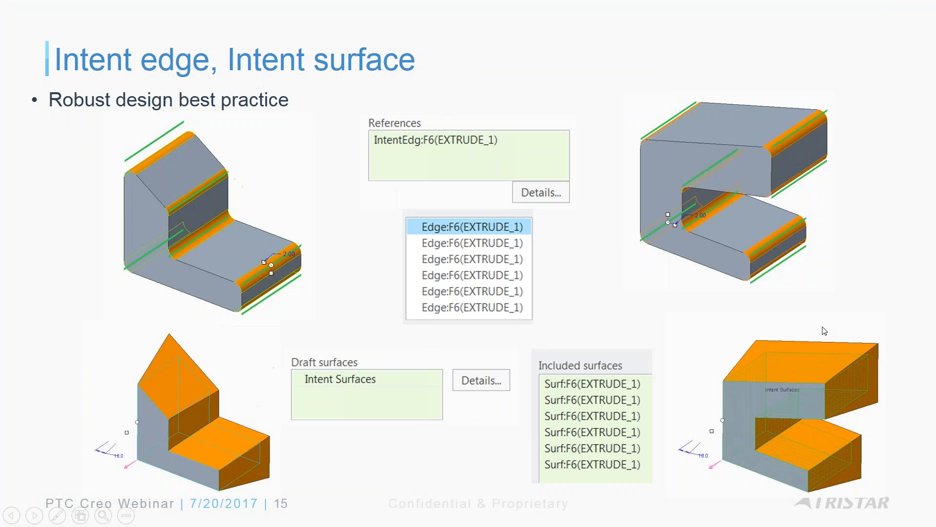
pyautogui.click(824, 330)
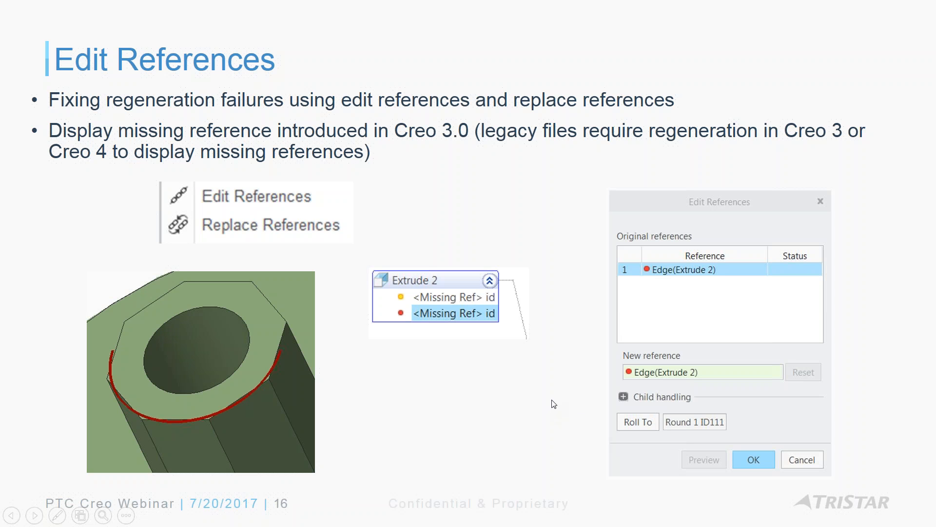
pyautogui.click(545, 385)
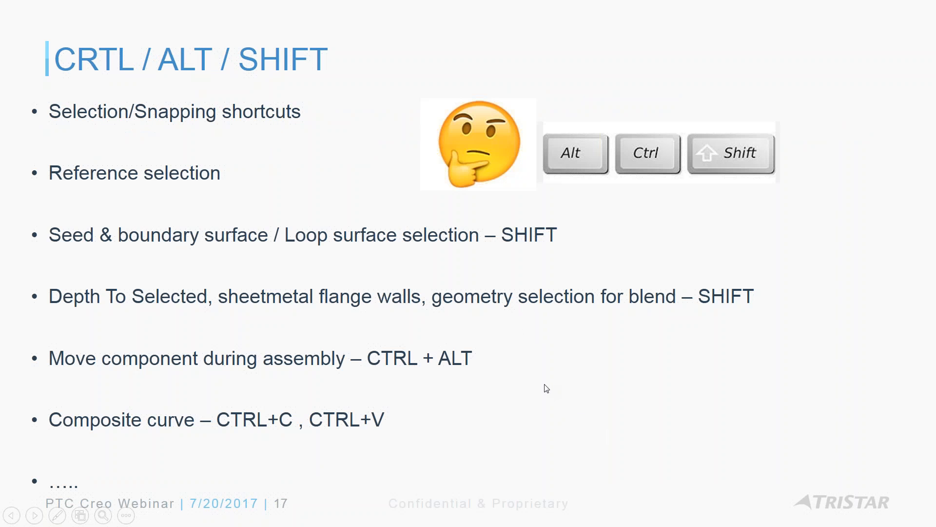
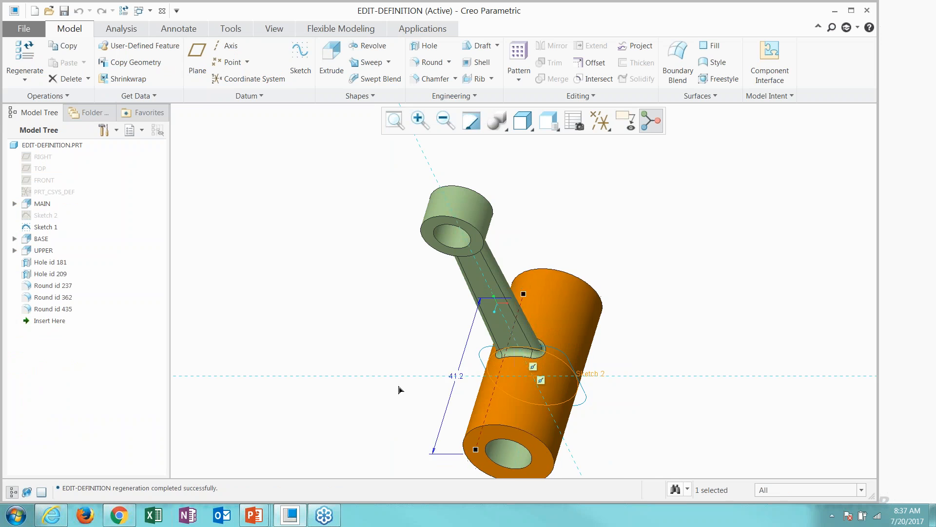
# Redefine the UPPER extrude so that both of its depth ends reference the end faces of the large base cylinder.
pyautogui.moveTo(405, 400); pyautogui.dragTo(369, 368, button='middle')
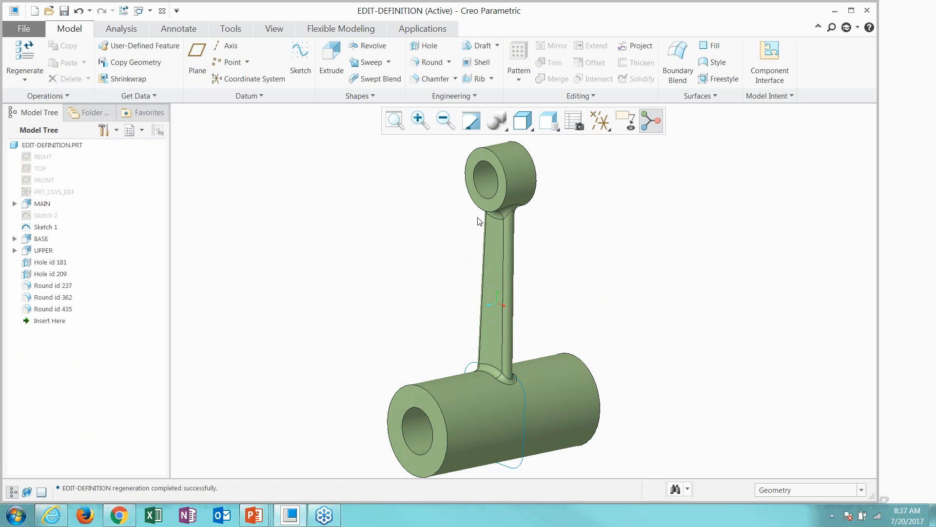
pyautogui.click(471, 177)
pyautogui.click(490, 121)
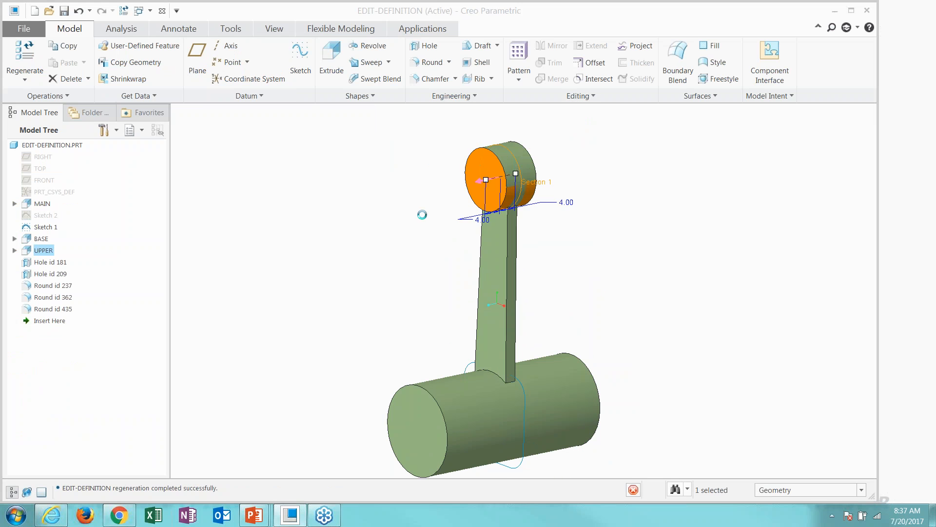
pyautogui.moveTo(447, 193); pyautogui.dragTo(416, 385)
pyautogui.moveTo(365, 323); pyautogui.dragTo(317, 307, button='middle')
pyautogui.moveTo(530, 202); pyautogui.dragTo(581, 237)
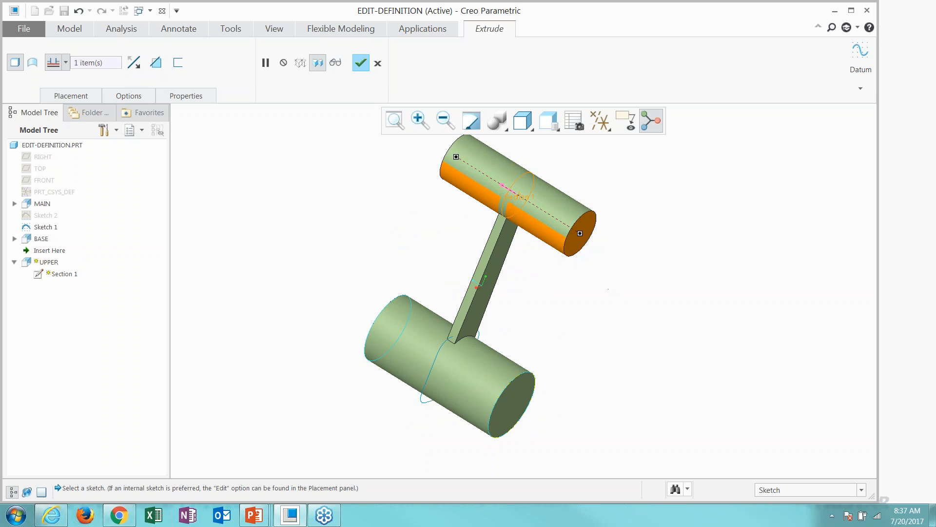
pyautogui.moveTo(636, 353); pyautogui.dragTo(633, 326, button='middle')
pyautogui.middleClick(633, 326)
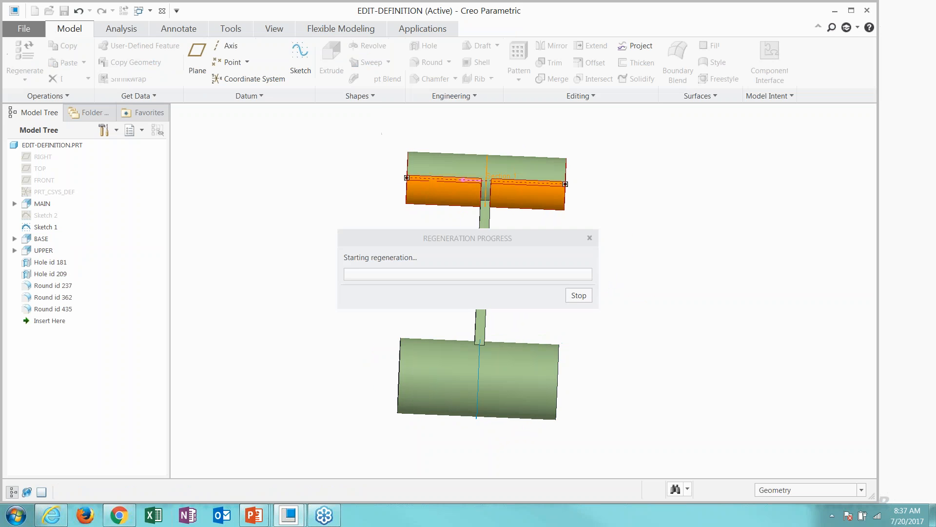
pyautogui.hotkey('ctrl', 'd')
# Close the current part and open bends.prt from the ctrlaltshift folder.
pyautogui.click(162, 11)
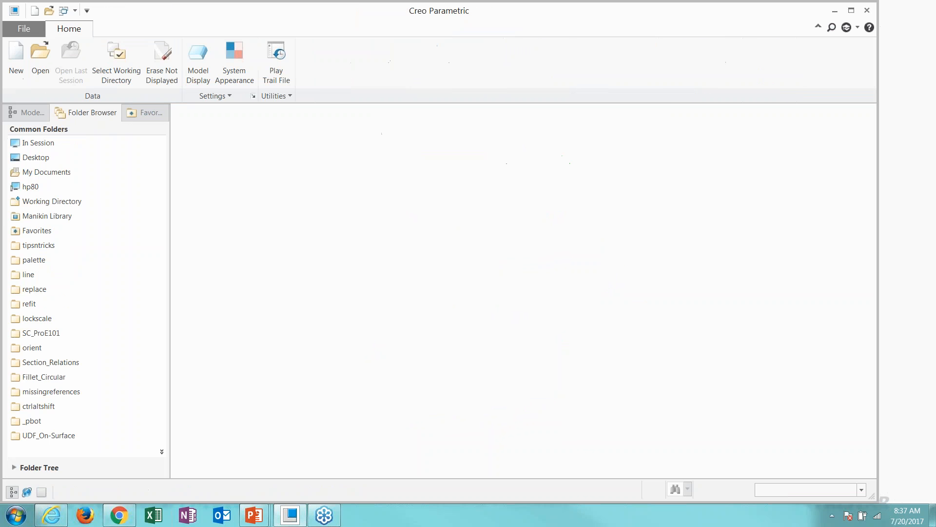
pyautogui.click(42, 406)
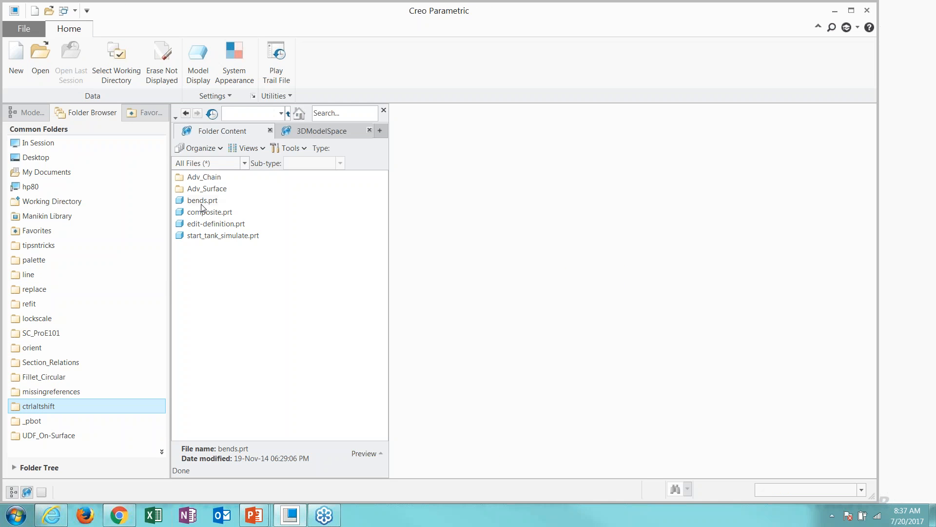
pyautogui.doubleClick(202, 203)
pyautogui.moveTo(480, 356); pyautogui.dragTo(450, 335, button='middle')
pyautogui.scroll(-1, 473, 314)
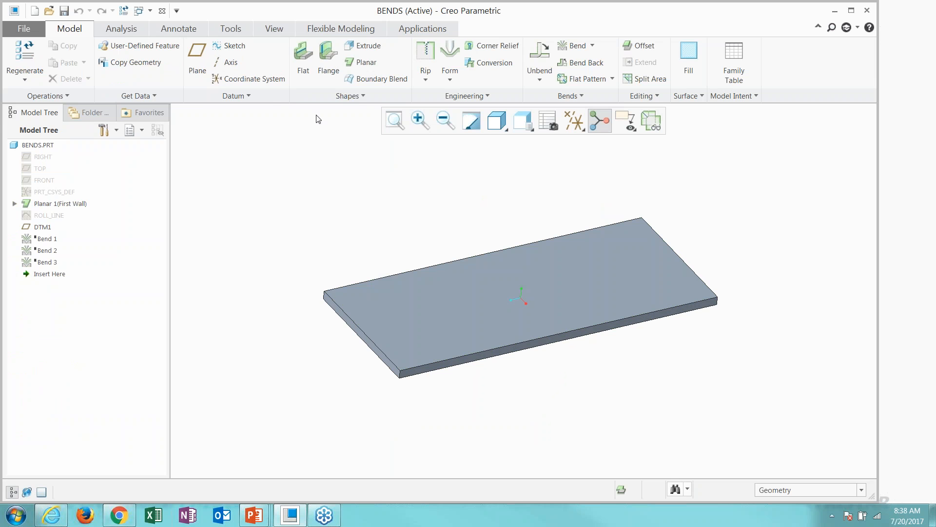
# Add a flange around the plate's complete edge loop with a wall height of about 40.
pyautogui.click(329, 68)
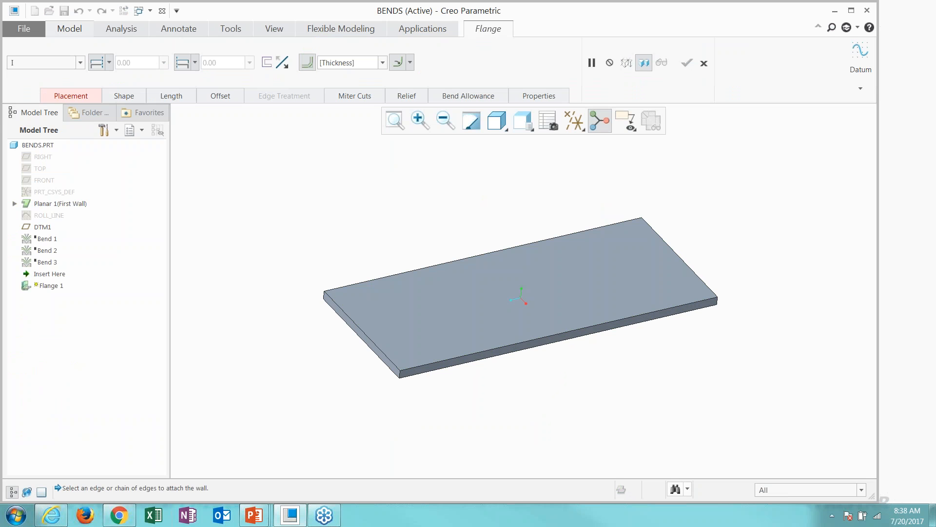
pyautogui.click(473, 356)
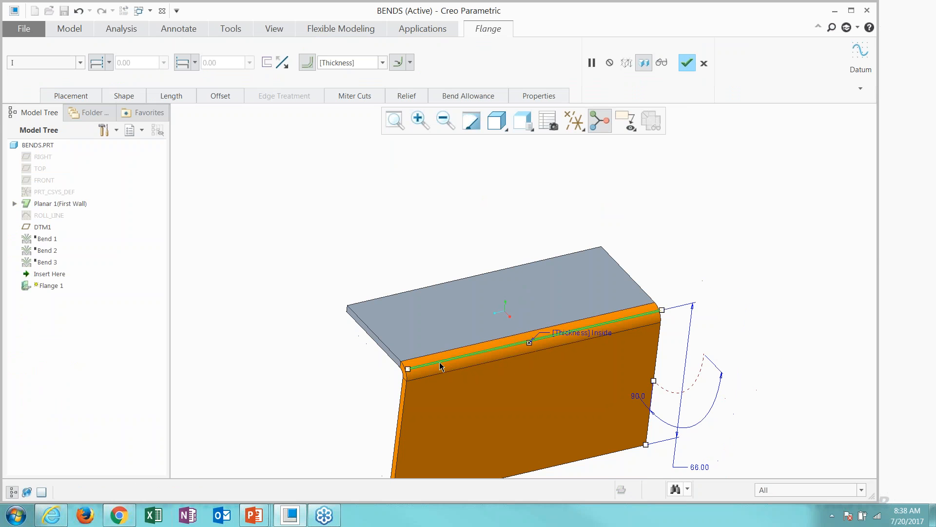
pyautogui.click(434, 332)
pyautogui.moveTo(423, 332); pyautogui.dragTo(384, 218, button='middle')
pyautogui.moveTo(382, 219); pyautogui.dragTo(383, 275)
pyautogui.moveTo(383, 276); pyautogui.dragTo(408, 219, button='middle')
pyautogui.scroll(-4, 414, 228)
pyautogui.scroll(2, 359, 289)
pyautogui.moveTo(359, 288); pyautogui.dragTo(356, 153, button='middle')
# Review the flange's miter cut, bend relief and corner relief options and accept the flange.
pyautogui.click(371, 96)
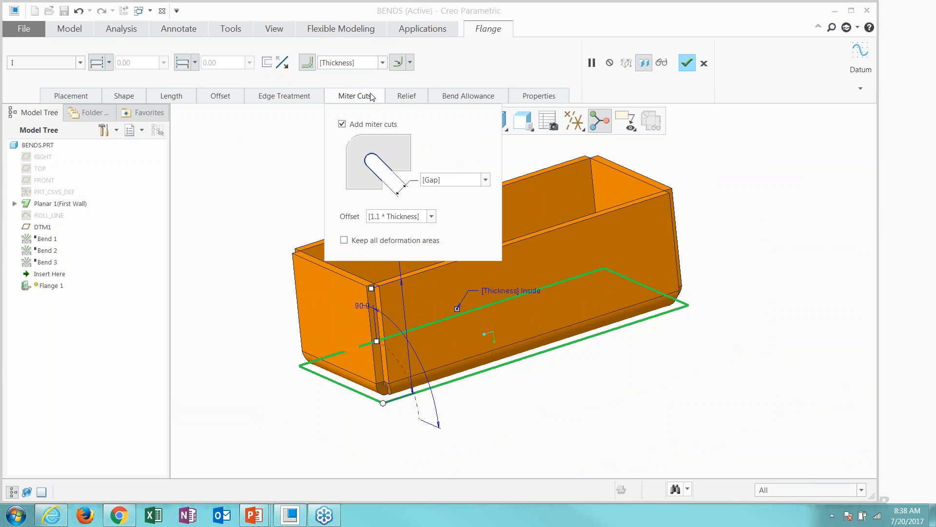
pyautogui.click(407, 96)
pyautogui.click(433, 189)
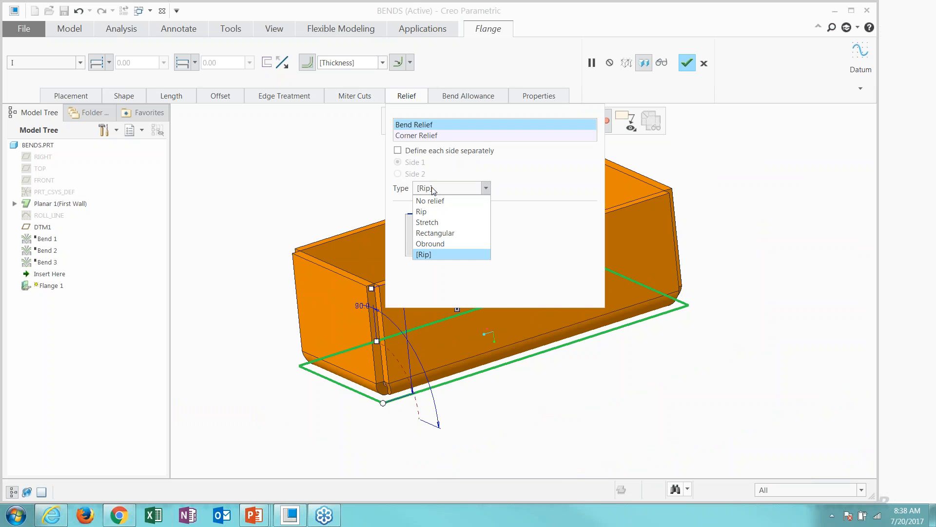
pyautogui.click(433, 190)
pyautogui.click(424, 136)
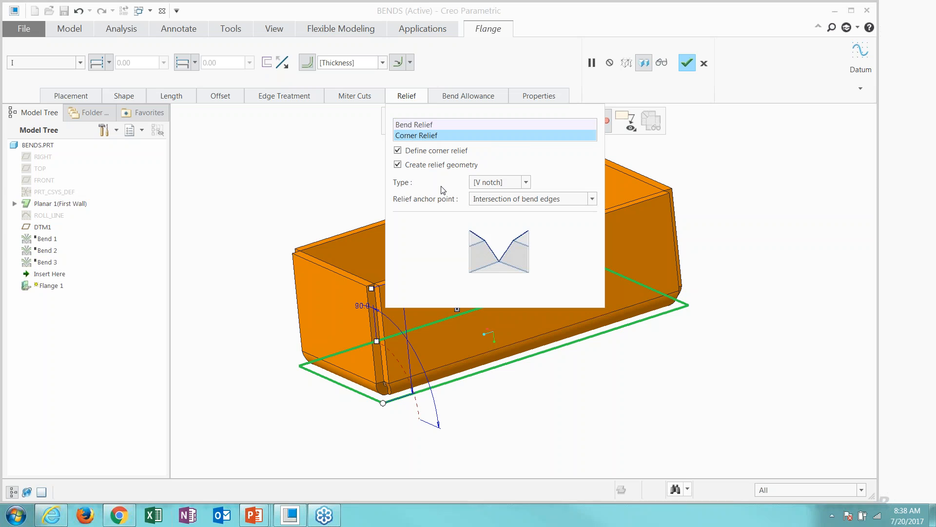
pyautogui.click(504, 183)
pyautogui.click(504, 184)
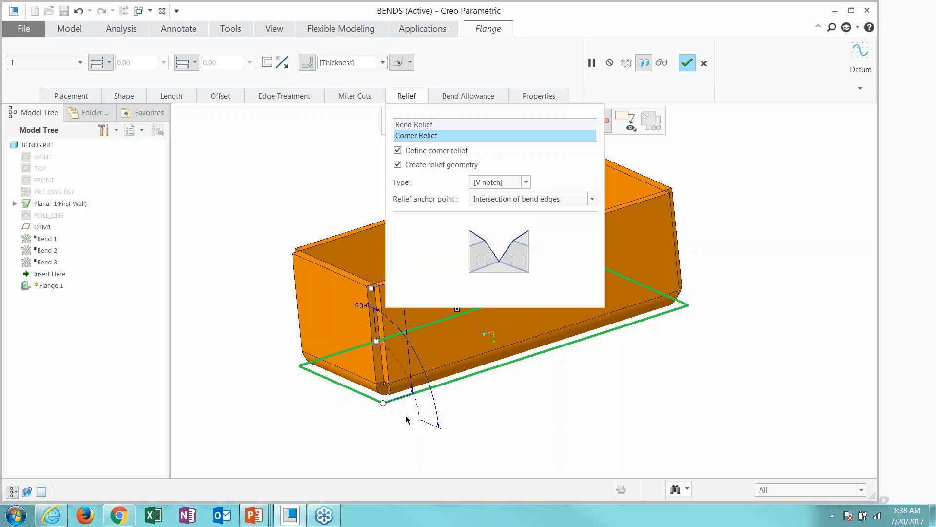
pyautogui.click(407, 95)
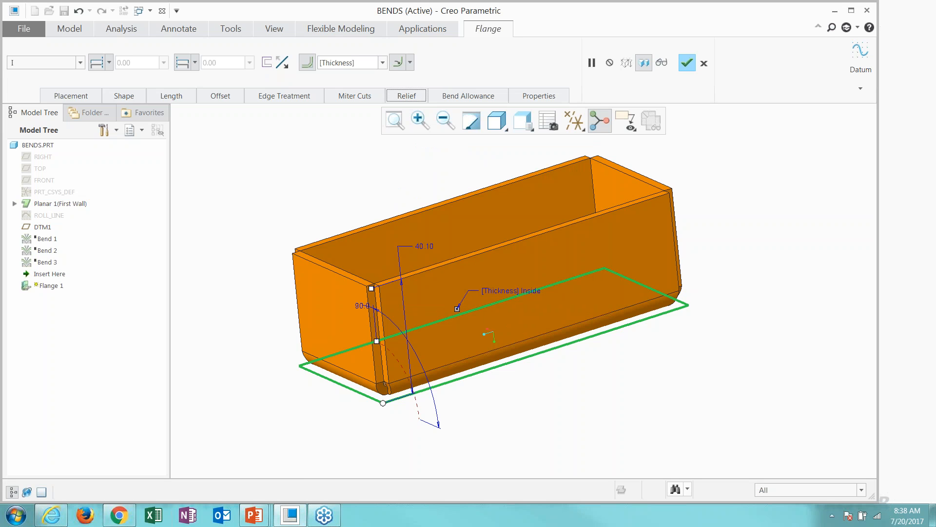
pyautogui.click(690, 65)
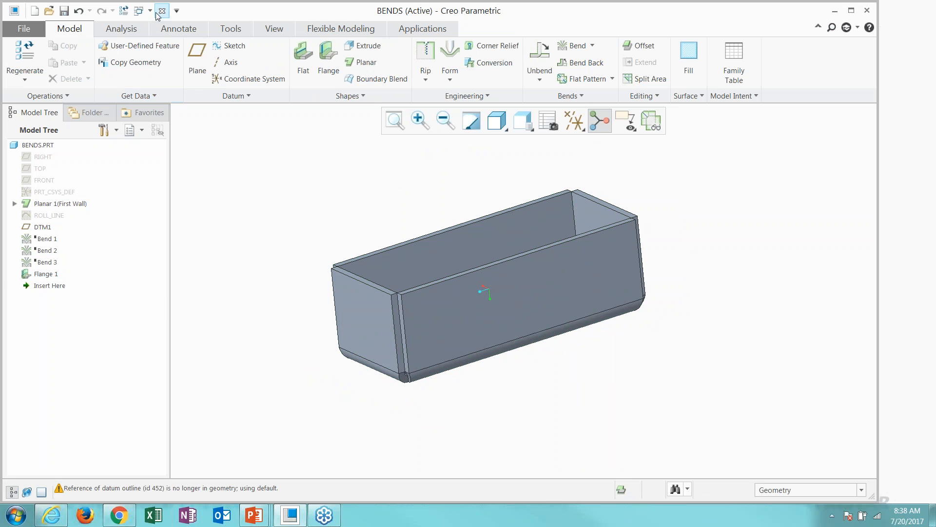
# Close the sheet metal part and open start_tank_simulate.prt from the ctrlaltshift folder.
pyautogui.click(162, 11)
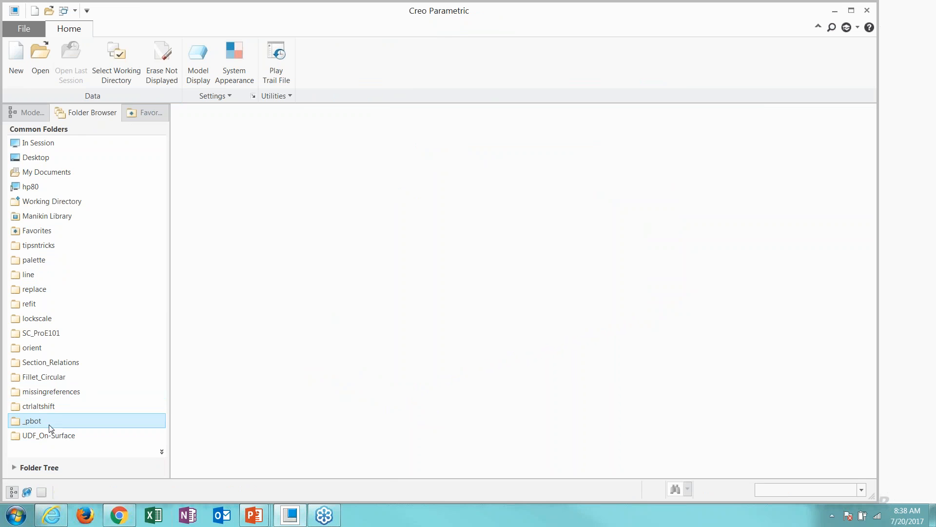
pyautogui.click(49, 407)
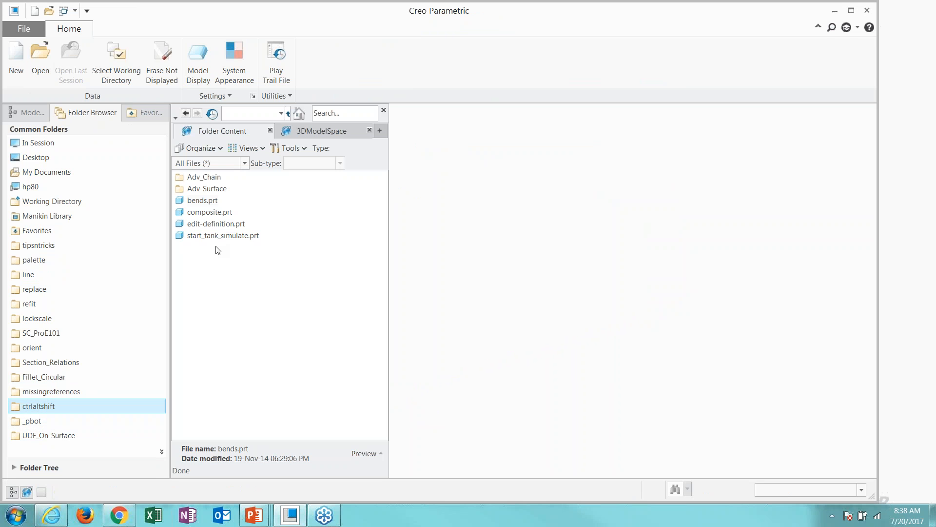
pyautogui.doubleClick(215, 238)
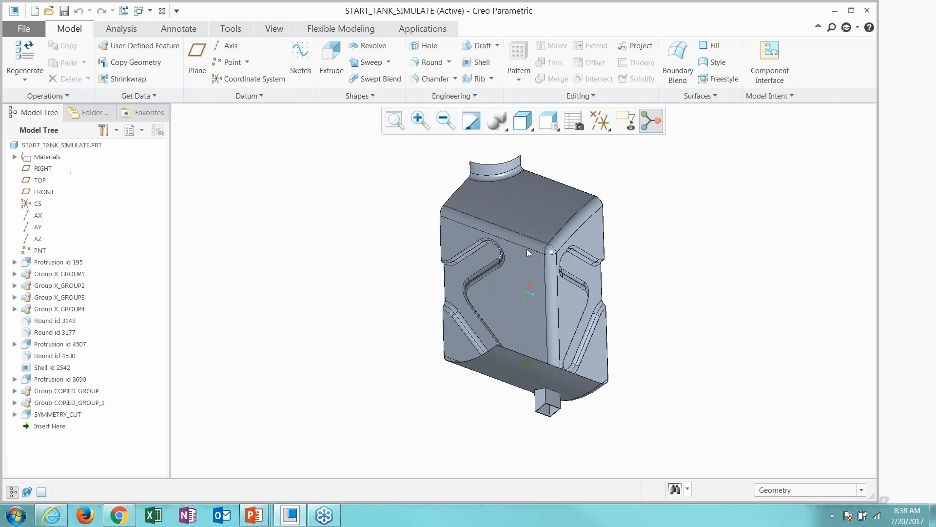
pyautogui.scroll(5, 451, 306)
pyautogui.scroll(-5, 451, 307)
pyautogui.moveTo(451, 307); pyautogui.dragTo(467, 228, button='middle')
# Select the tank's sloped top face, add neighbouring round and side faces to the selection one by one, and clear it.
pyautogui.click(464, 223)
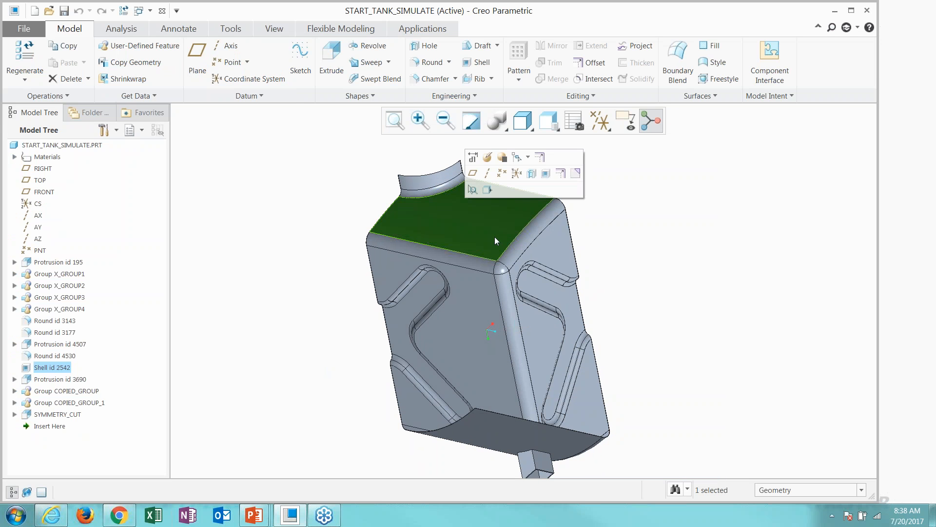
pyautogui.scroll(2, 496, 236)
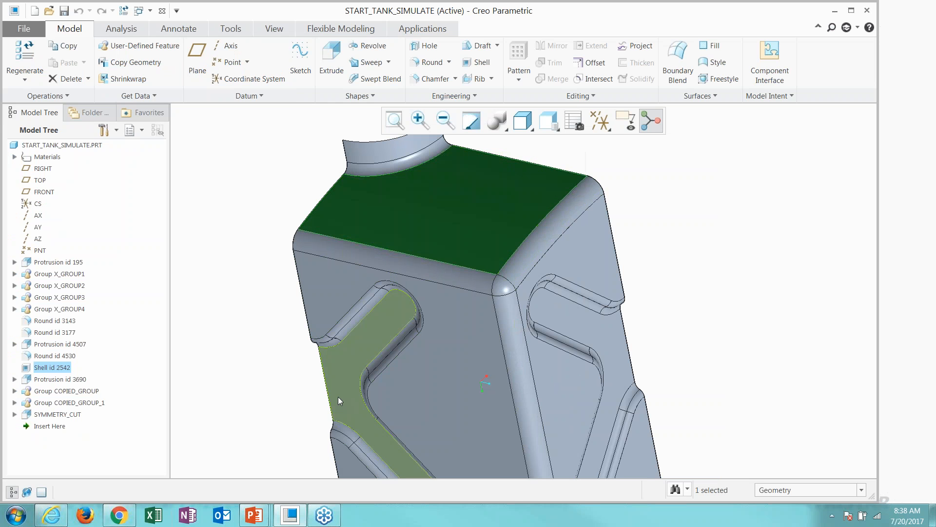
pyautogui.scroll(-1, 273, 241)
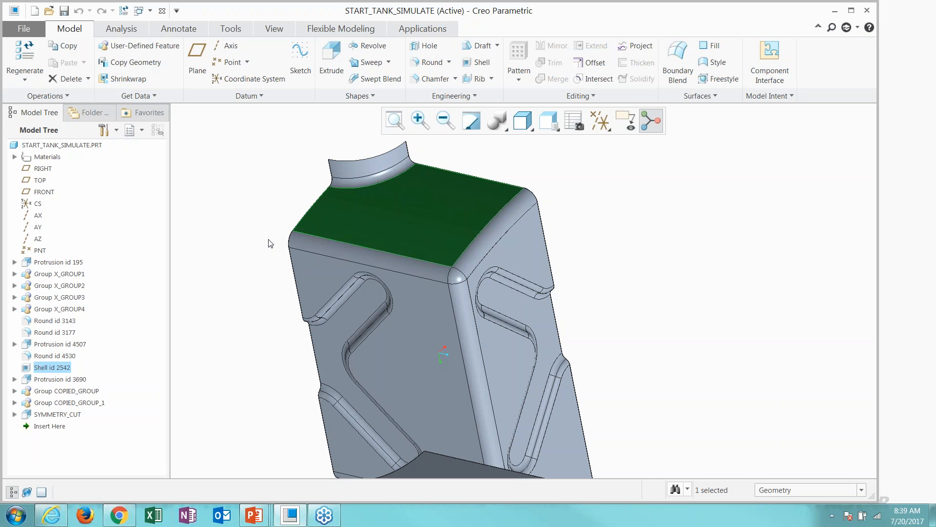
pyautogui.scroll(-1, 383, 271)
pyautogui.scroll(1, 313, 245)
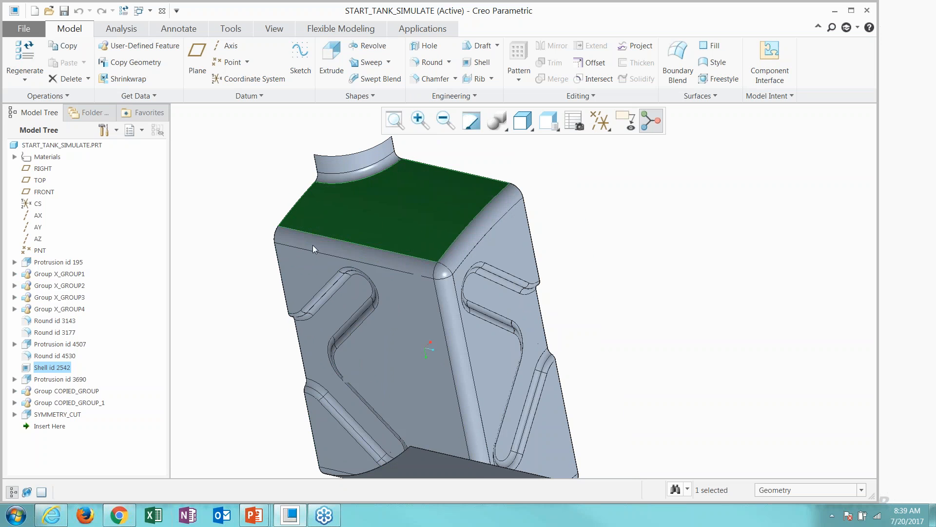
pyautogui.keyDown('ctrl'); pyautogui.click(306, 241); pyautogui.keyUp('ctrl')
pyautogui.keyDown('ctrl'); pyautogui.click(292, 281); pyautogui.keyUp('ctrl')
pyautogui.keyDown('ctrl'); pyautogui.click(444, 297); pyautogui.keyUp('ctrl')
pyautogui.keyDown('ctrl'); pyautogui.click(468, 237); pyautogui.keyUp('ctrl')
pyautogui.click(603, 310)
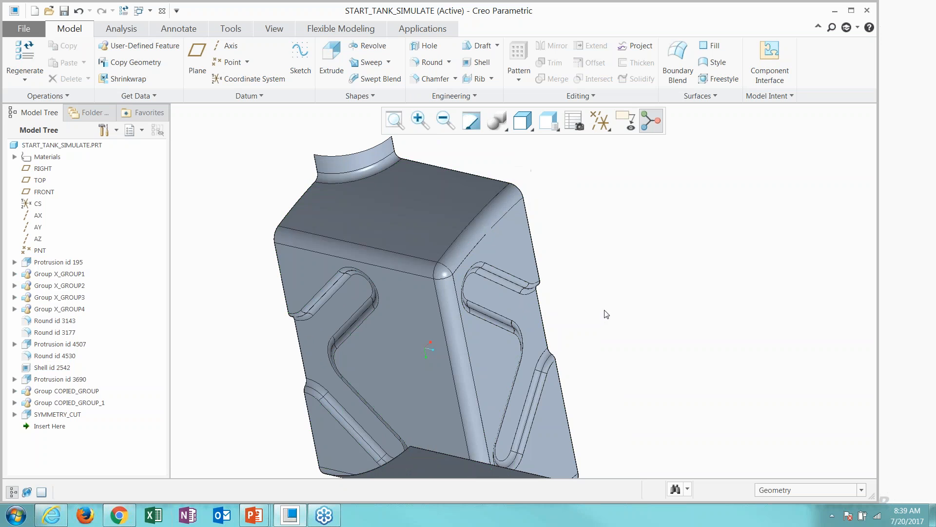
# Select the tank's sloped top face as the seed surface and a thin cut wall face as the boundary surface.
pyautogui.scroll(2, 453, 256)
pyautogui.scroll(-1, 425, 230)
pyautogui.click(404, 232)
pyautogui.scroll(-5, 403, 231)
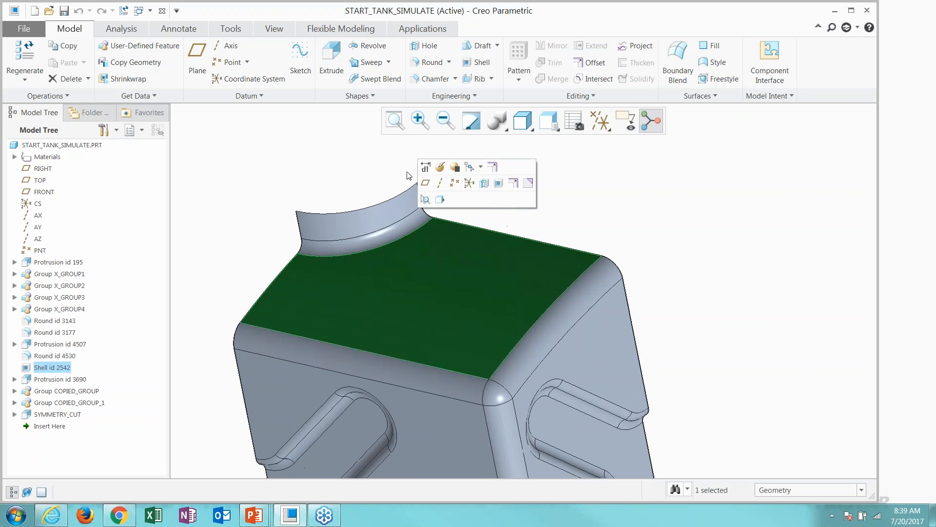
pyautogui.scroll(-3, 443, 236)
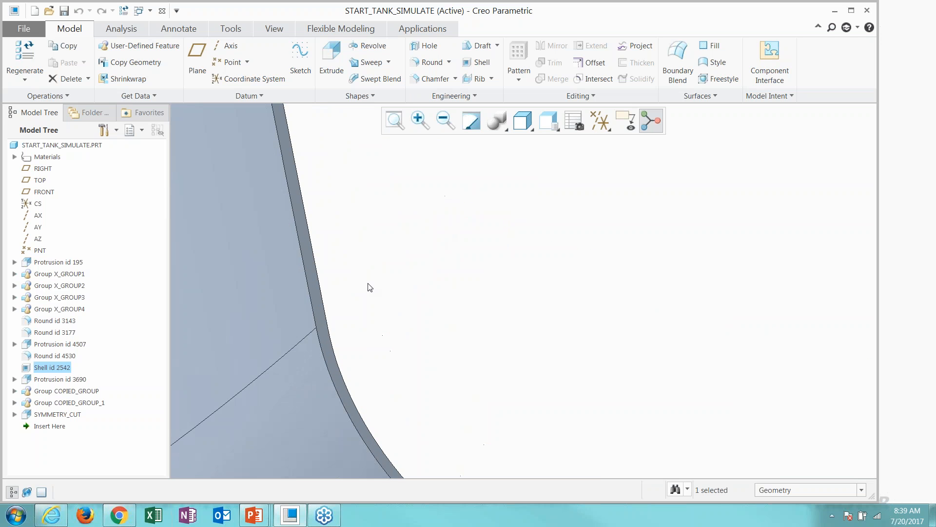
pyautogui.keyDown('shift'); pyautogui.click(315, 286); pyautogui.keyUp('shift')
pyautogui.scroll(2, 491, 283)
pyautogui.scroll(5, 535, 314)
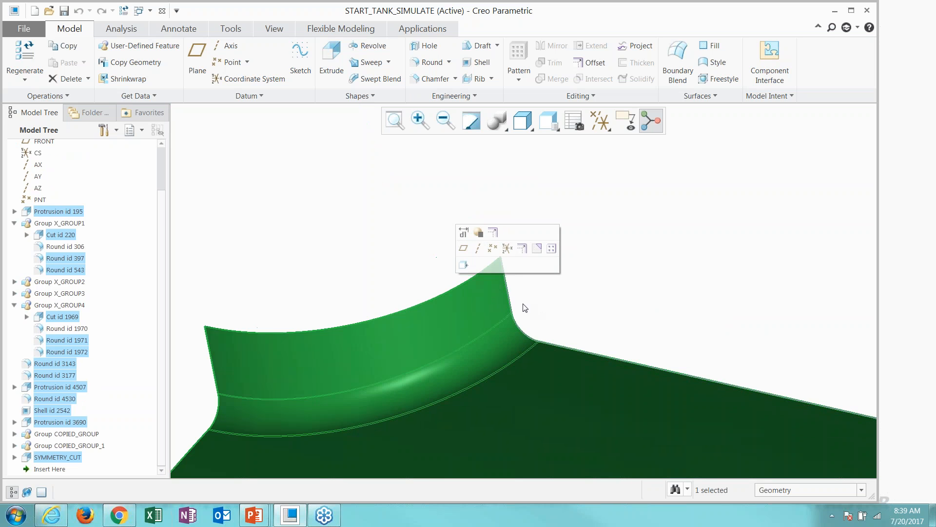
pyautogui.scroll(1, 373, 267)
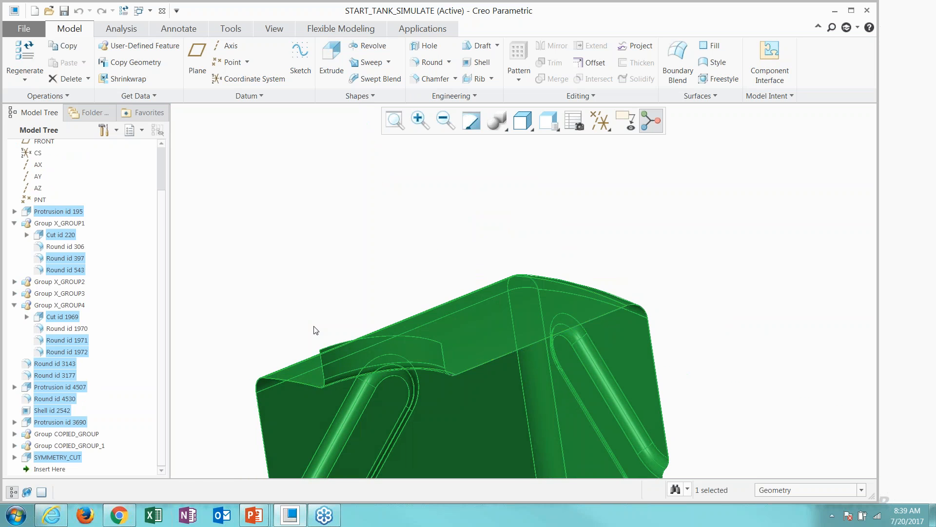
# Add the neck's narrow top rim face and its thin side wall face as further boundary surfaces.
pyautogui.scroll(-6, 318, 378)
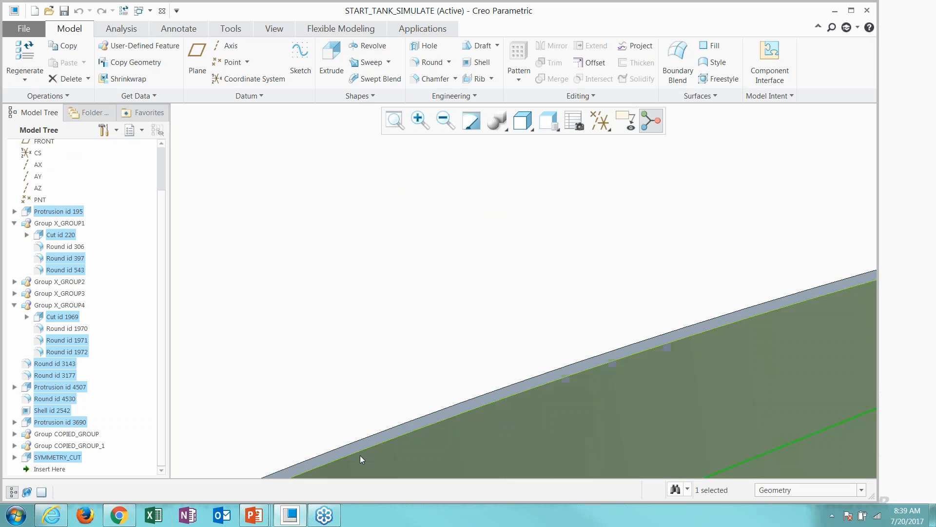
pyautogui.click(356, 447)
pyautogui.scroll(4, 349, 322)
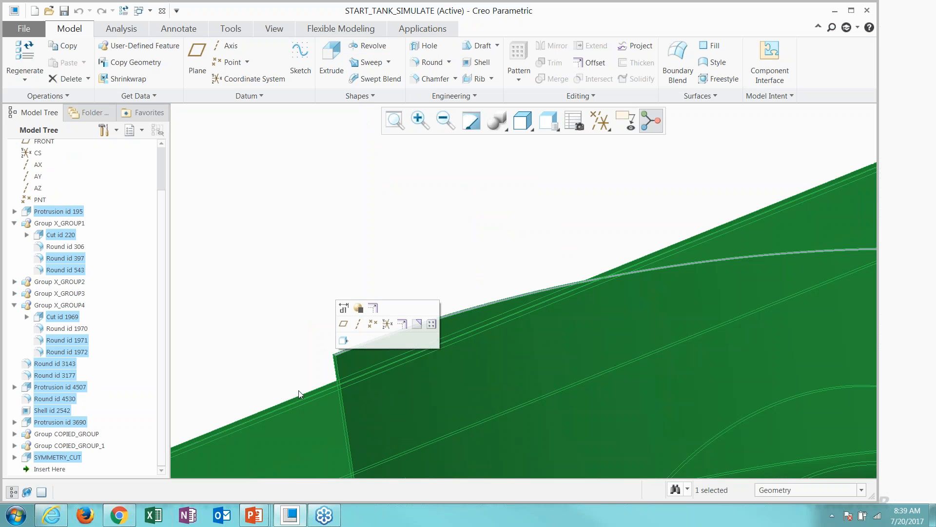
pyautogui.scroll(-3, 317, 398)
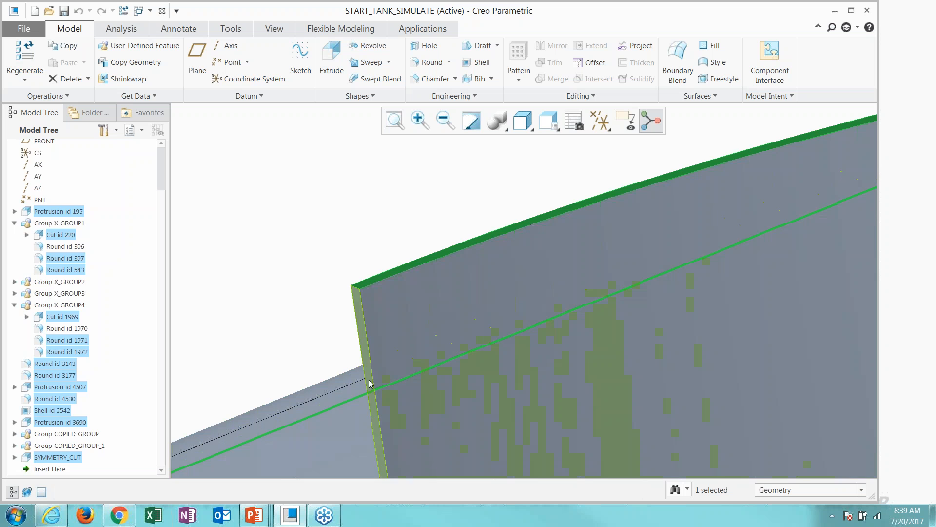
pyautogui.click(369, 387)
pyautogui.scroll(3, 397, 245)
pyautogui.scroll(5, 400, 248)
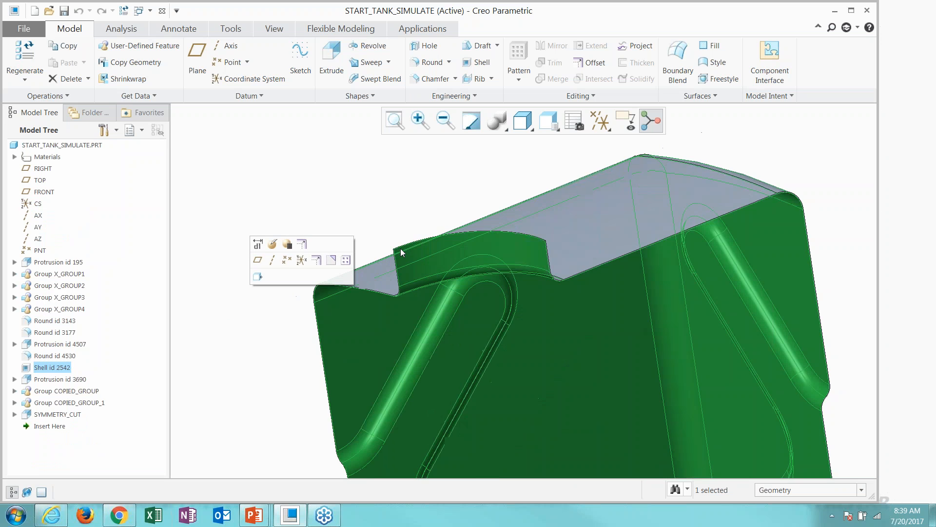
# Inspect the seed-and-boundary selection around the tank and try out copying it as a surface copy.
pyautogui.moveTo(530, 361); pyautogui.dragTo(489, 445, button='middle')
pyautogui.scroll(-5, 510, 360)
pyautogui.scroll(2, 488, 373)
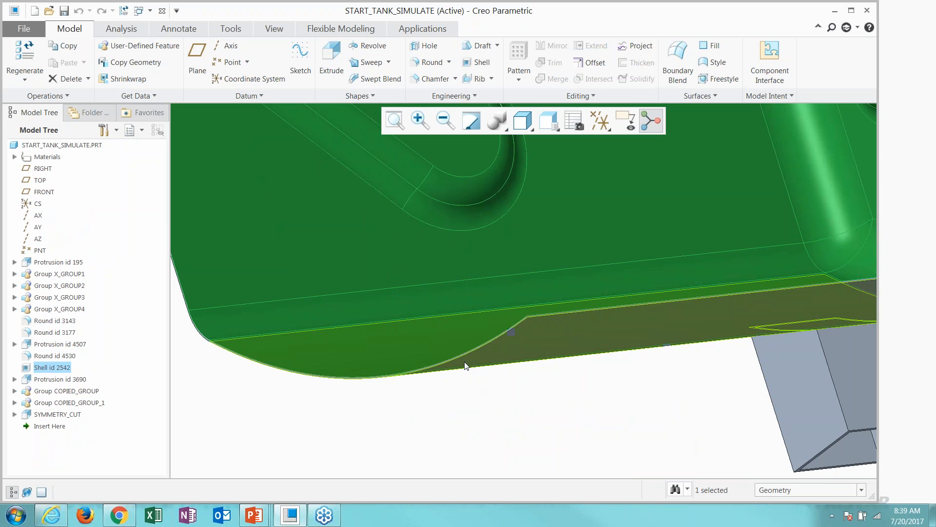
pyautogui.scroll(5, 443, 435)
pyautogui.moveTo(507, 370)
pyautogui.mouseDown(button='middle')
pyautogui.moveTo(472, 389)
pyautogui.moveTo(507, 385)
pyautogui.moveTo(481, 388)
pyautogui.moveTo(502, 386)
pyautogui.moveTo(368, 355)
pyautogui.mouseUp(button='middle')
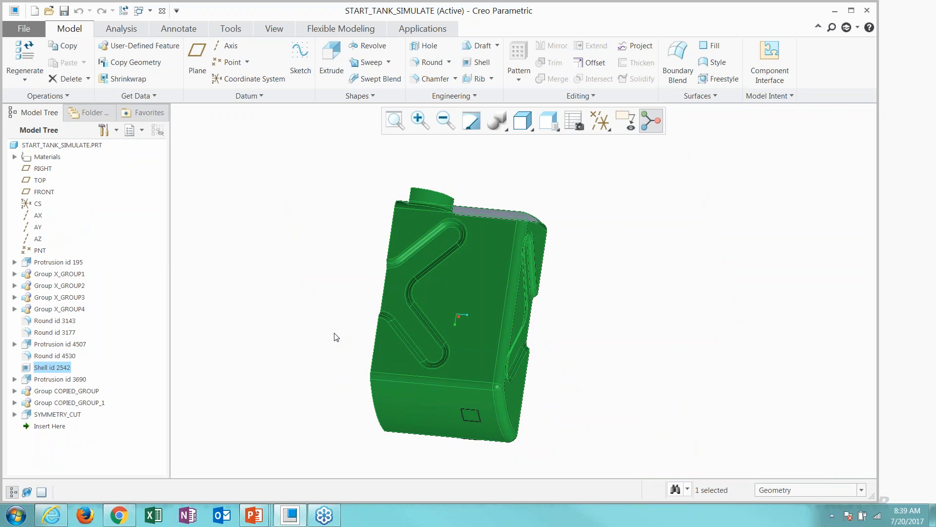
pyautogui.hotkey('ctrl', 'c')
pyautogui.hotkey('ctrl', 'v')
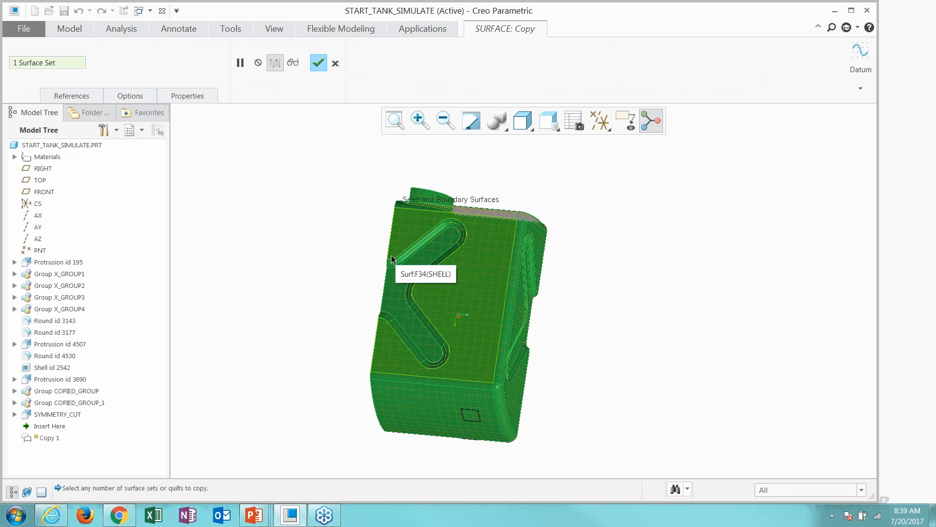
pyautogui.click(335, 63)
pyautogui.click(471, 280)
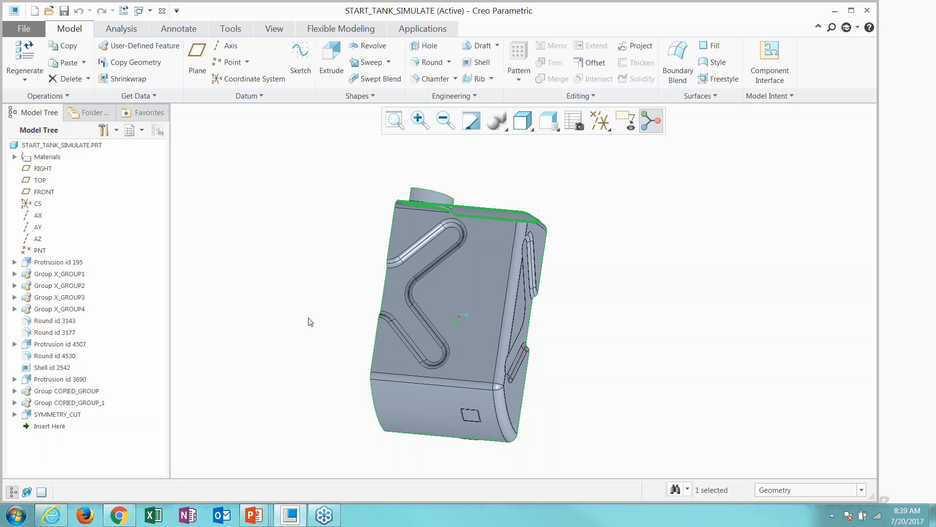
# Review the list of selected items and clear the surface selection.
pyautogui.click(715, 495)
pyautogui.moveTo(806, 120); pyautogui.dragTo(628, 143)
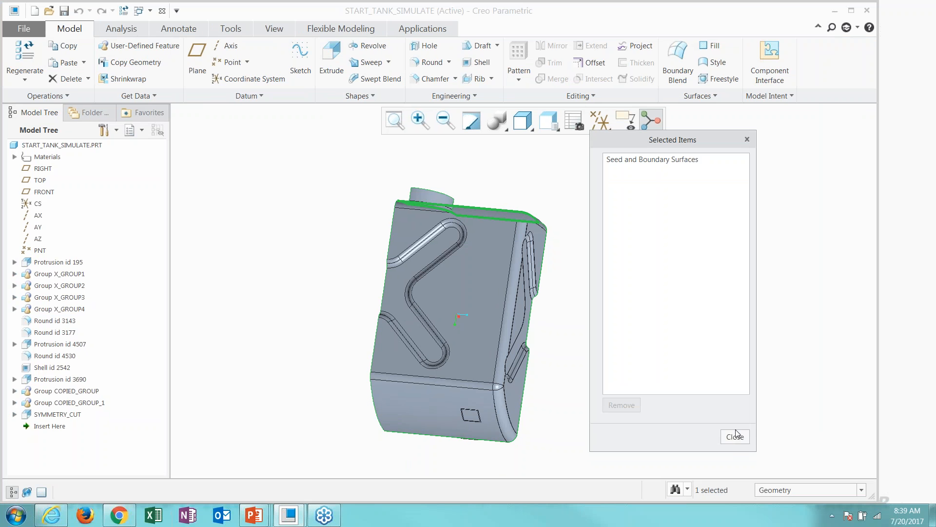
pyautogui.click(264, 223)
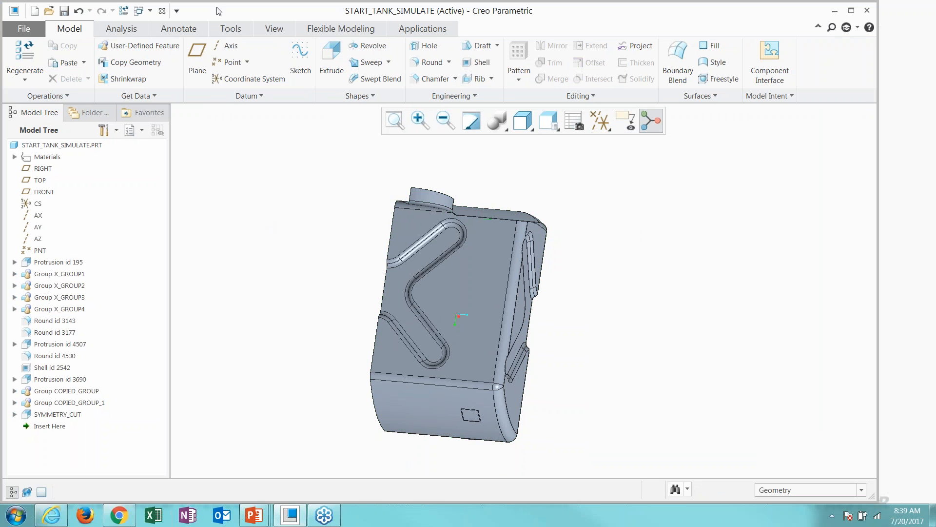
# Close the tank part and erase all models not displayed from the session.
pyautogui.click(163, 11)
pyautogui.click(158, 71)
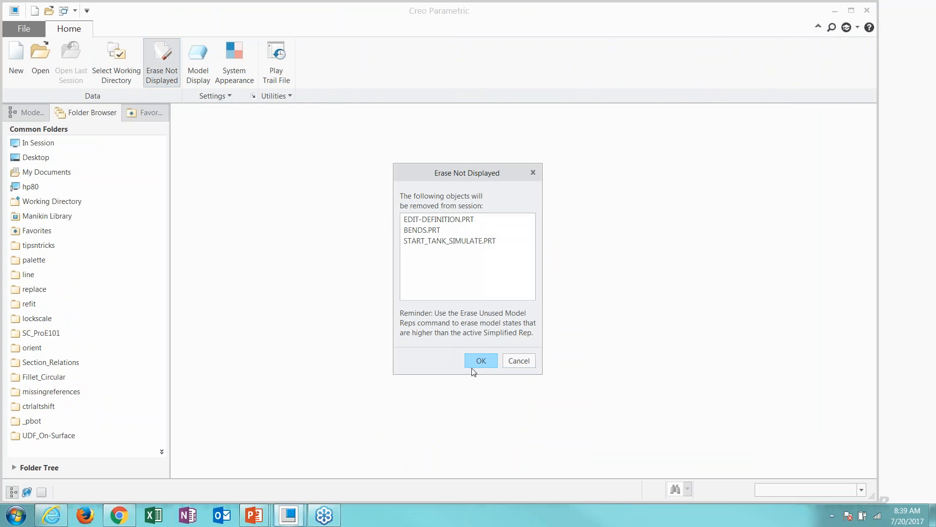
pyautogui.click(481, 361)
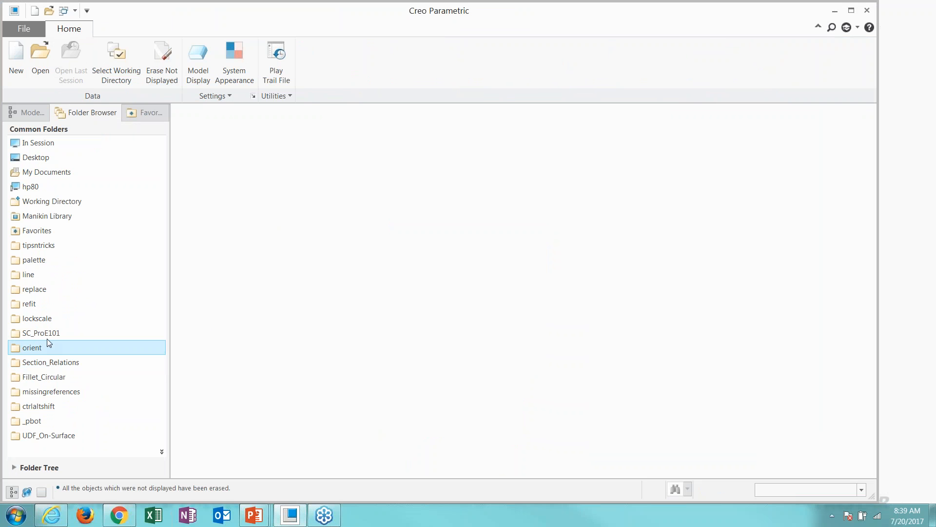
# Open composite.prt from the ctrlaltshift folder and inspect the patch boundaries of its blended surface.
pyautogui.click(44, 406)
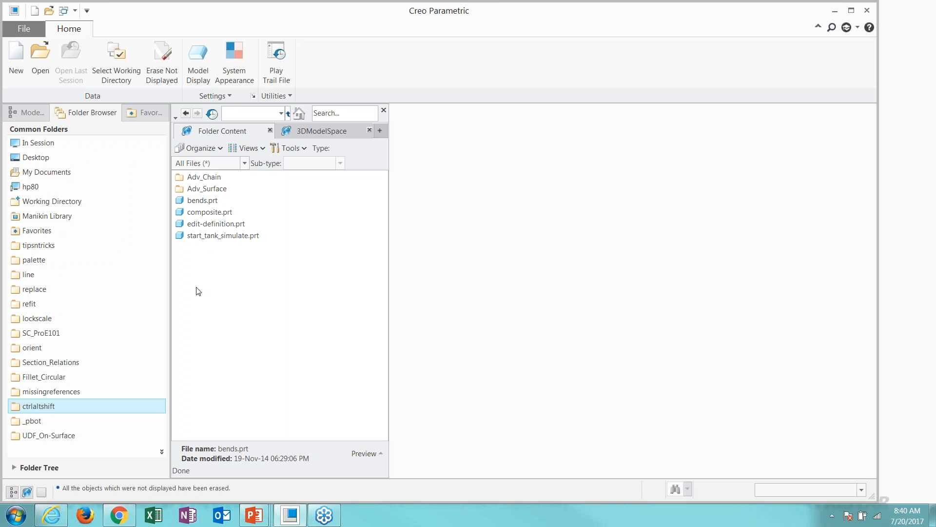
pyautogui.doubleClick(202, 214)
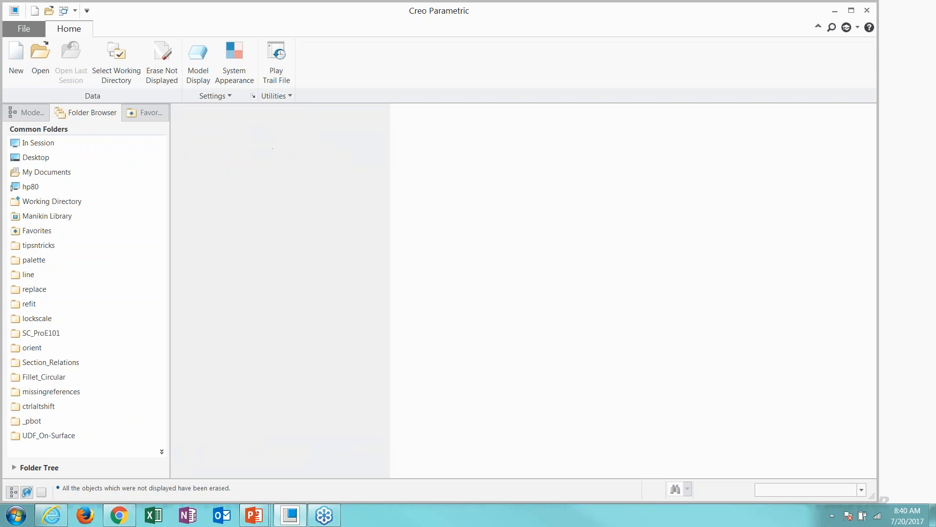
pyautogui.scroll(3, 501, 299)
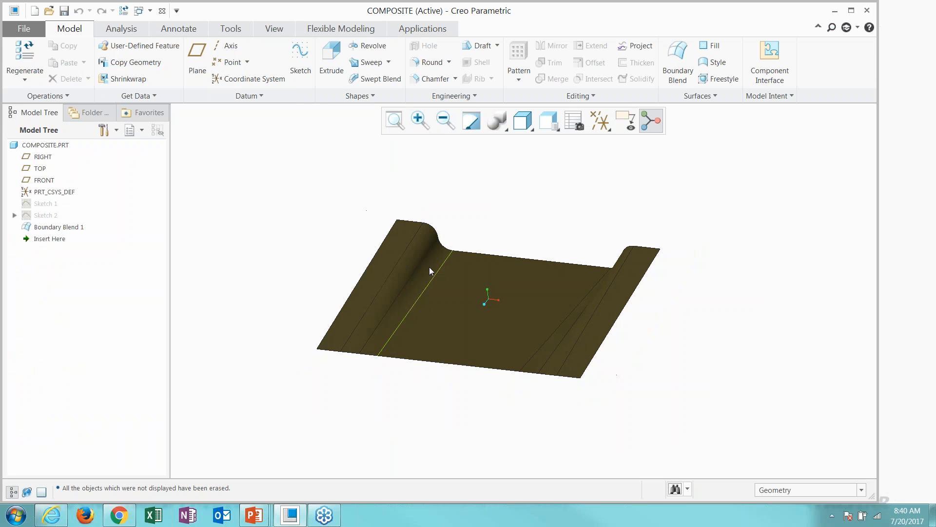
pyautogui.moveTo(425, 271); pyautogui.dragTo(432, 323, button='middle')
pyautogui.scroll(1, 431, 324)
pyautogui.scroll(-5, 514, 310)
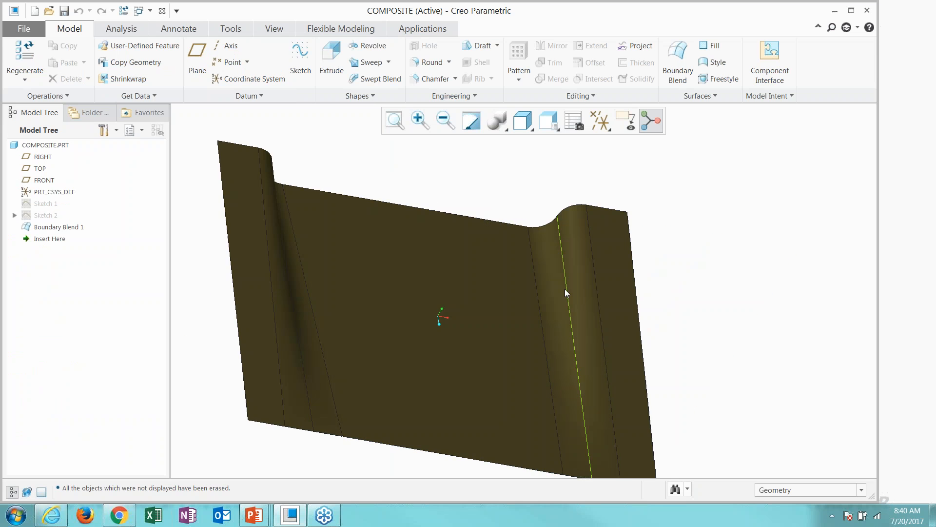
pyautogui.hotkey('ctrl', 'd')
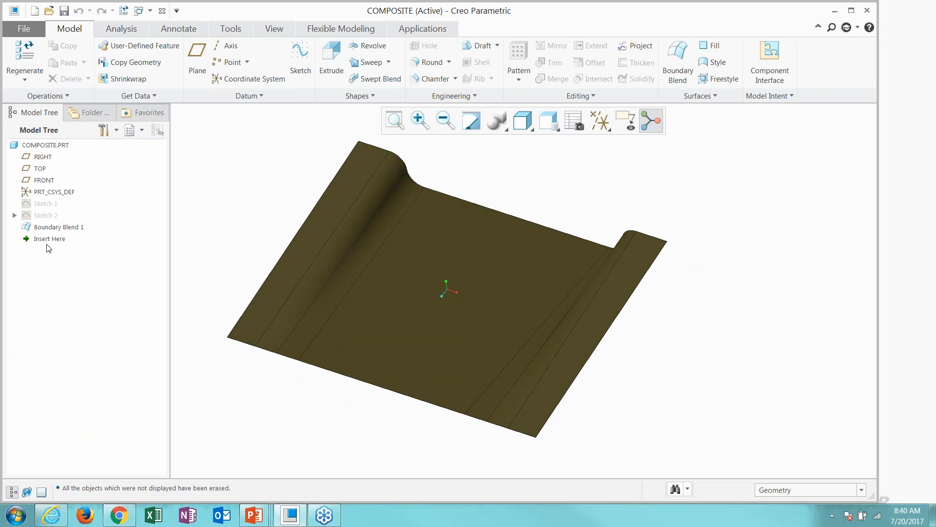
# Move the insertion point before Boundary Blend 1 and show the hidden Sketch 1 and Sketch 2.
pyautogui.moveTo(47, 241); pyautogui.dragTo(44, 216)
pyautogui.click(43, 204)
pyautogui.keyDown('ctrl'); pyautogui.click(42, 216); pyautogui.keyUp('ctrl')
pyautogui.click(63, 182)
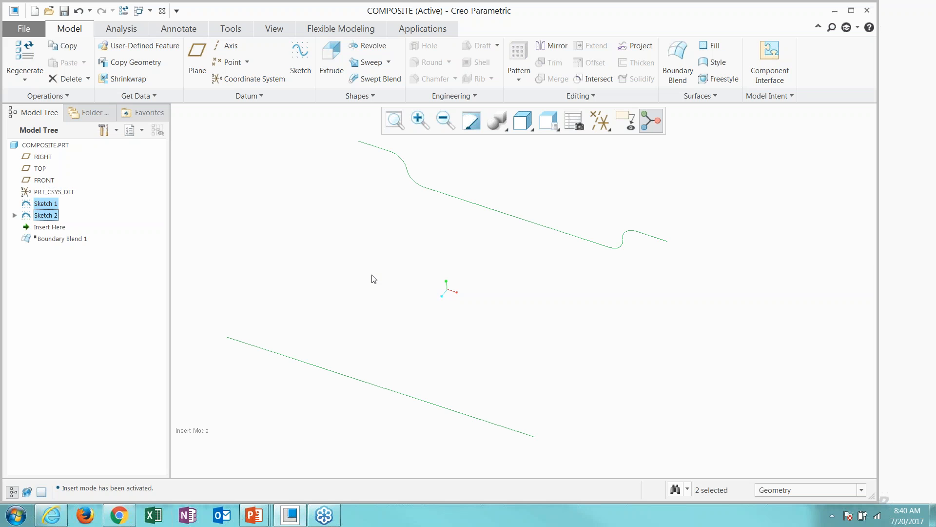
pyautogui.click(374, 275)
pyautogui.scroll(2, 397, 287)
pyautogui.scroll(-1, 424, 256)
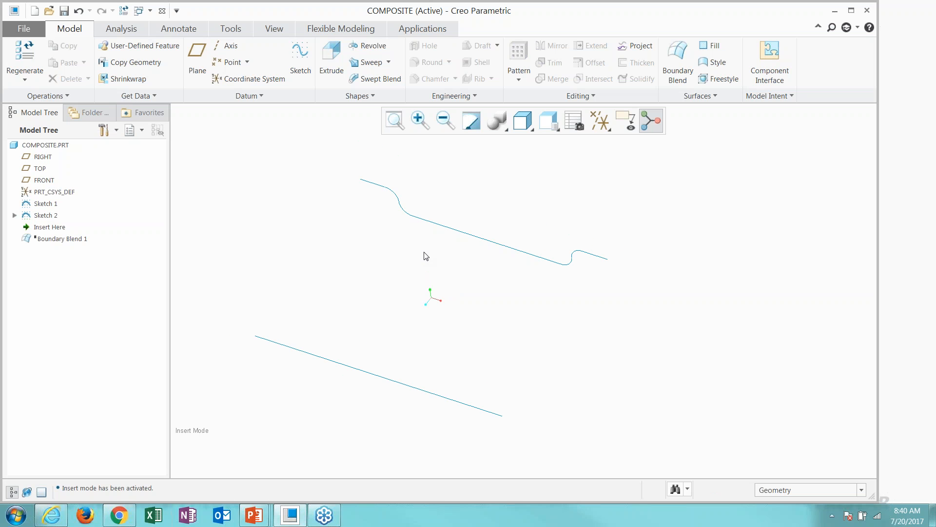
# Copy the Sketch 1 curve chain and paste it as a composite curve with the Approximate curve type.
pyautogui.click(431, 226)
pyautogui.scroll(-1, 390, 218)
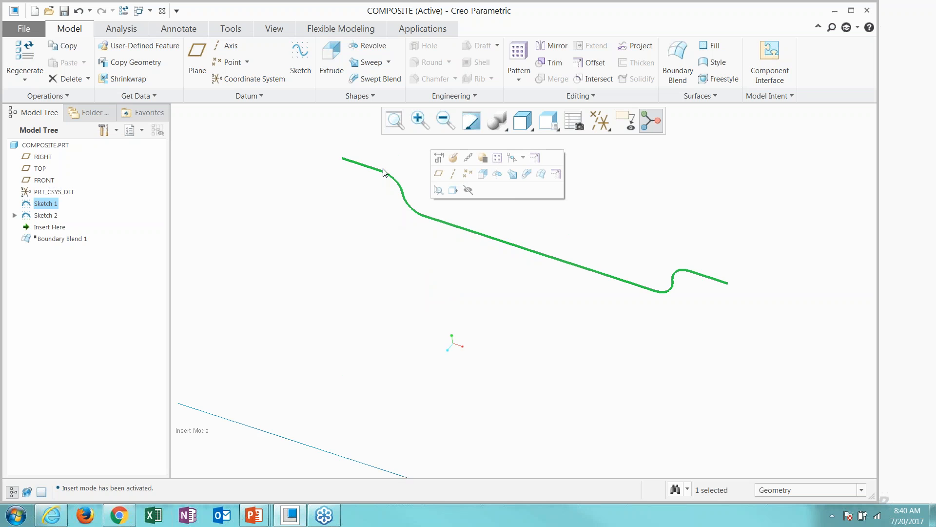
pyautogui.click(452, 247)
pyautogui.scroll(1, 402, 264)
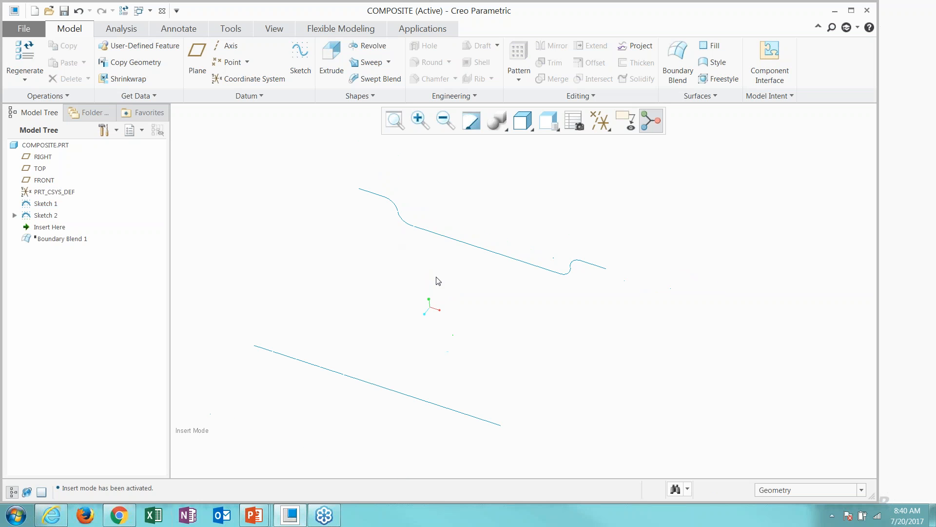
pyautogui.click(456, 240)
pyautogui.hotkey('ctrl', 'c')
pyautogui.hotkey('ctrl', 'v')
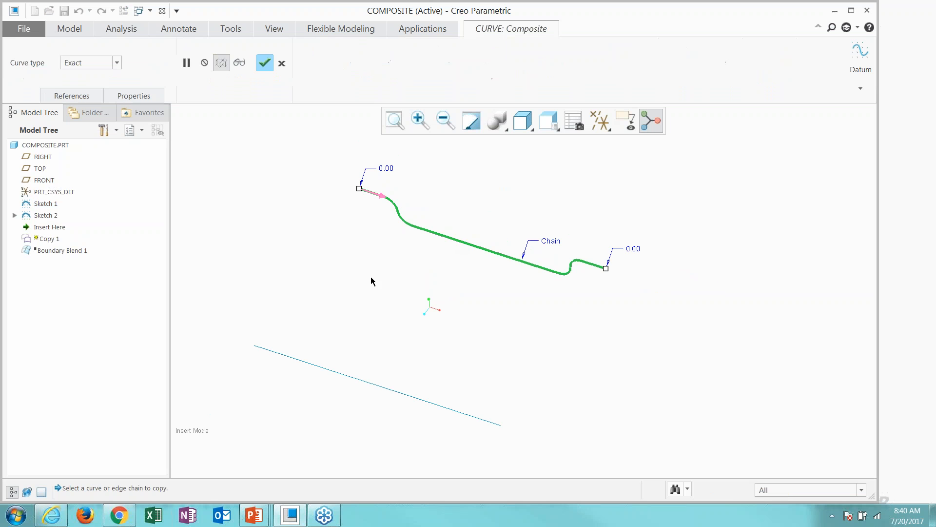
pyautogui.click(116, 67)
pyautogui.click(93, 89)
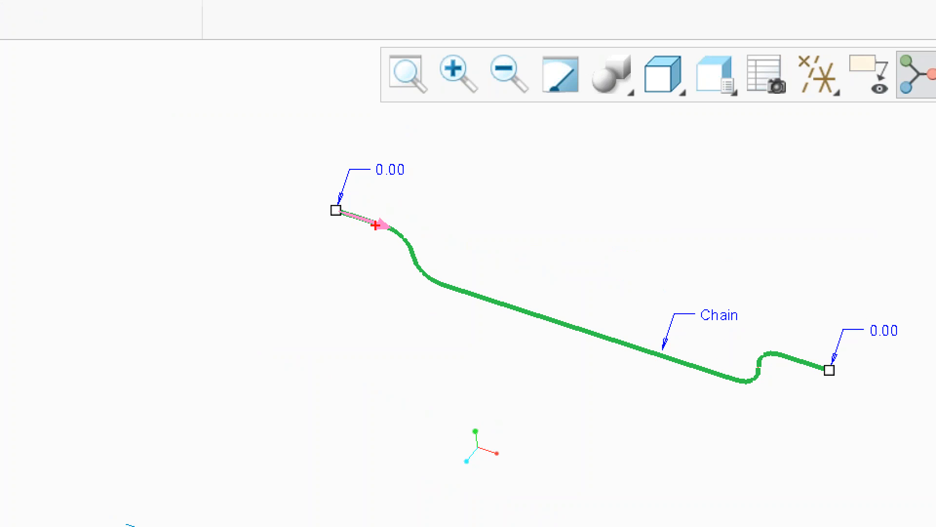
pyautogui.middleClick(323, 354)
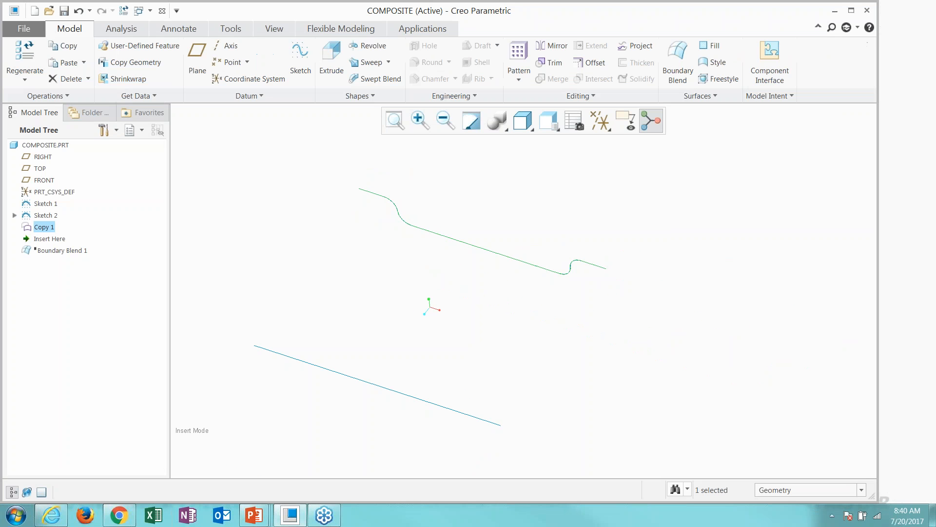
# Hide Sketch 1 so only the copied curve remains for selection.
pyautogui.click(352, 269)
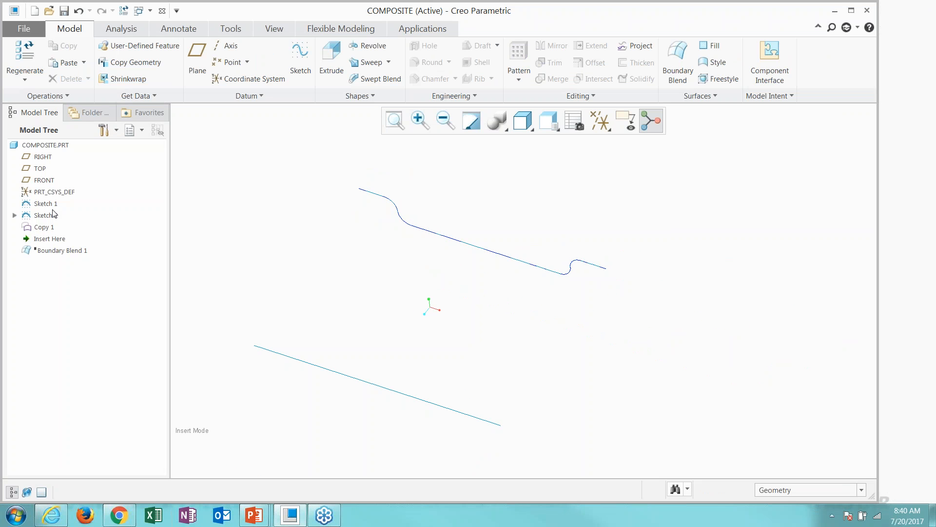
pyautogui.click(51, 208)
pyautogui.click(79, 174)
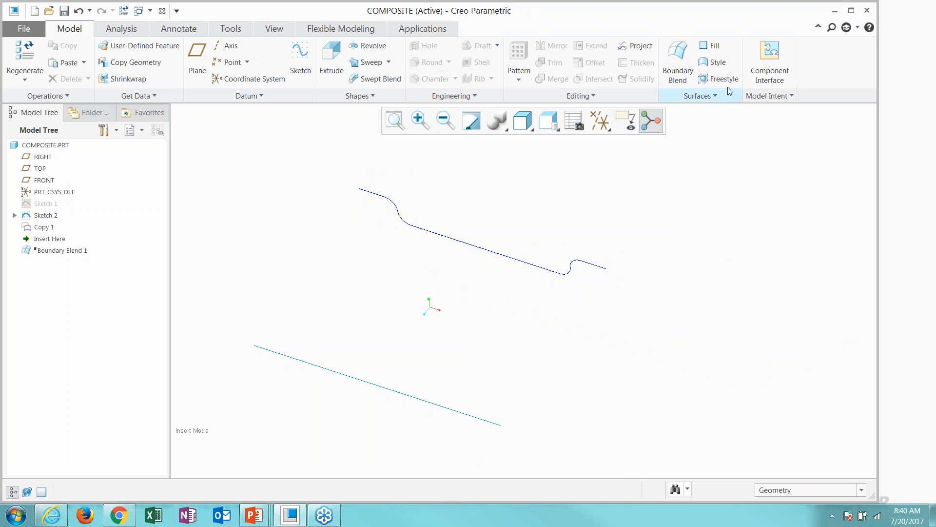
# Create a boundary blend between the copied composite curve and the straight line of Sketch 2, and inspect its surface.
pyautogui.click(669, 78)
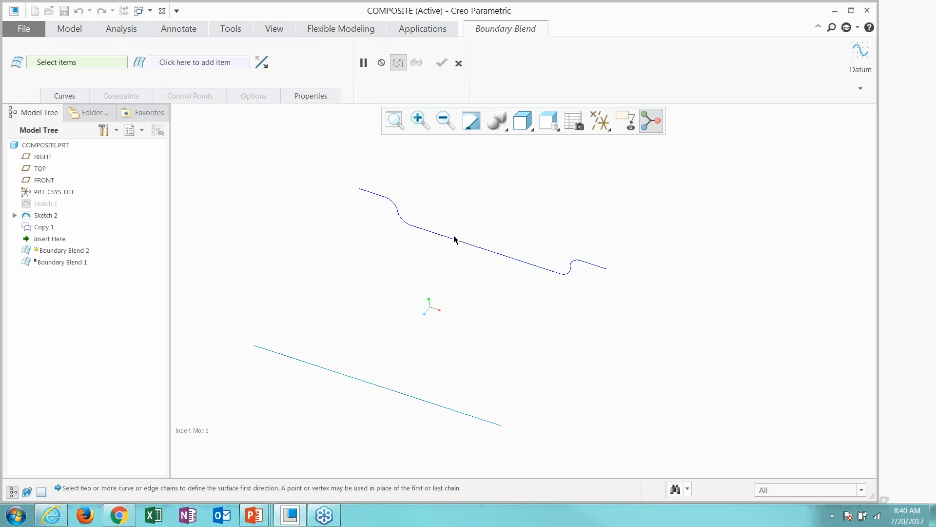
pyautogui.click(449, 239)
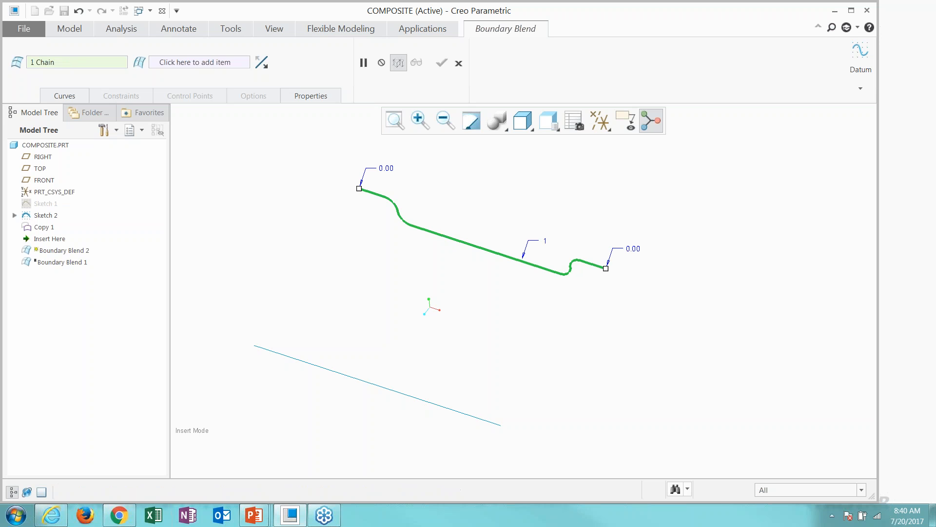
pyautogui.keyDown('ctrl'); pyautogui.click(322, 369); pyautogui.keyUp('ctrl')
pyautogui.middleClick(303, 261)
pyautogui.moveTo(403, 282); pyautogui.dragTo(434, 261, button='middle')
pyautogui.click(526, 121)
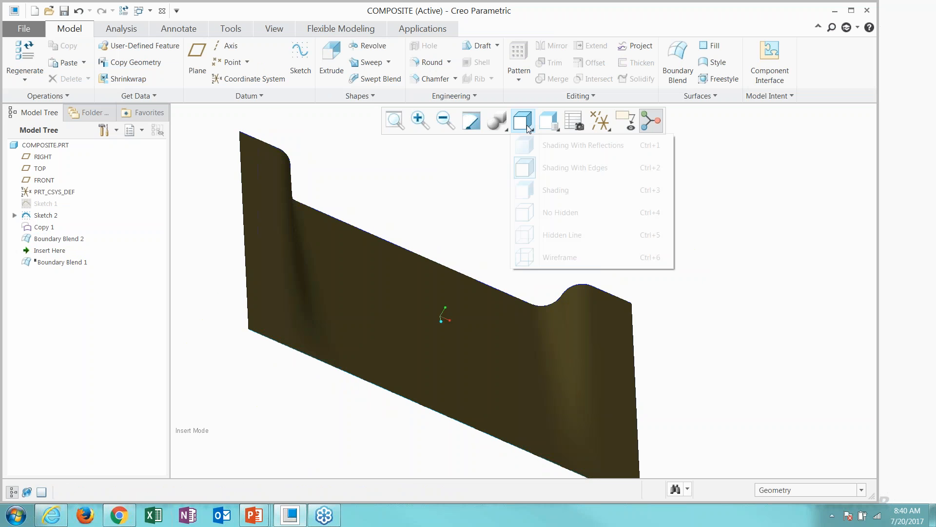
pyautogui.moveTo(460, 262); pyautogui.dragTo(400, 293, button='middle')
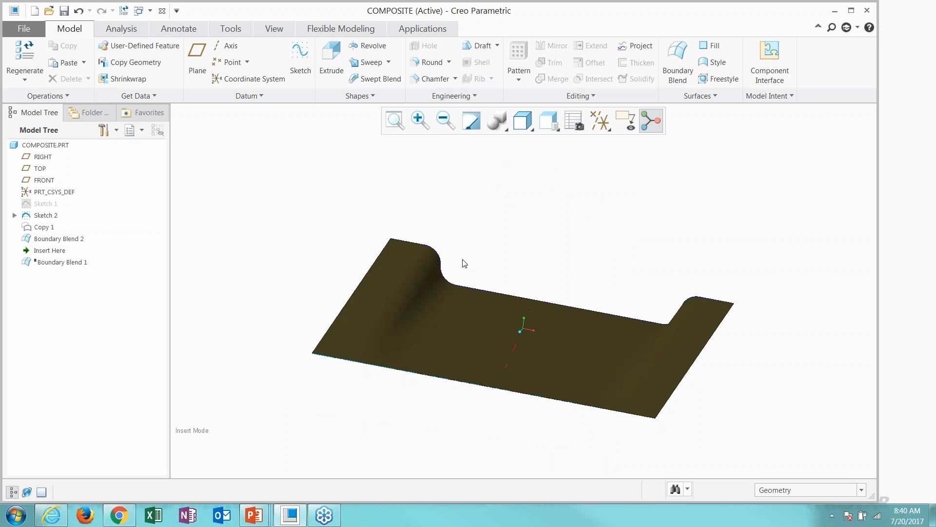
pyautogui.moveTo(558, 357); pyautogui.dragTo(476, 238, button='middle')
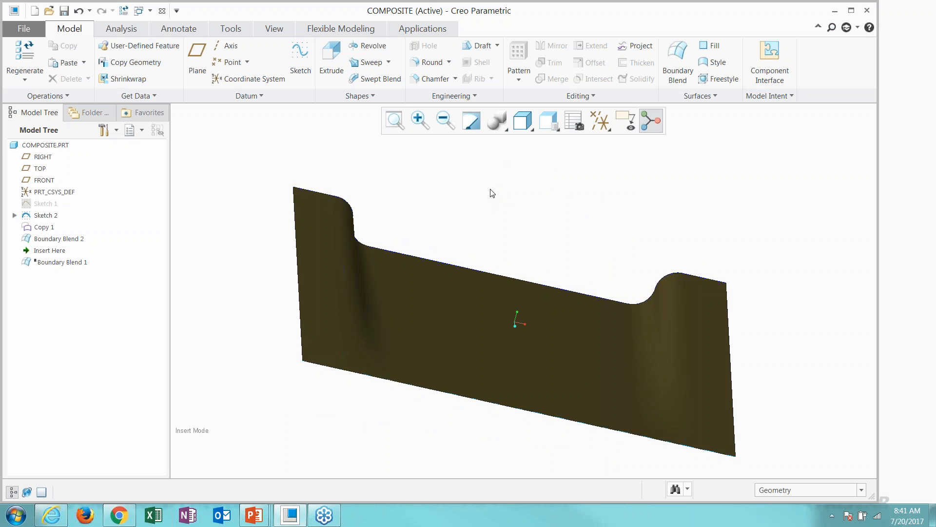
# Close the composite part, switch to the PowerPoint presentation, and advance it to the Mini Toolbar slide.
pyautogui.click(163, 11)
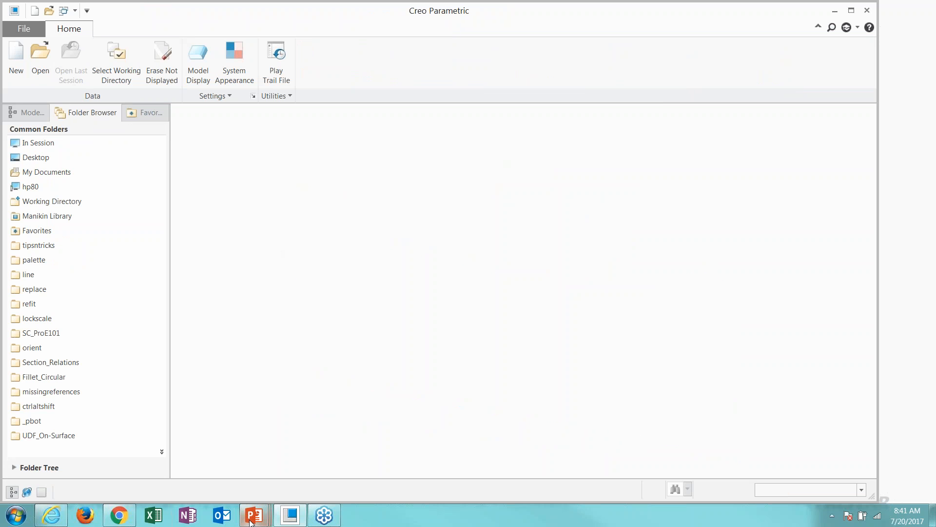
pyautogui.hotkey('alt', 'Tab')
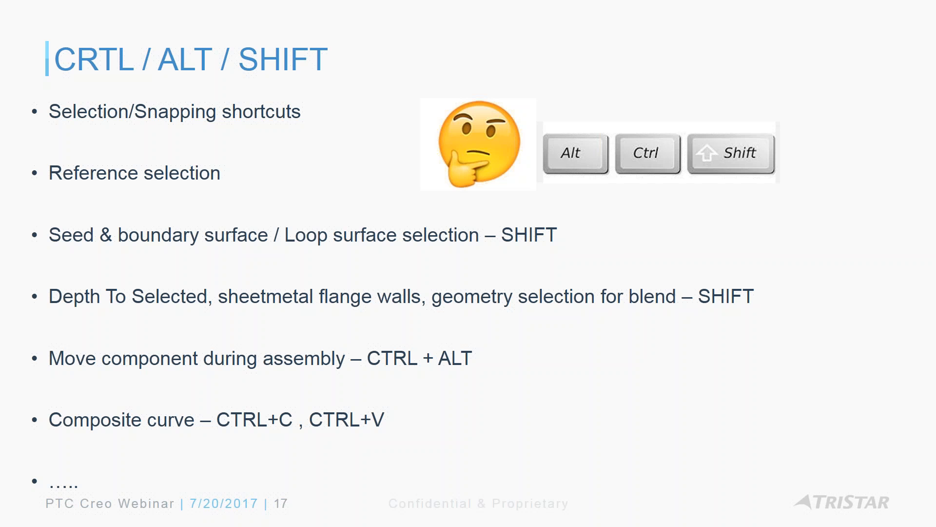
pyautogui.press('Right')
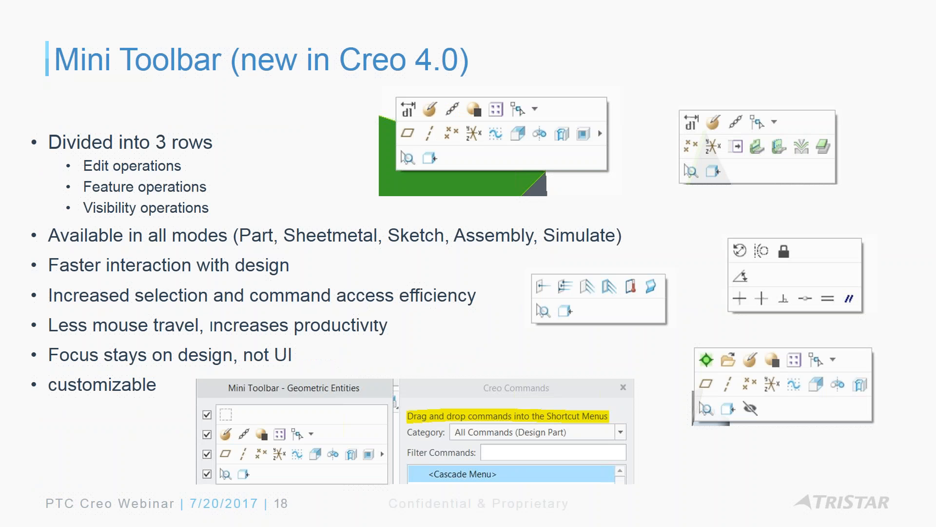
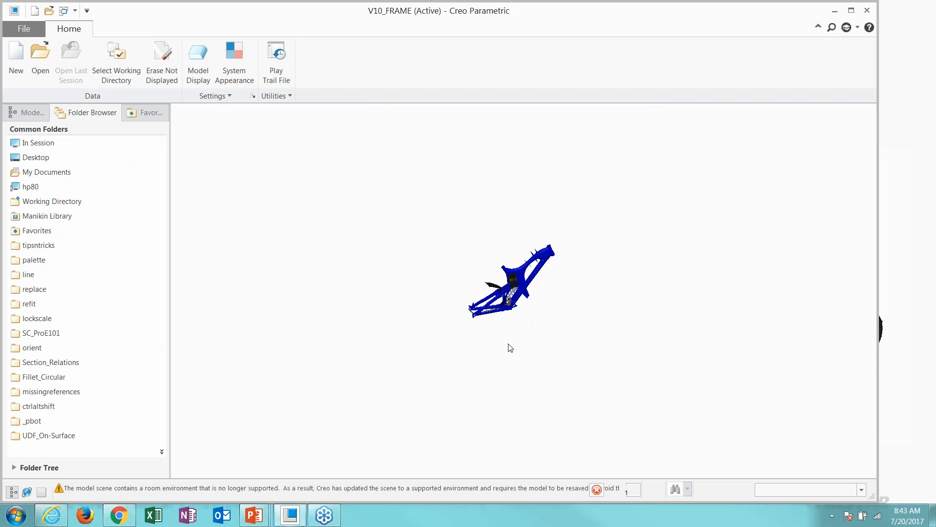
# Switch the V10_FRAME assembly to full screen mode and bring the model tree into view briefly.
pyautogui.scroll(2, 516, 318)
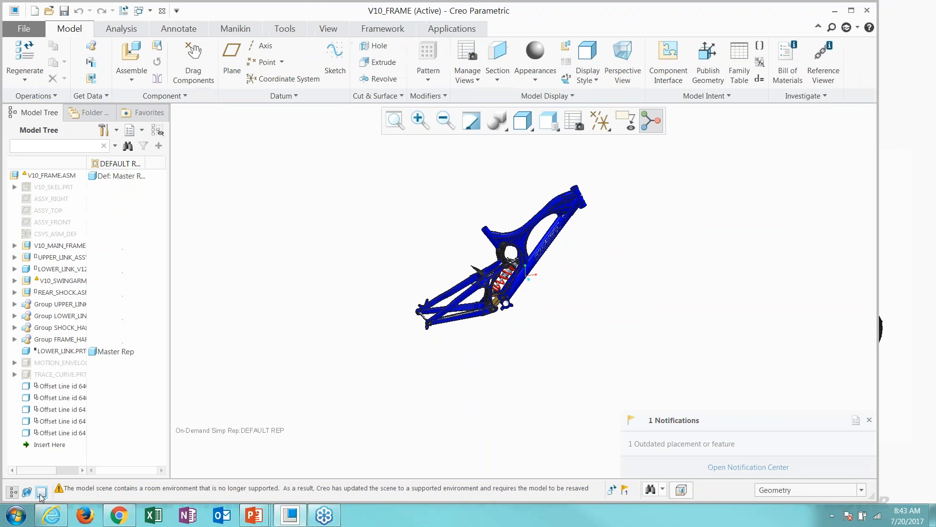
pyautogui.click(41, 492)
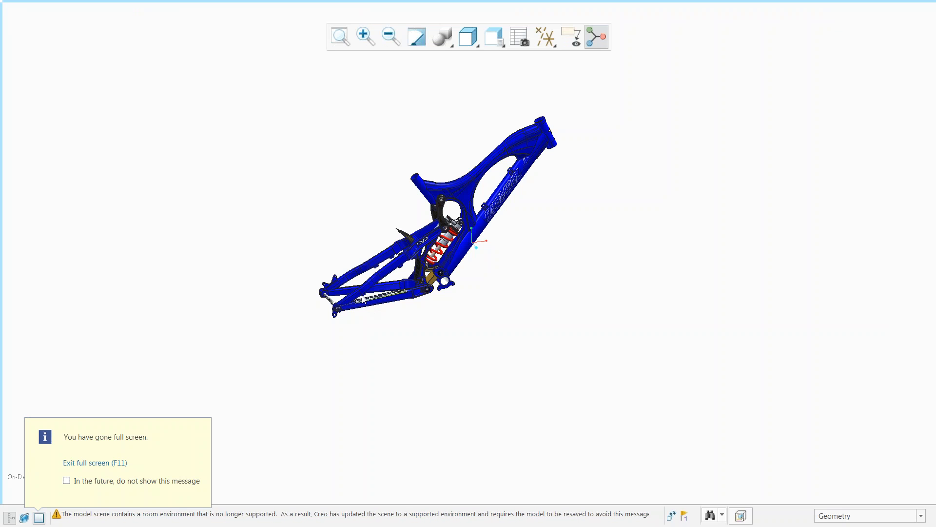
pyautogui.moveTo(2, 226)
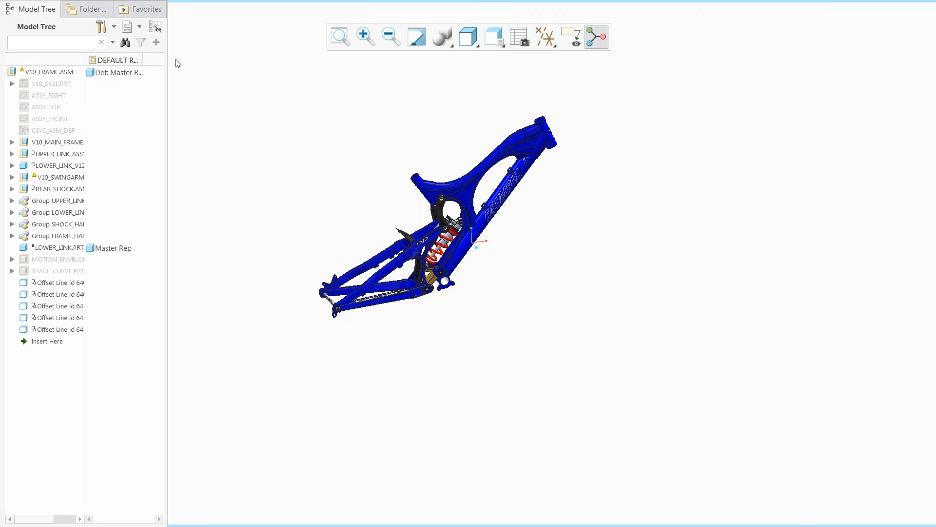
pyautogui.moveTo(199, 3)
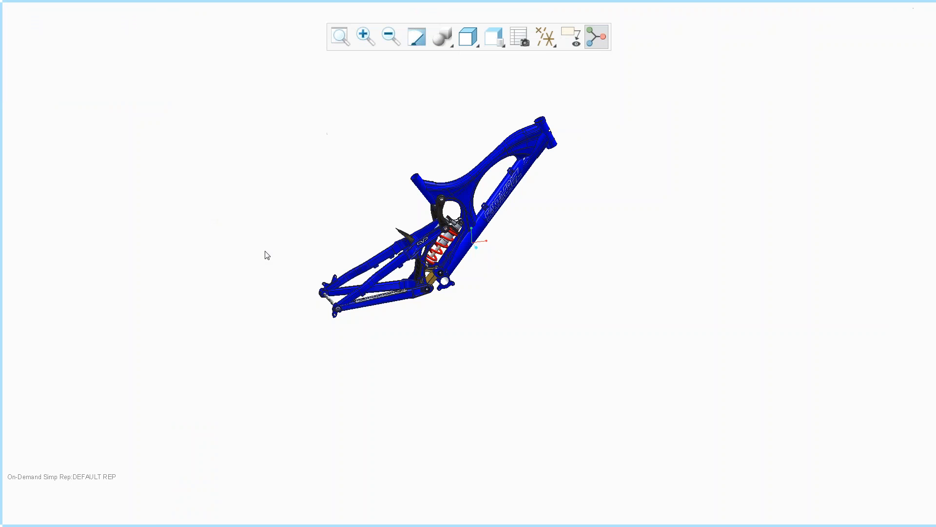
# Select the LOWER_LINK_V12 protrusion on the bike frame, examine the commands in its mini toolbar, and clear the selection.
pyautogui.scroll(3, 519, 254)
pyautogui.scroll(2, 520, 253)
pyautogui.scroll(-3, 581, 292)
pyautogui.moveTo(404, 270)
pyautogui.mouseDown(button='middle')
pyautogui.moveTo(408, 257)
pyautogui.moveTo(394, 262)
pyautogui.mouseUp(button='middle')
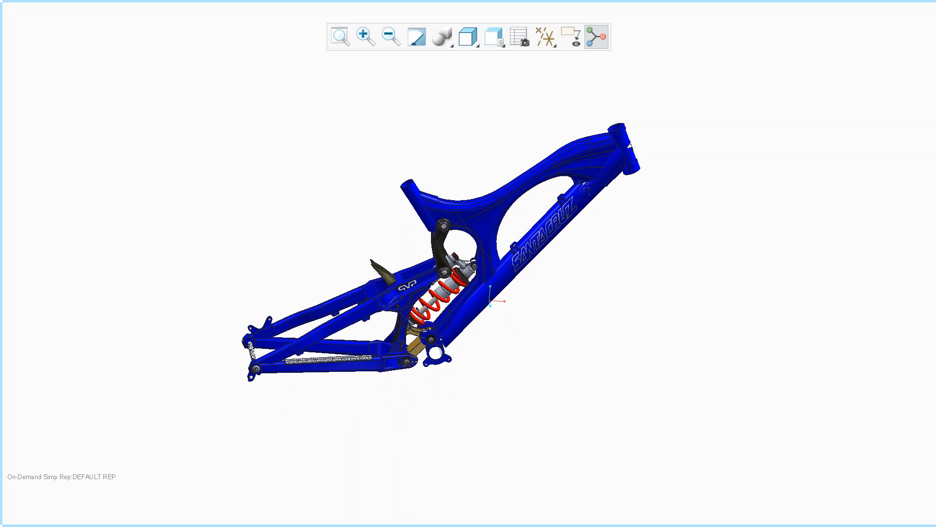
pyautogui.scroll(2, 428, 375)
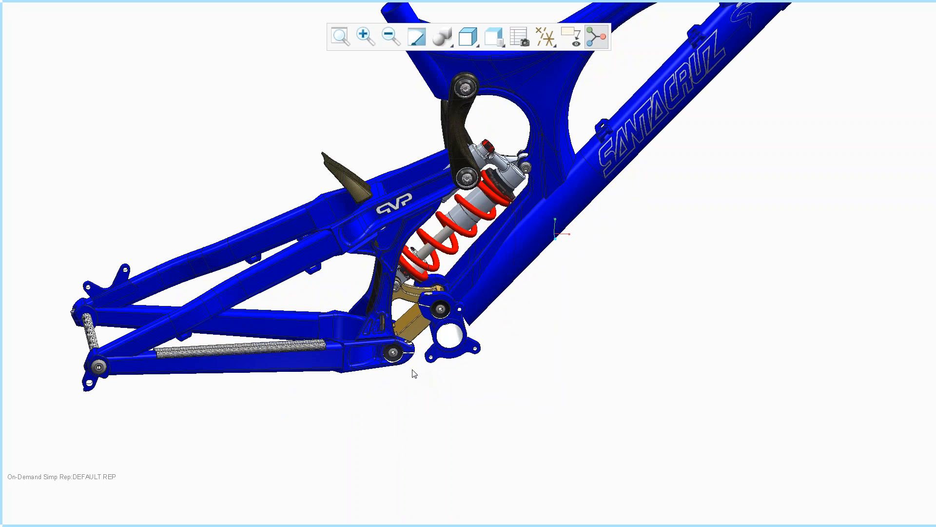
pyautogui.click(414, 328)
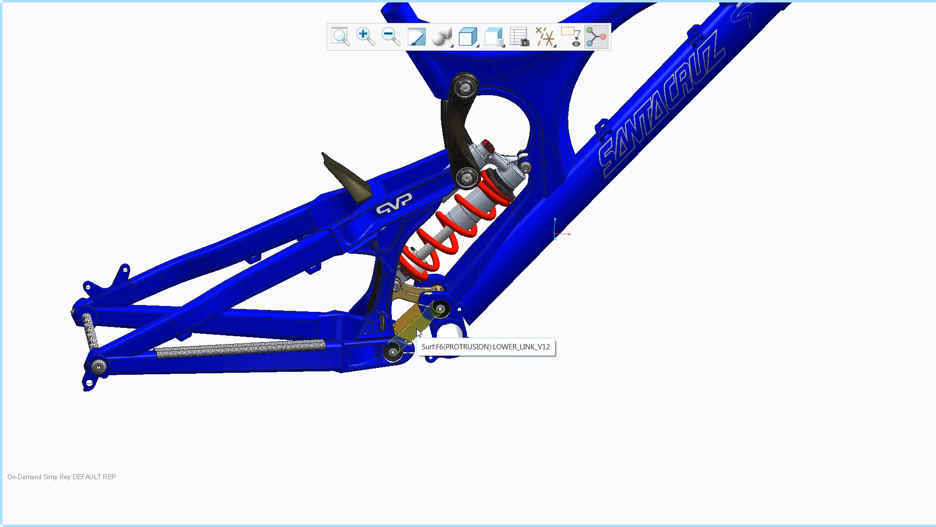
pyautogui.click(420, 332)
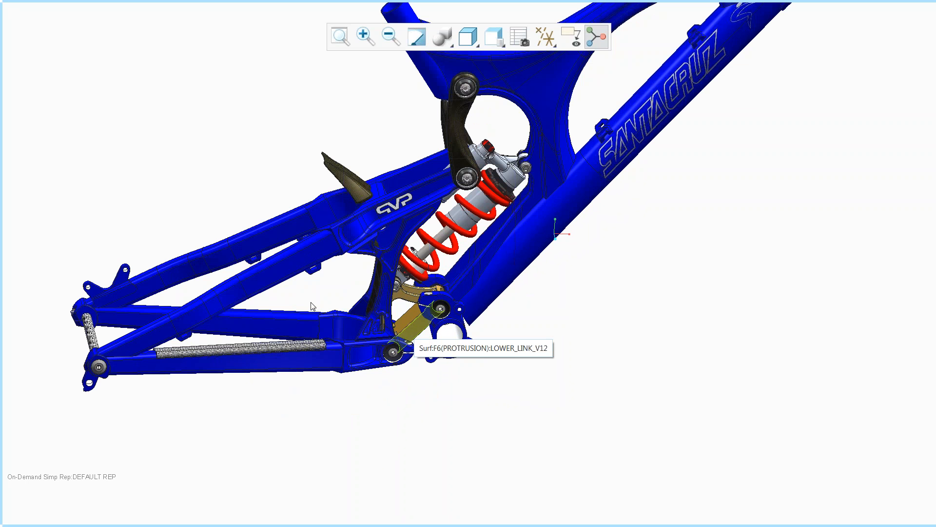
pyautogui.moveTo(1, 255)
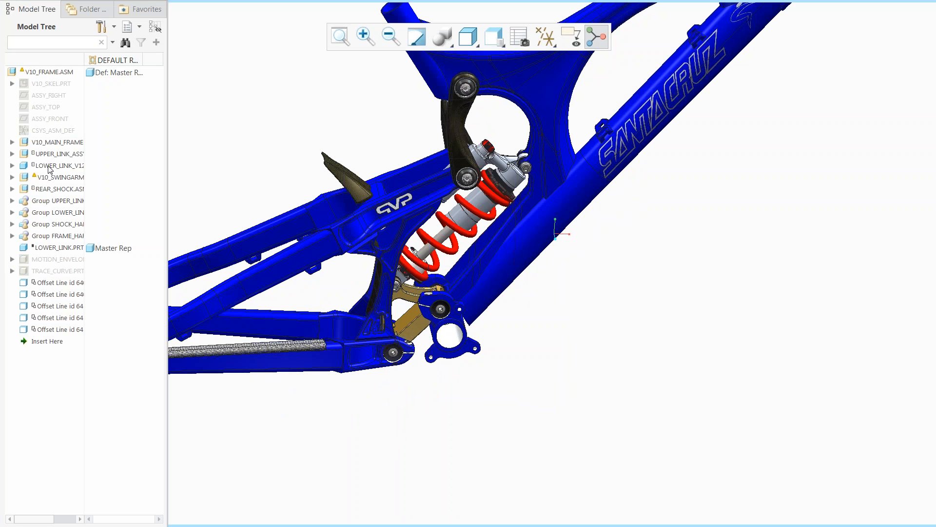
pyautogui.click(417, 333)
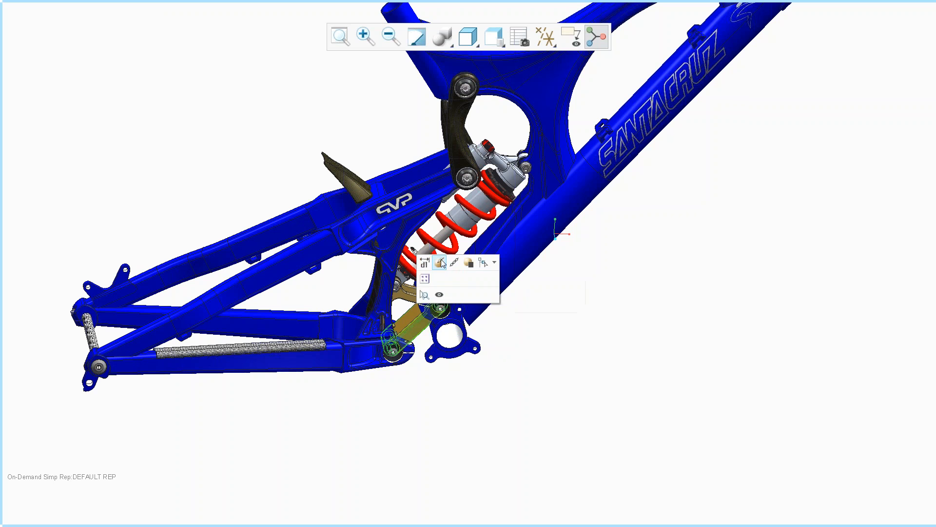
pyautogui.click(483, 263)
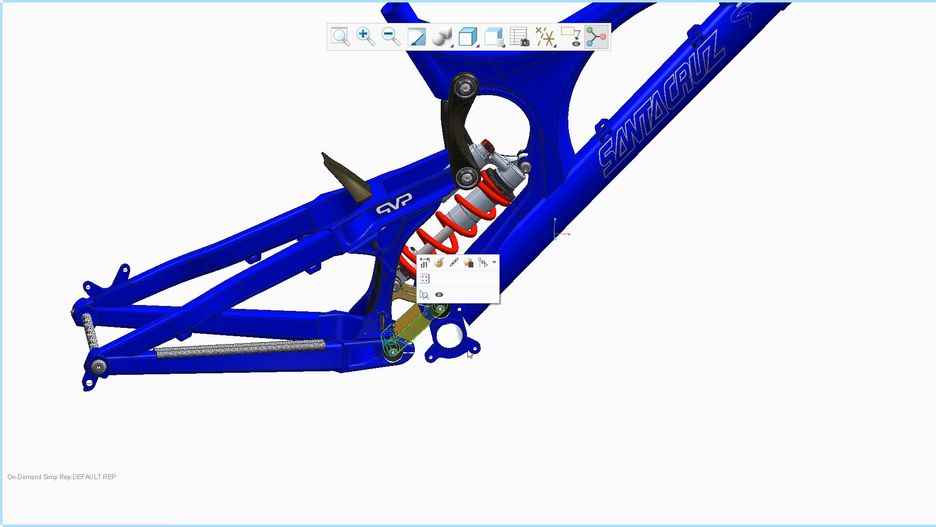
pyautogui.click(418, 330)
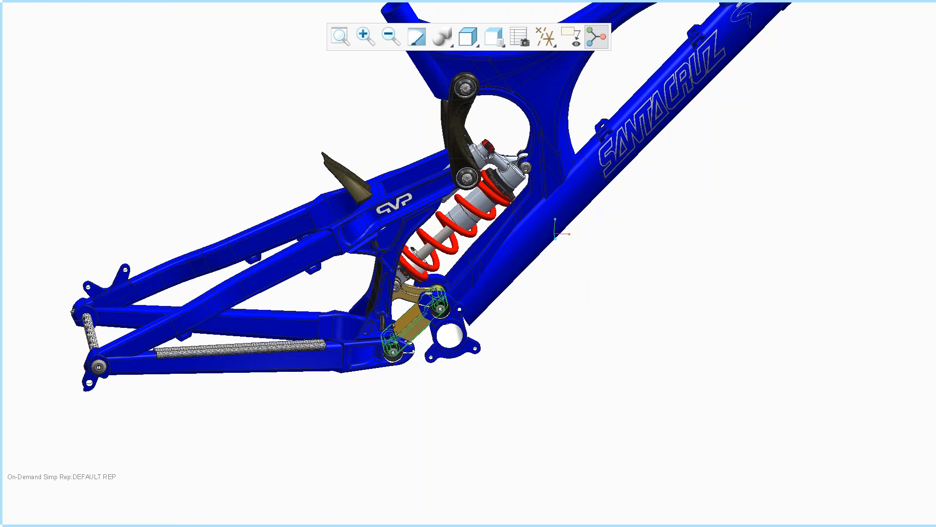
pyautogui.click(499, 393)
# Hide the LOWER_LINK_V12 component in the frame assembly.
pyautogui.click(1, 255)
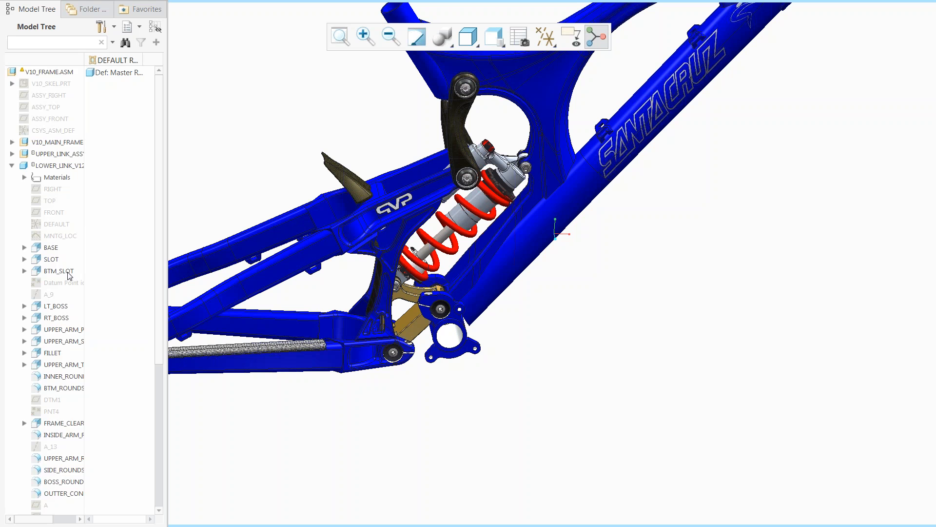
pyautogui.click(12, 165)
pyautogui.click(50, 166)
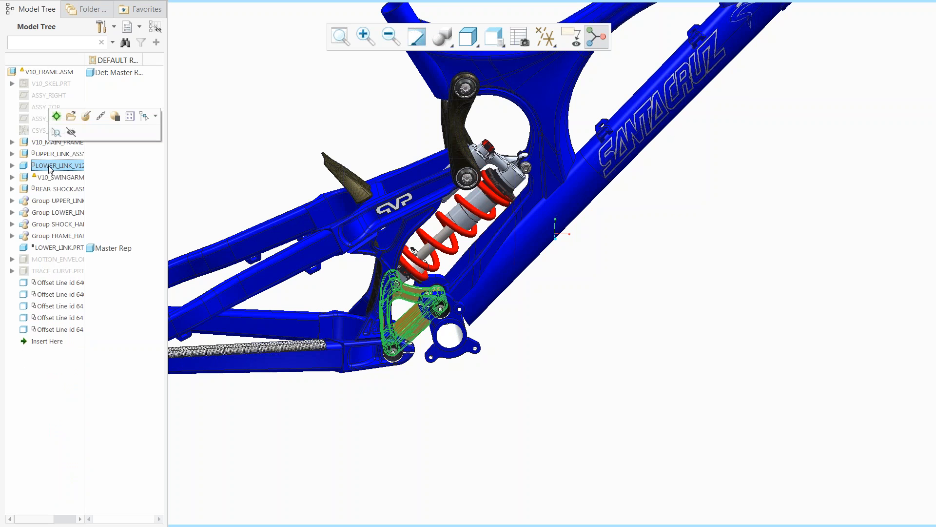
pyautogui.click(71, 132)
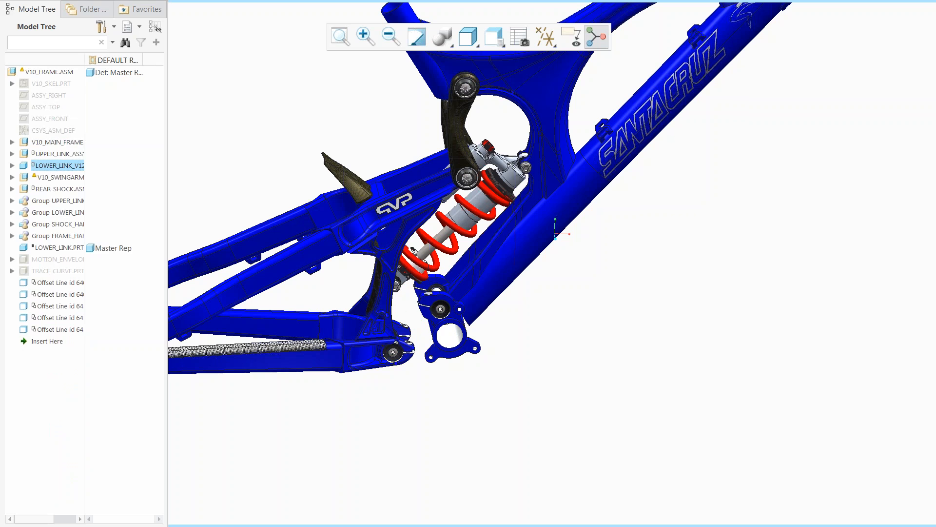
# Resume the suppressed LOWER_LINK.PRT component and activate it for editing within the assembly.
pyautogui.moveTo(2, 180)
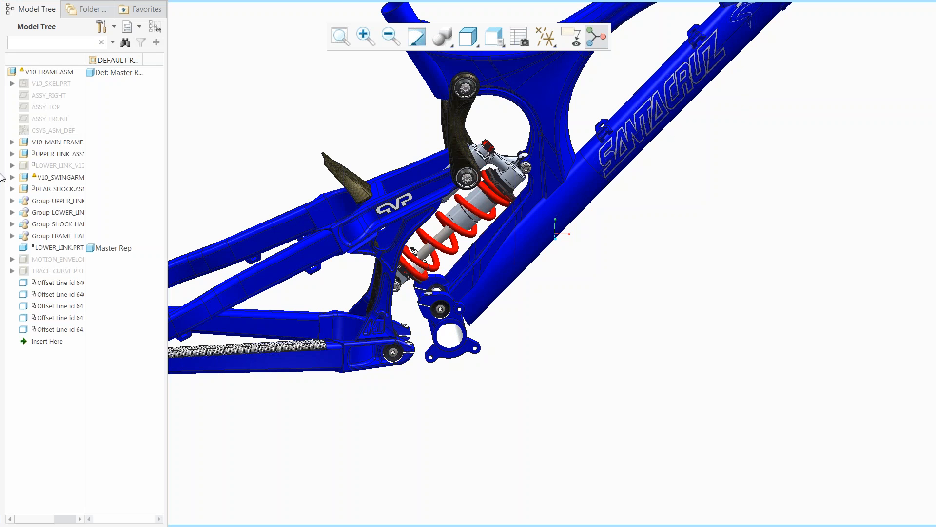
pyautogui.click(50, 250)
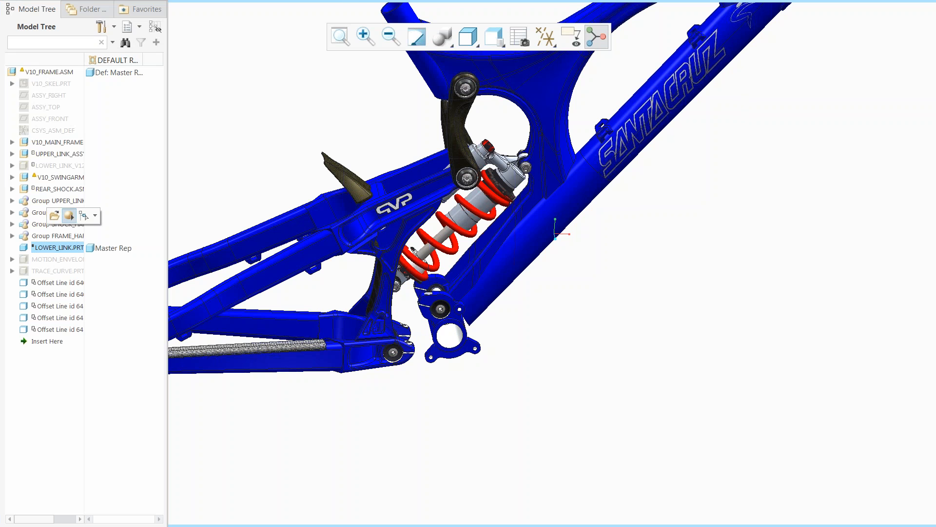
pyautogui.click(69, 215)
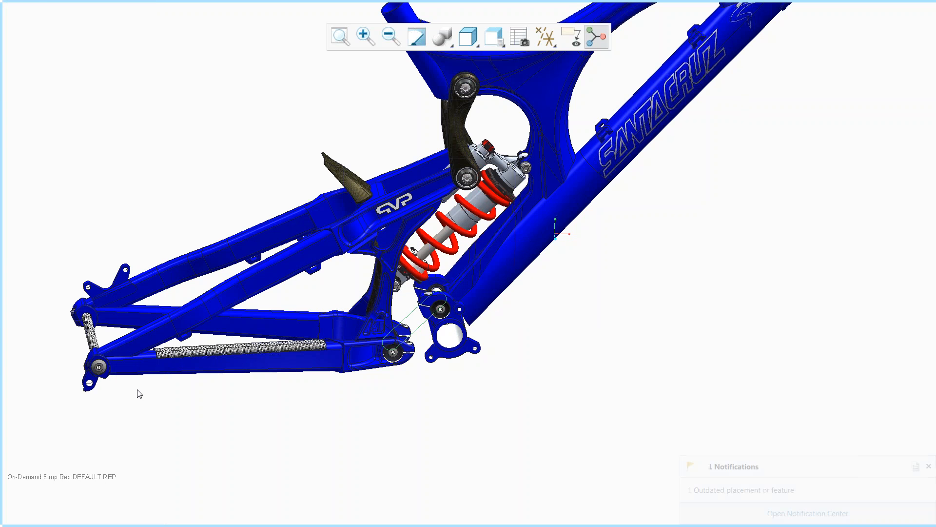
pyautogui.moveTo(2, 262)
pyautogui.click(43, 250)
pyautogui.click(61, 197)
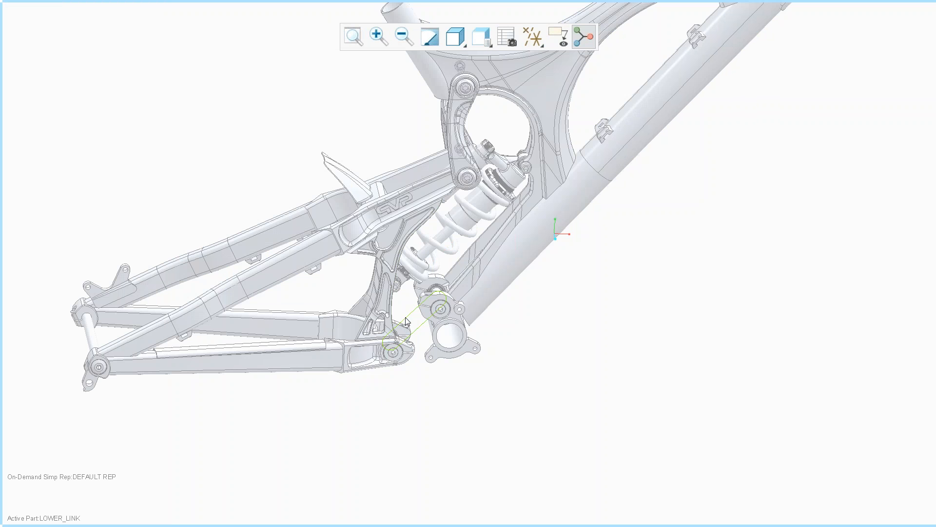
# Extrude the BASE_44 sketch of the active lower link symmetrically about its sketch plane with a depth of 44.
pyautogui.click(408, 321)
pyautogui.click(457, 268)
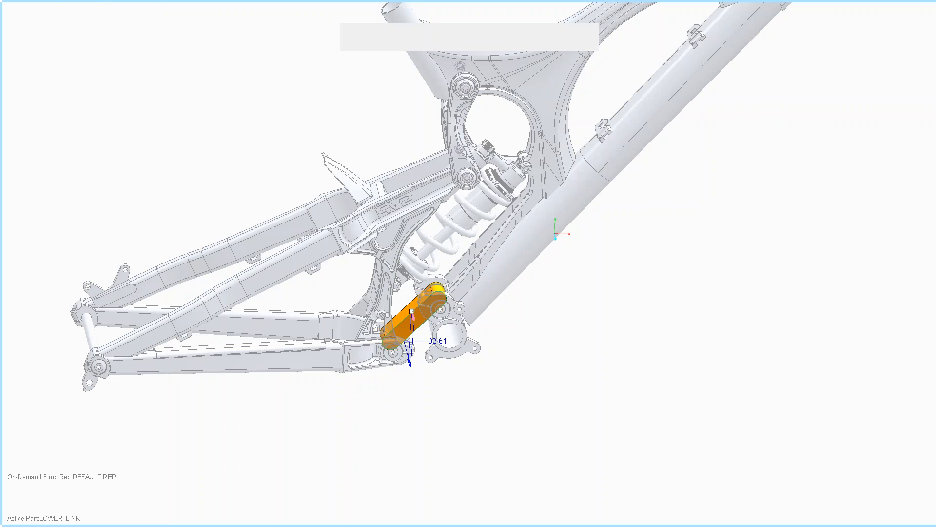
pyautogui.scroll(3, 412, 314)
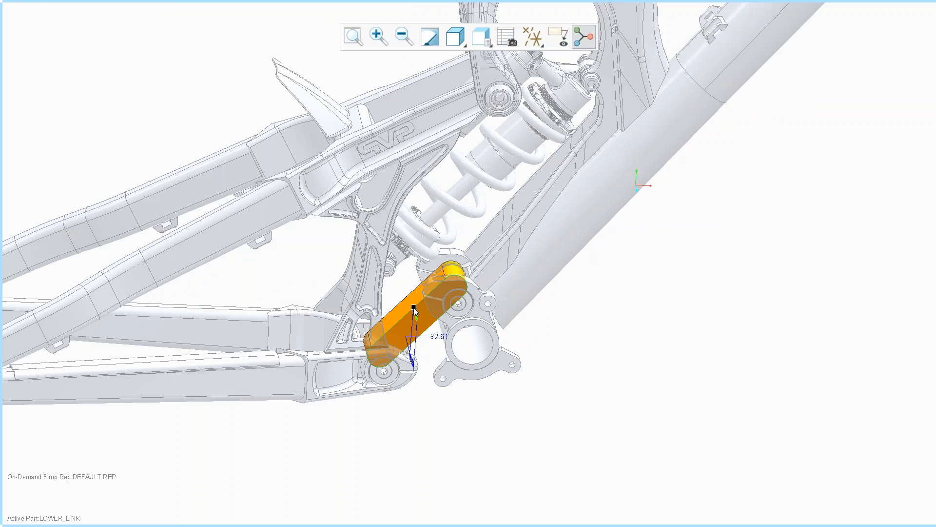
pyautogui.rightClick(414, 311)
pyautogui.click(447, 344)
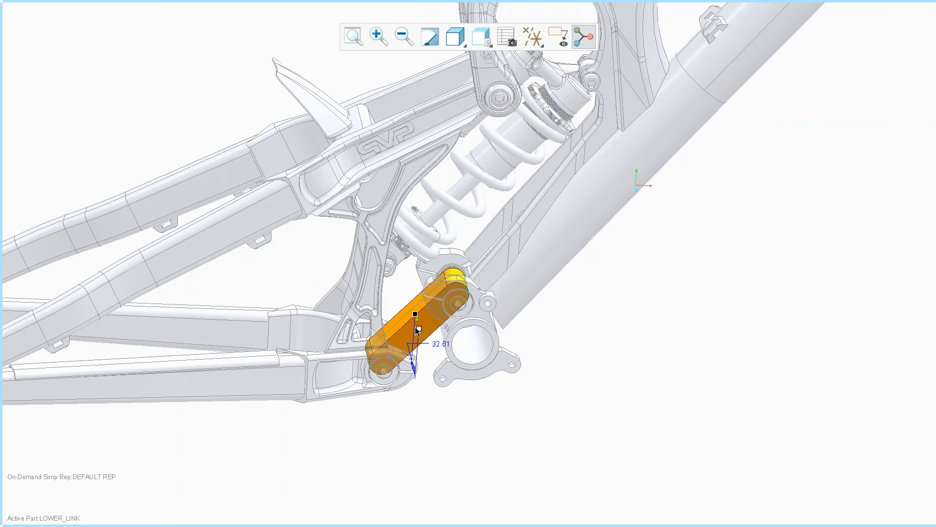
pyautogui.moveTo(419, 329); pyautogui.dragTo(421, 338)
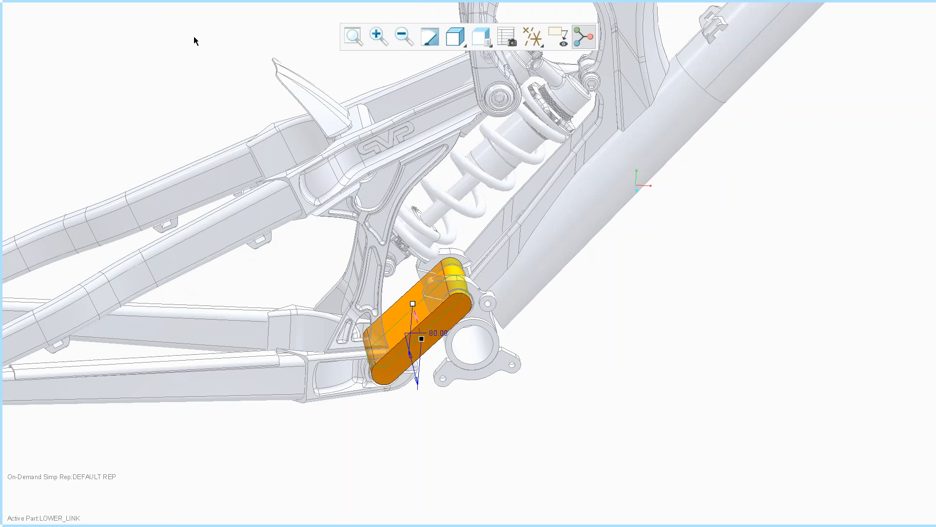
pyautogui.doubleClick(438, 334)
pyautogui.write('44')
pyautogui.press('Return')
pyautogui.moveTo(439, 362)
pyautogui.mouseDown(button='middle')
pyautogui.moveTo(492, 411)
pyautogui.moveTo(470, 423)
pyautogui.moveTo(474, 404)
pyautogui.mouseUp(button='middle')
pyautogui.scroll(3, 419, 409)
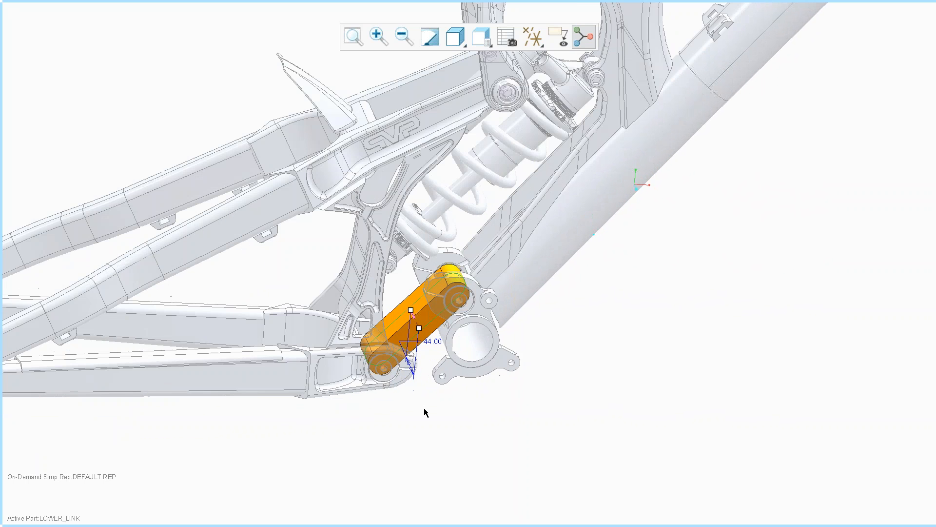
pyautogui.middleClick(424, 412)
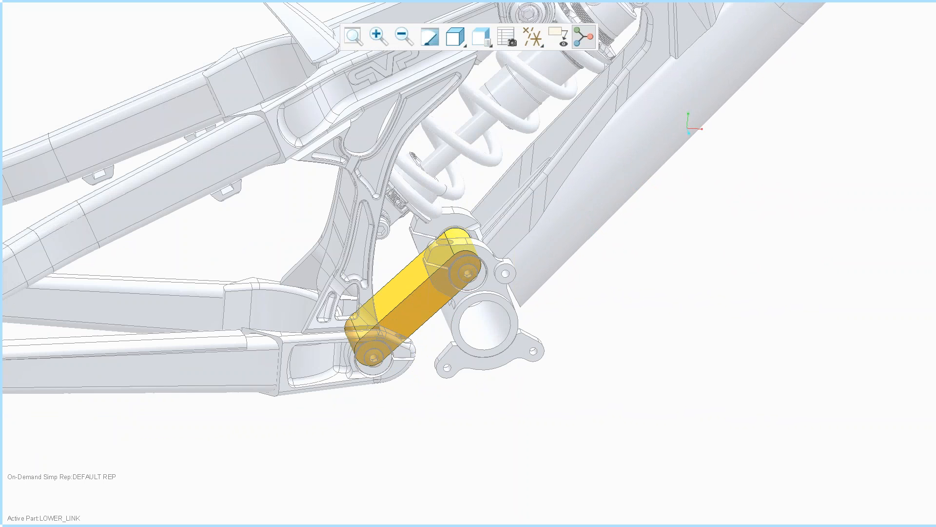
# Extrude the TOP_EXT_34 sketch of the lower link with a depth of 34.
pyautogui.moveTo(1, 324)
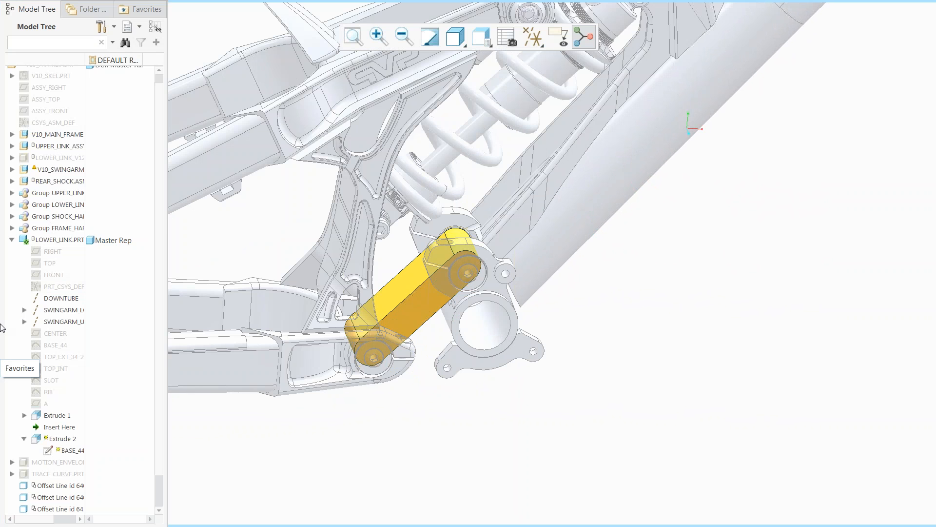
pyautogui.doubleClick(57, 361)
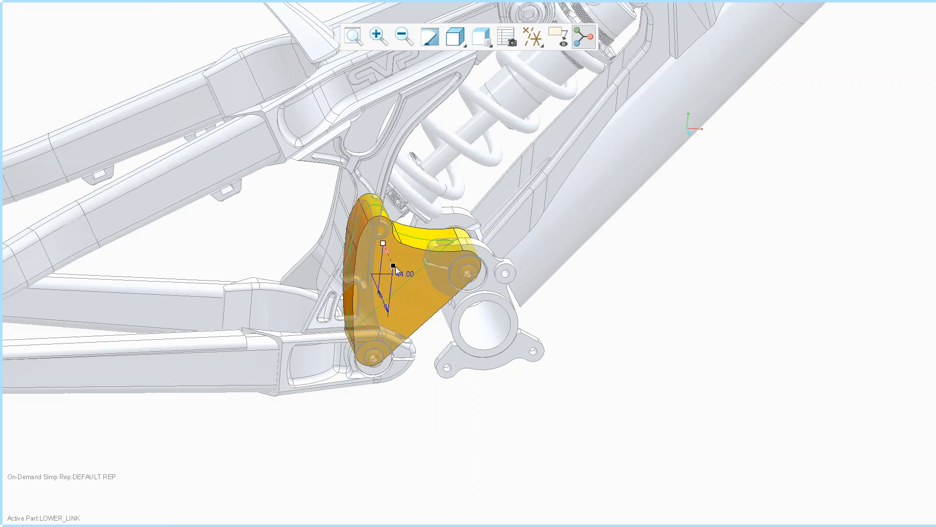
pyautogui.moveTo(394, 266); pyautogui.dragTo(389, 258)
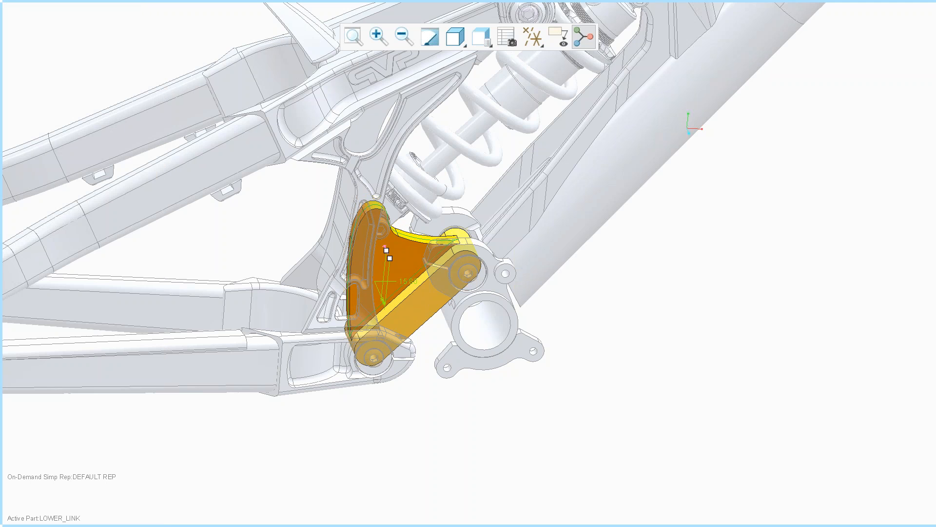
pyautogui.doubleClick(408, 281)
pyautogui.write('34')
pyautogui.press('Return')
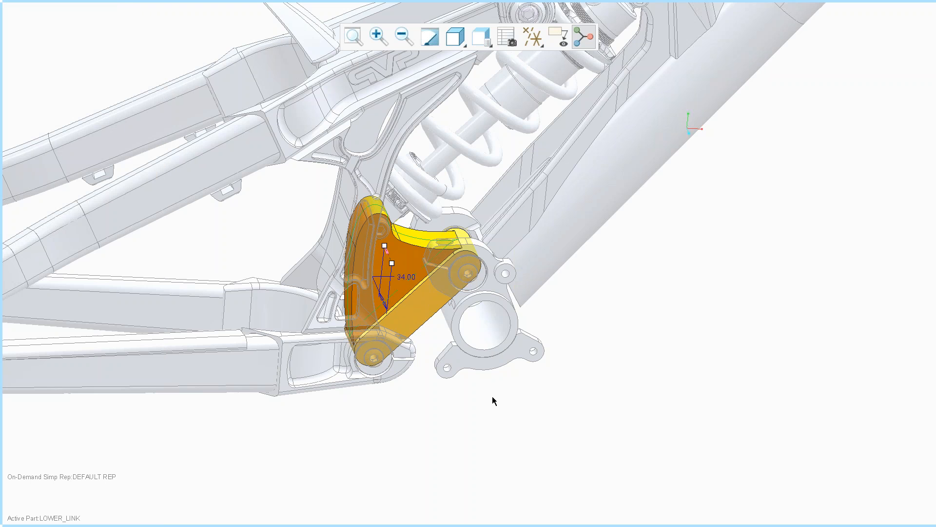
pyautogui.middleClick(492, 397)
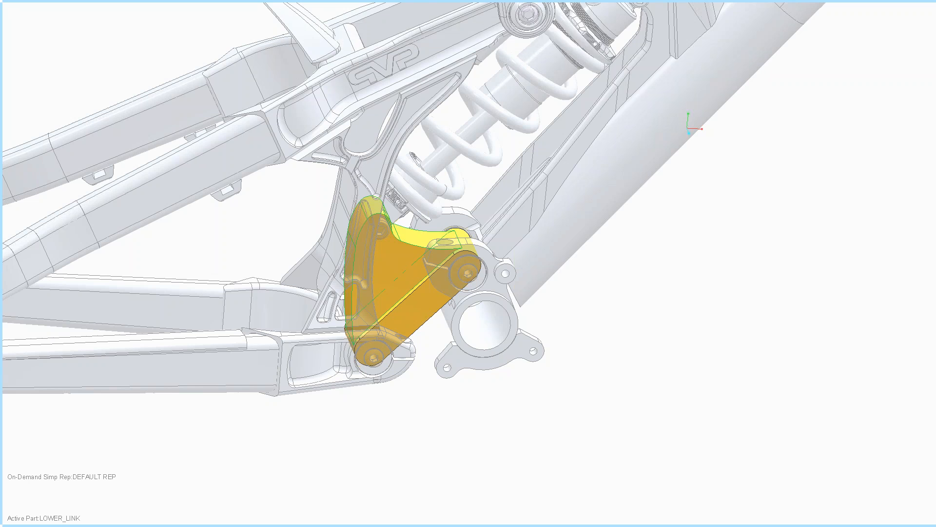
pyautogui.moveTo(4, 468)
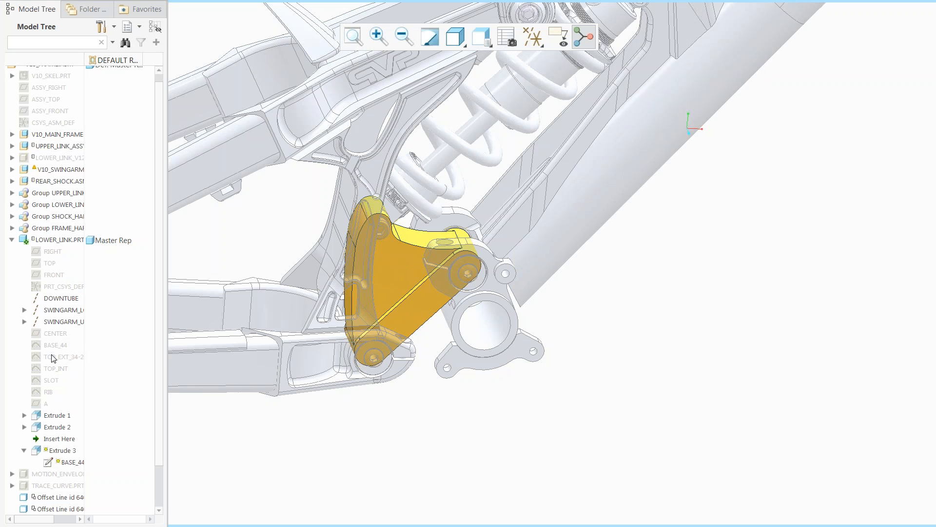
# Cut the upper extension of the lower link symmetrically with the TOP_EXT_34-22 sketch, removing material to a depth of 22.
pyautogui.doubleClick(401, 277)
pyautogui.write('22')
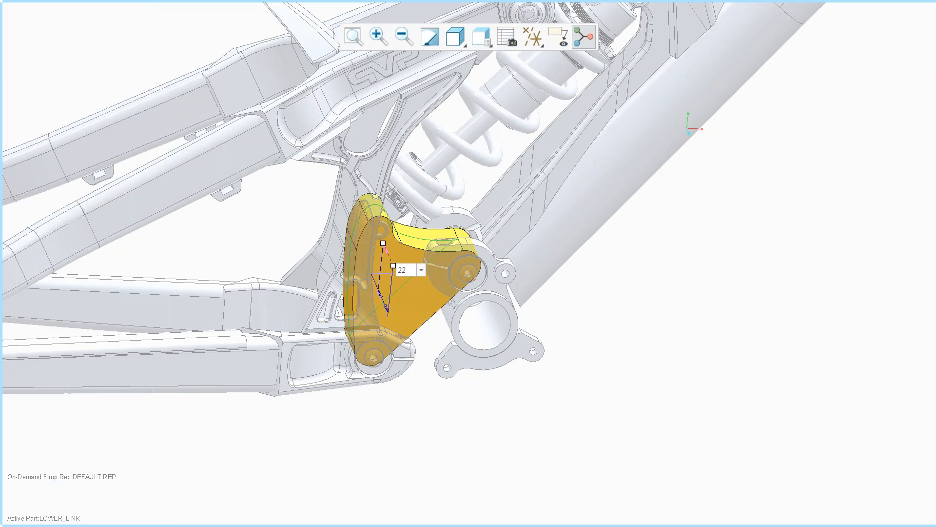
pyautogui.press('Return')
pyautogui.rightClick(494, 366)
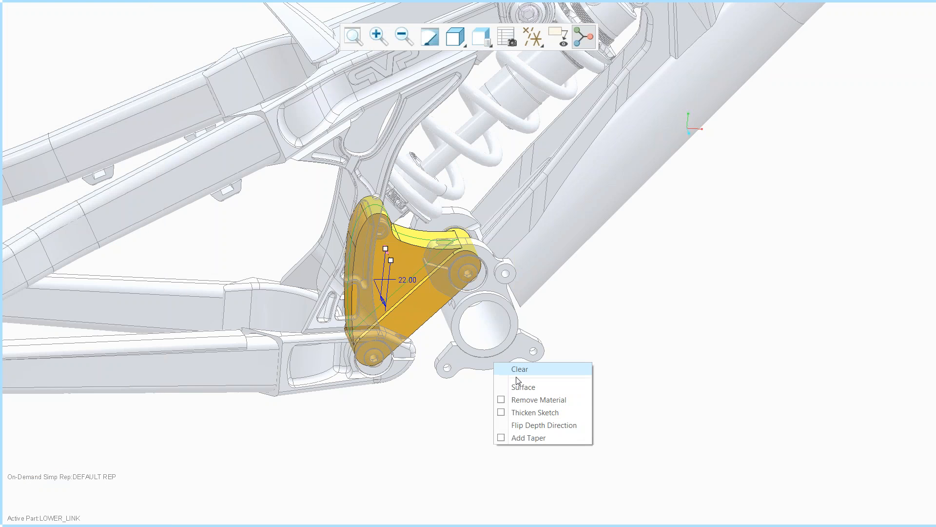
pyautogui.click(527, 404)
pyautogui.middleClick(418, 405)
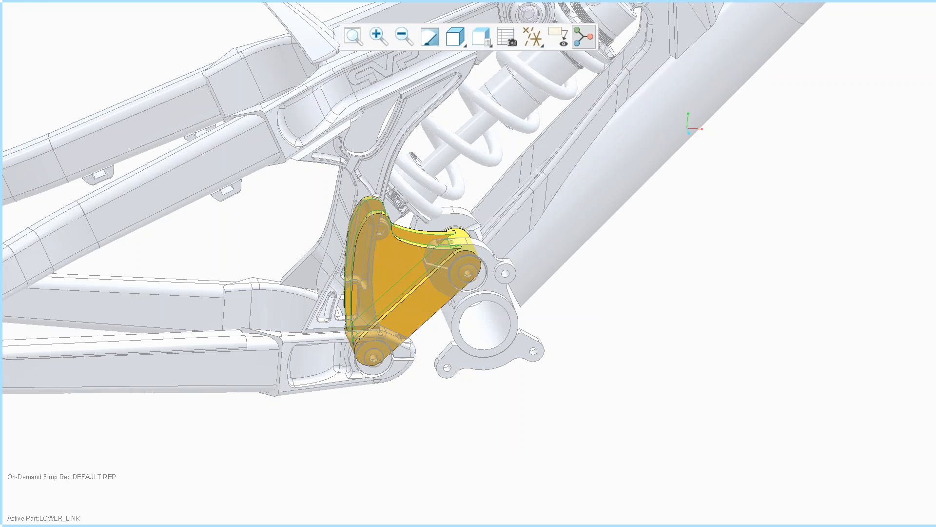
# Open the LOWER_LINK.PRT component in its own window and switch that window to full screen mode.
pyautogui.click(45, 240)
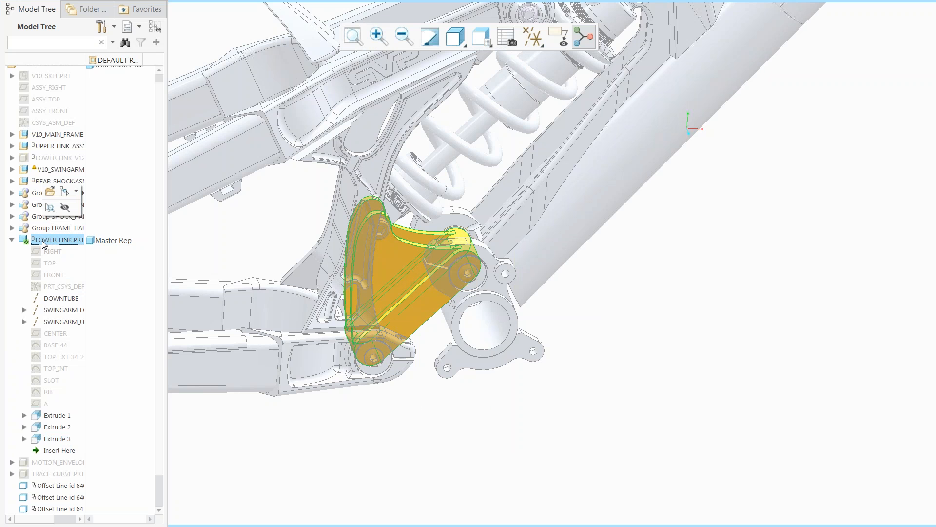
pyautogui.click(50, 192)
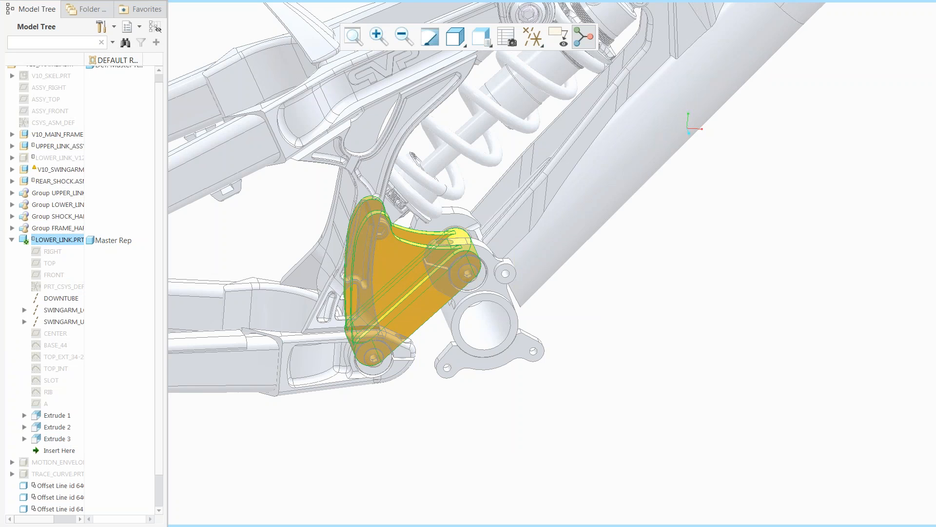
pyautogui.scroll(-2, 607, 358)
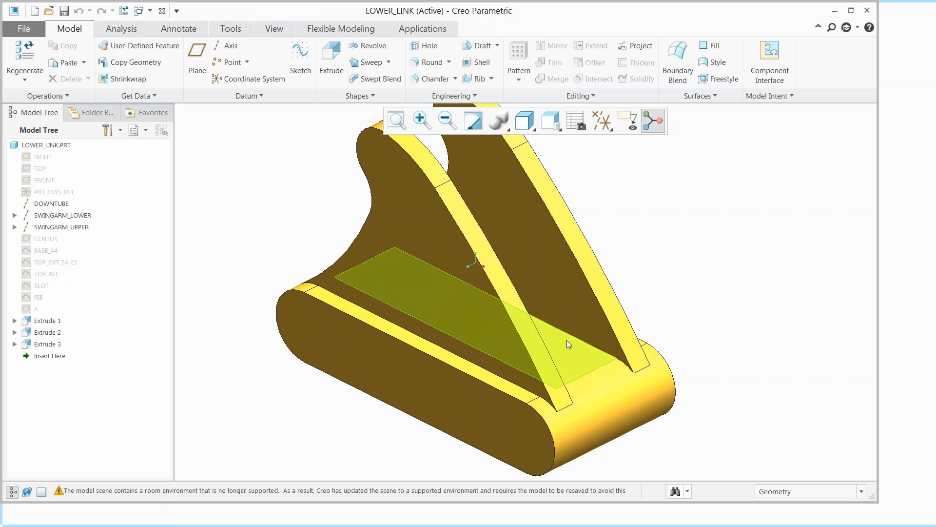
pyautogui.scroll(2, 566, 340)
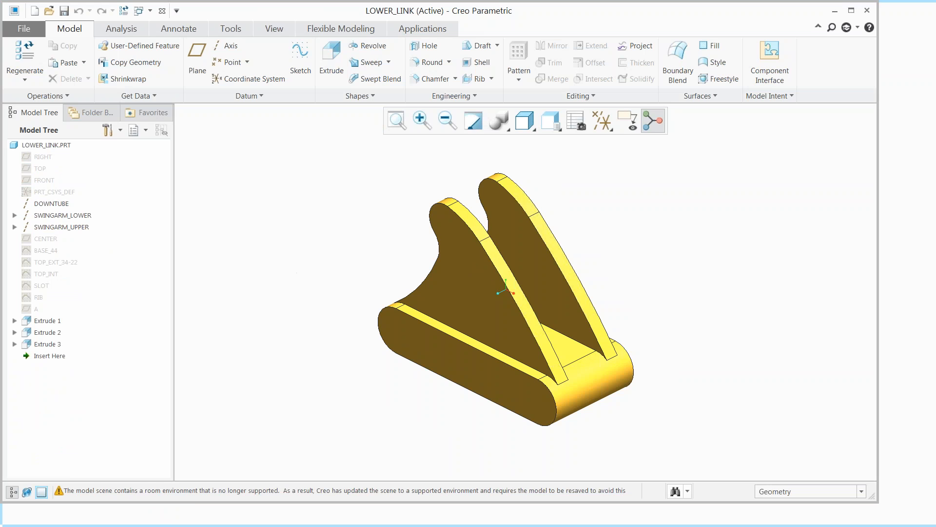
pyautogui.click(42, 491)
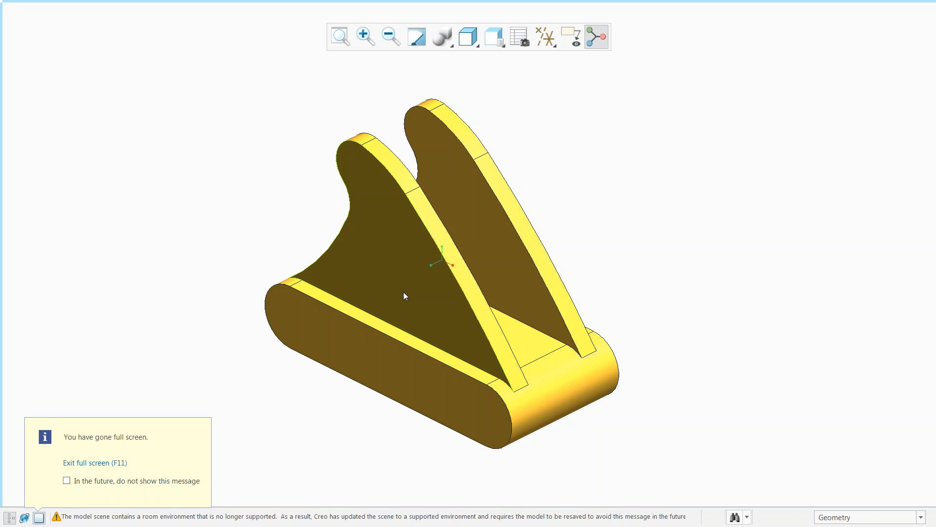
pyautogui.click(409, 280)
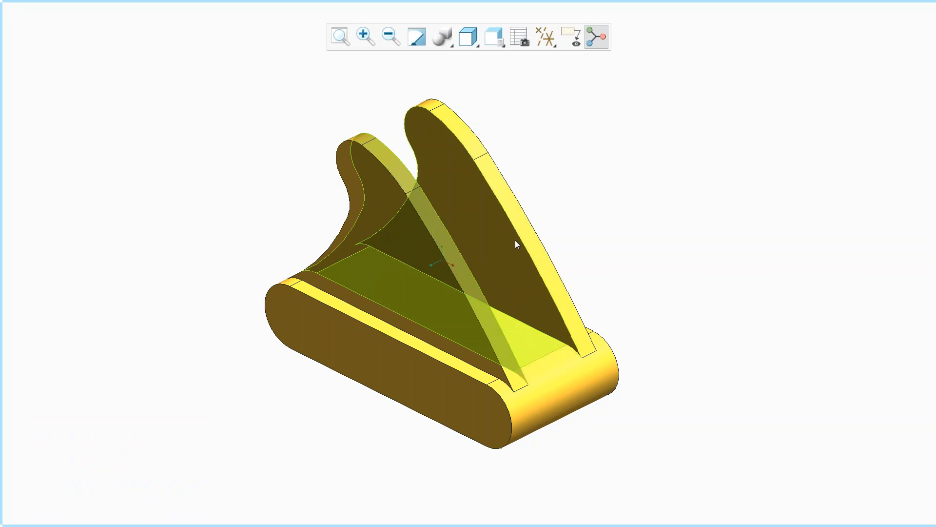
pyautogui.click(473, 220)
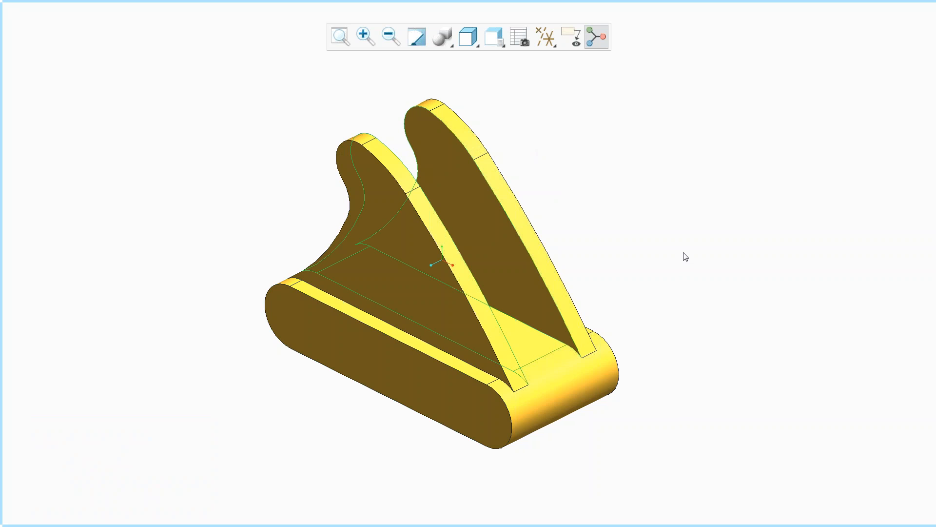
pyautogui.click(631, 262)
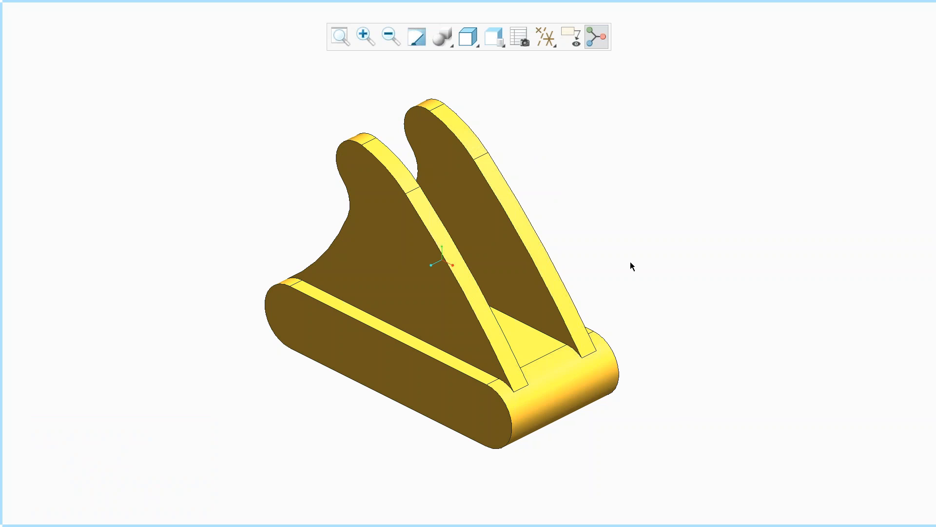
# Cut the TOP_INT sketch symmetrically through both side plates with a depth of about 80.4.
pyautogui.moveTo(0, 320)
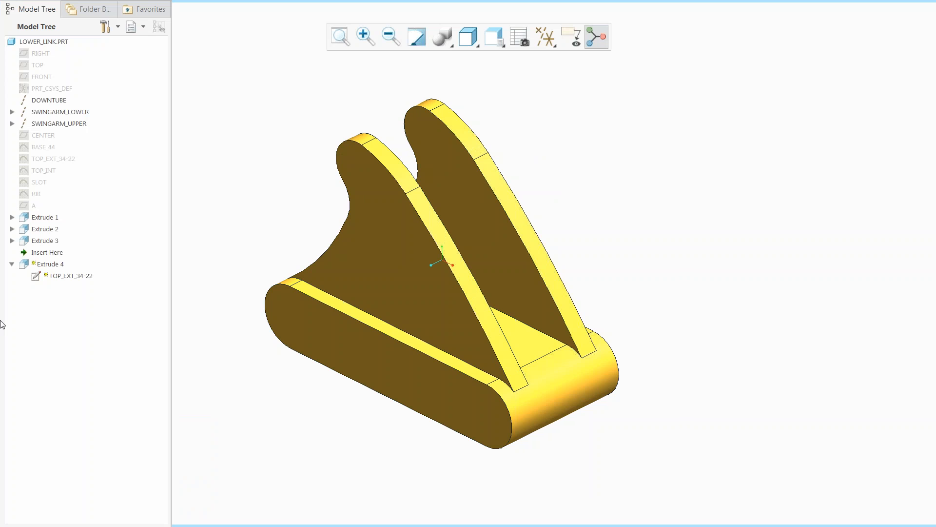
pyautogui.click(43, 172)
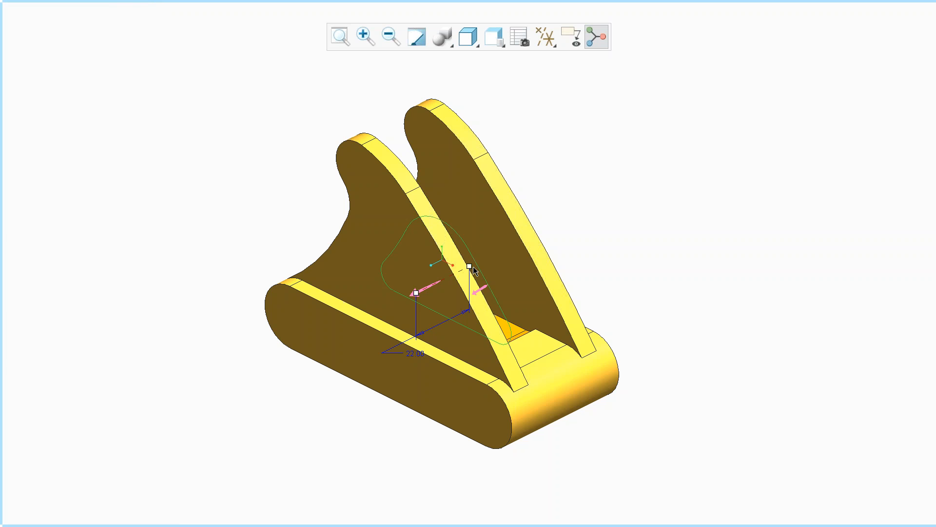
pyautogui.moveTo(469, 267); pyautogui.dragTo(540, 231)
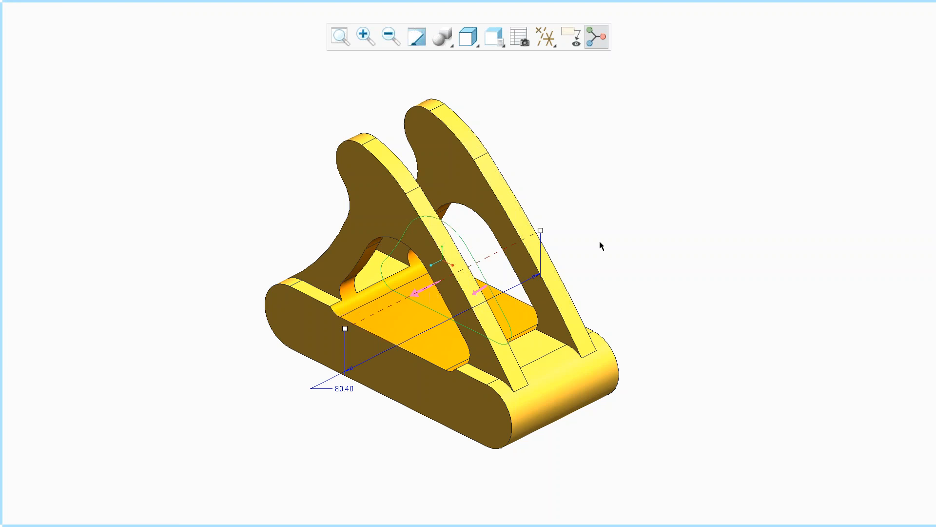
pyautogui.middleClick(600, 242)
# Cut the SLOT sketch symmetrically through the link's base, extending the depth past both ends.
pyautogui.press('x')
pyautogui.moveTo(1, 333)
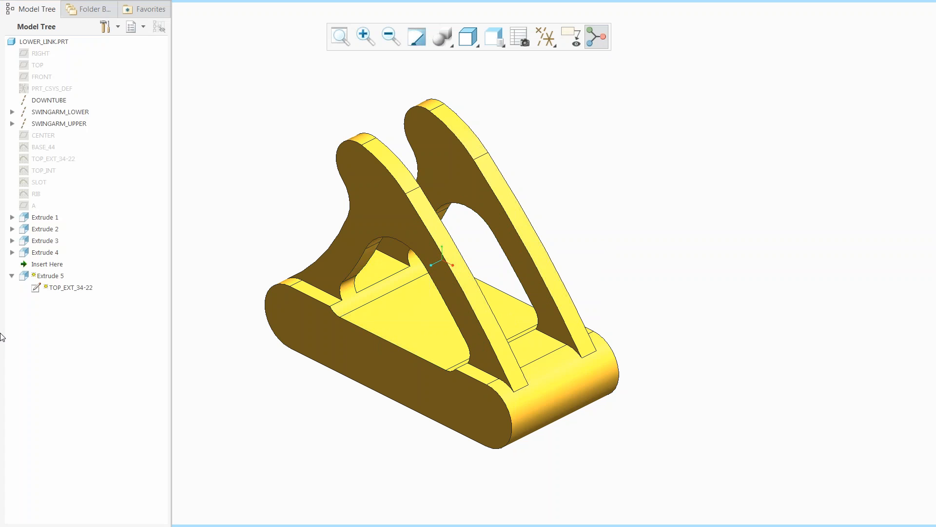
pyautogui.click(39, 183)
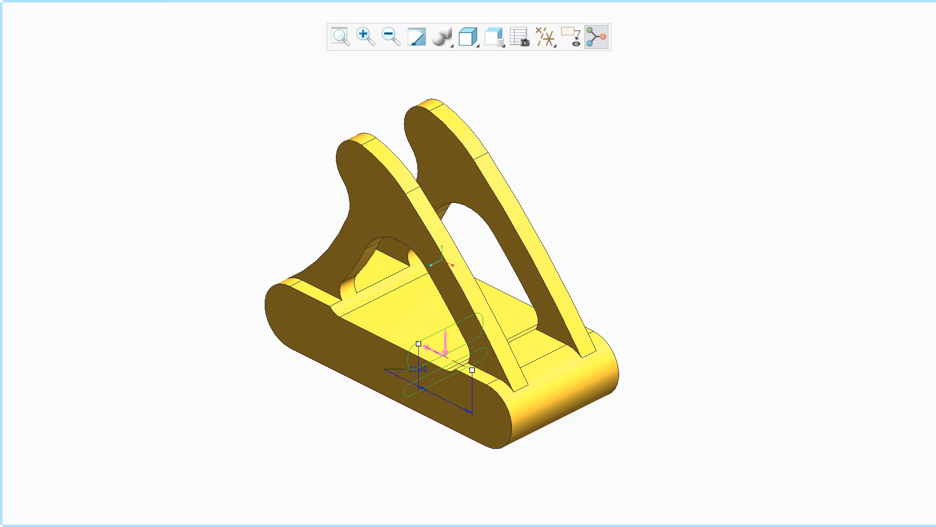
pyautogui.moveTo(475, 372); pyautogui.dragTo(608, 440)
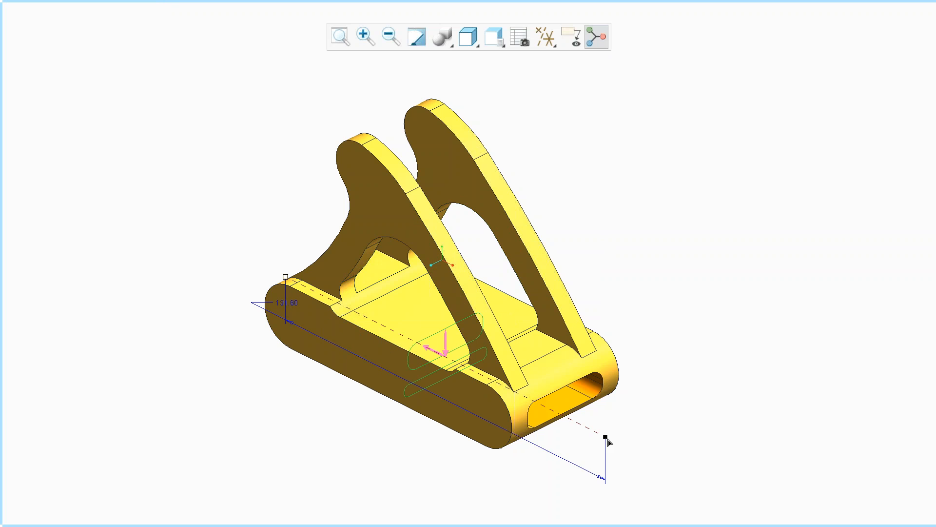
pyautogui.middleClick(648, 418)
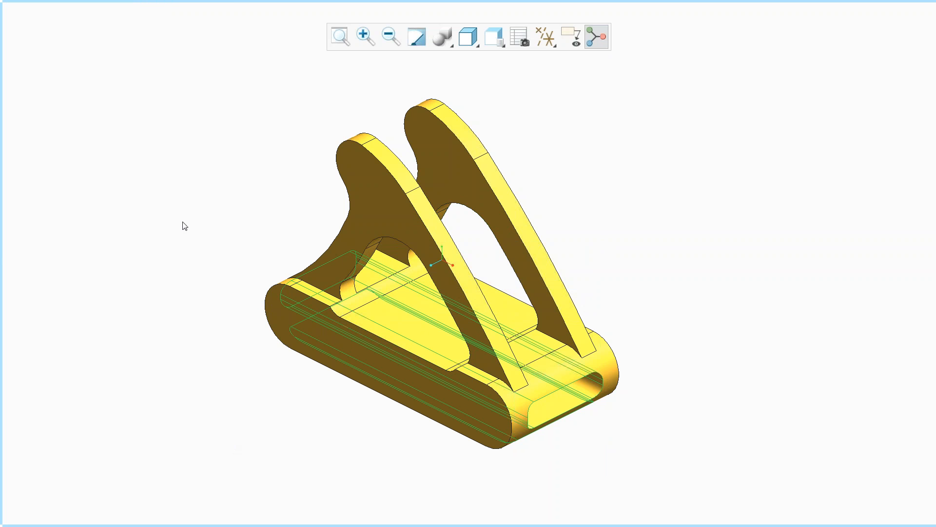
pyautogui.click(247, 430)
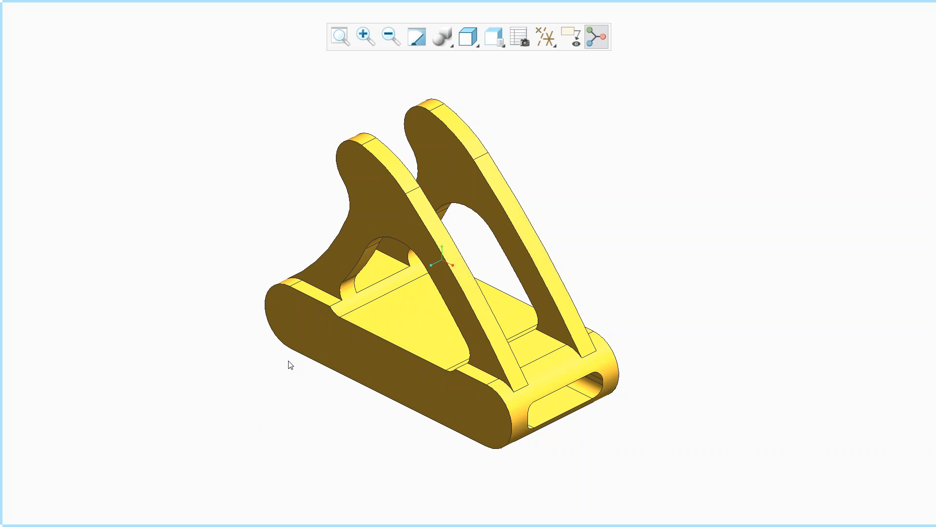
# Extrude the RIB sketch between the two side plates as a thickened solid with depth 34 and thickness 5.
pyautogui.moveTo(358, 212); pyautogui.dragTo(374, 177, button='middle')
pyautogui.click(386, 180)
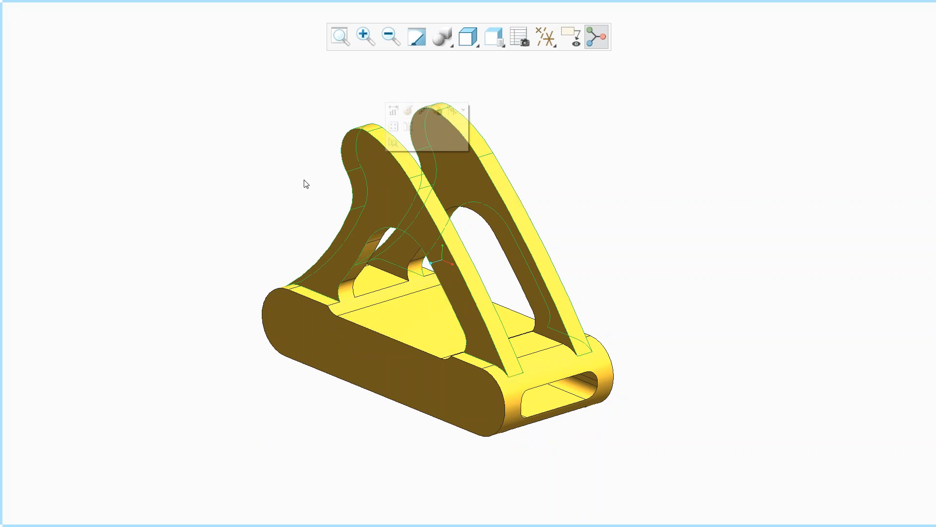
pyautogui.click(135, 196)
pyautogui.moveTo(2, 273)
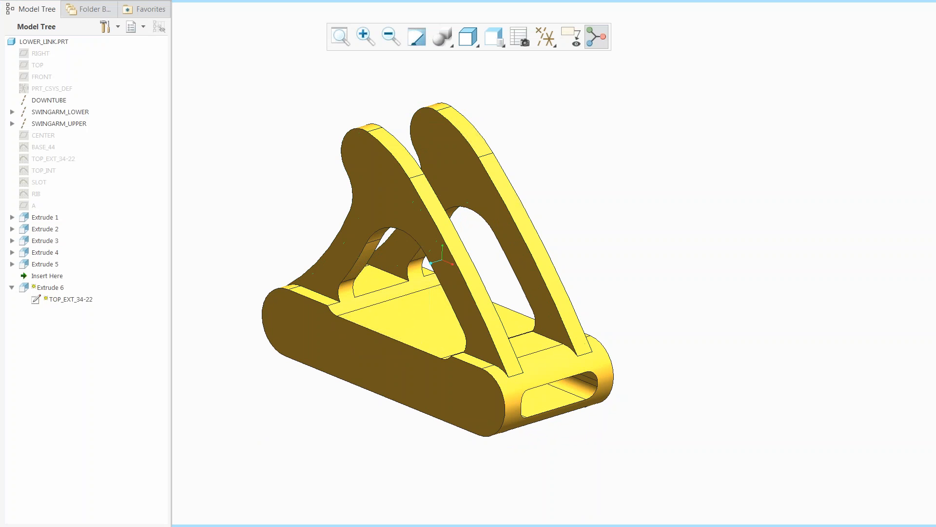
pyautogui.click(32, 197)
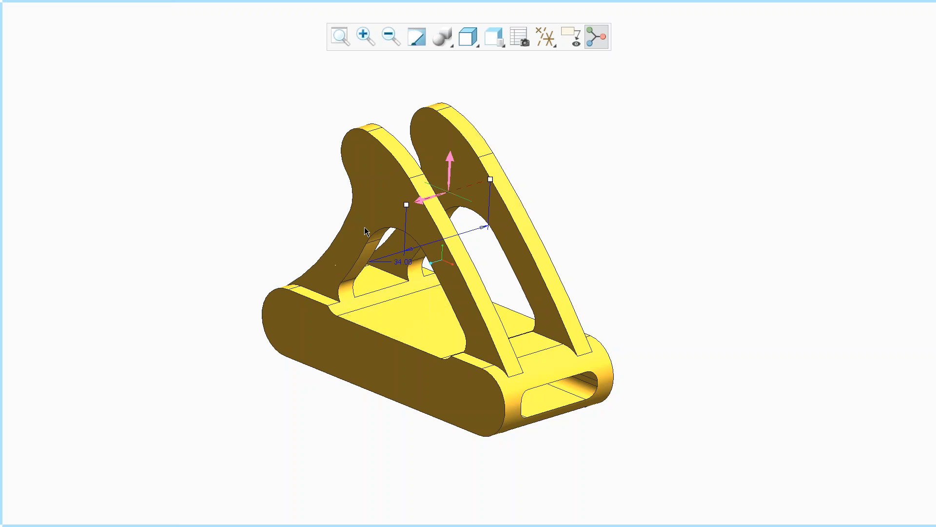
pyautogui.scroll(2, 435, 206)
pyautogui.rightClick(229, 191)
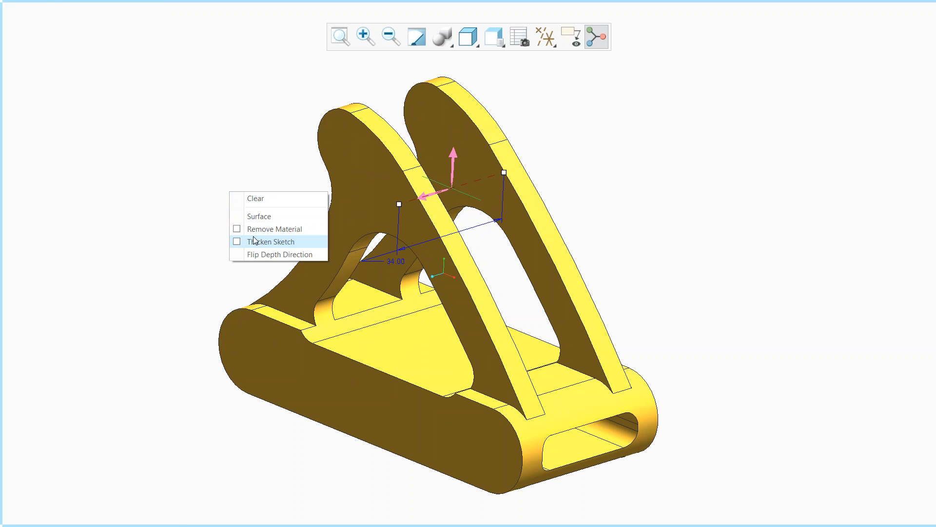
pyautogui.click(264, 242)
pyautogui.doubleClick(518, 223)
pyautogui.write('5')
pyautogui.press('Return')
pyautogui.middleClick(599, 189)
# Offset the rib's exposed end face with the Replace option, using the curved outer surface of the side plates as the replacement.
pyautogui.scroll(4, 544, 199)
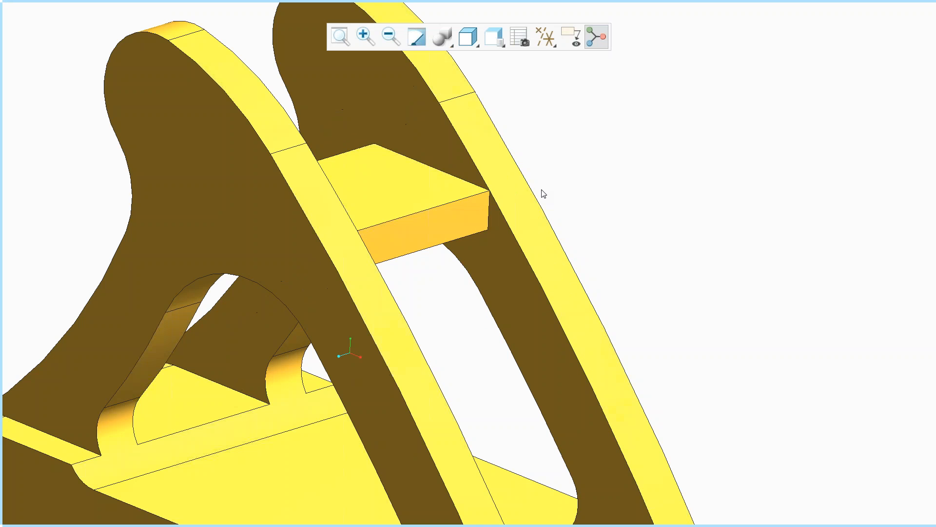
pyautogui.click(518, 199)
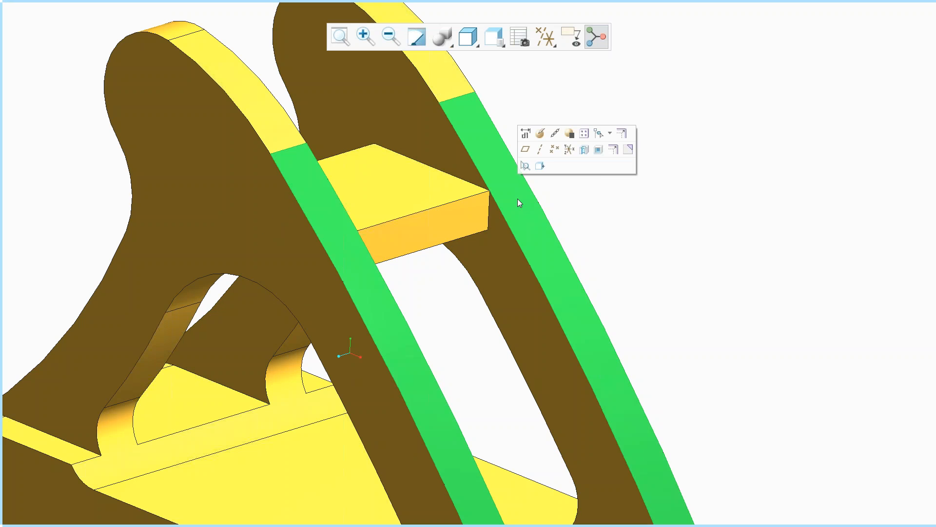
pyautogui.click(592, 206)
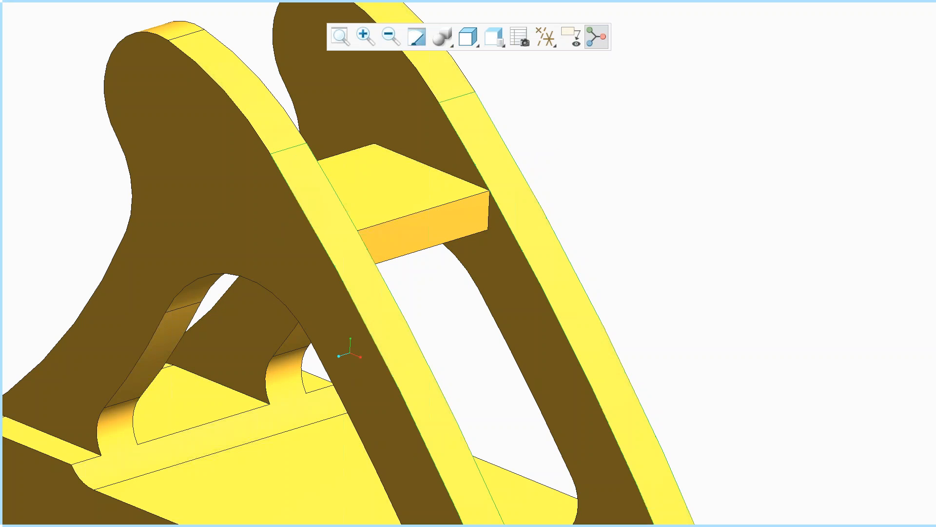
pyautogui.click(415, 238)
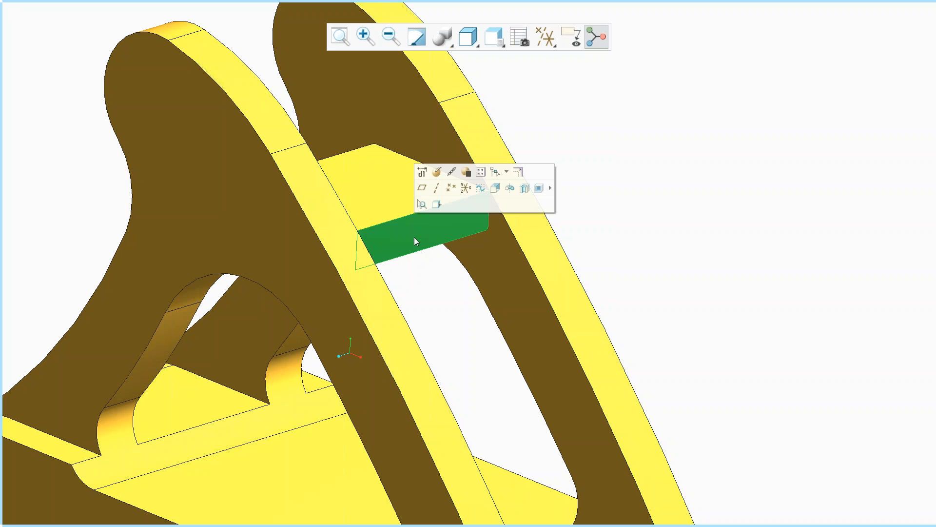
pyautogui.click(518, 172)
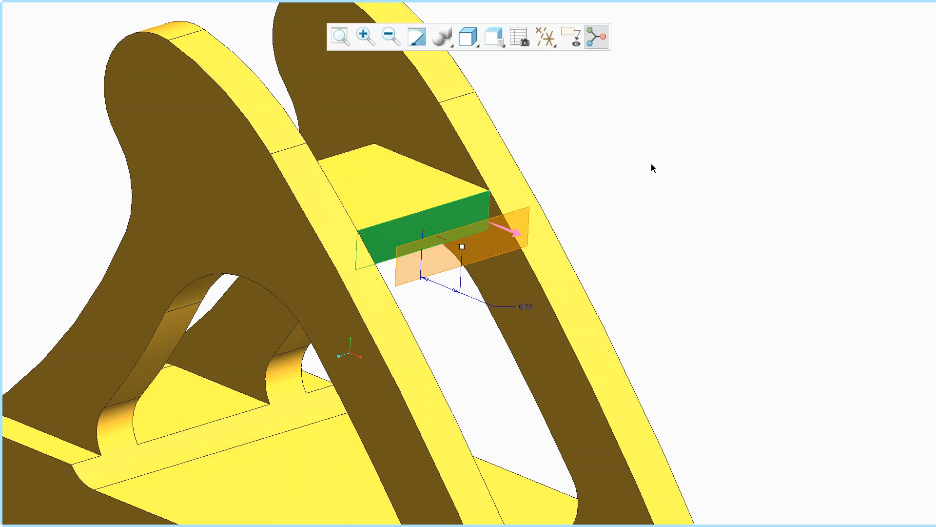
pyautogui.rightClick(652, 164)
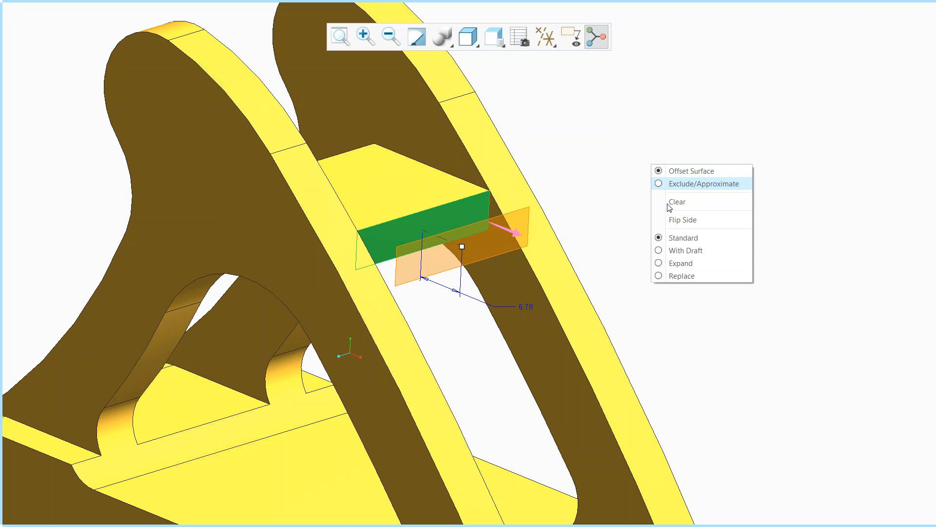
pyautogui.click(675, 276)
pyautogui.click(561, 274)
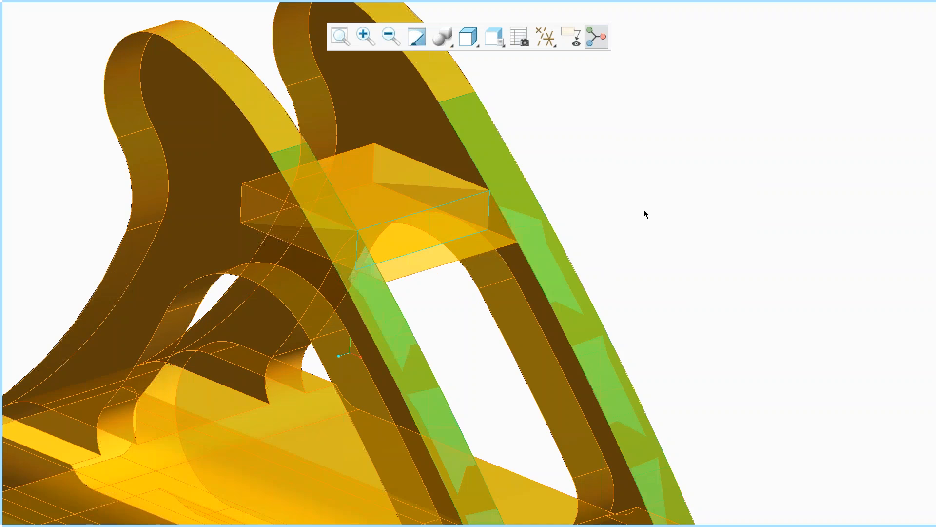
pyautogui.middleClick(644, 209)
pyautogui.click(643, 210)
# Switch to the presentation and show the "Keyboard Shortcuts – Creo 3 Vs Creo 4" slide.
pyautogui.scroll(3, 592, 189)
pyautogui.moveTo(588, 189); pyautogui.dragTo(570, 185, button='middle')
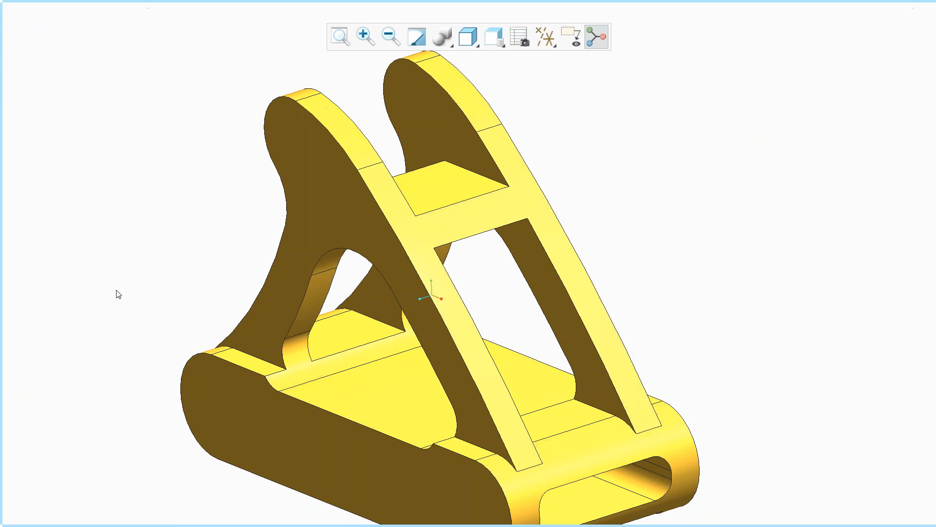
pyautogui.moveTo(471, 269); pyautogui.dragTo(484, 242, button='middle')
pyautogui.scroll(1, 488, 232)
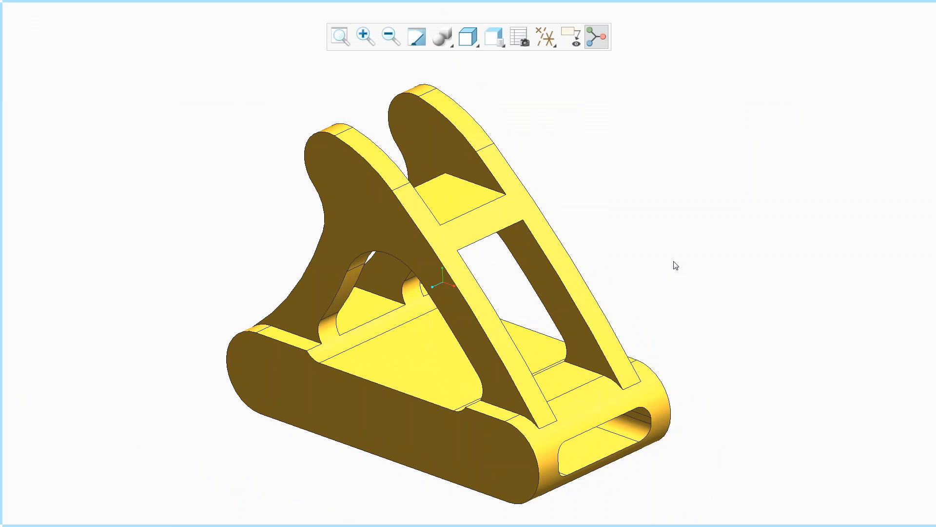
pyautogui.hotkey('alt', 'Tab')
pyautogui.click(652, 378)
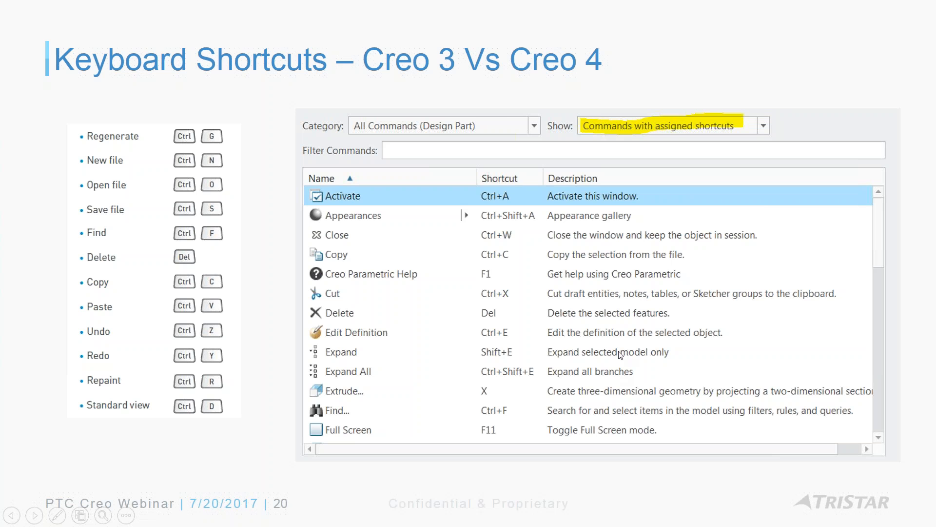